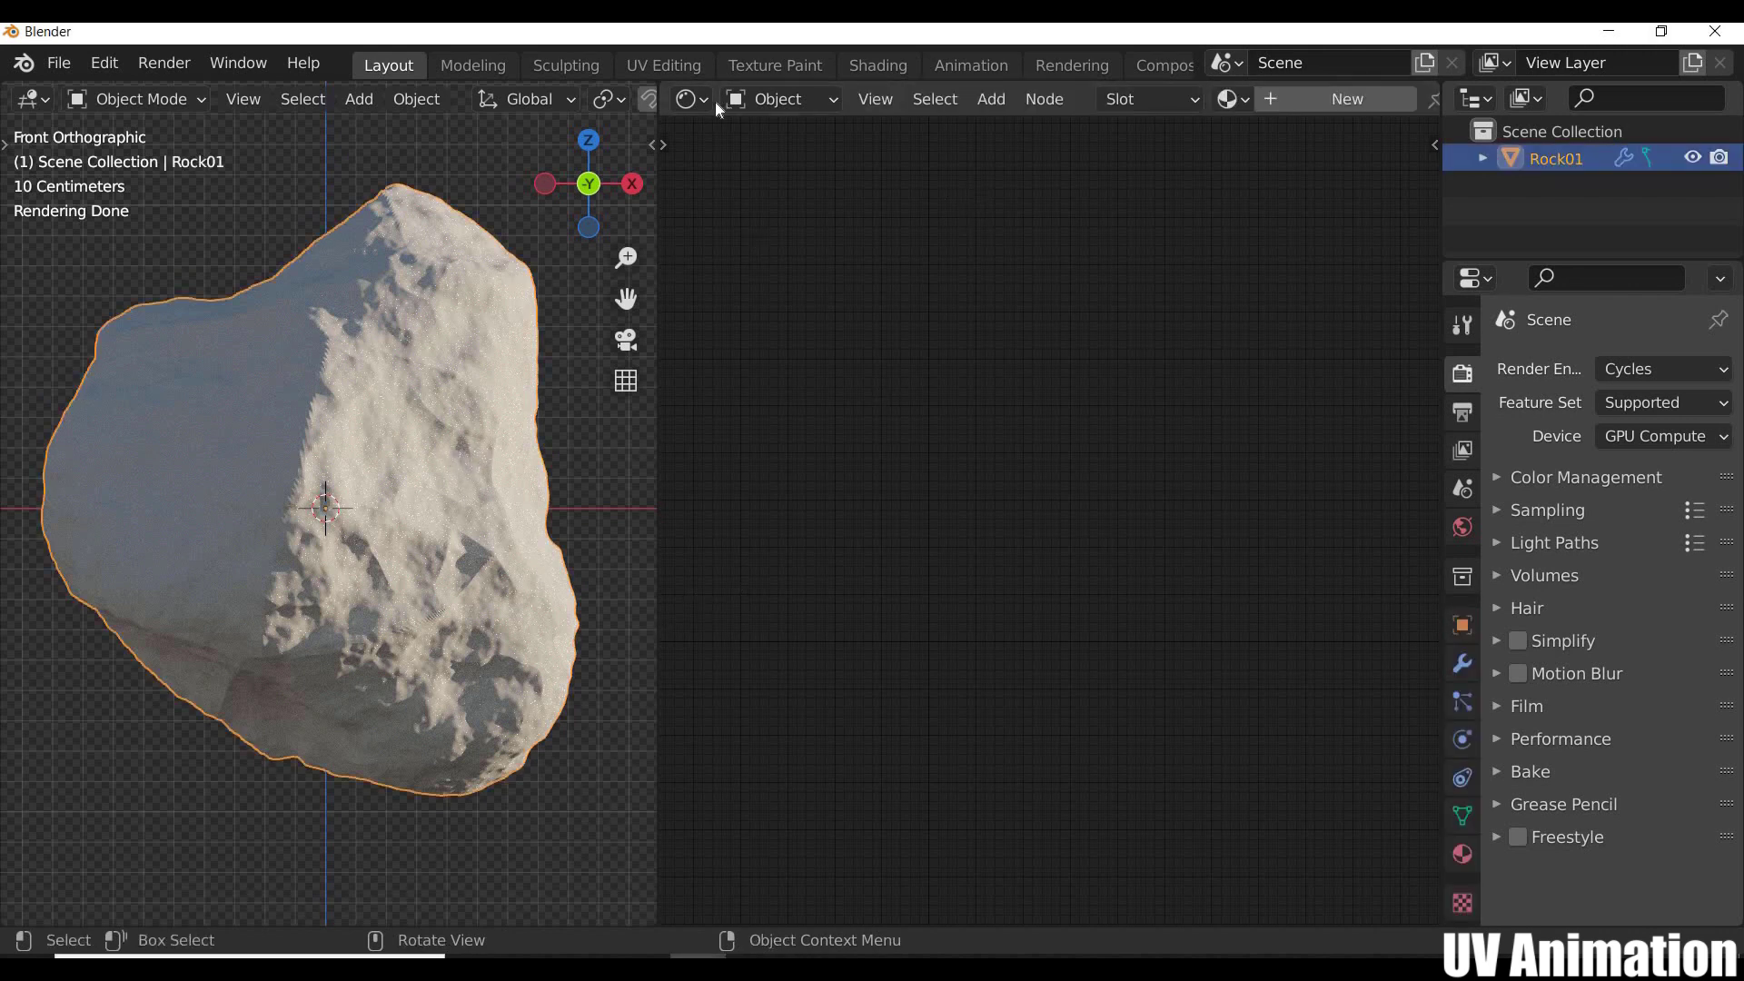
Step: Create a new material named Rock for the Rock01 object in the Shader Editor
click(690, 99)
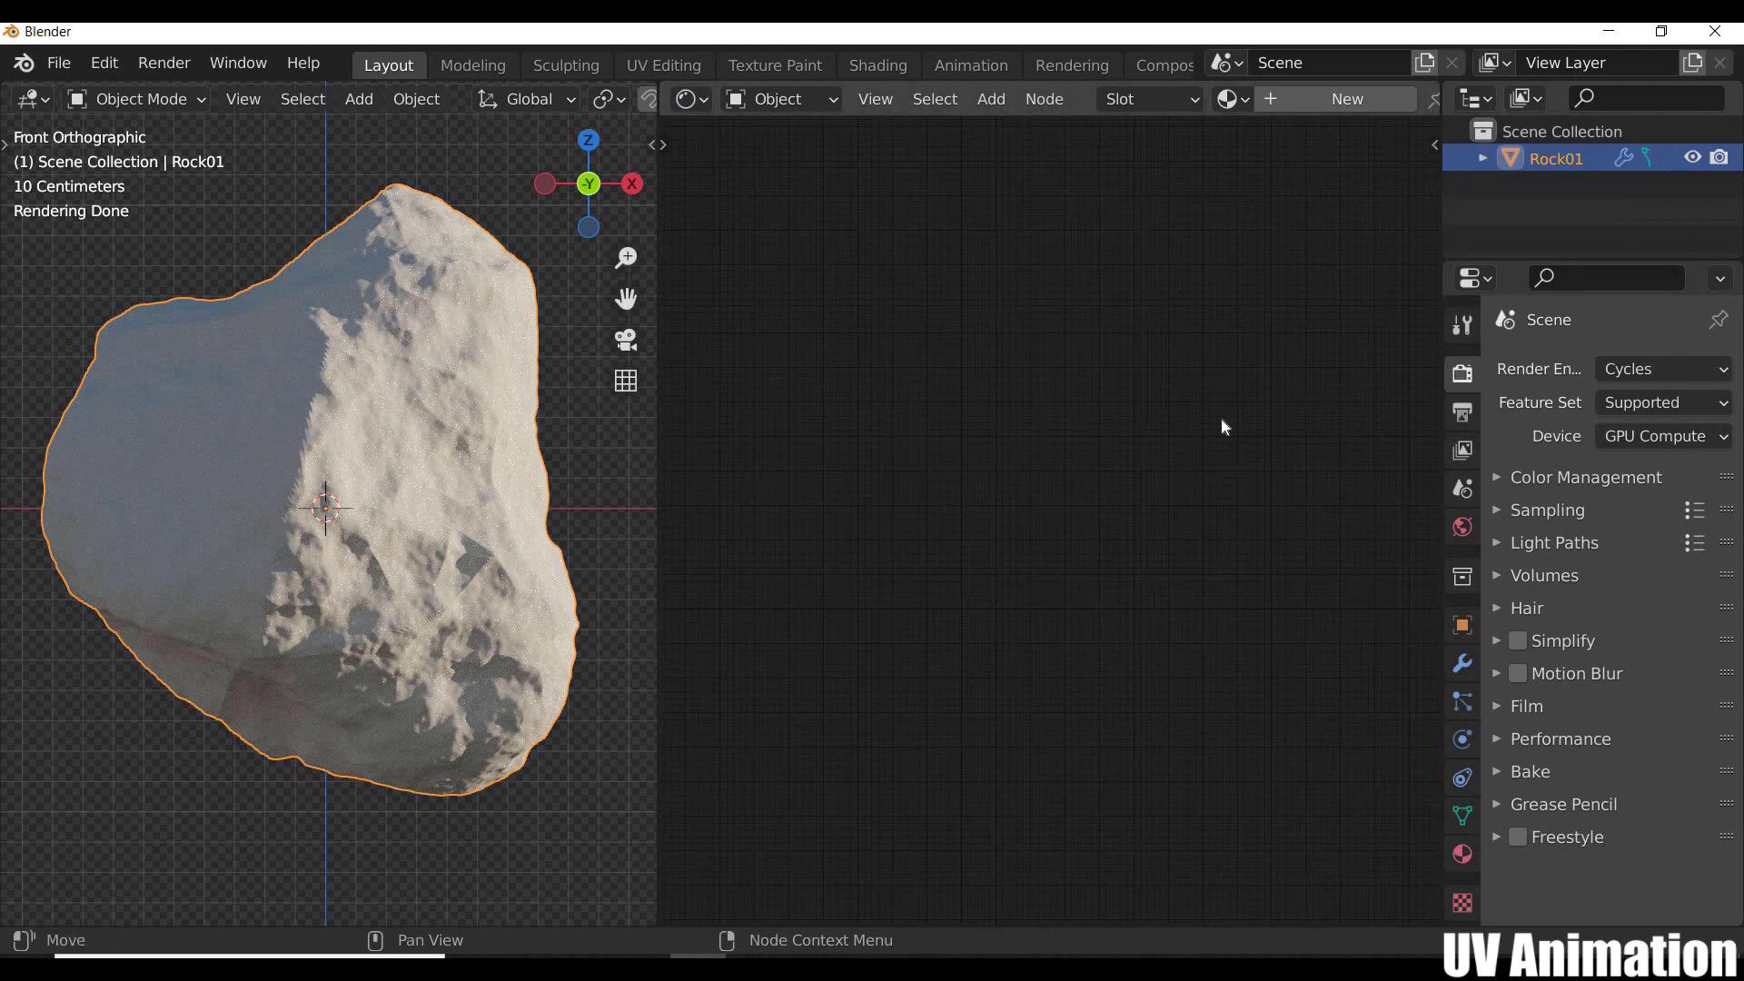
click(1316, 99)
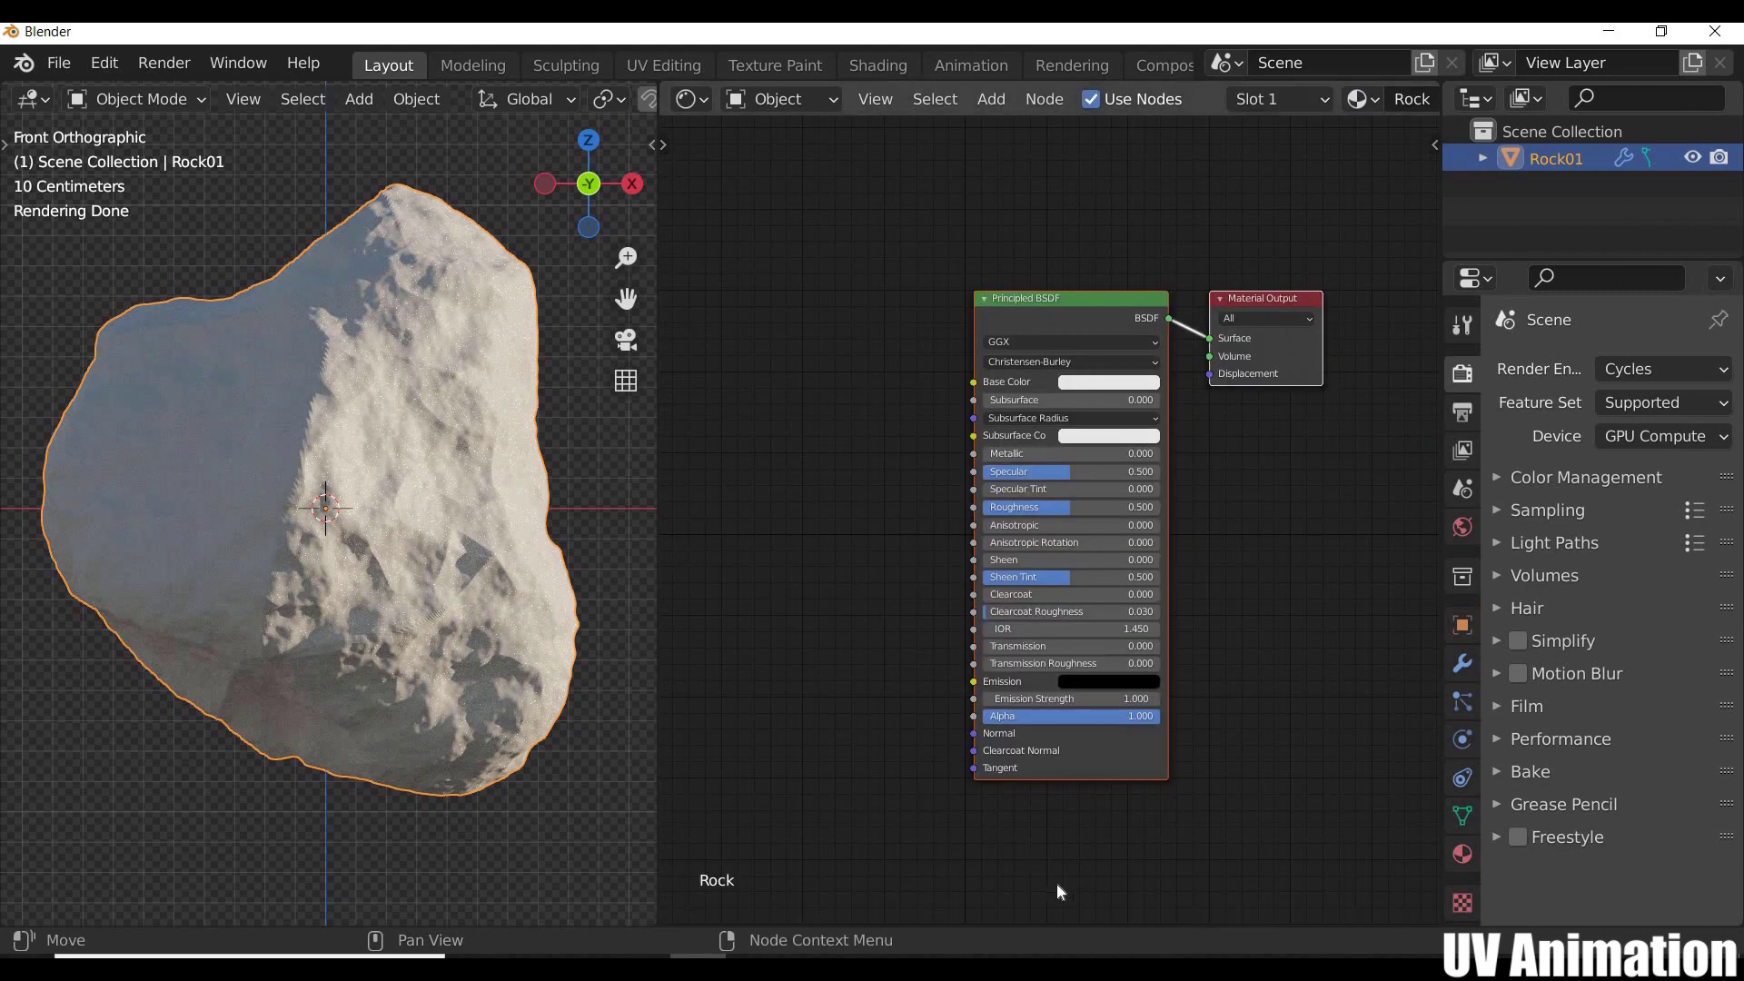
Step: Switch to File Explorer and open the RockDark-6K folder inside the Chapter03 - Rocks textures
key(alt+Tab)
click(1159, 312)
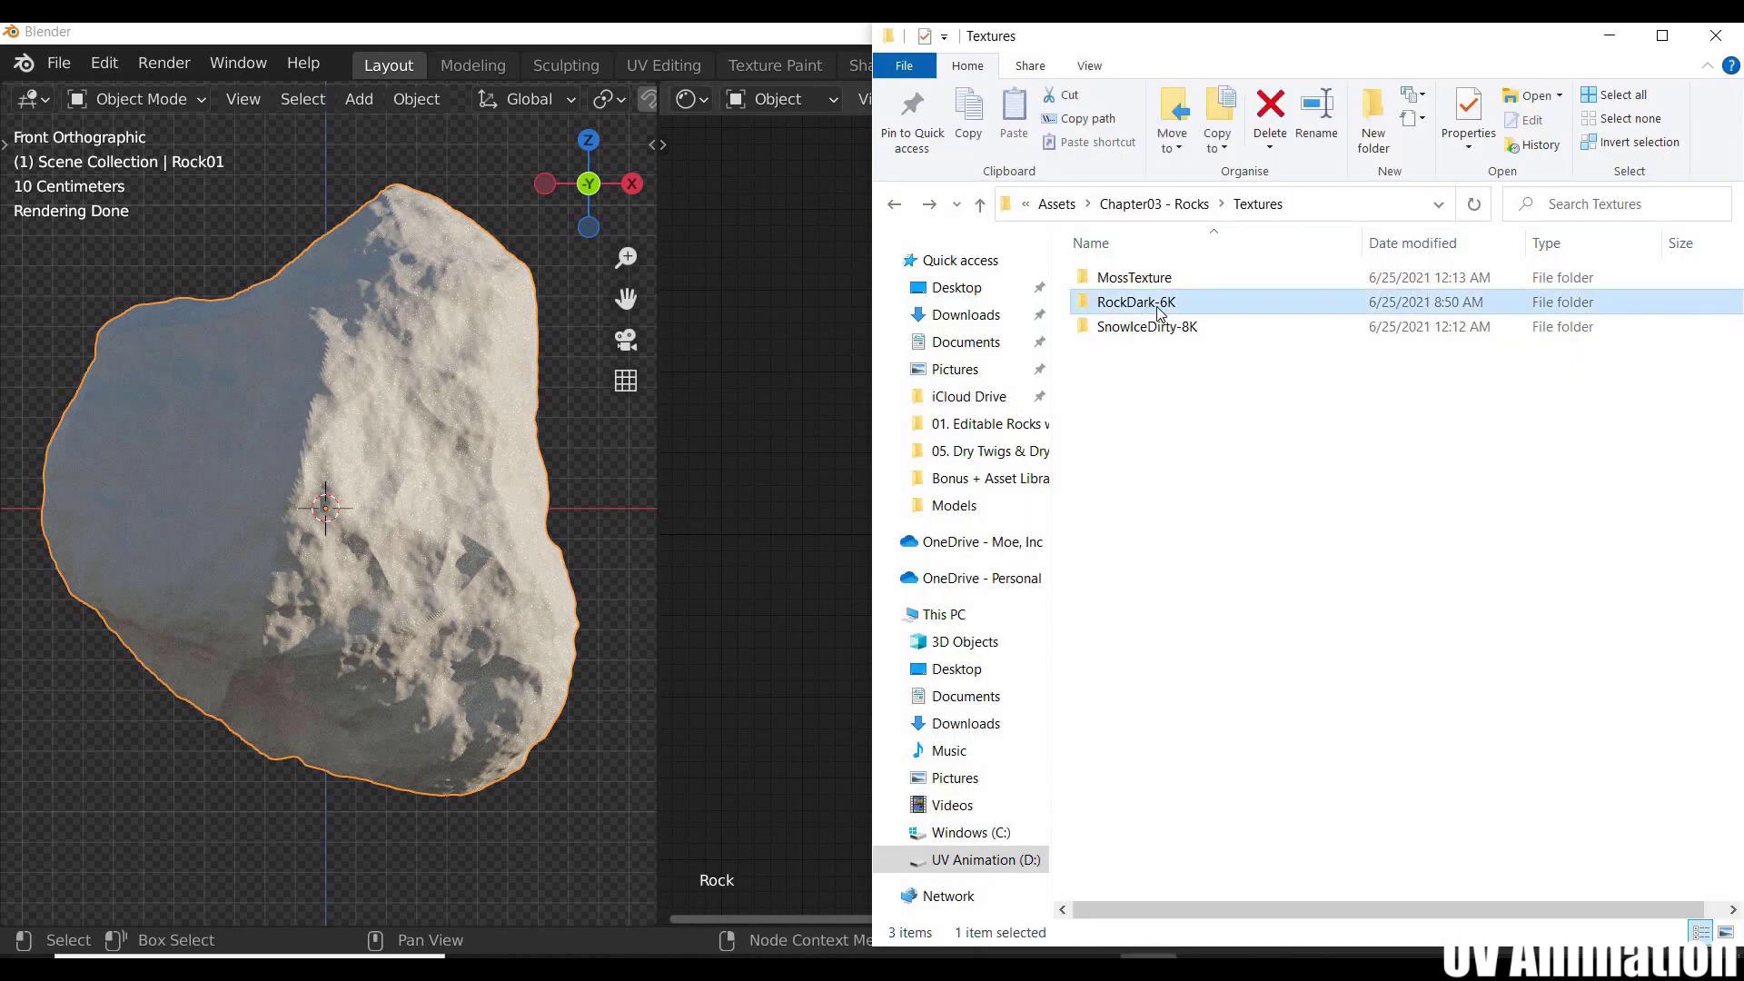
key(Down)
key(Up)
key(Down)
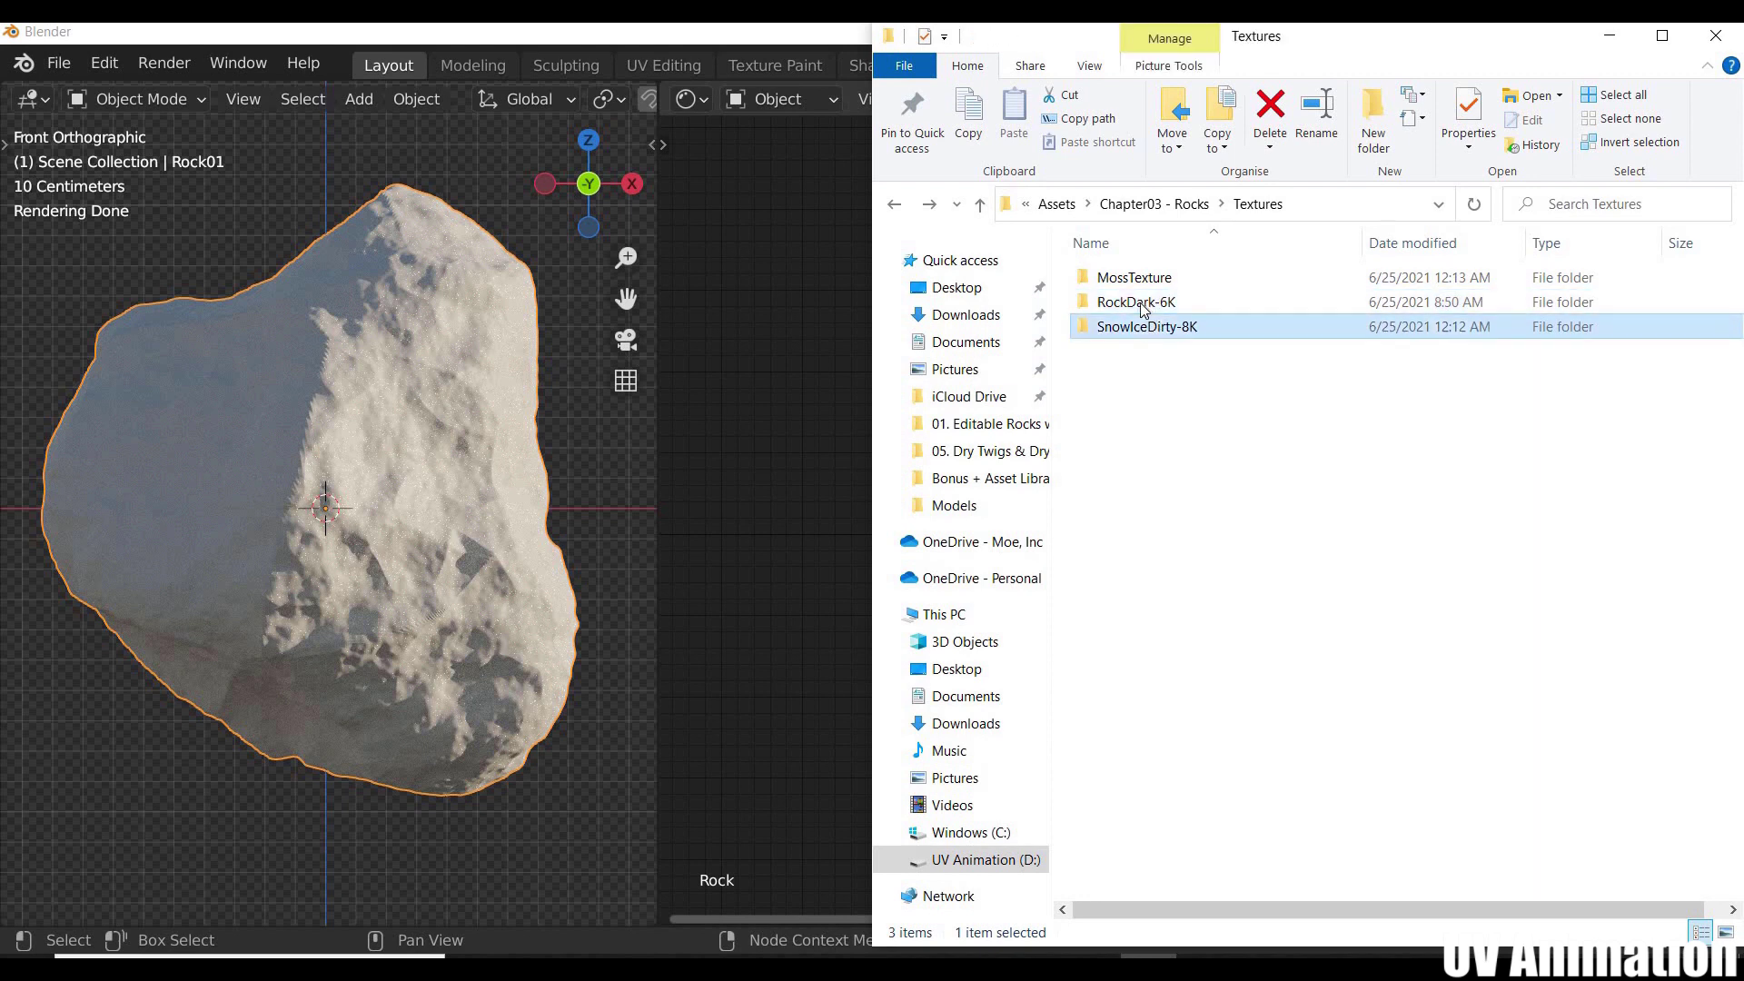
click(1146, 307)
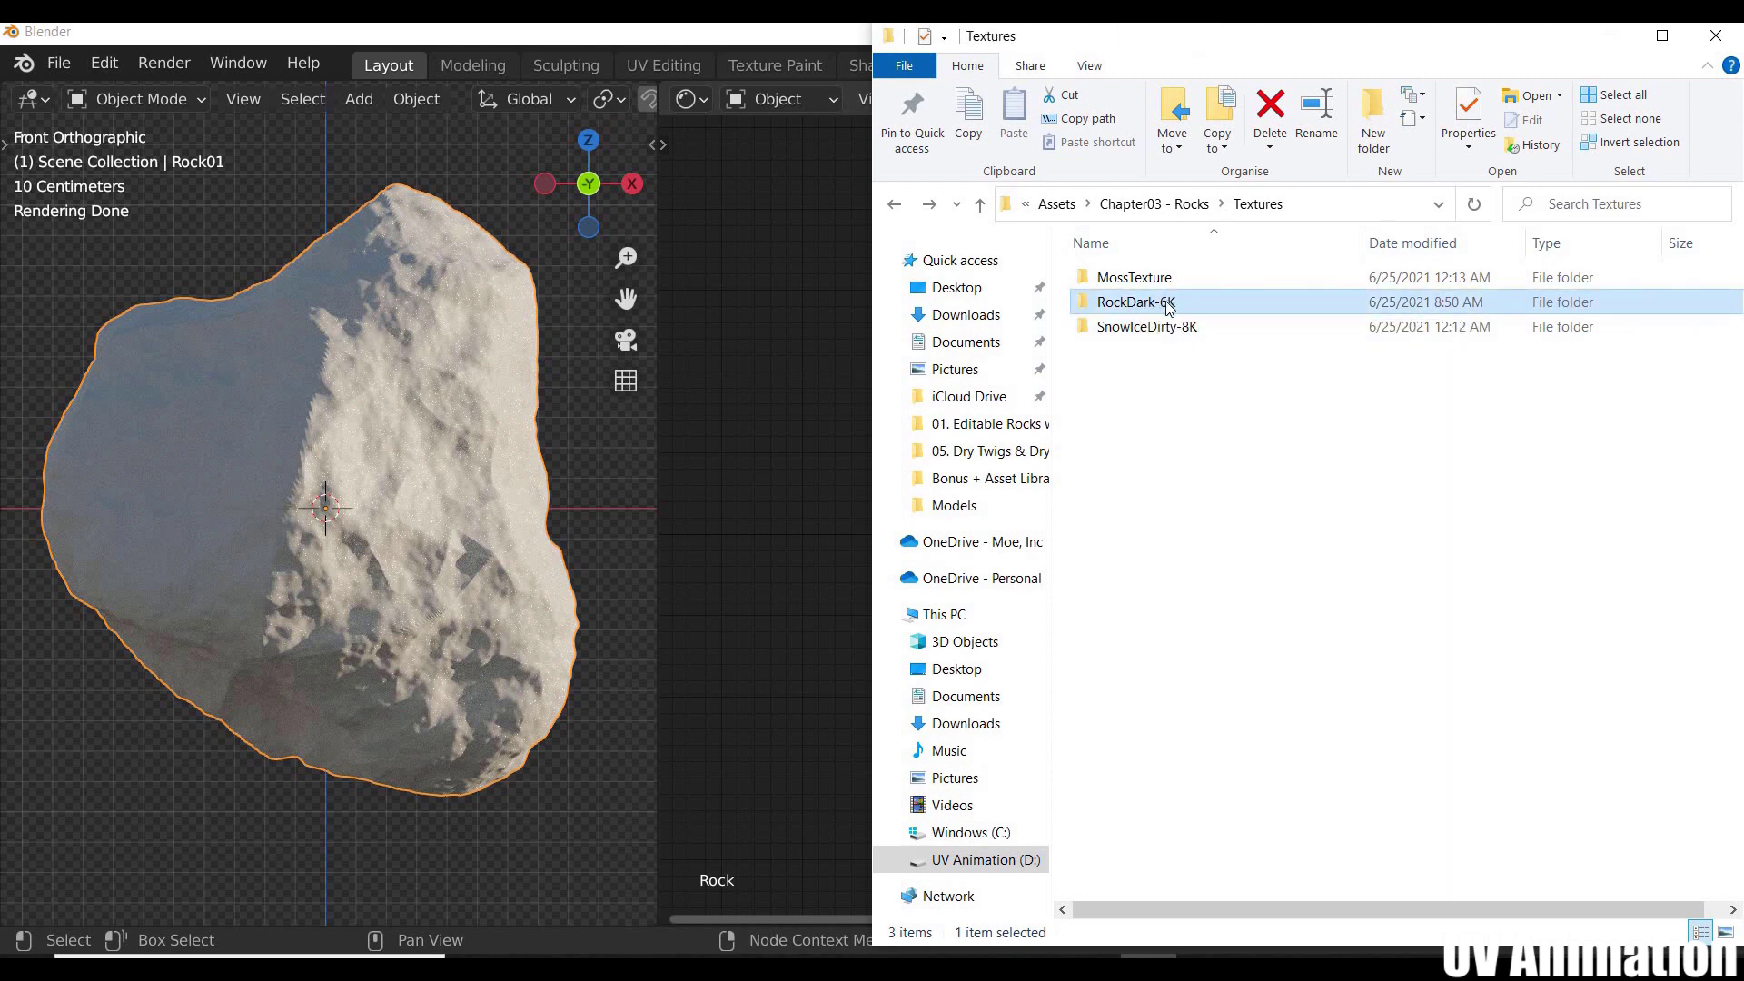
click(1163, 333)
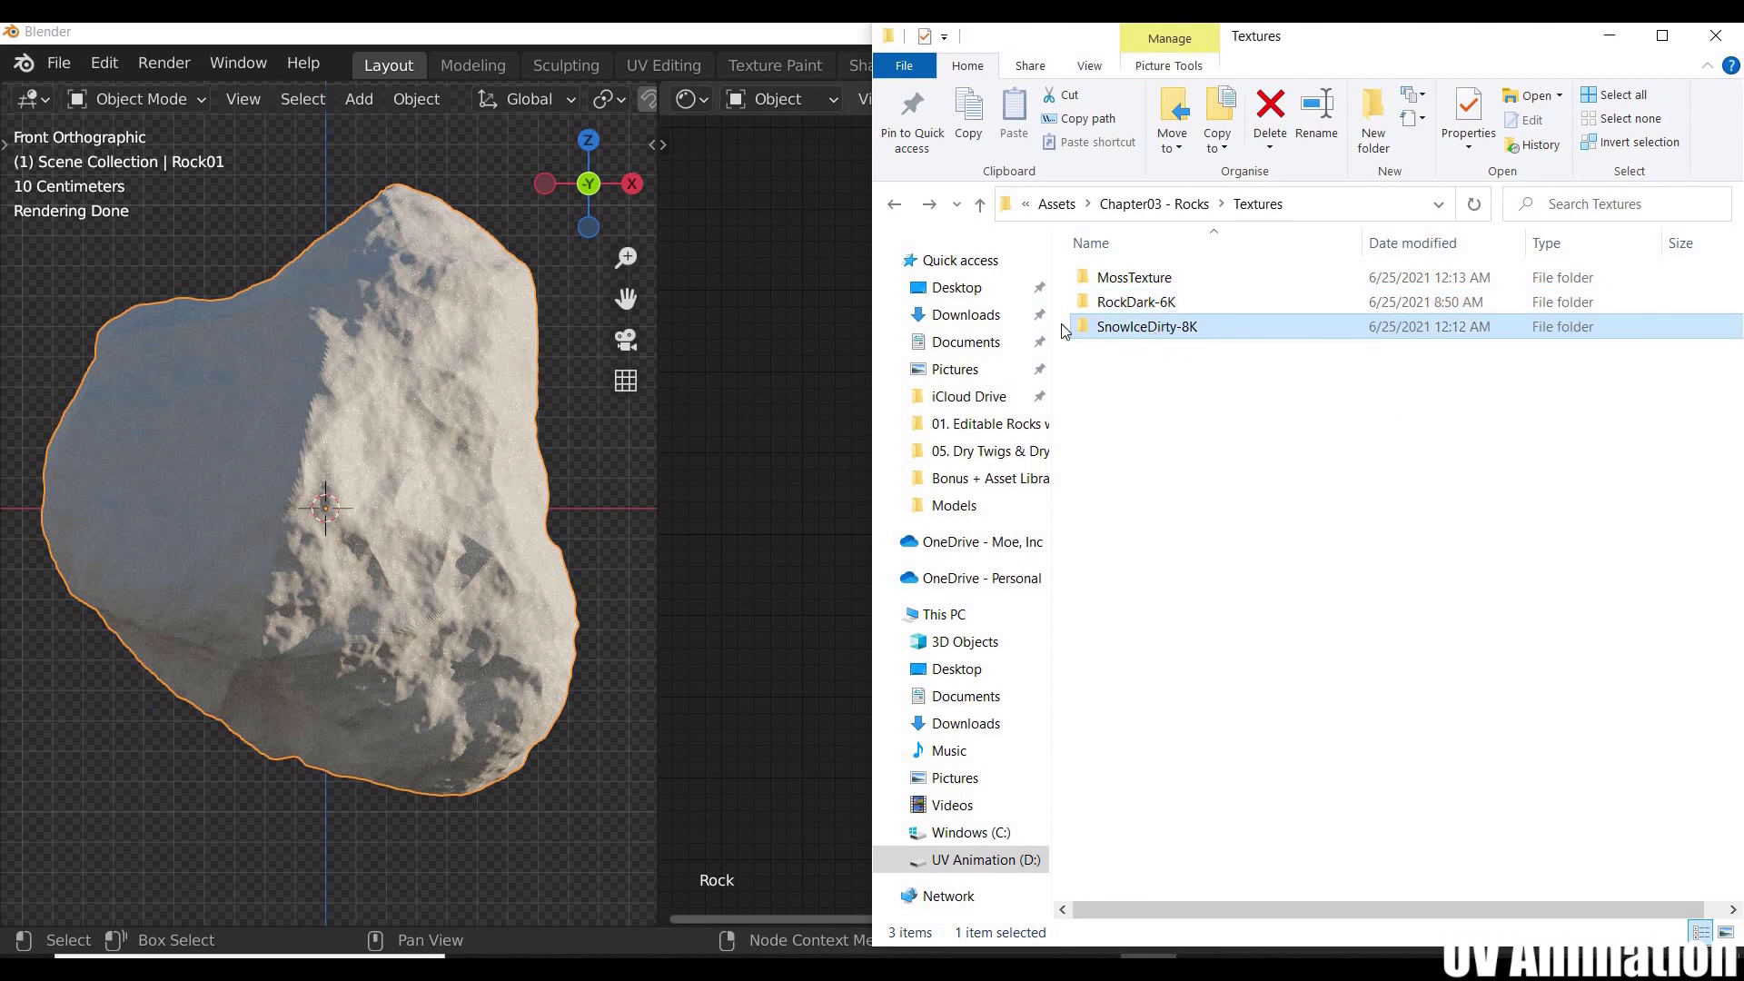
click(1165, 307)
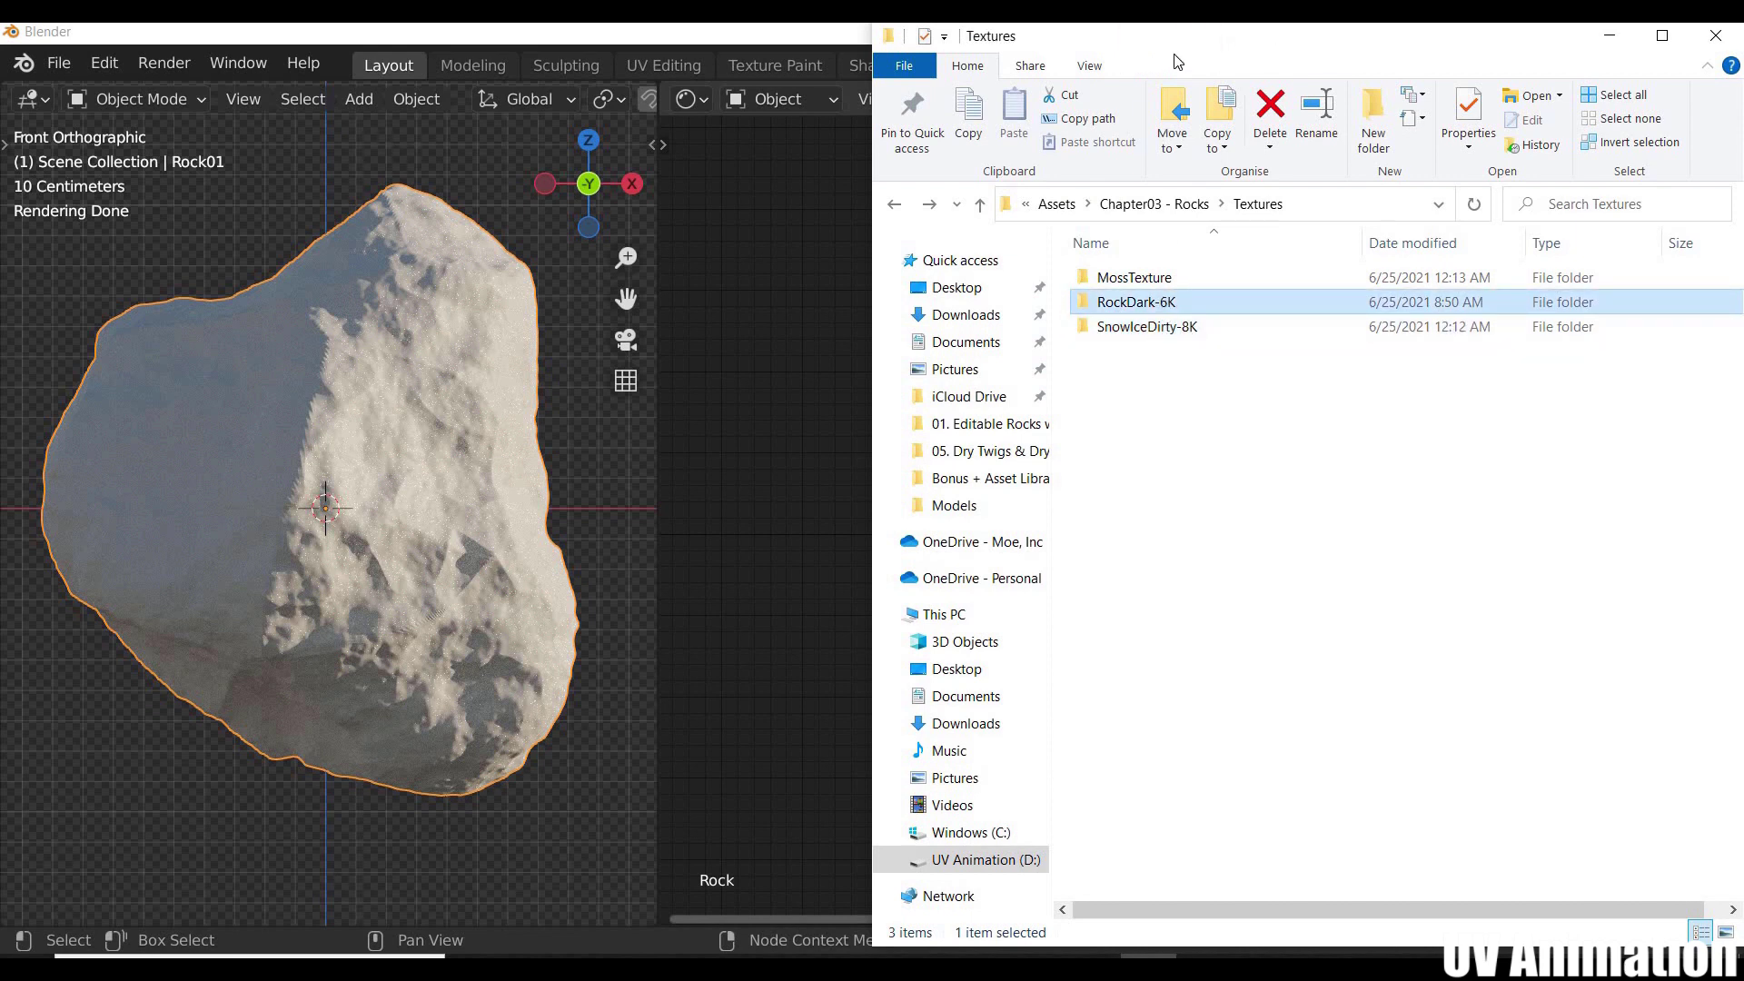
double_click(1173, 304)
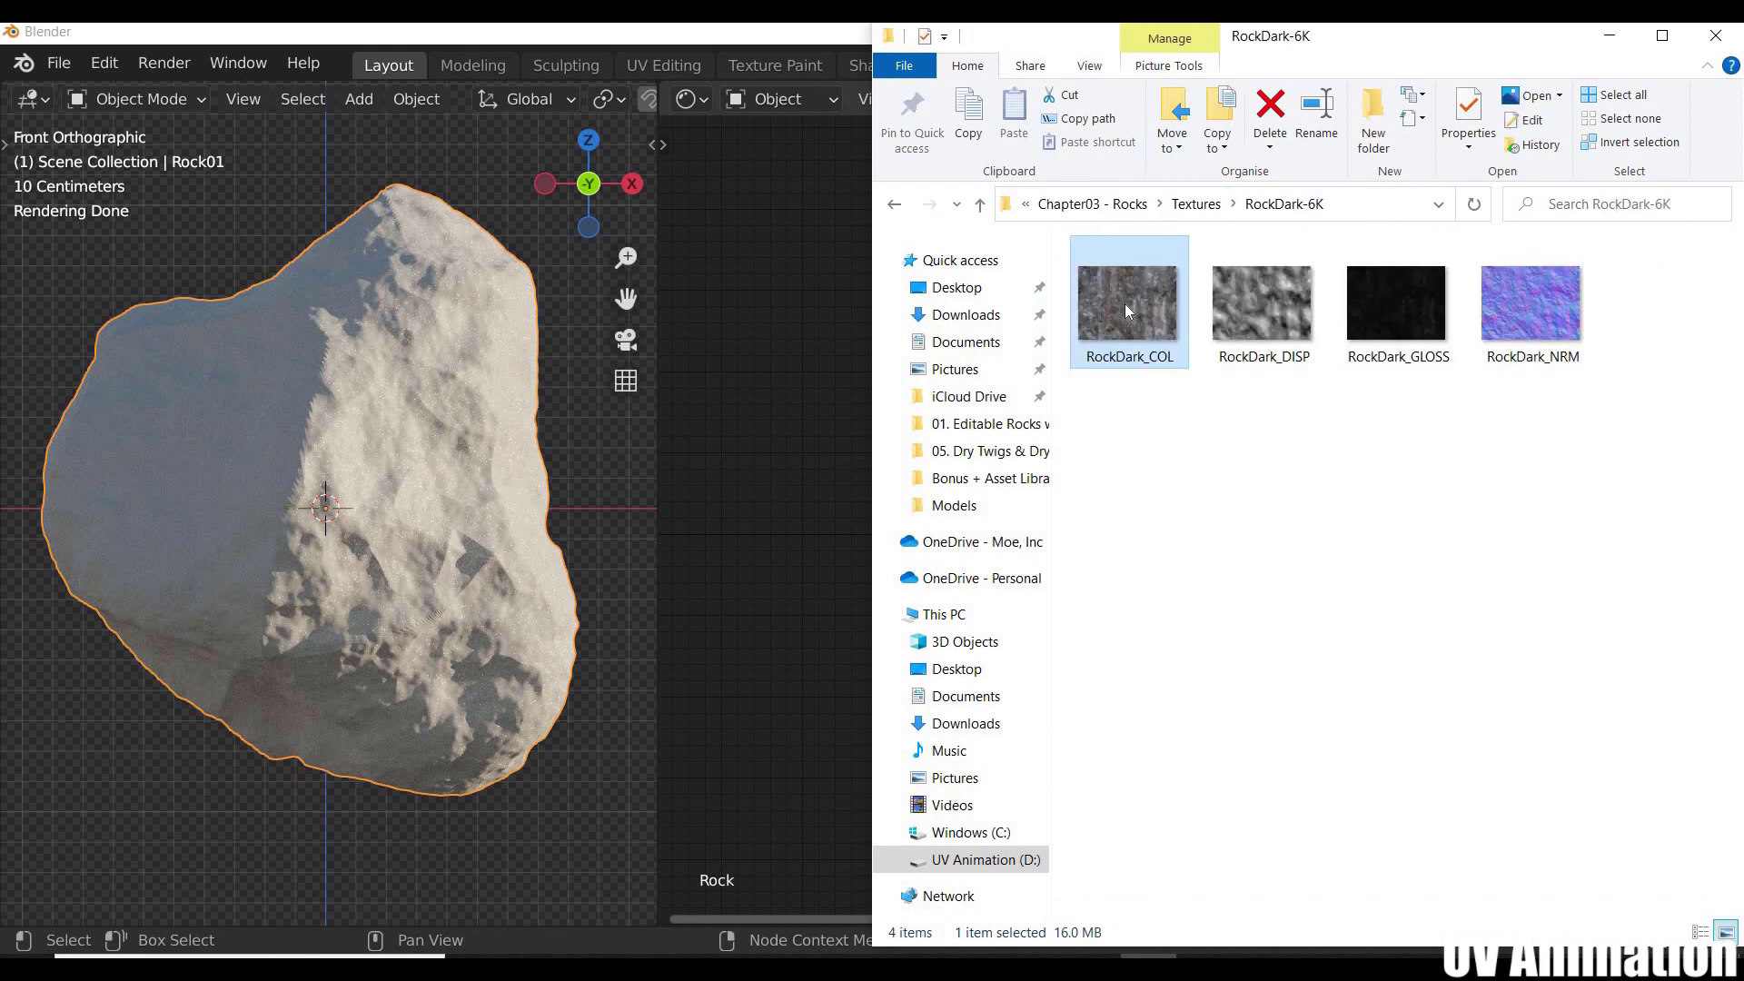
click(1170, 343)
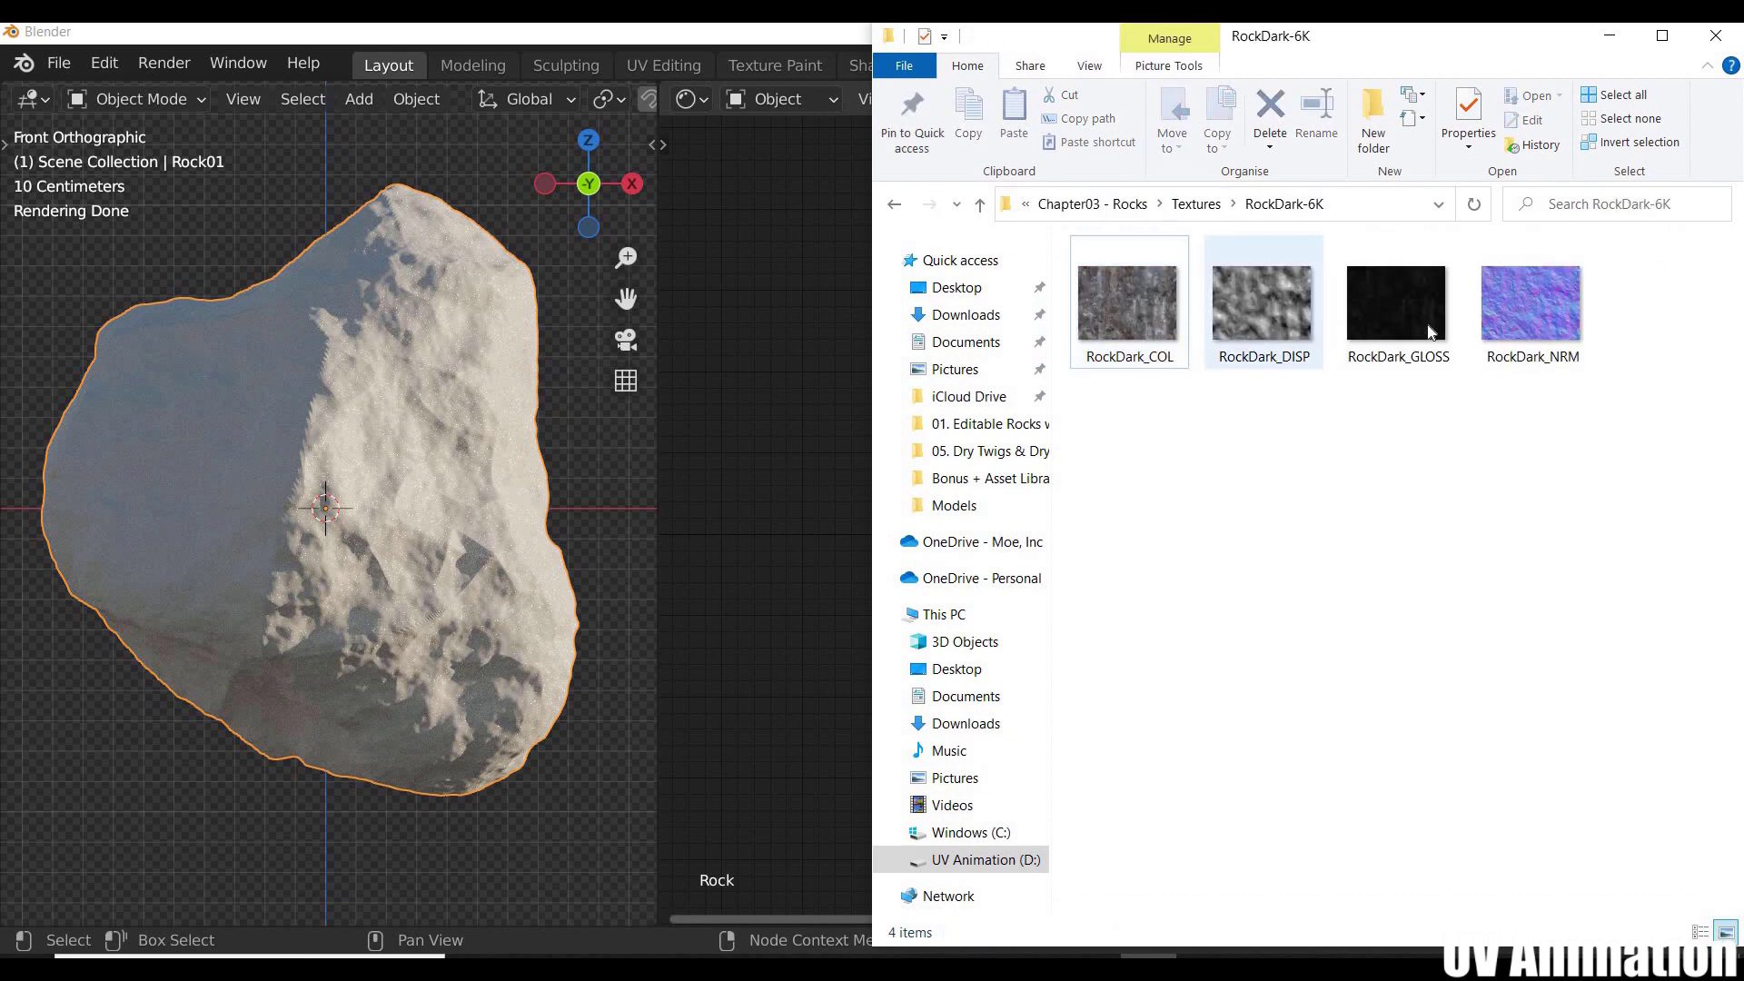
Step: Bring the RockDark_COL, RockDark_DISP, RockDark_GLOSS and RockDark_NRM images into Blender's node graph as image texture nodes
drag(1143, 312, 761, 192)
middle_drag(1069, 325, 1294, 333)
drag(1081, 234, 912, 263)
key(alt+Tab)
drag(1266, 314, 1292, 810)
key(alt+Tab)
drag(1363, 313, 814, 471)
key(alt+Tab)
drag(1503, 313, 727, 711)
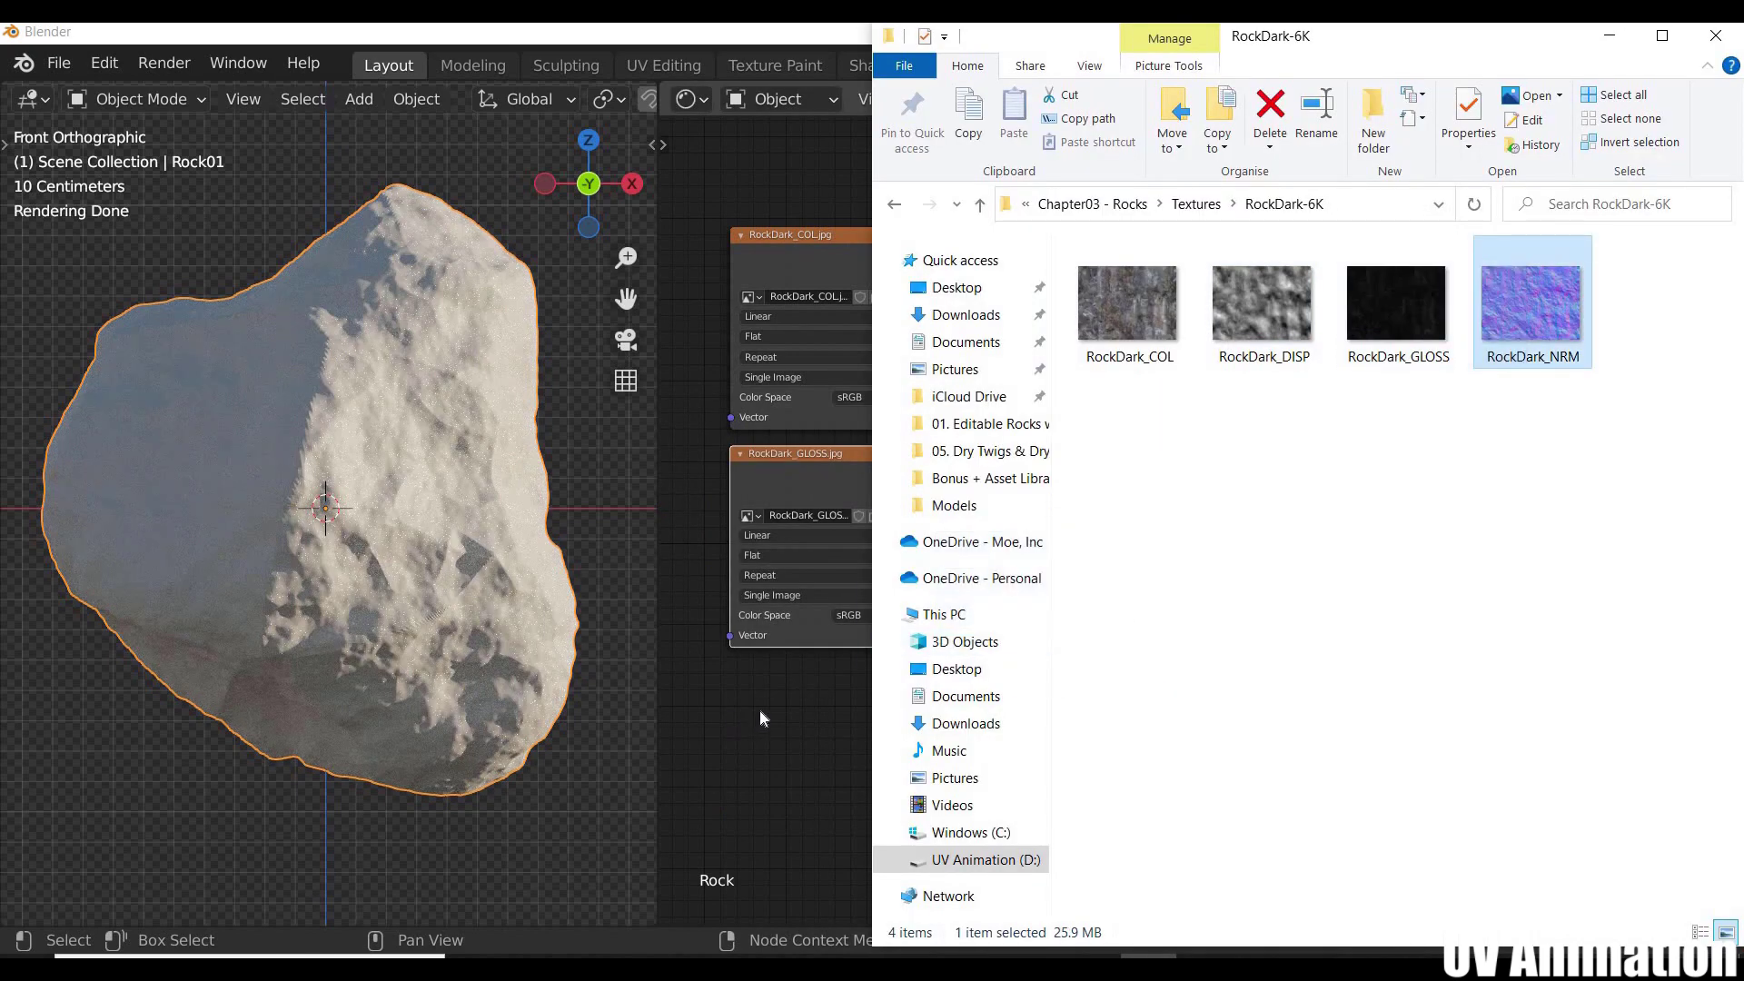
key(alt+Tab)
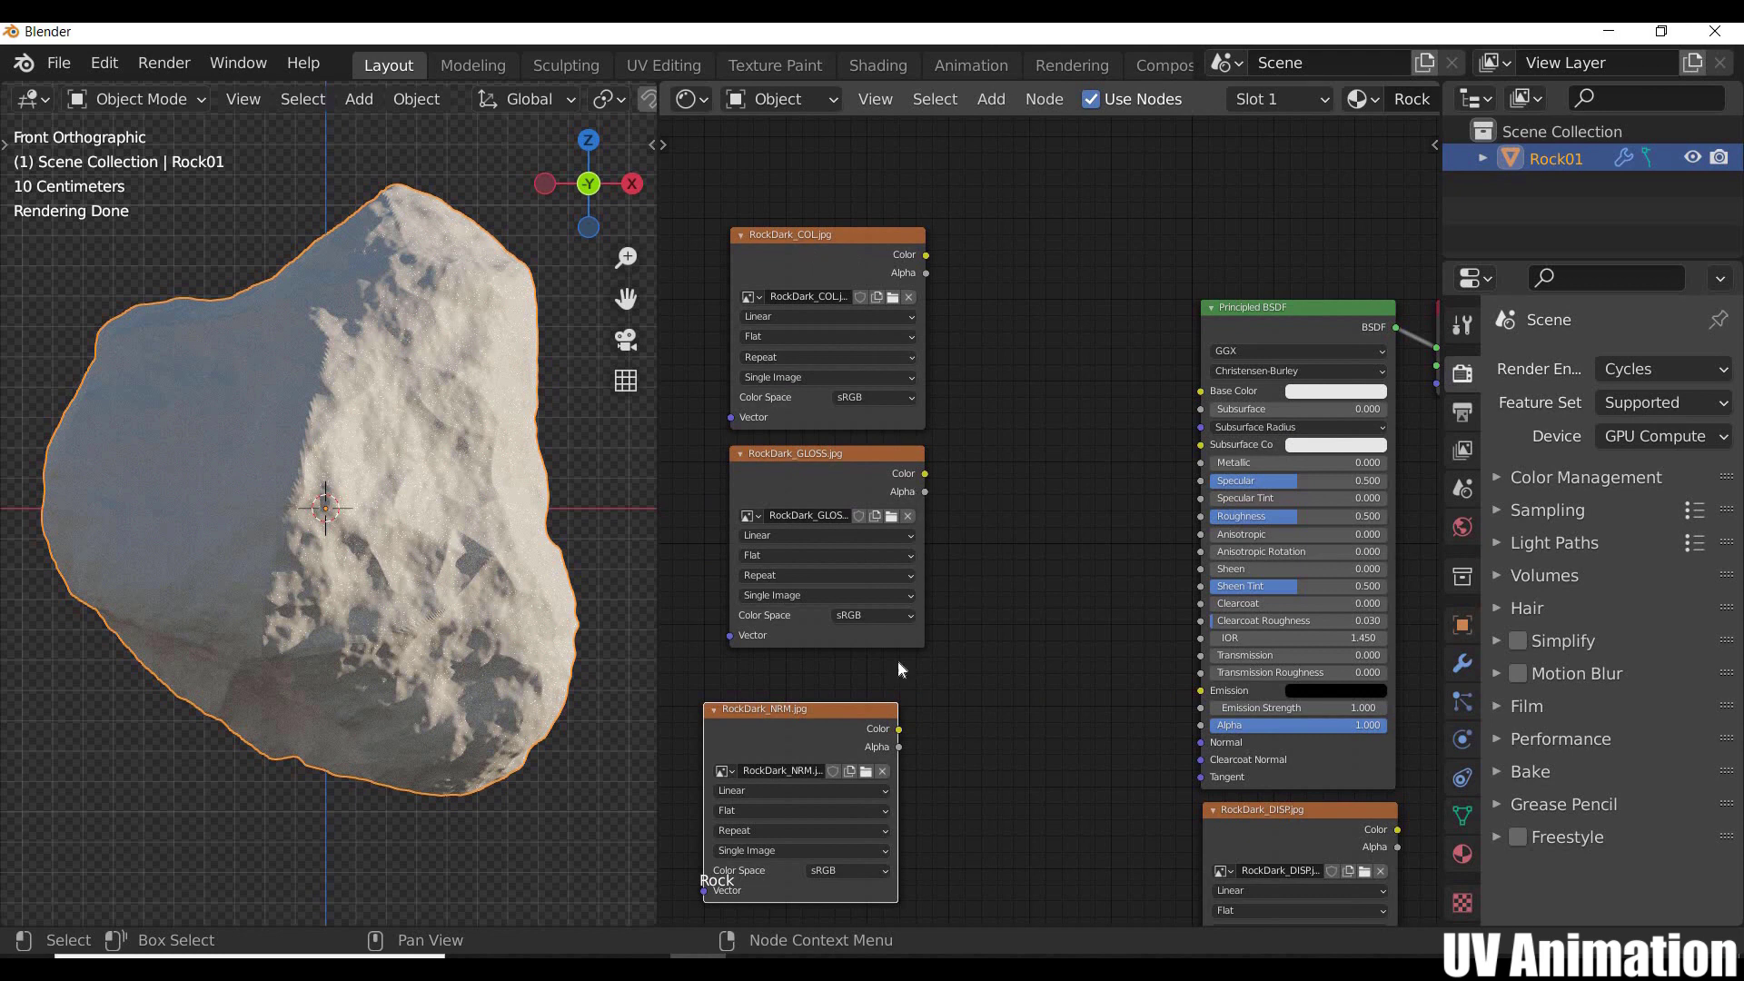
Step: Set the color space of the RockDark_GLOSS, RockDark_NRM and RockDark_DISP texture nodes to Non-Color
scroll(919, 466, up, 2)
shift+scroll(912, 428, down, 5)
scroll(914, 428, up, 1)
click(919, 429)
click(914, 559)
middle_drag(880, 653, 852, 380)
click(845, 603)
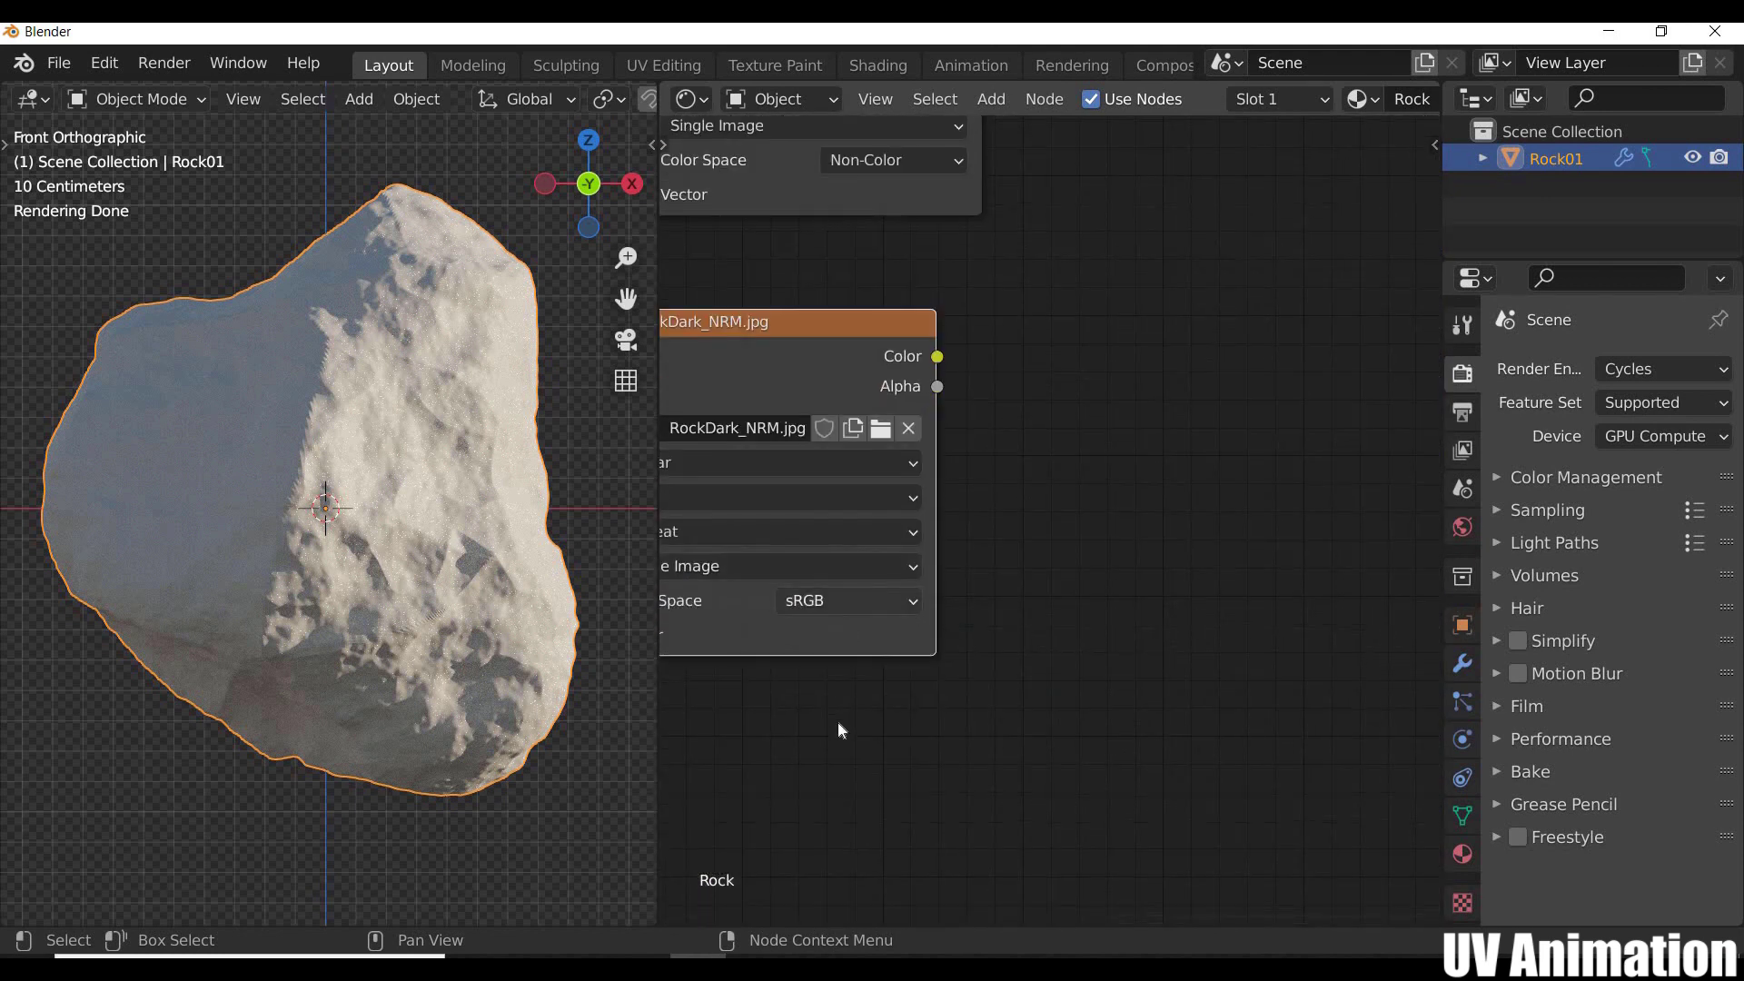
click(839, 724)
scroll(882, 700, down, 5)
middle_drag(1320, 840, 941, 736)
scroll(939, 736, down, 3)
middle_drag(818, 545, 1017, 888)
drag(716, 879, 741, 871)
Step: Add a Normal Map node and connect the RockDark_NRM color through it to the Principled BSDF's Normal input
middle_drag(1126, 652, 1129, 558)
scroll(763, 763, up, 4)
middle_drag(901, 564, 931, 506)
drag(931, 507, 816, 533)
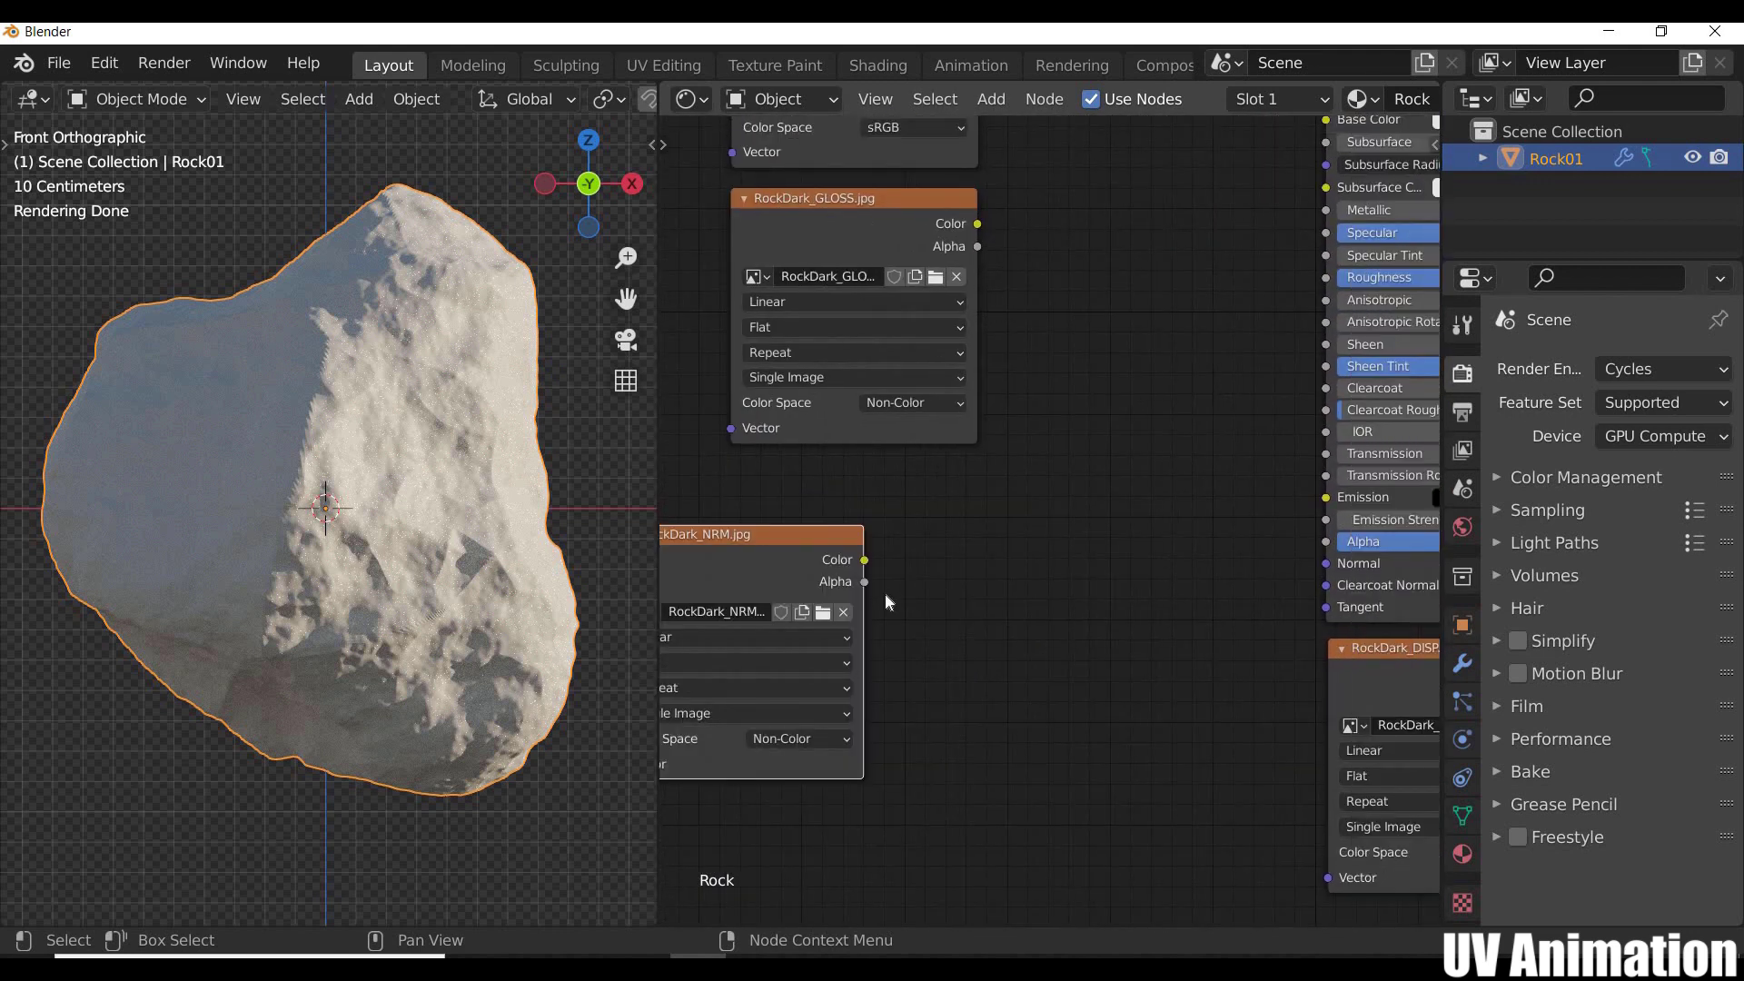
key(shift+a)
mouse_move(838, 761)
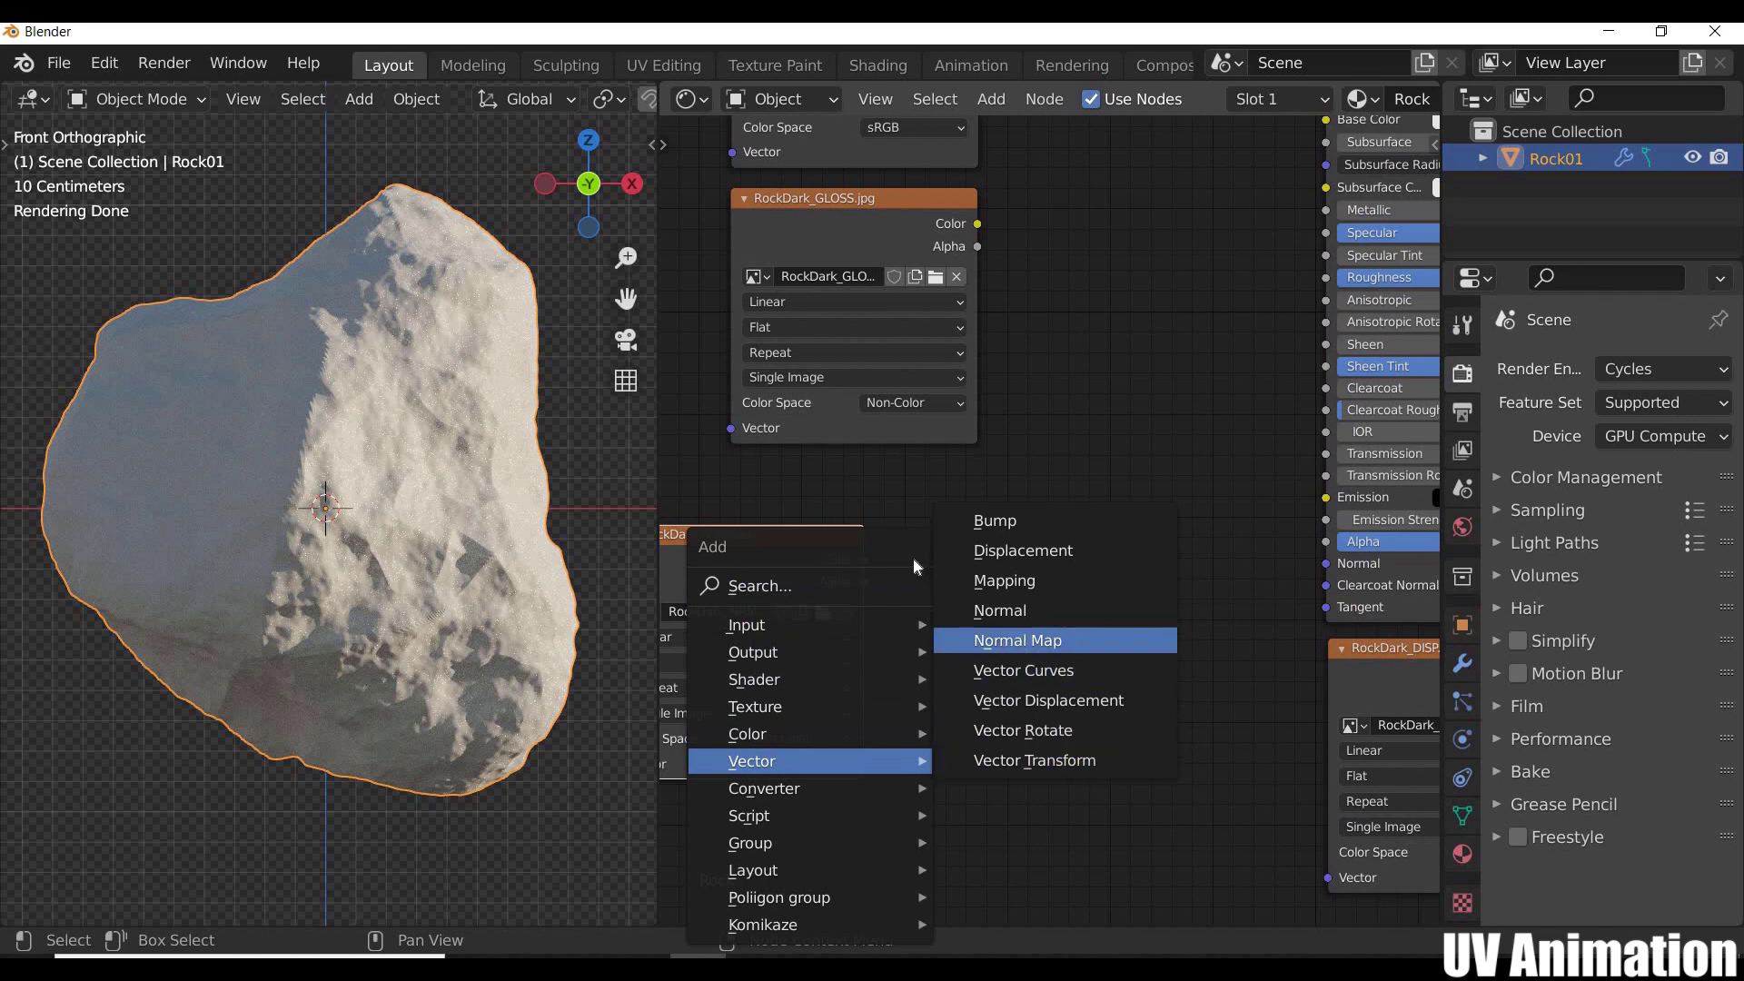
click(1017, 641)
click(928, 657)
drag(864, 559, 945, 674)
drag(1109, 615, 1236, 634)
Step: Insert a Bump node on the link between the Normal Map node and the Principled BSDF's Normal input
scroll(967, 647, up, 2)
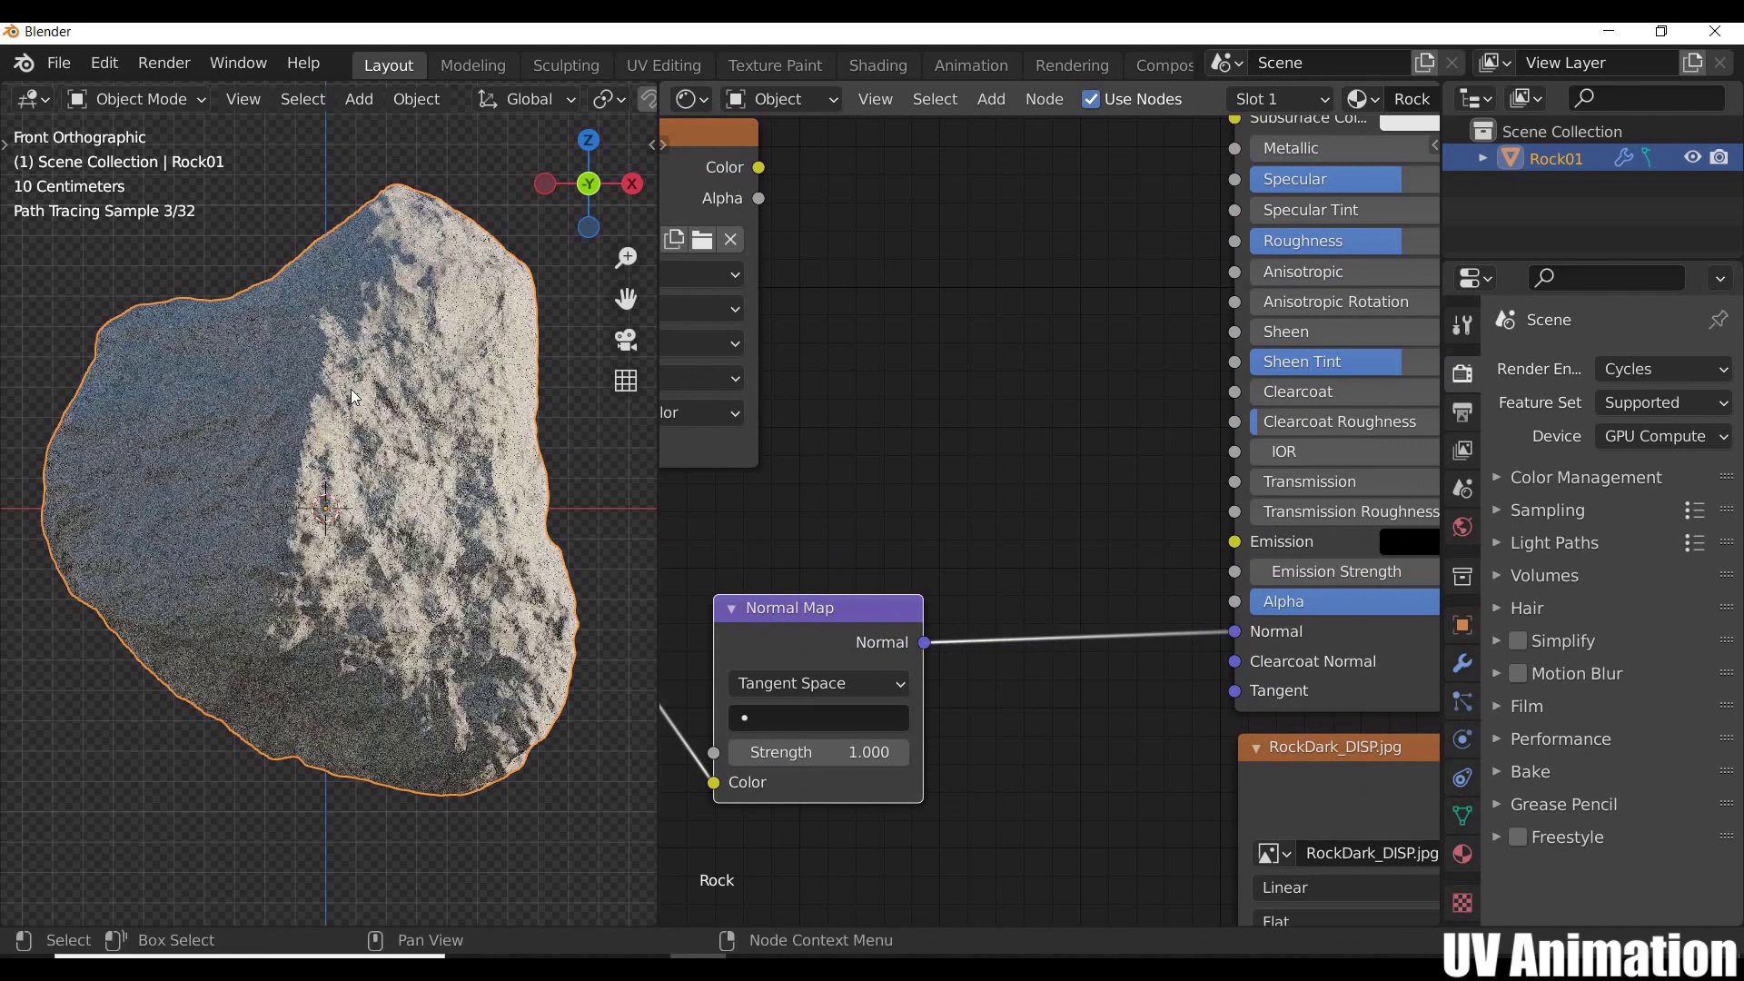
key(shift+a)
mouse_move(740, 540)
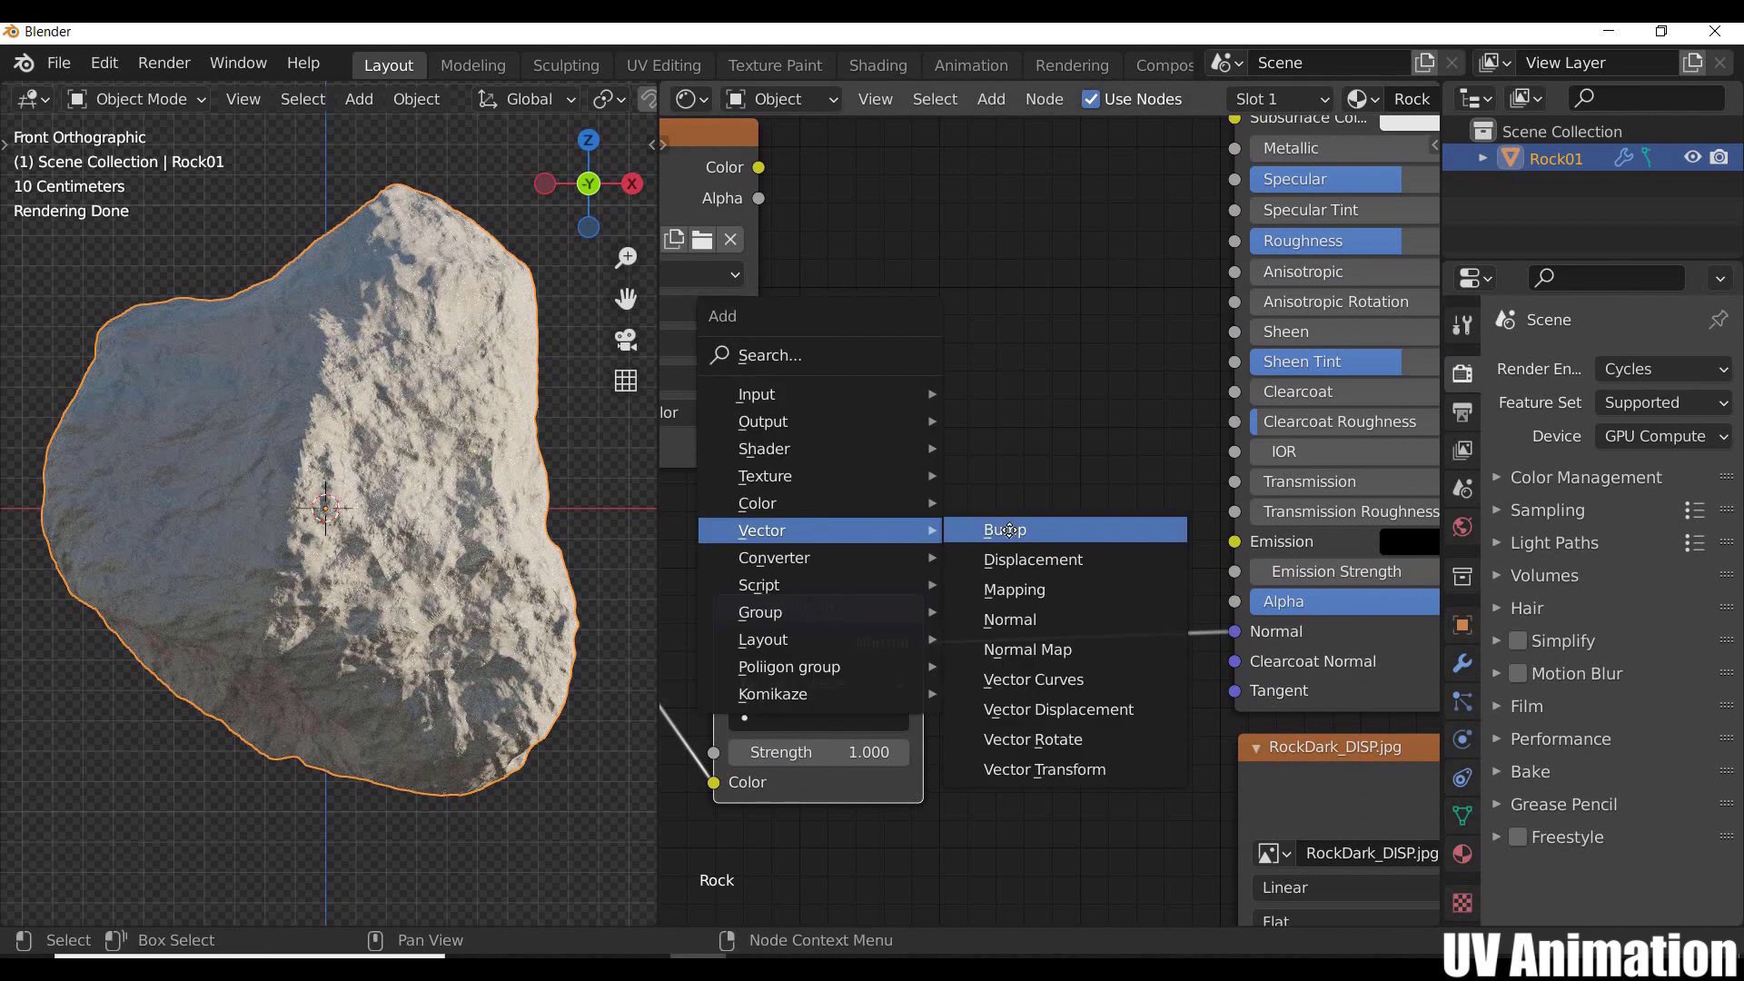
click(991, 530)
click(1005, 530)
scroll(395, 447, up, 3)
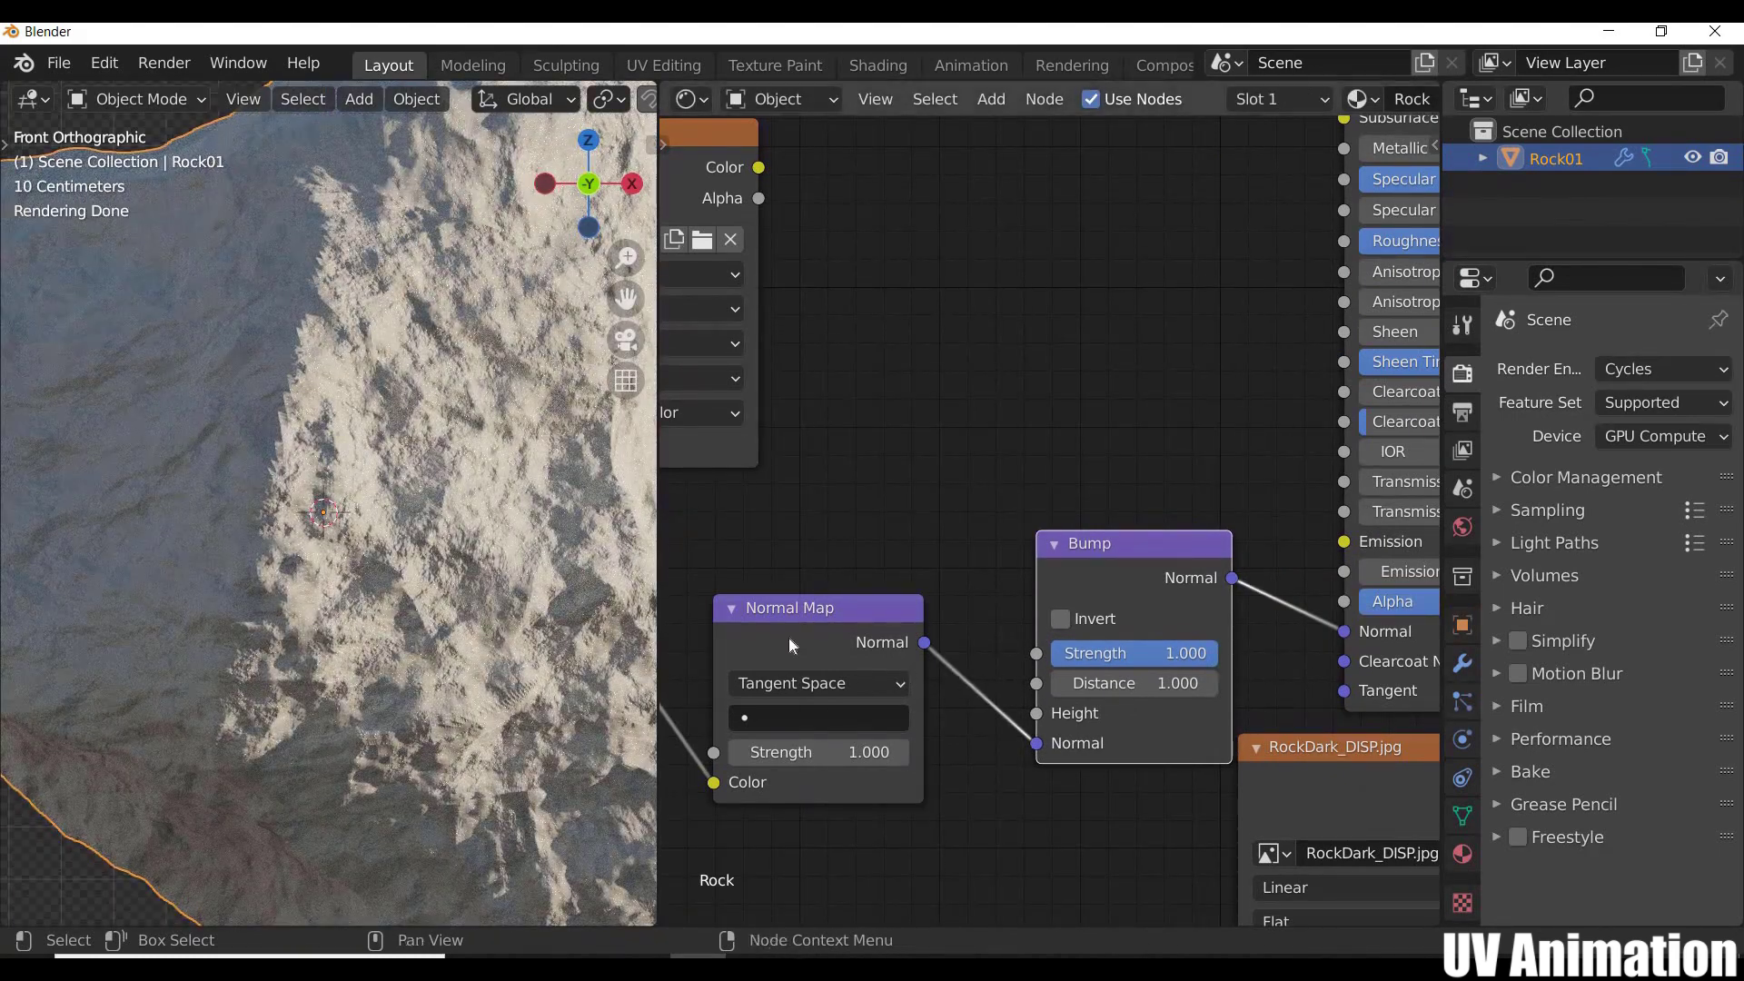
Step: Examine the RockDark_COL and RockDark_GLOSS texture nodes and the Principled BSDF's inputs
scroll(727, 218, down, 1)
middle_drag(704, 195, 860, 505)
scroll(1101, 599, up, 3)
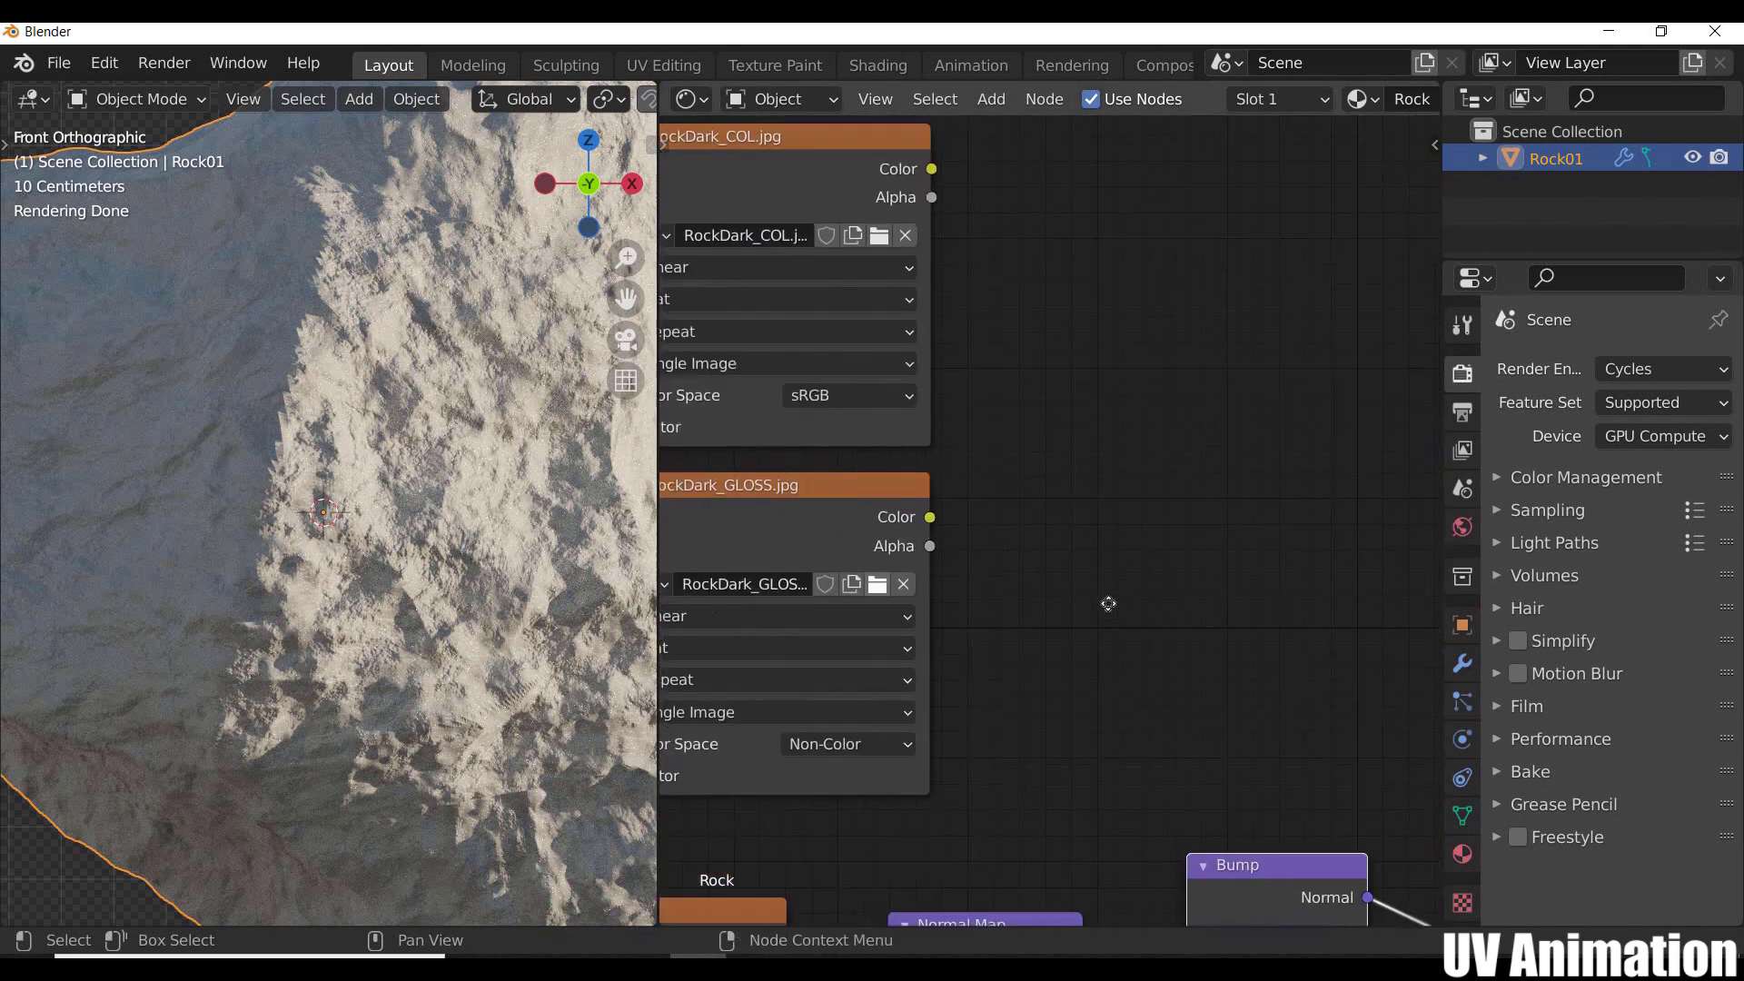
middle_drag(1300, 529, 798, 565)
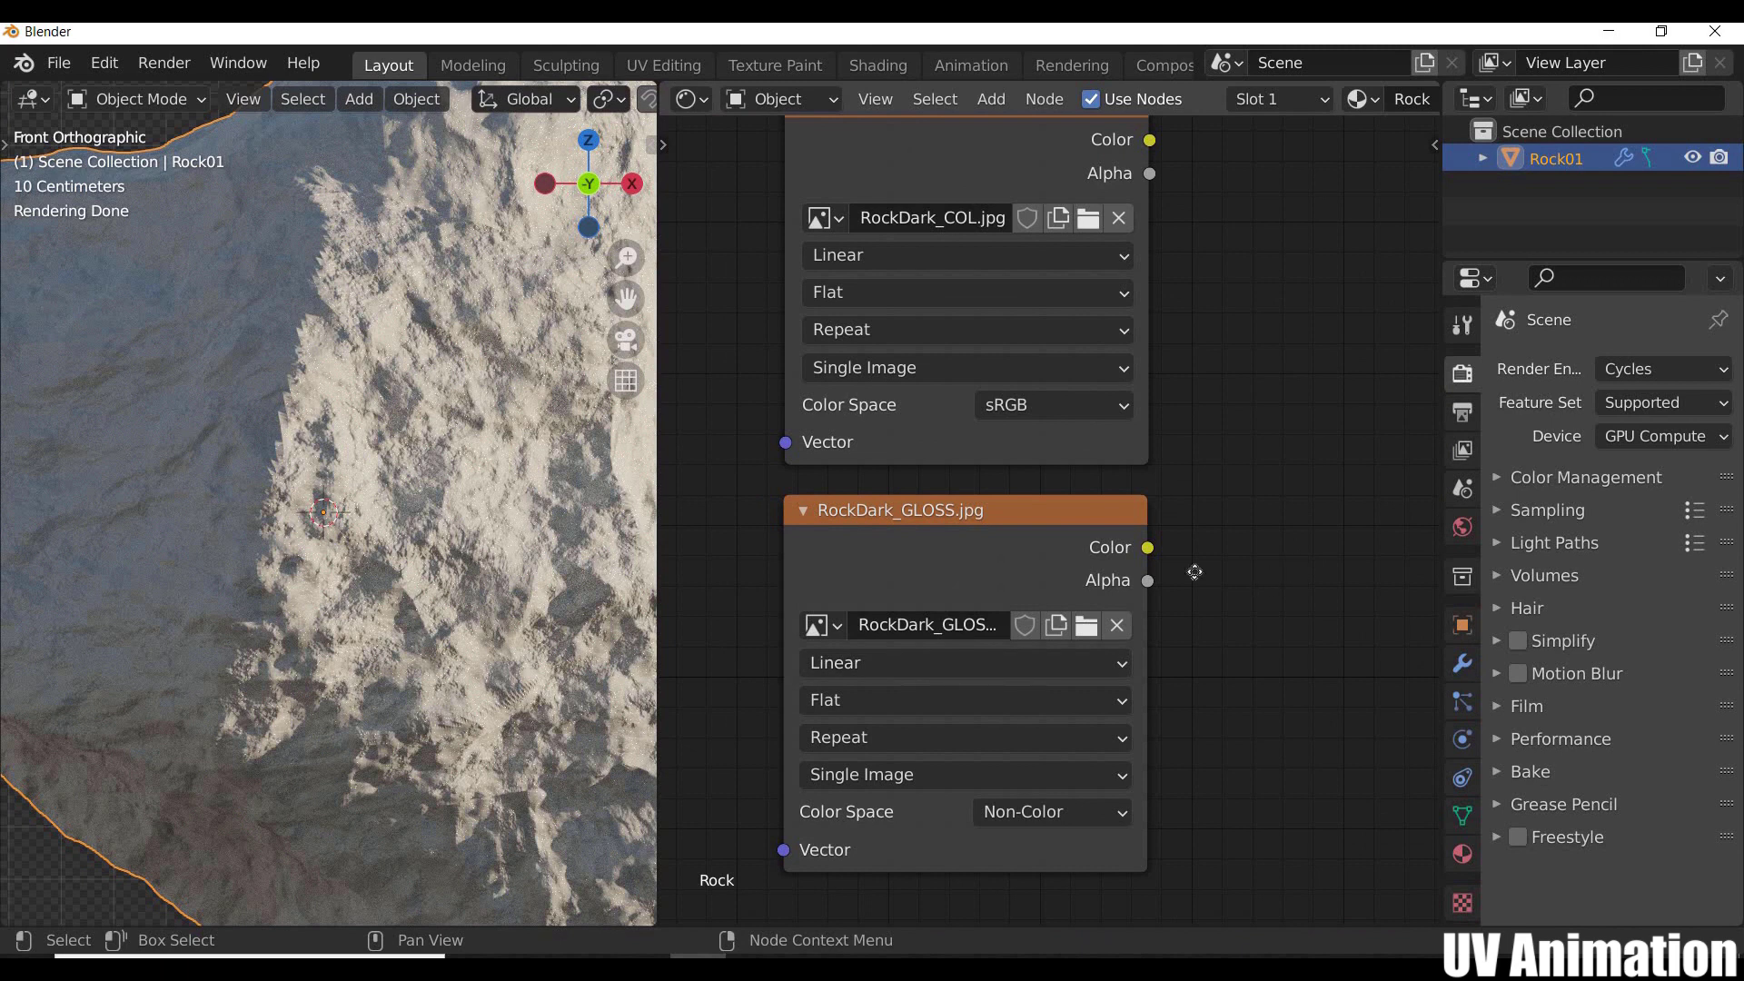
scroll(1061, 512, down, 3)
middle_drag(1061, 509, 643, 512)
middle_drag(1013, 302, 901, 243)
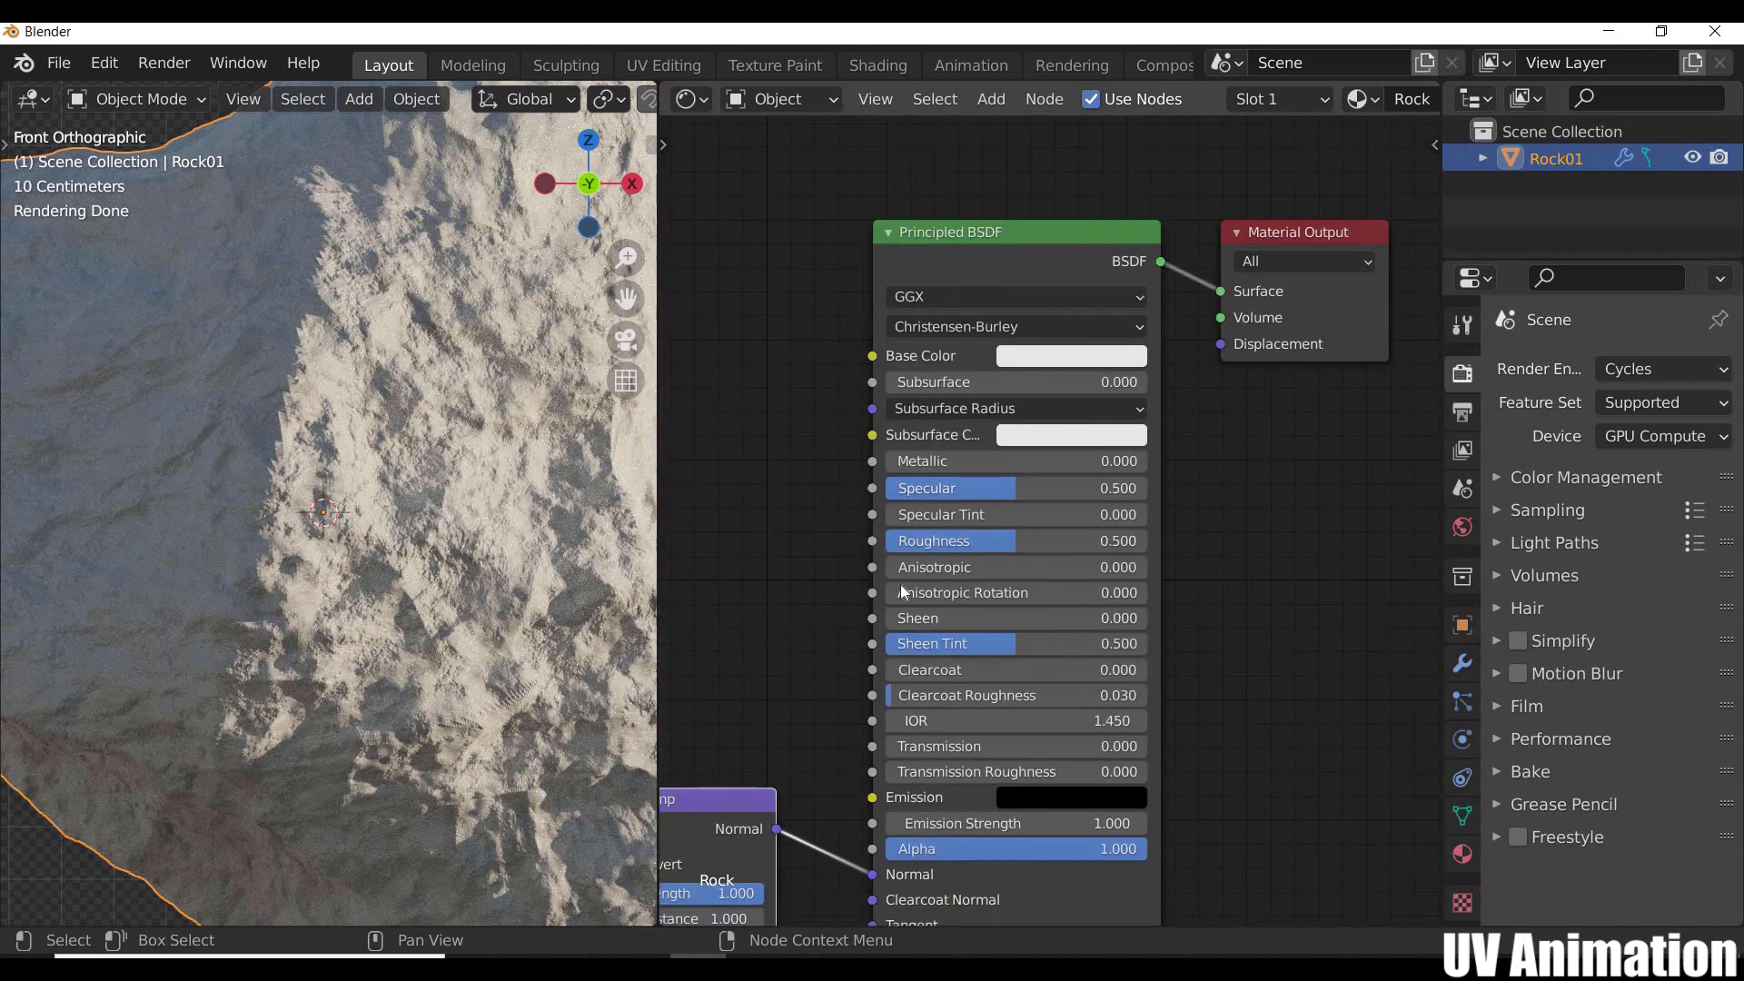
scroll(908, 582, up, 2)
scroll(1067, 601, down, 4)
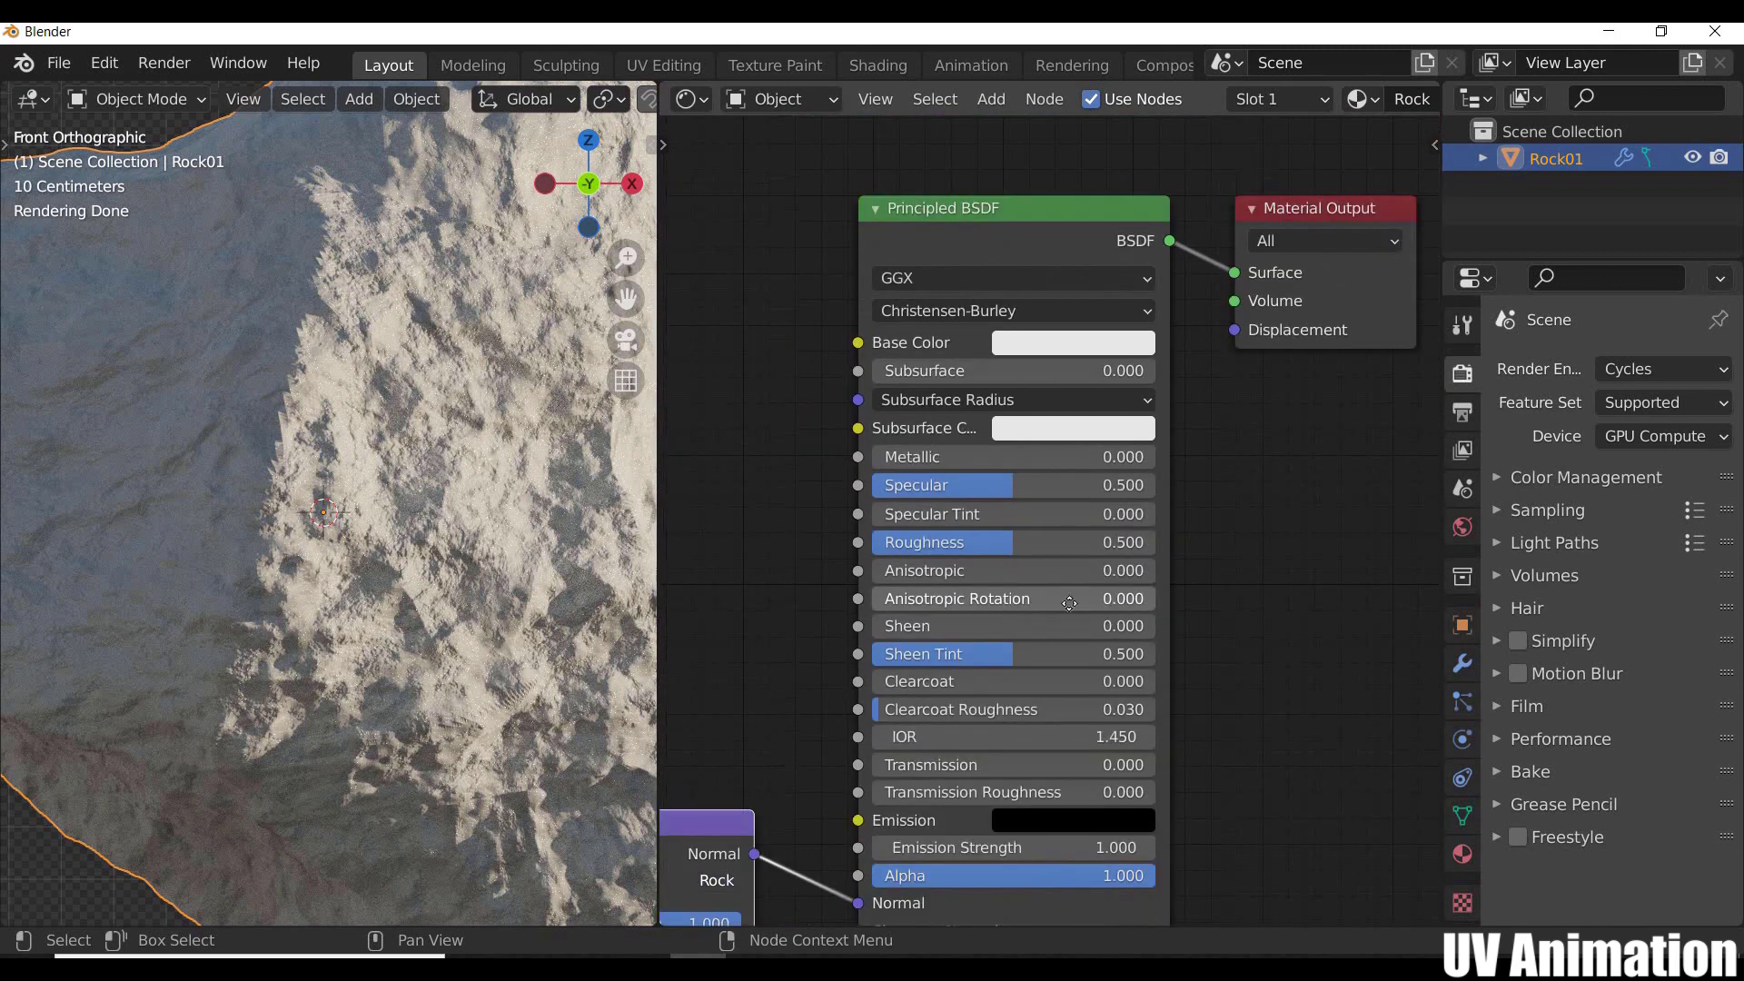
middle_drag(875, 581, 1026, 581)
middle_drag(908, 545, 1142, 557)
scroll(994, 550, down, 4)
scroll(1143, 557, up, 3)
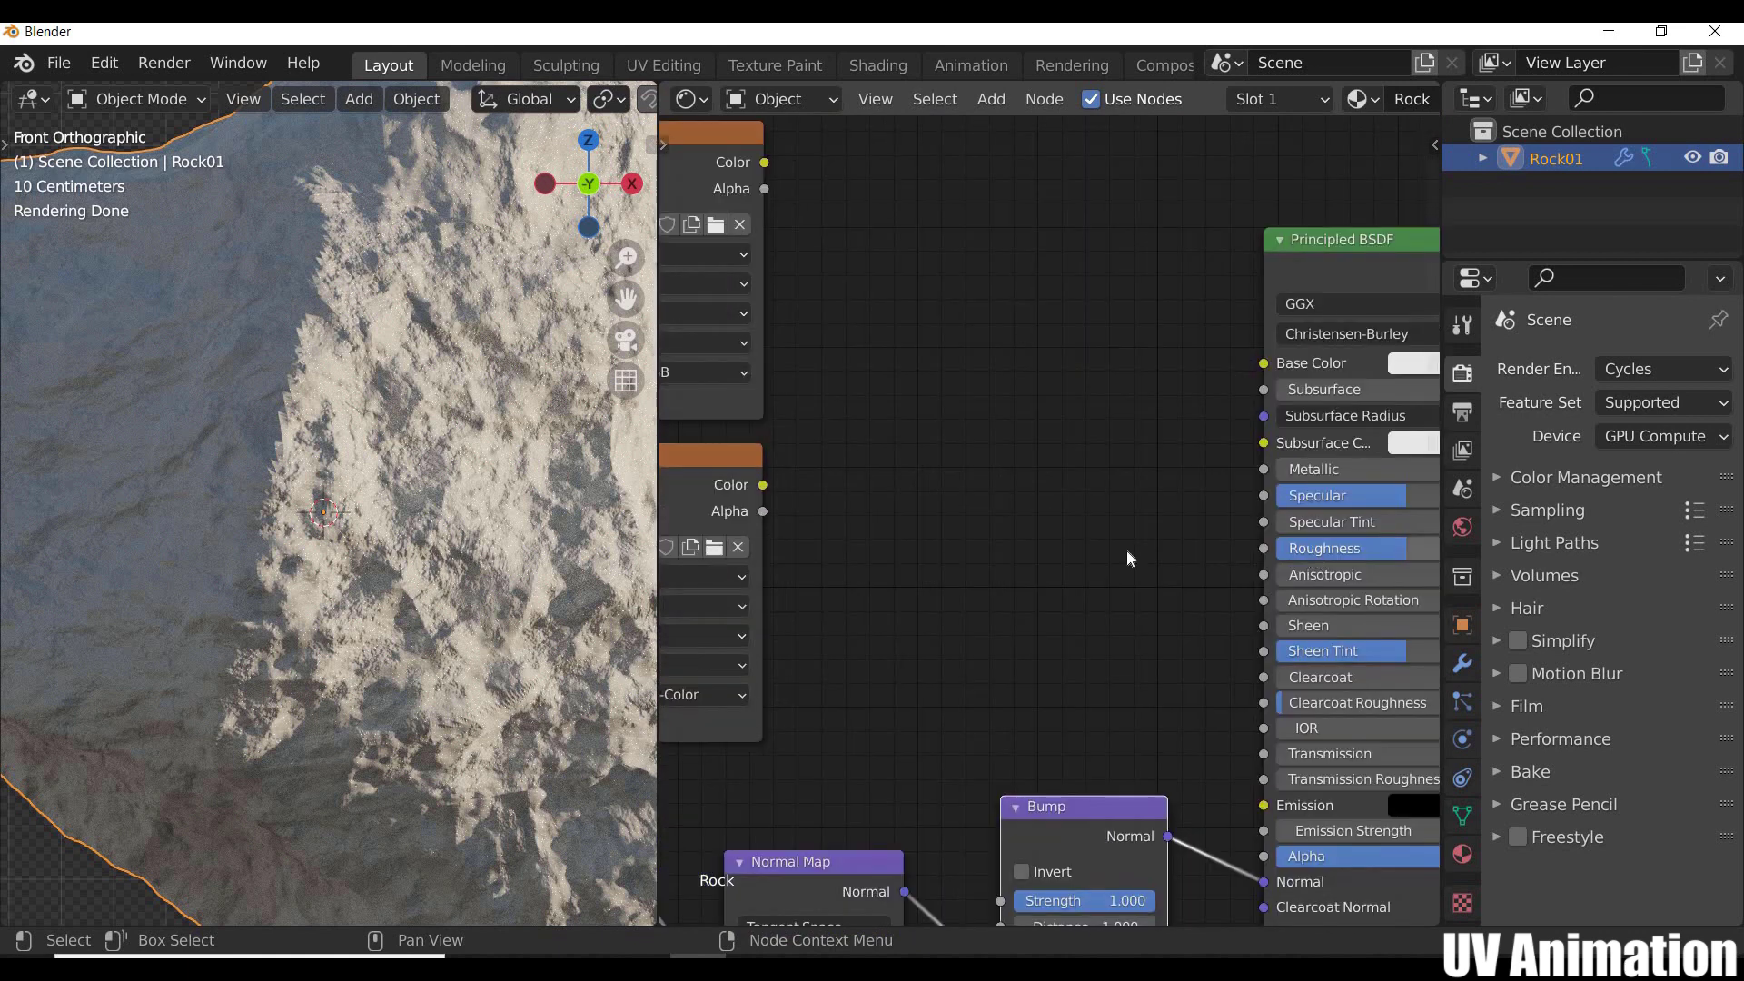
Step: Connect the RockDark_GLOSS texture's Color output to the Principled BSDF's Roughness input
middle_drag(942, 618, 1156, 659)
scroll(733, 481, up, 2)
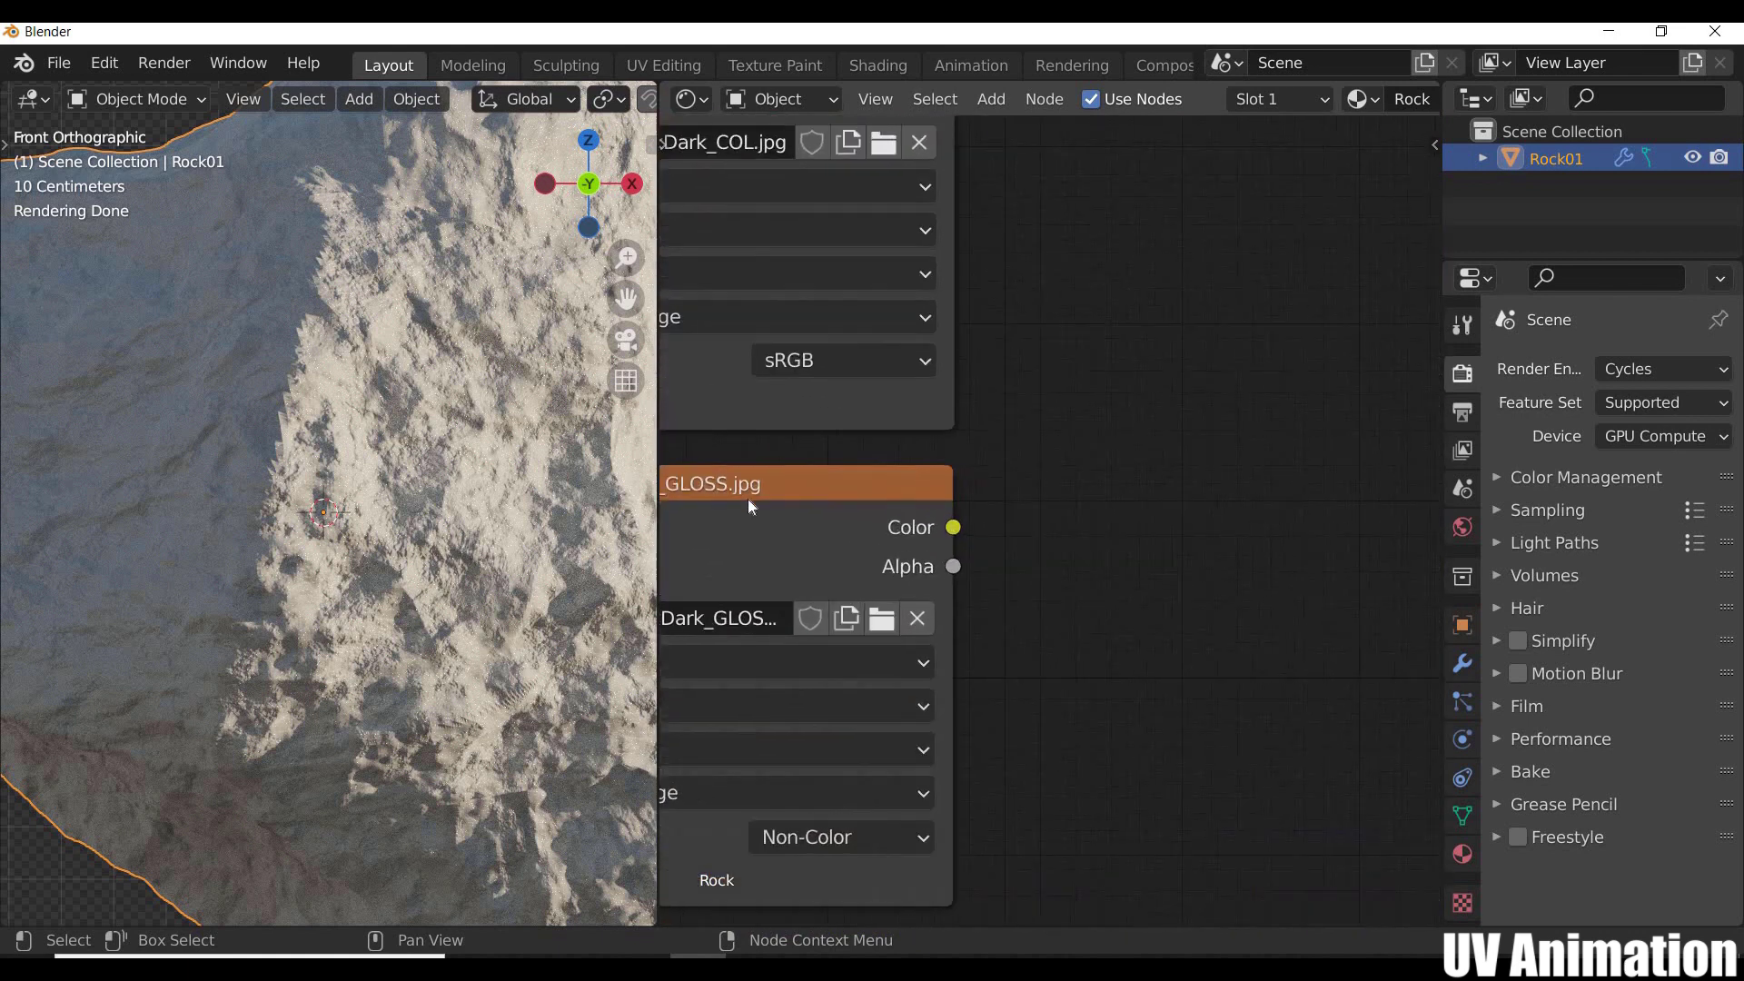
scroll(834, 544, down, 4)
middle_drag(834, 544, 611, 536)
drag(697, 525, 1239, 593)
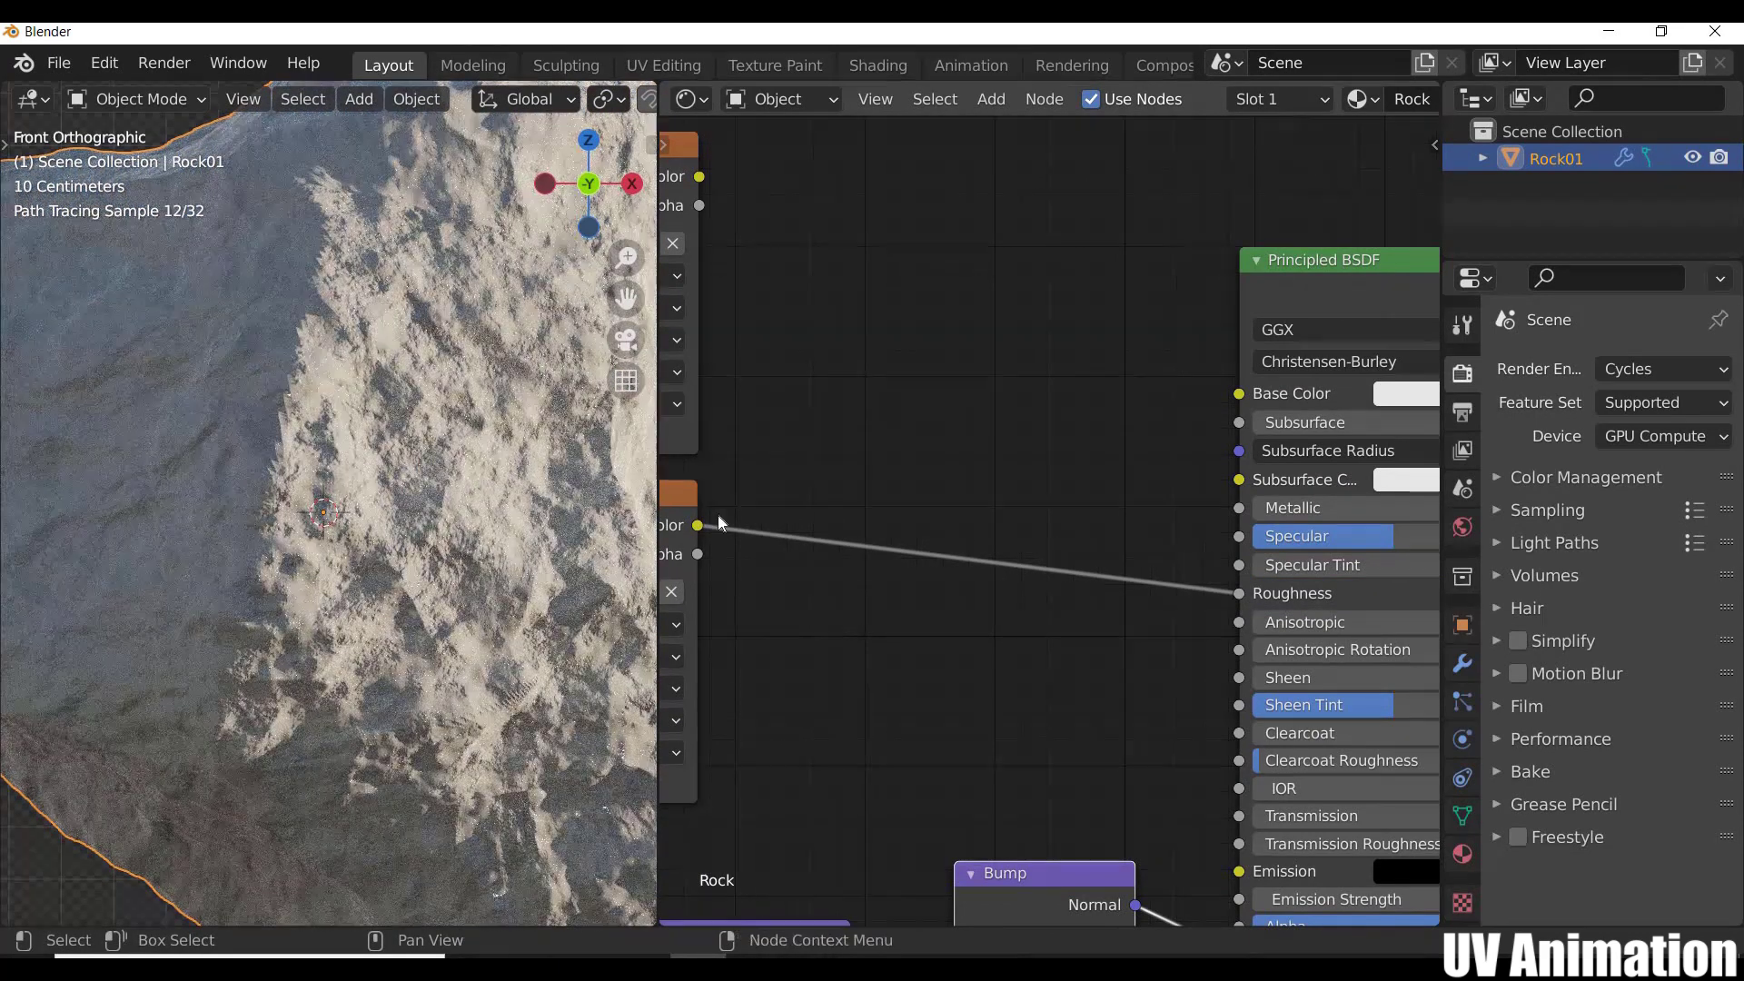
Step: Insert an Invert color node on the link between the RockDark_GLOSS texture and the Roughness input
middle_drag(1242, 599, 1325, 604)
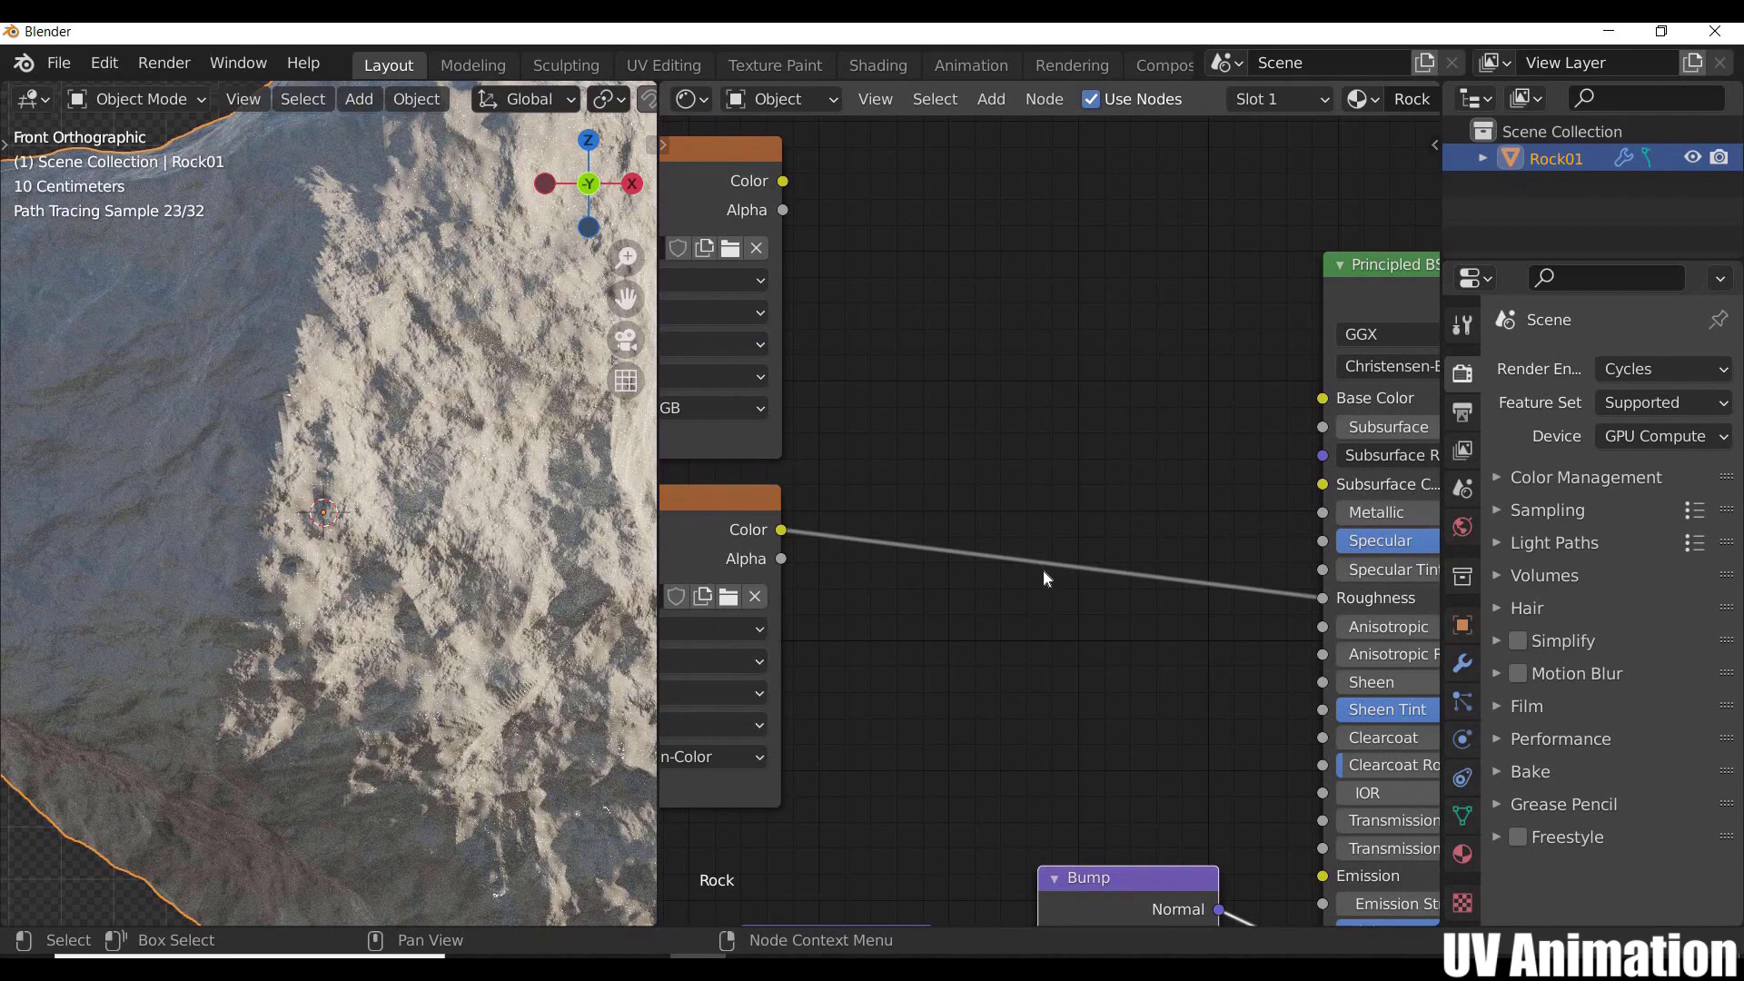
key(shift+a)
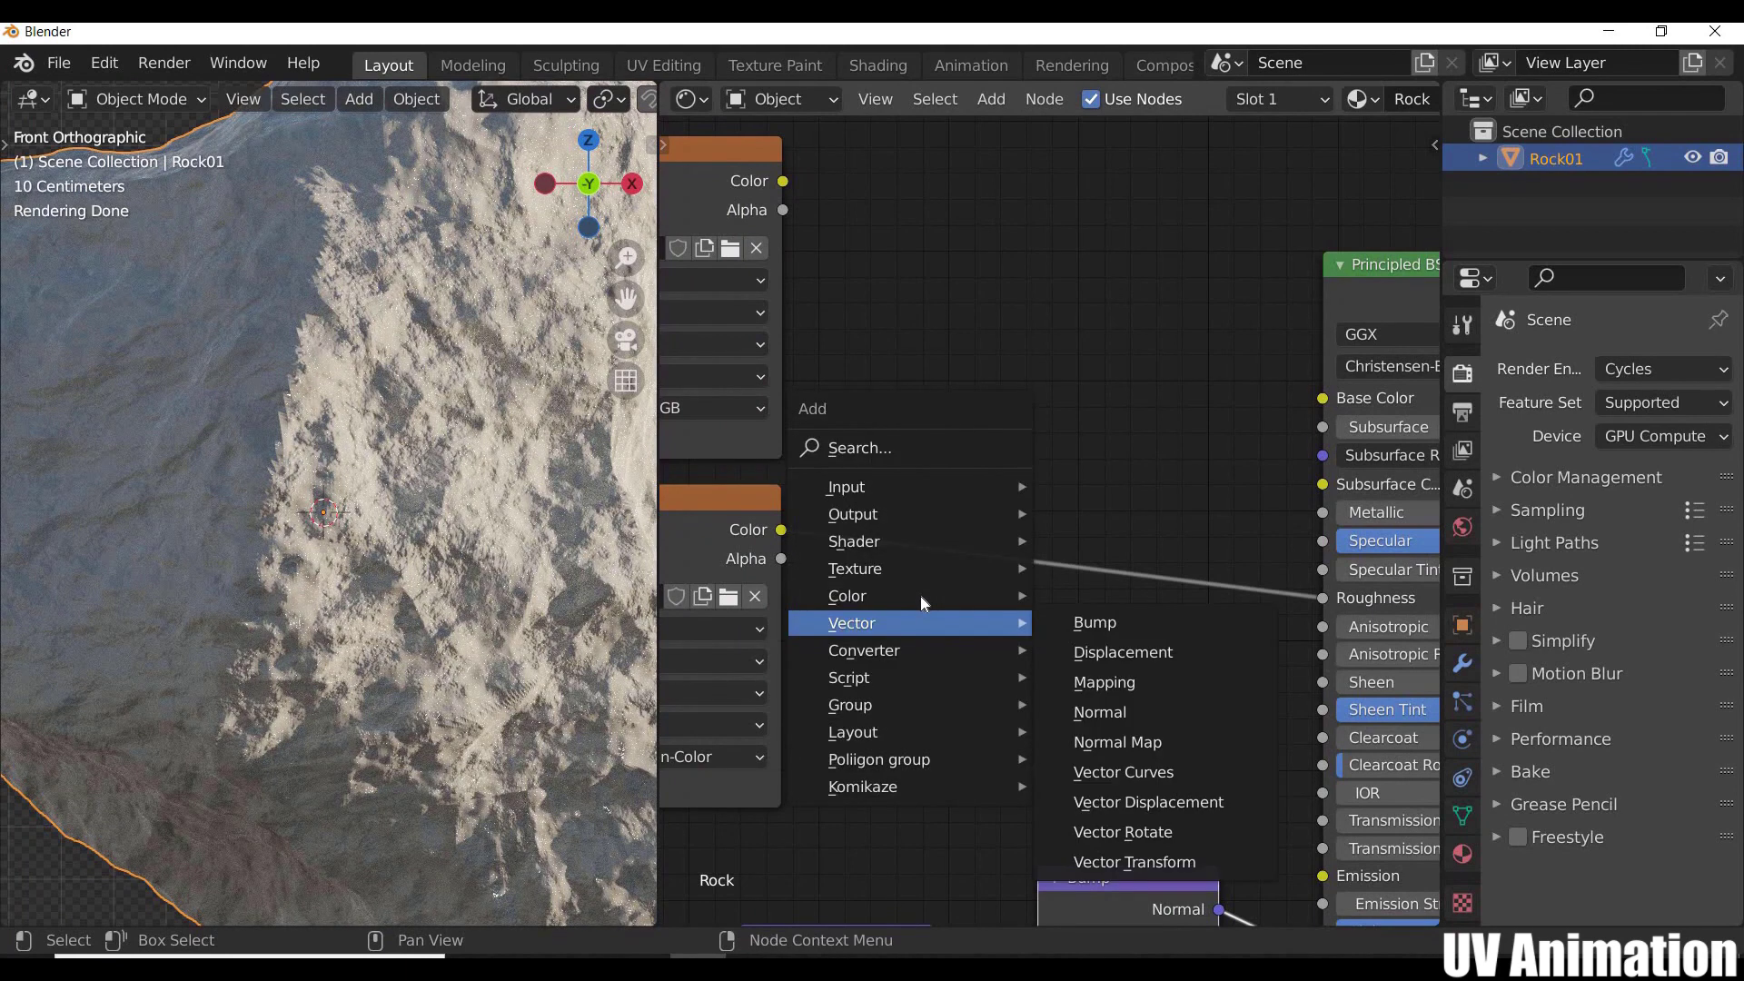
mouse_move(909, 596)
click(1094, 688)
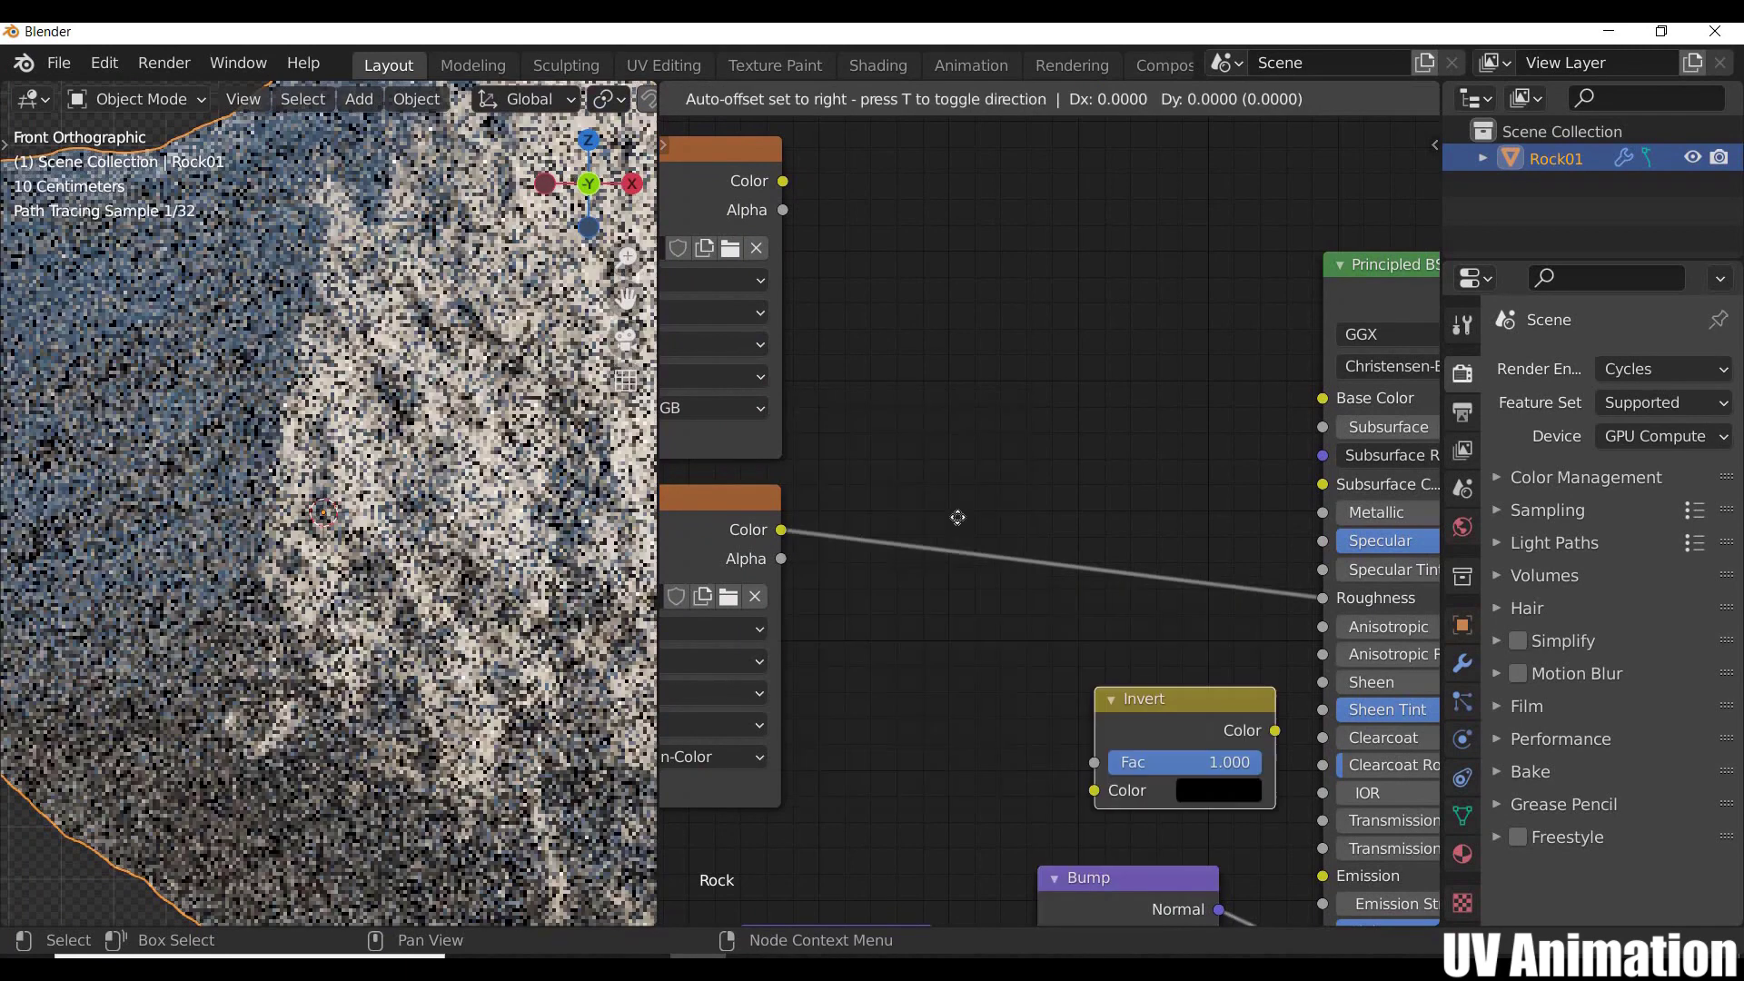
click(963, 523)
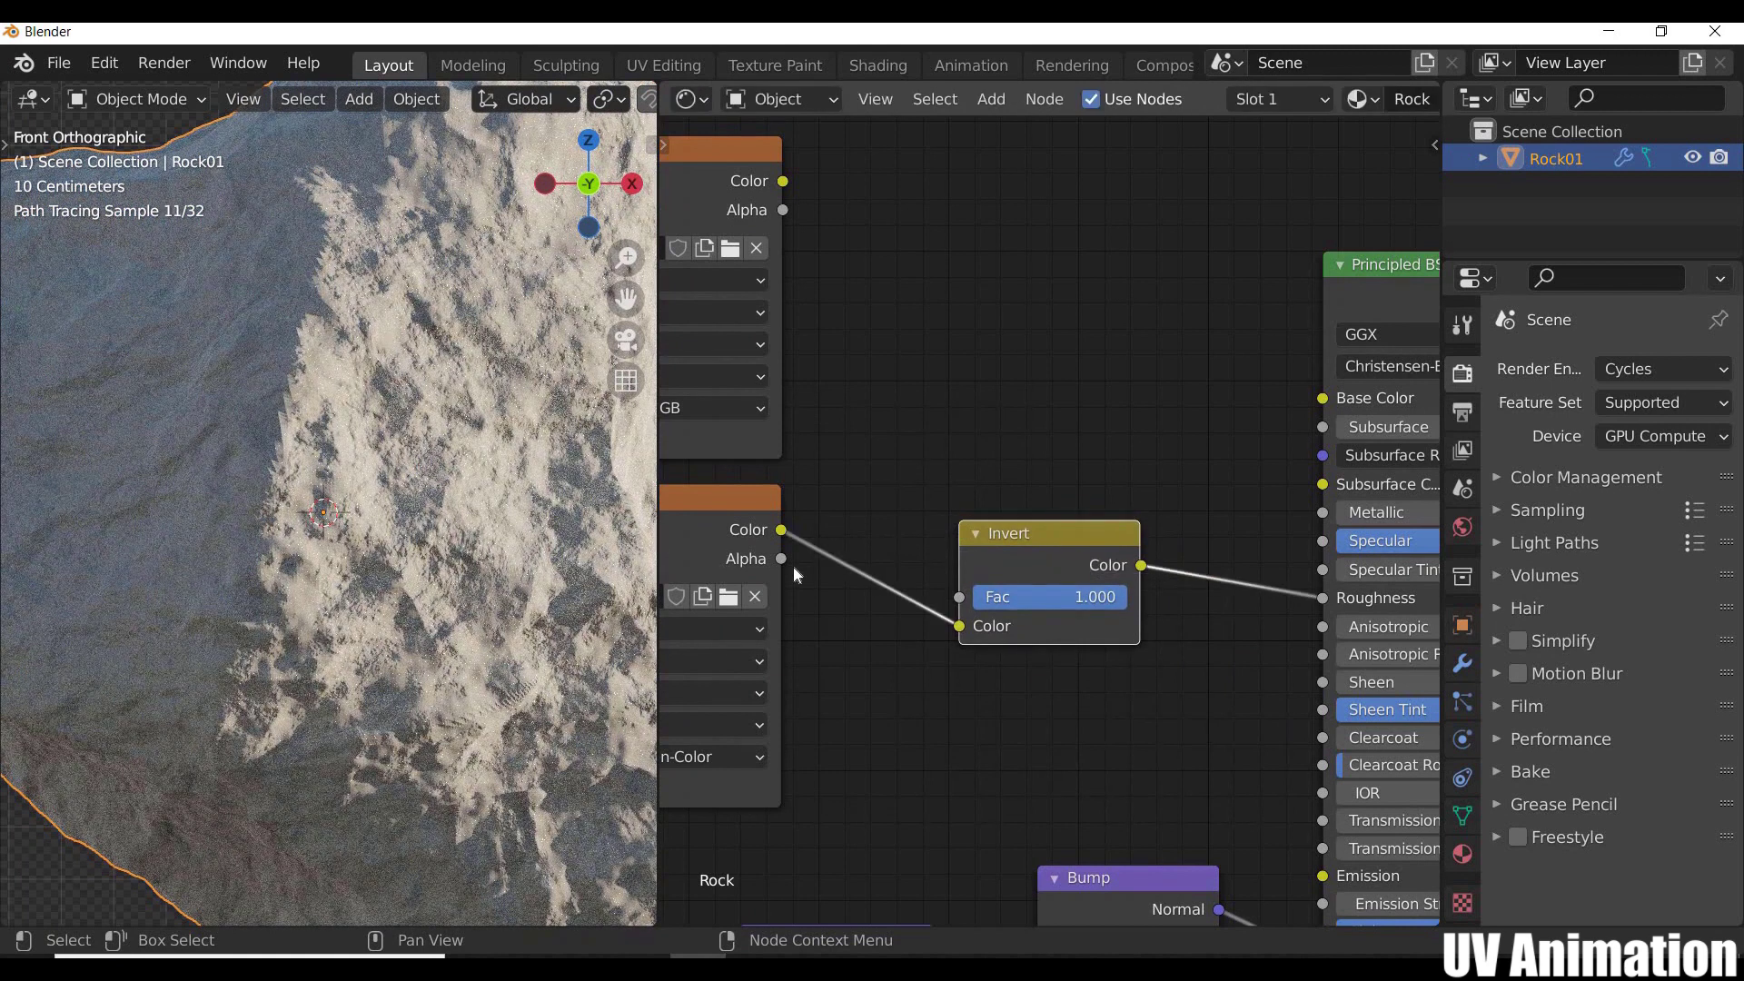
middle_drag(931, 605, 1032, 604)
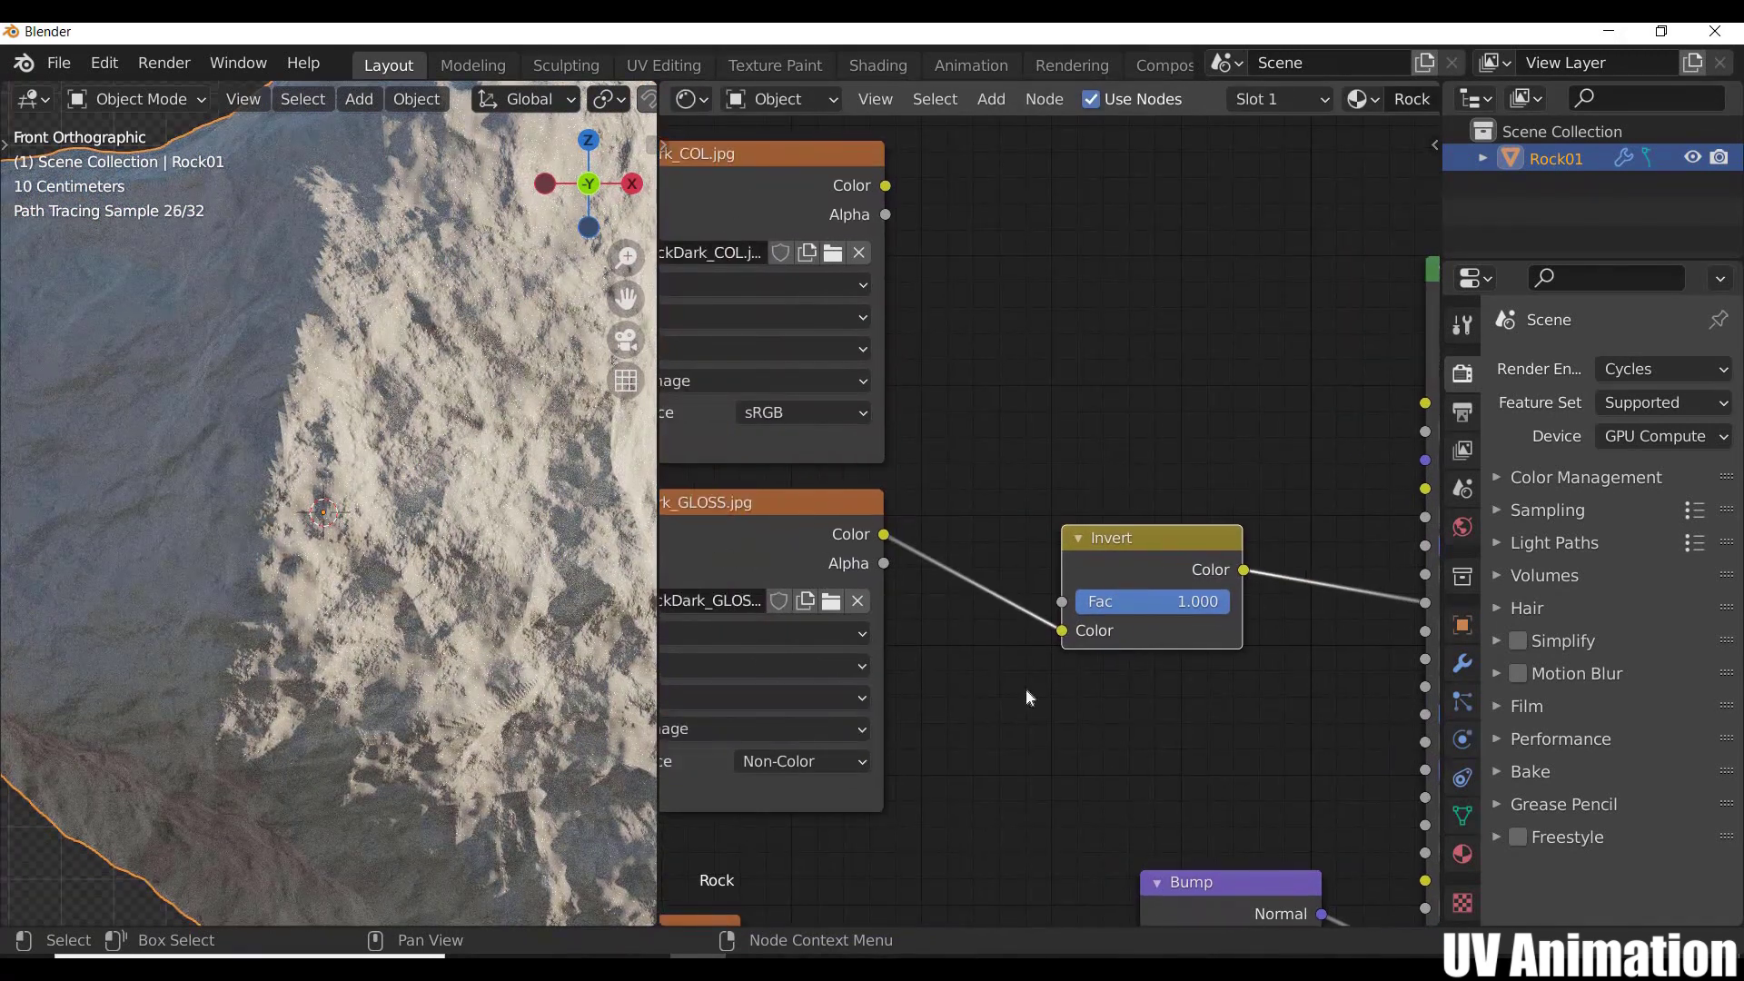
Step: Add a Displacement node beside the RockDark_DISP texture and connect the texture's Color output to its Height input
scroll(990, 522, down, 5)
middle_drag(1412, 874, 904, 648)
drag(864, 650, 945, 651)
scroll(1024, 572, up, 1)
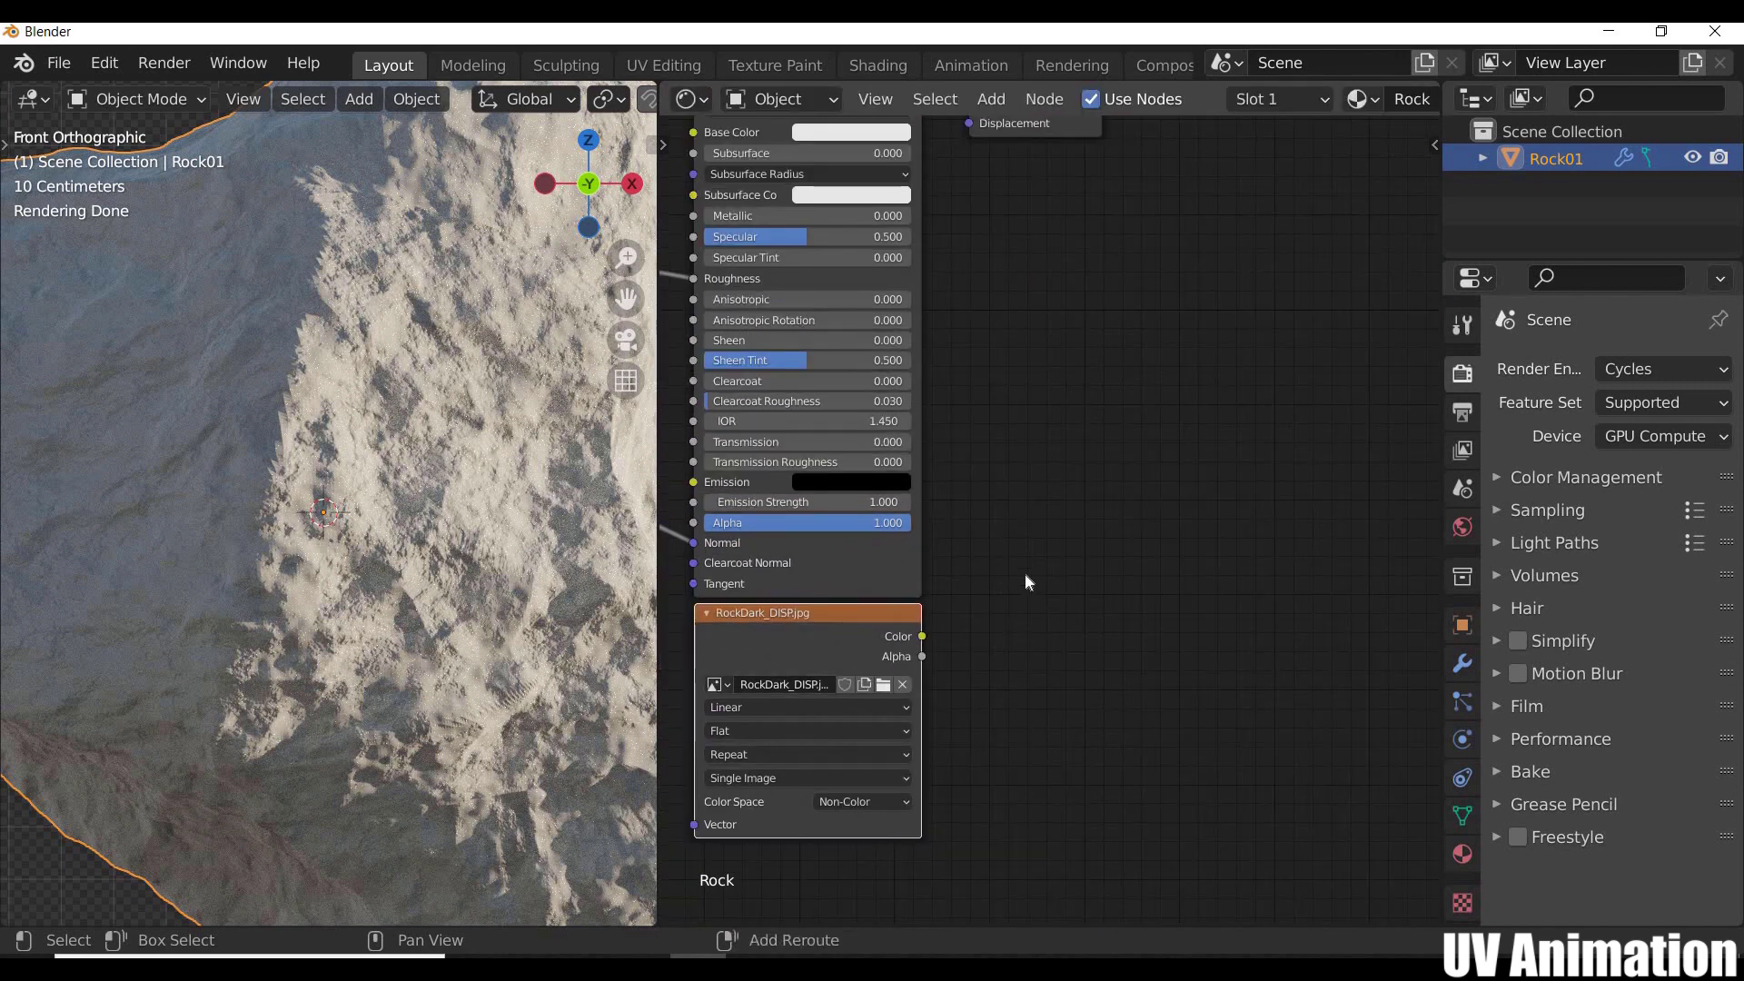
key(shift+a)
mouse_move(1003, 586)
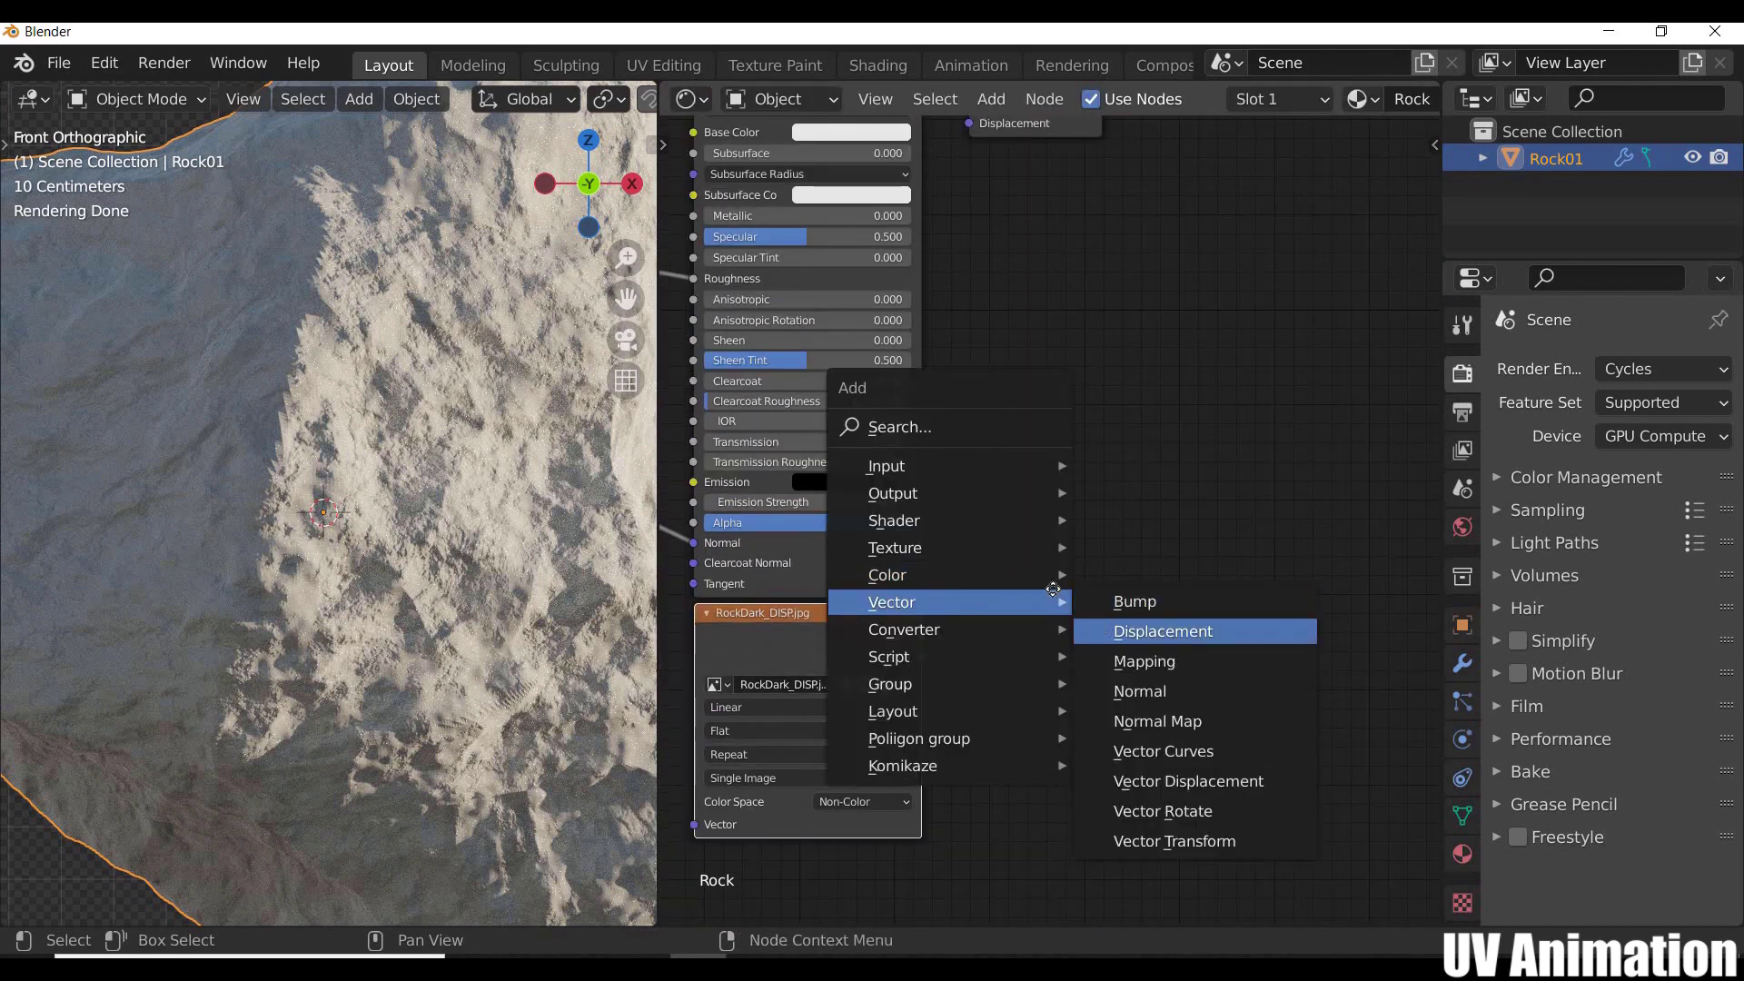
click(1172, 628)
click(862, 504)
scroll(863, 509, up, 7)
drag(829, 720, 1010, 728)
Step: Move the Material Output node closer to the Displacement node and connect the Displacement output to its Displacement input
scroll(1011, 728, down, 8)
drag(1006, 283, 1250, 576)
scroll(1253, 392, up, 4)
scroll(1126, 545, up, 1)
middle_drag(1103, 728, 1043, 652)
scroll(1052, 536, up, 4)
drag(944, 669, 1186, 527)
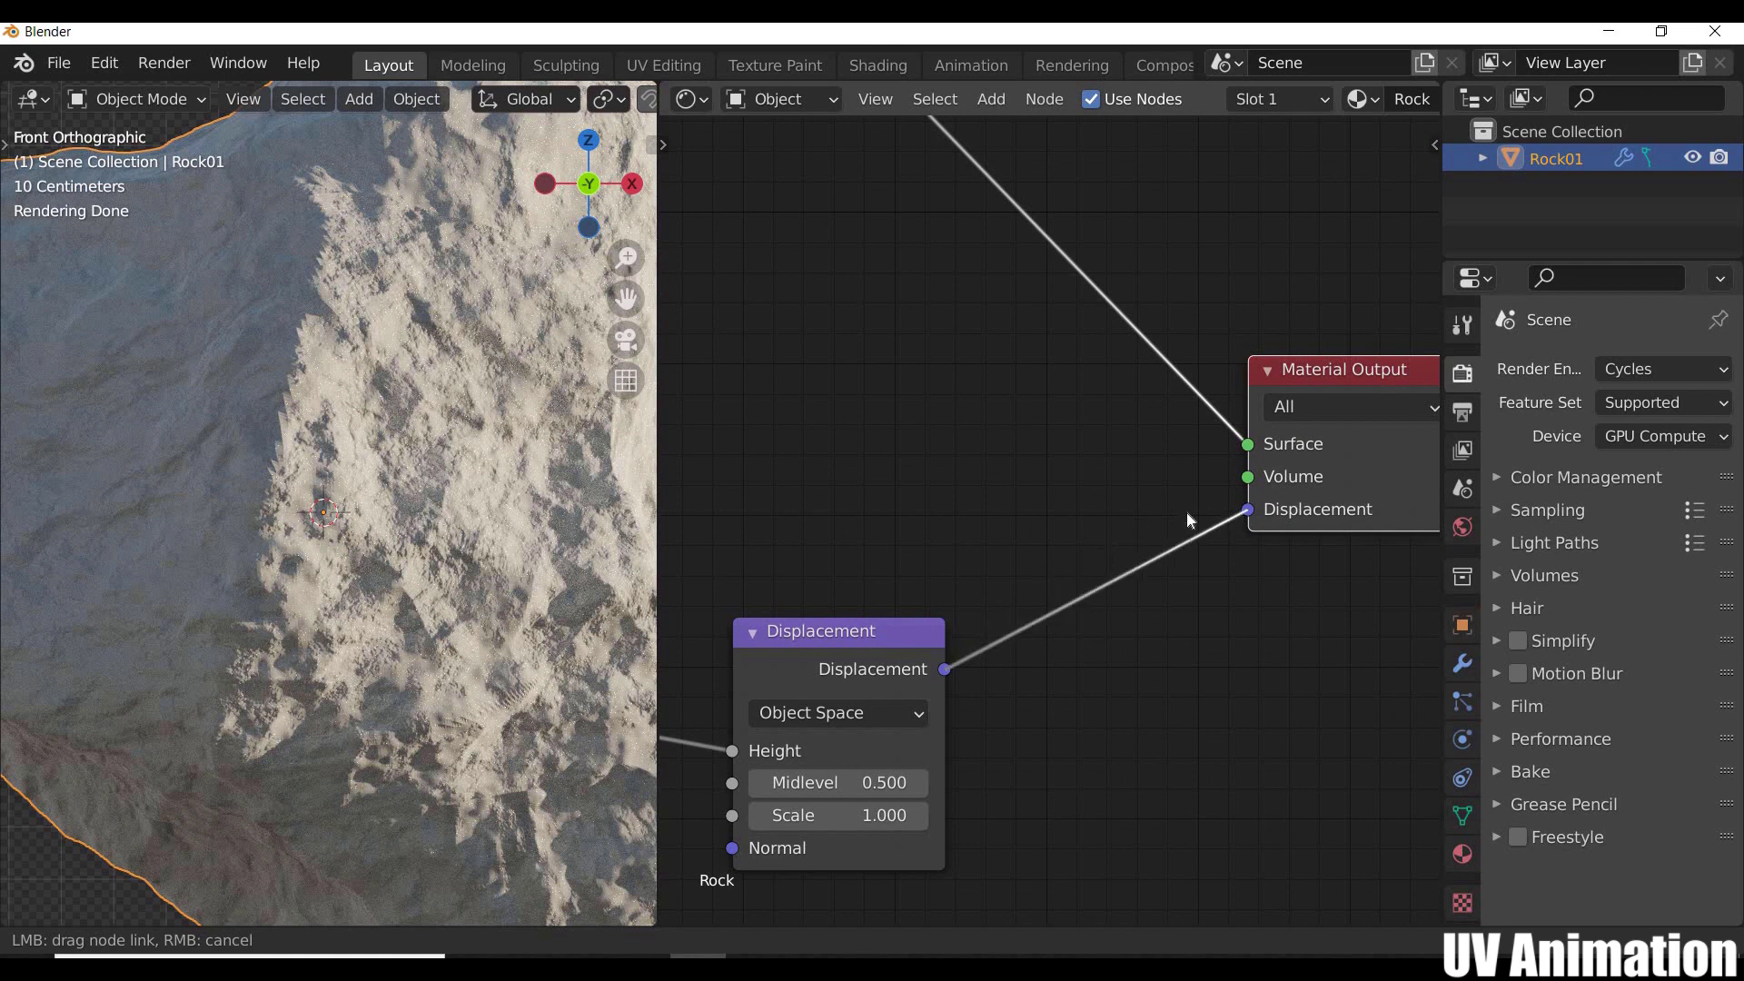
Step: Connect the RockDark_COL texture's Color output to the Principled BSDF's Base Color input
scroll(1050, 524, down, 2)
scroll(926, 505, down, 3)
middle_drag(927, 505, 1152, 489)
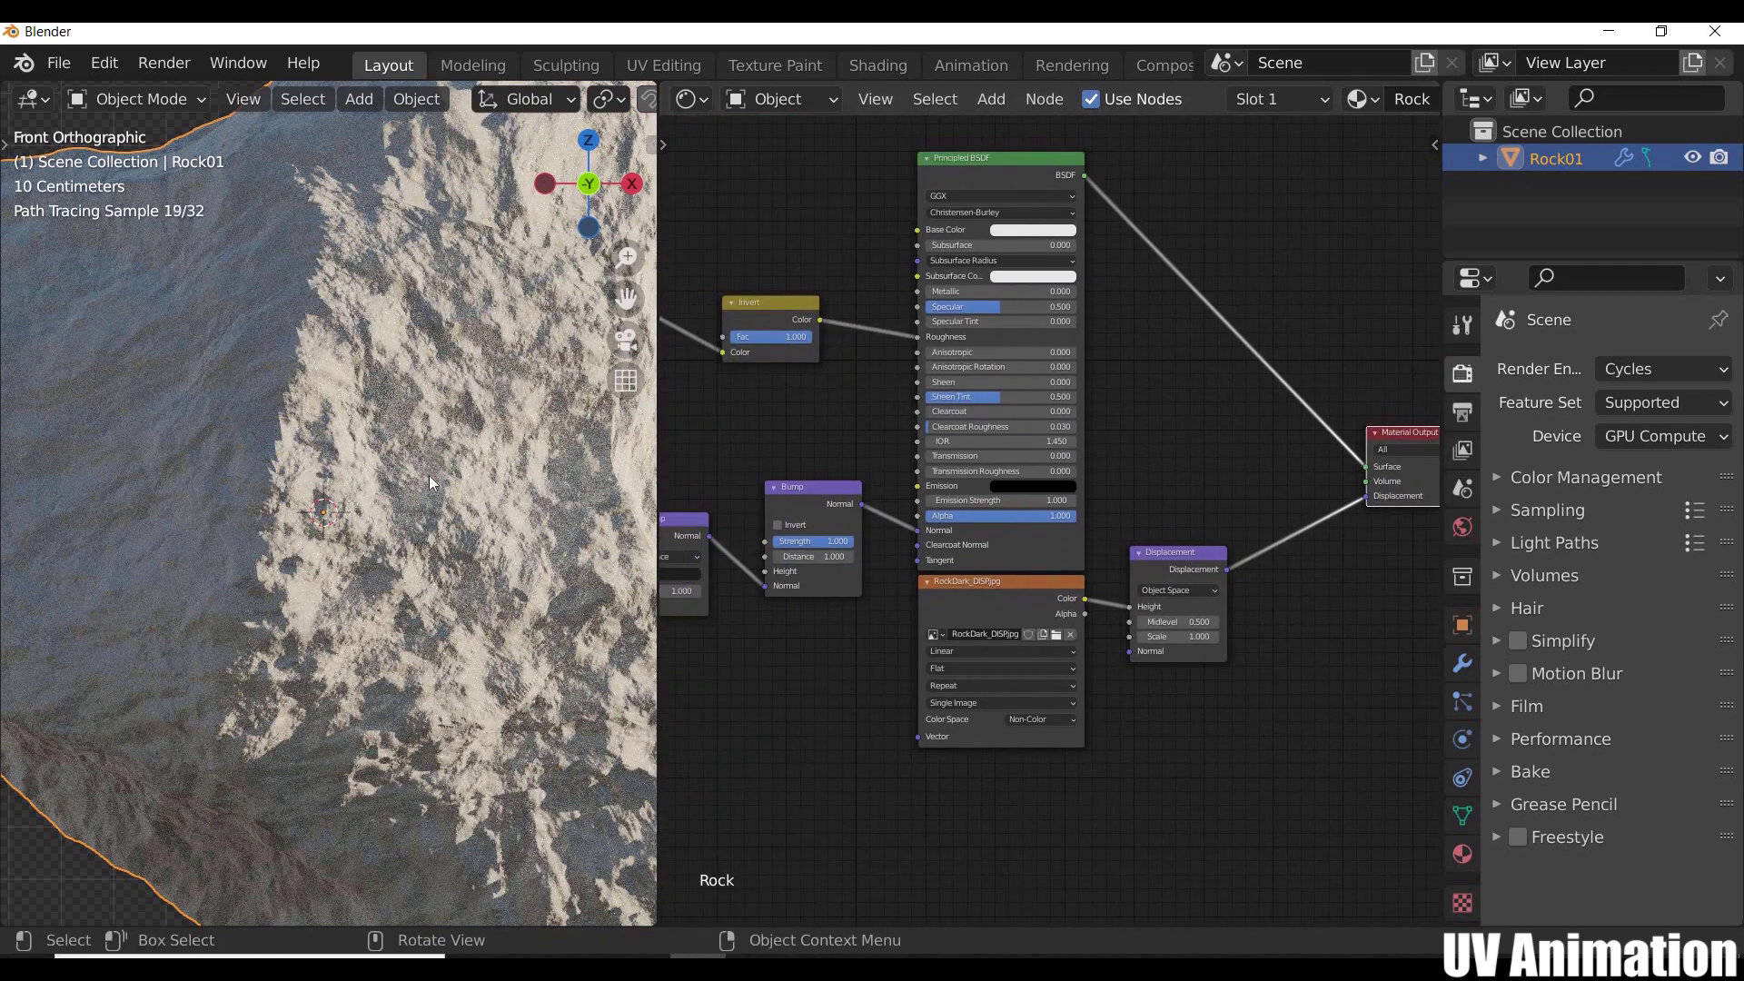
middle_drag(669, 500, 928, 742)
scroll(928, 742, up, 3)
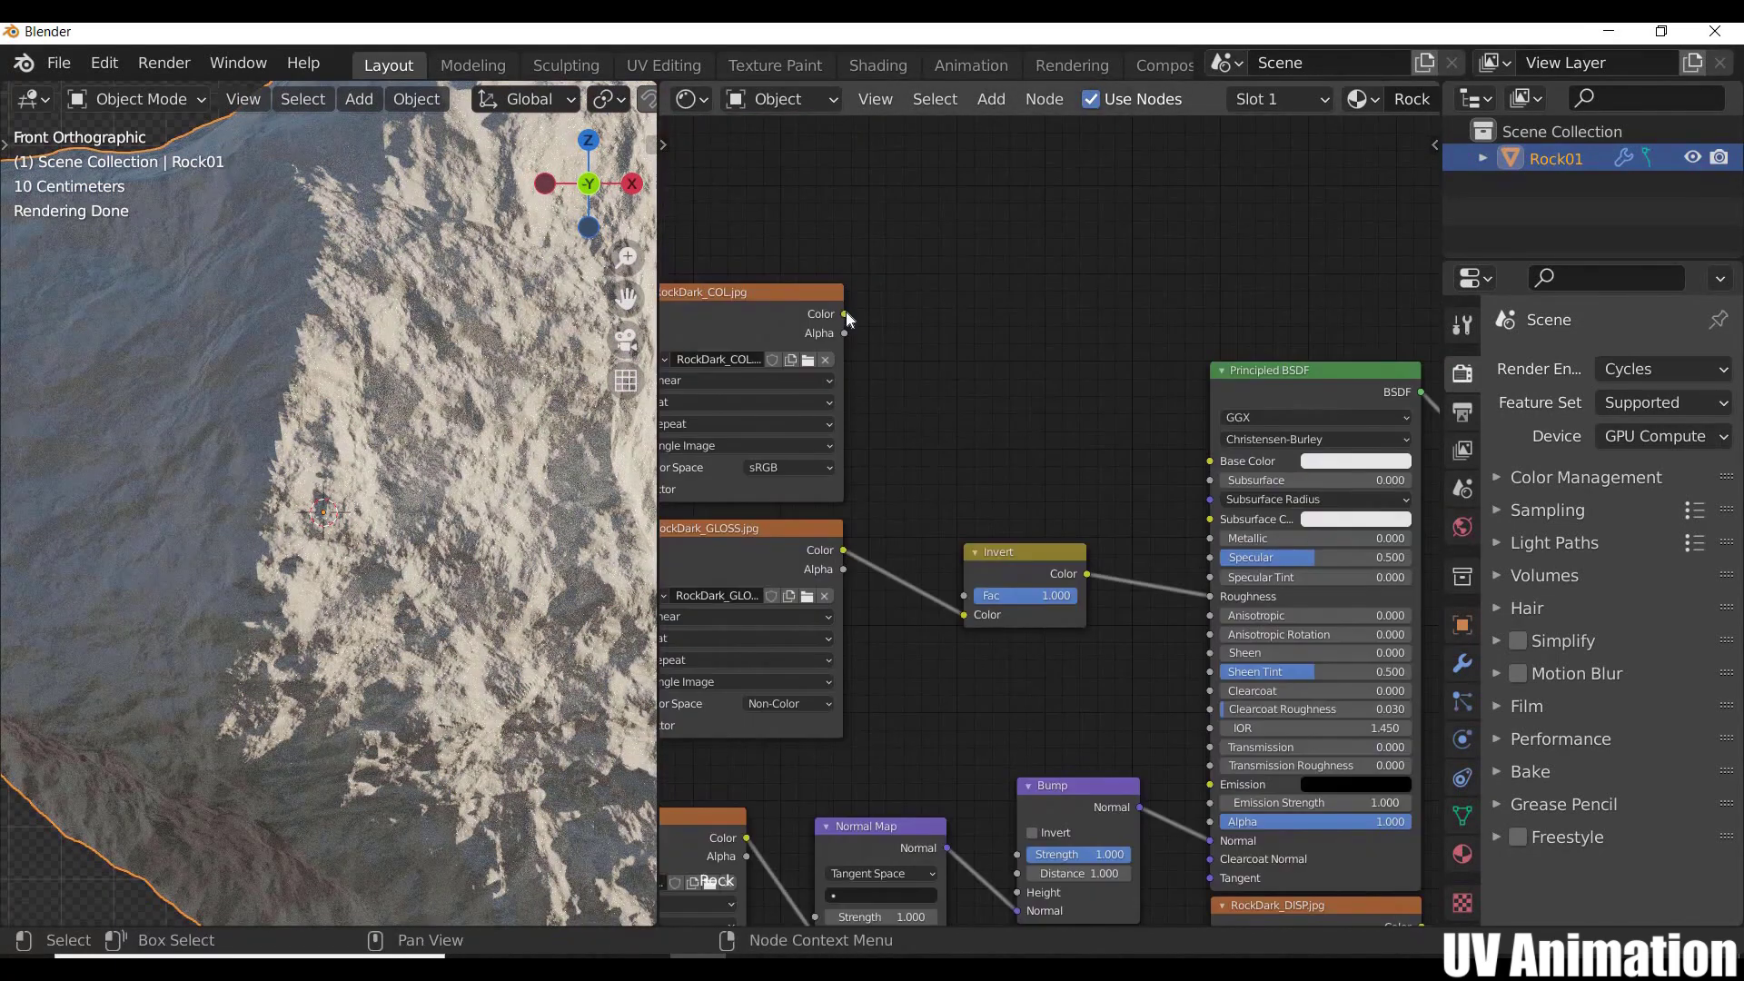
drag(844, 314, 1215, 464)
drag(1214, 464, 1215, 463)
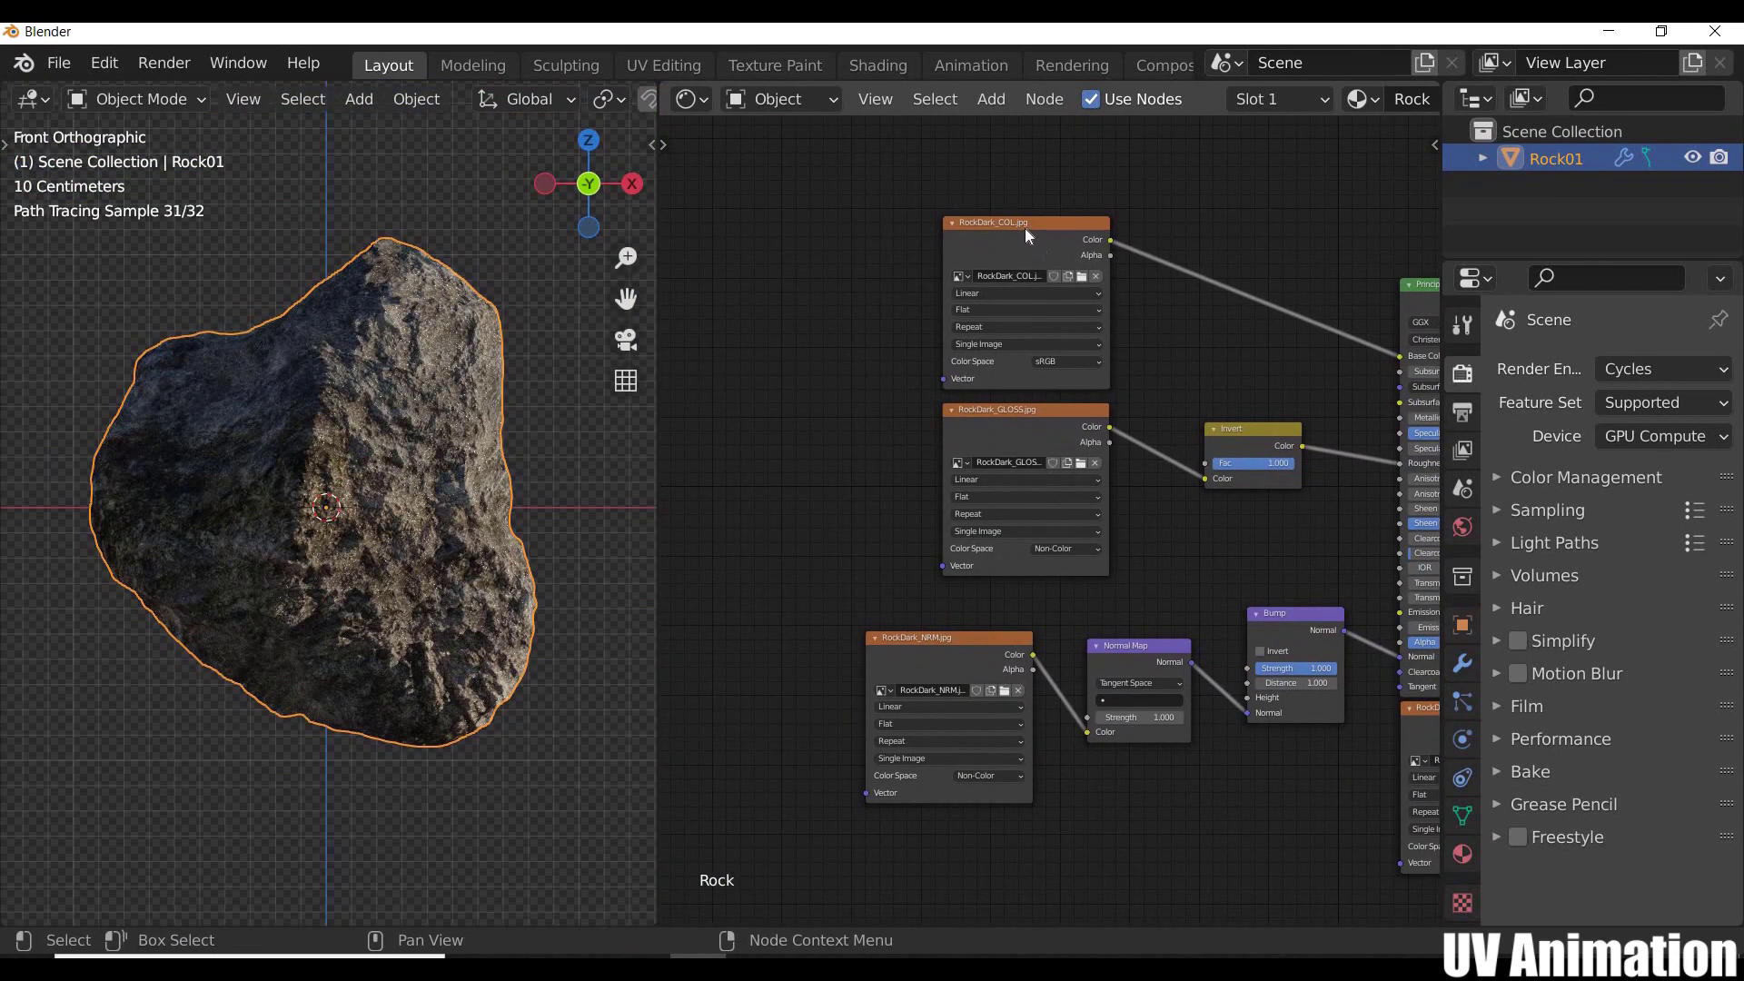
Step: Add a Texture Coordinate and Mapping node setup to the RockDark_COL texture node
click(1027, 233)
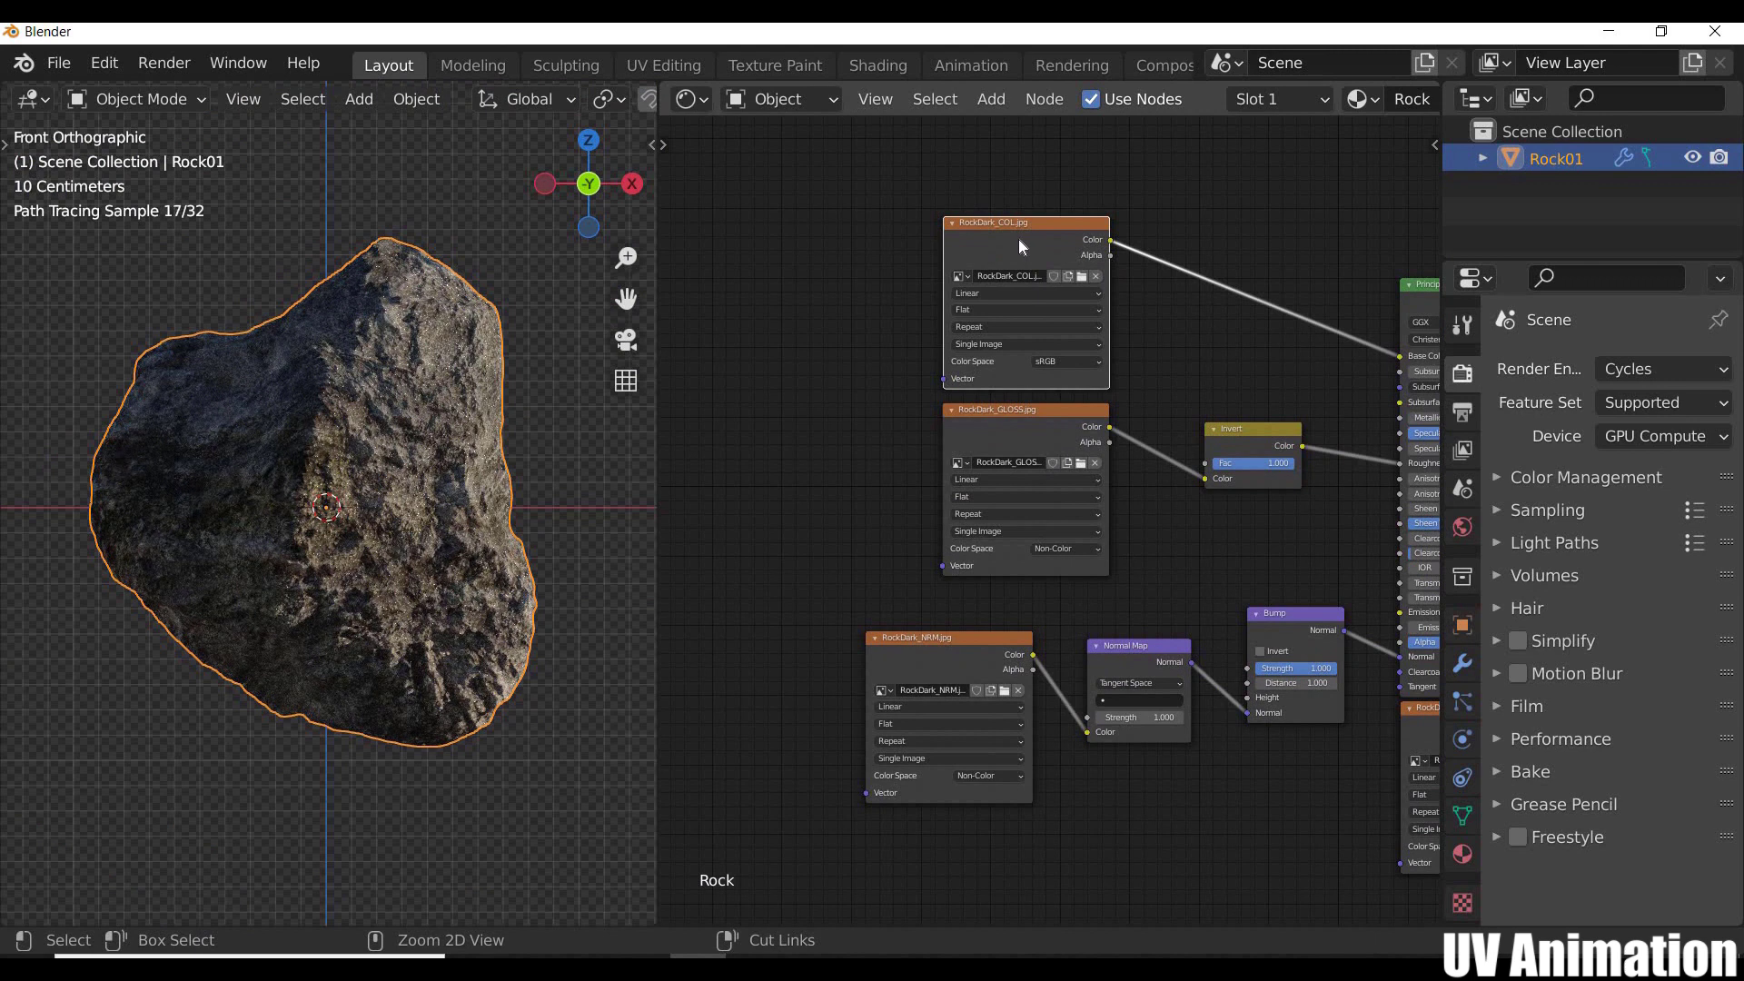
key(ctrl+t)
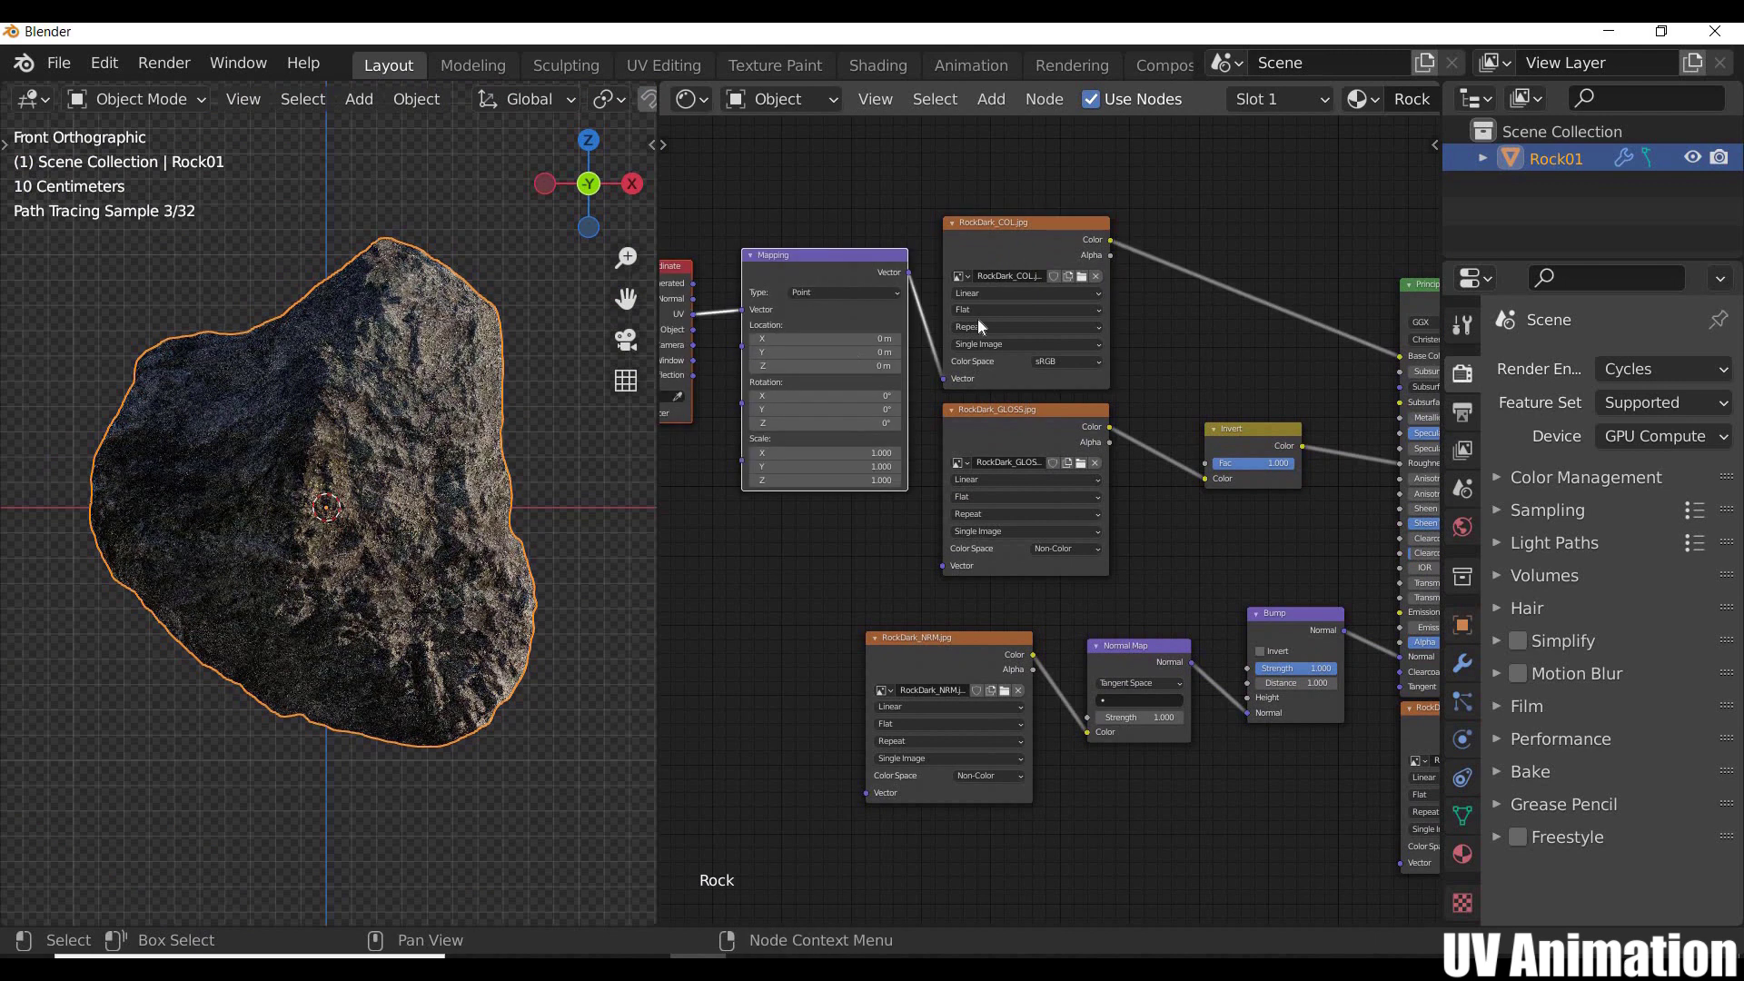
key(g)
Step: Connect the Mapping node's Vector output to the Vector inputs of the RockDark_GLOSS, RockDark_NRM and RockDark_DISP textures
drag(845, 380, 1108, 554)
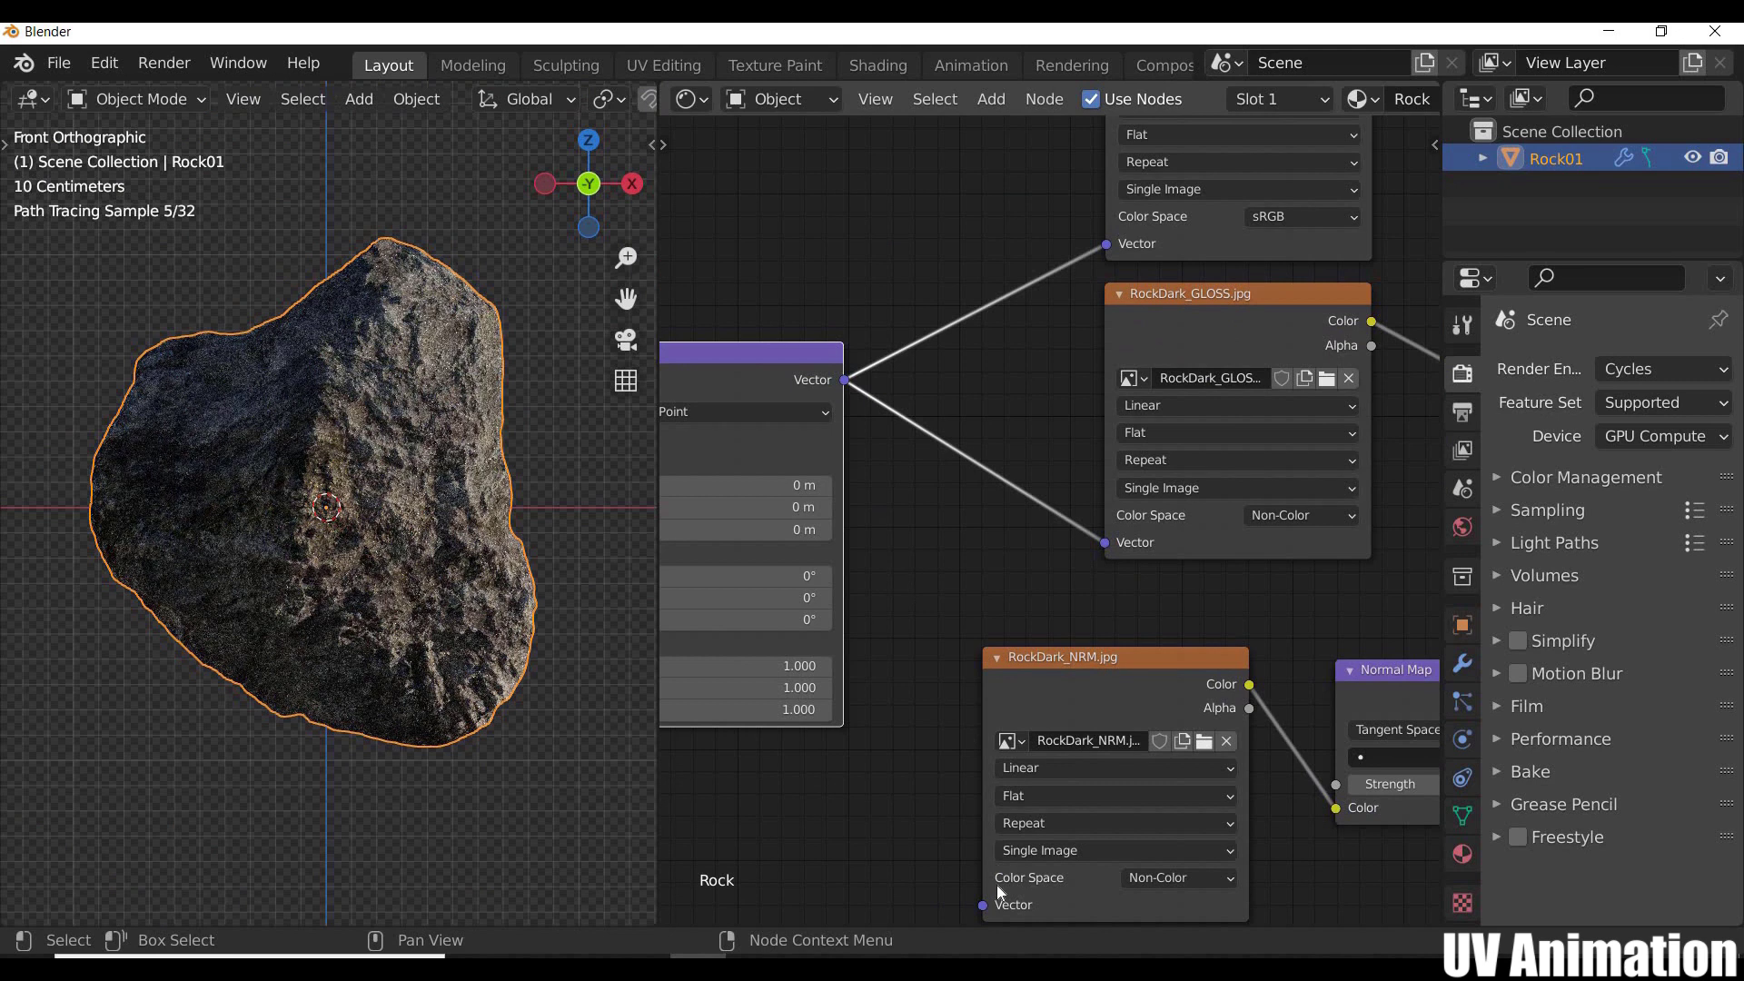
drag(984, 903, 844, 379)
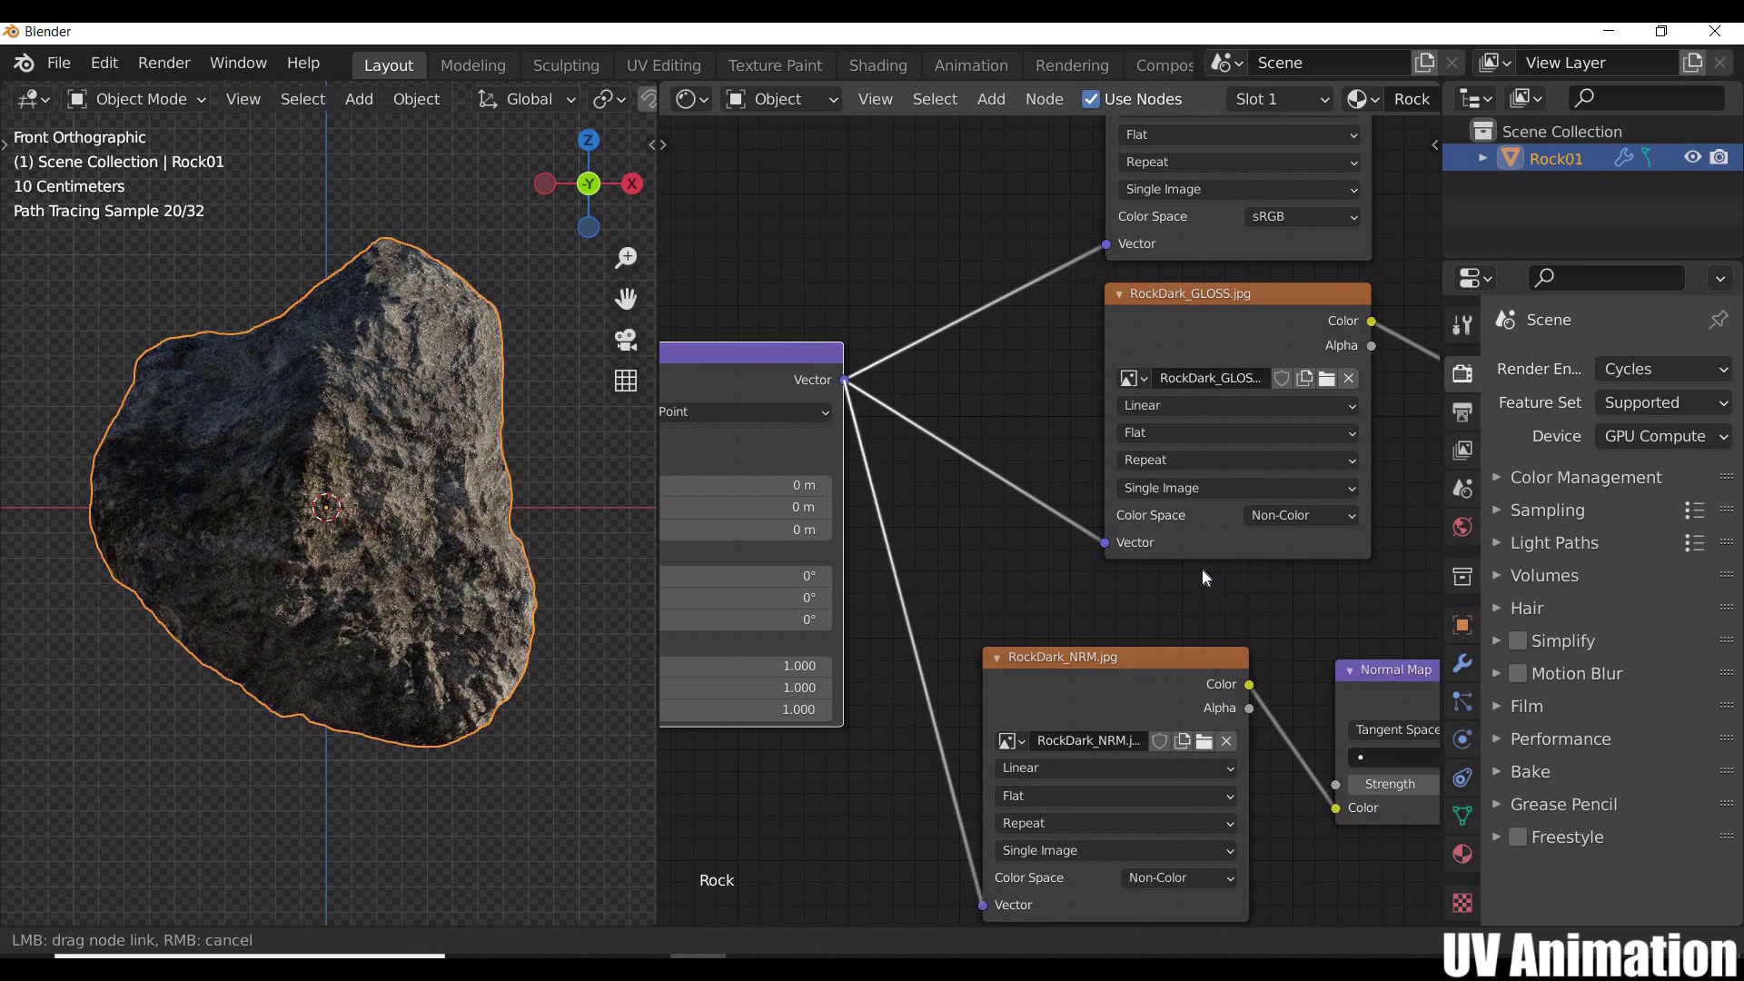
scroll(1060, 436, down, 3)
drag(743, 343, 1179, 621)
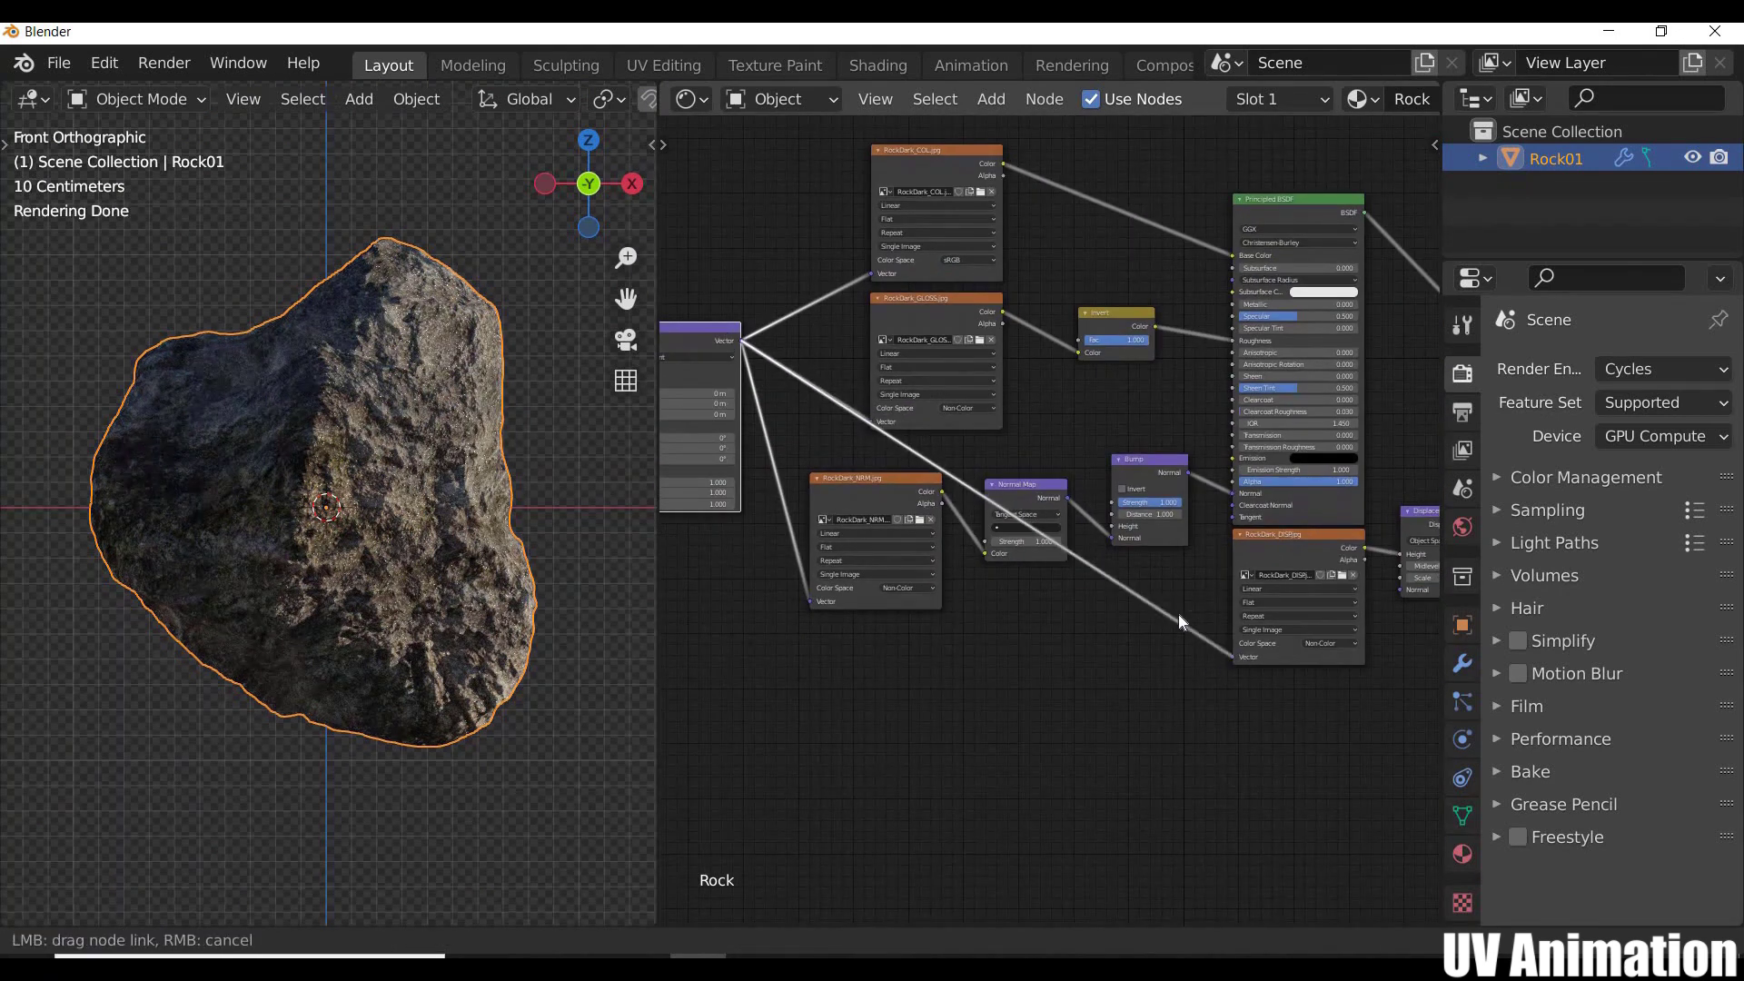
Step: Move the Material Output node up until it is level with the top of the Principled BSDF node
middle_drag(725, 619, 977, 678)
scroll(977, 678, up, 8)
scroll(908, 585, up, 2)
middle_drag(756, 578, 828, 548)
scroll(1040, 547, up, 4)
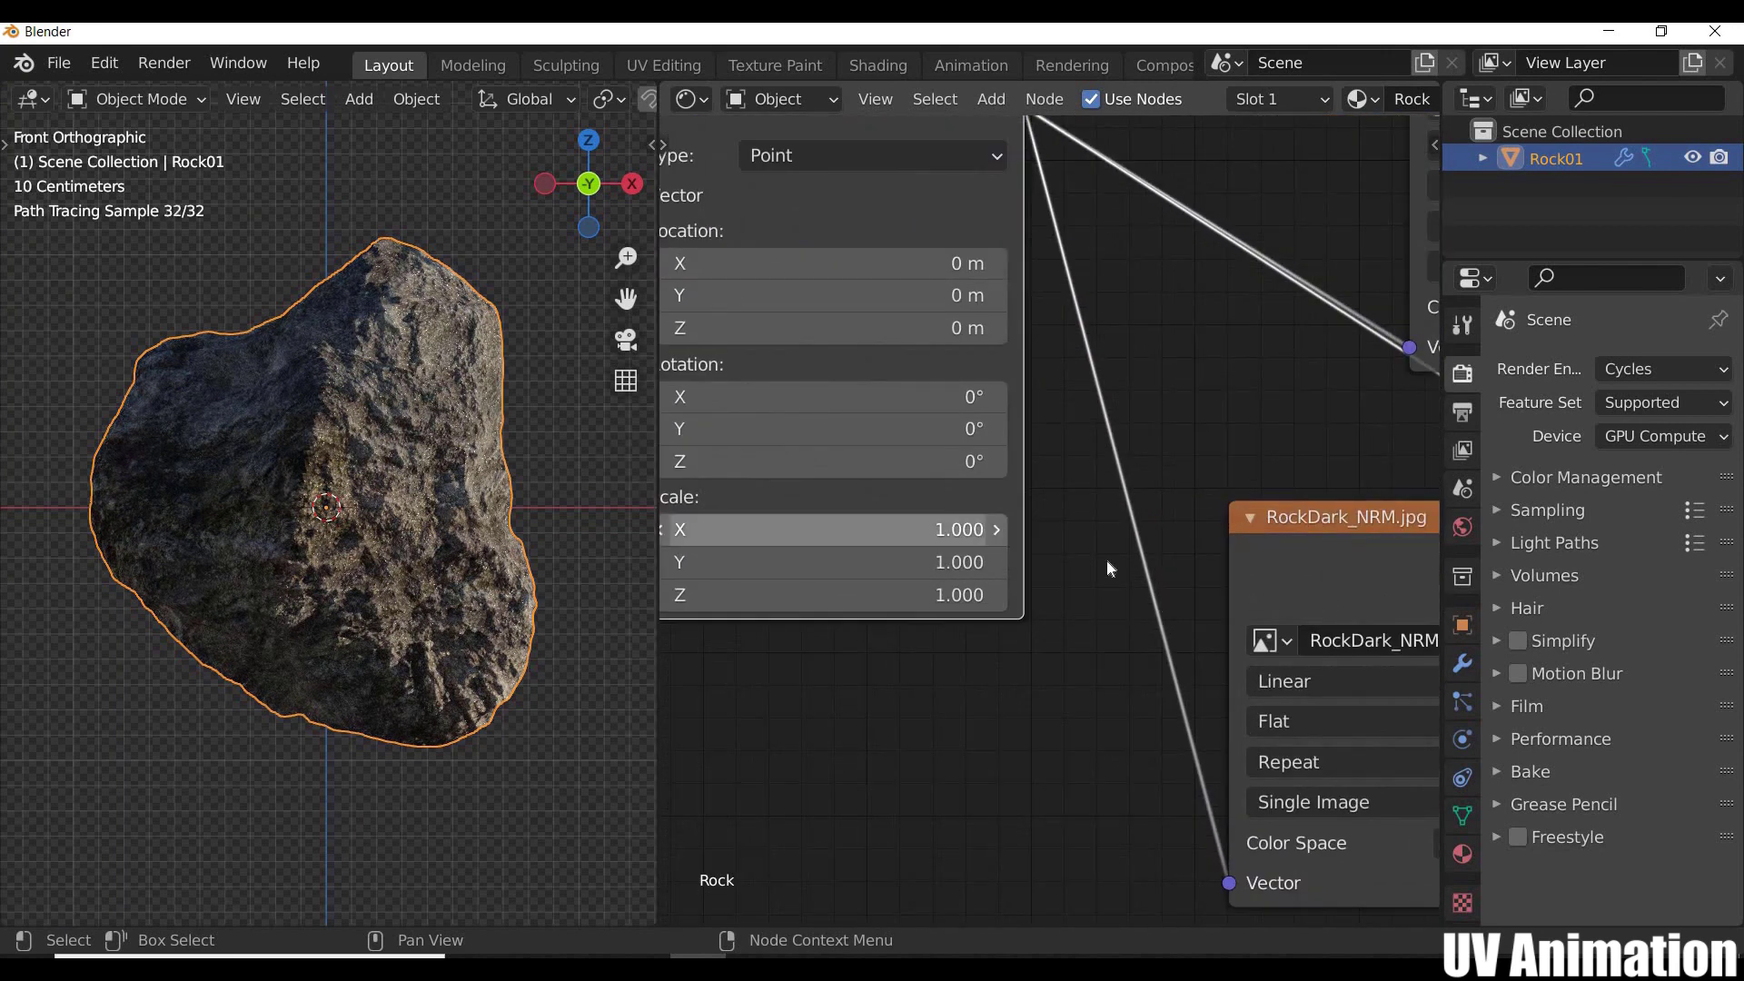
scroll(1039, 555, down, 4)
middle_drag(1308, 625, 974, 648)
scroll(974, 649, down, 11)
middle_drag(1148, 550, 1061, 632)
middle_drag(1323, 598, 1092, 639)
drag(1370, 640, 1376, 430)
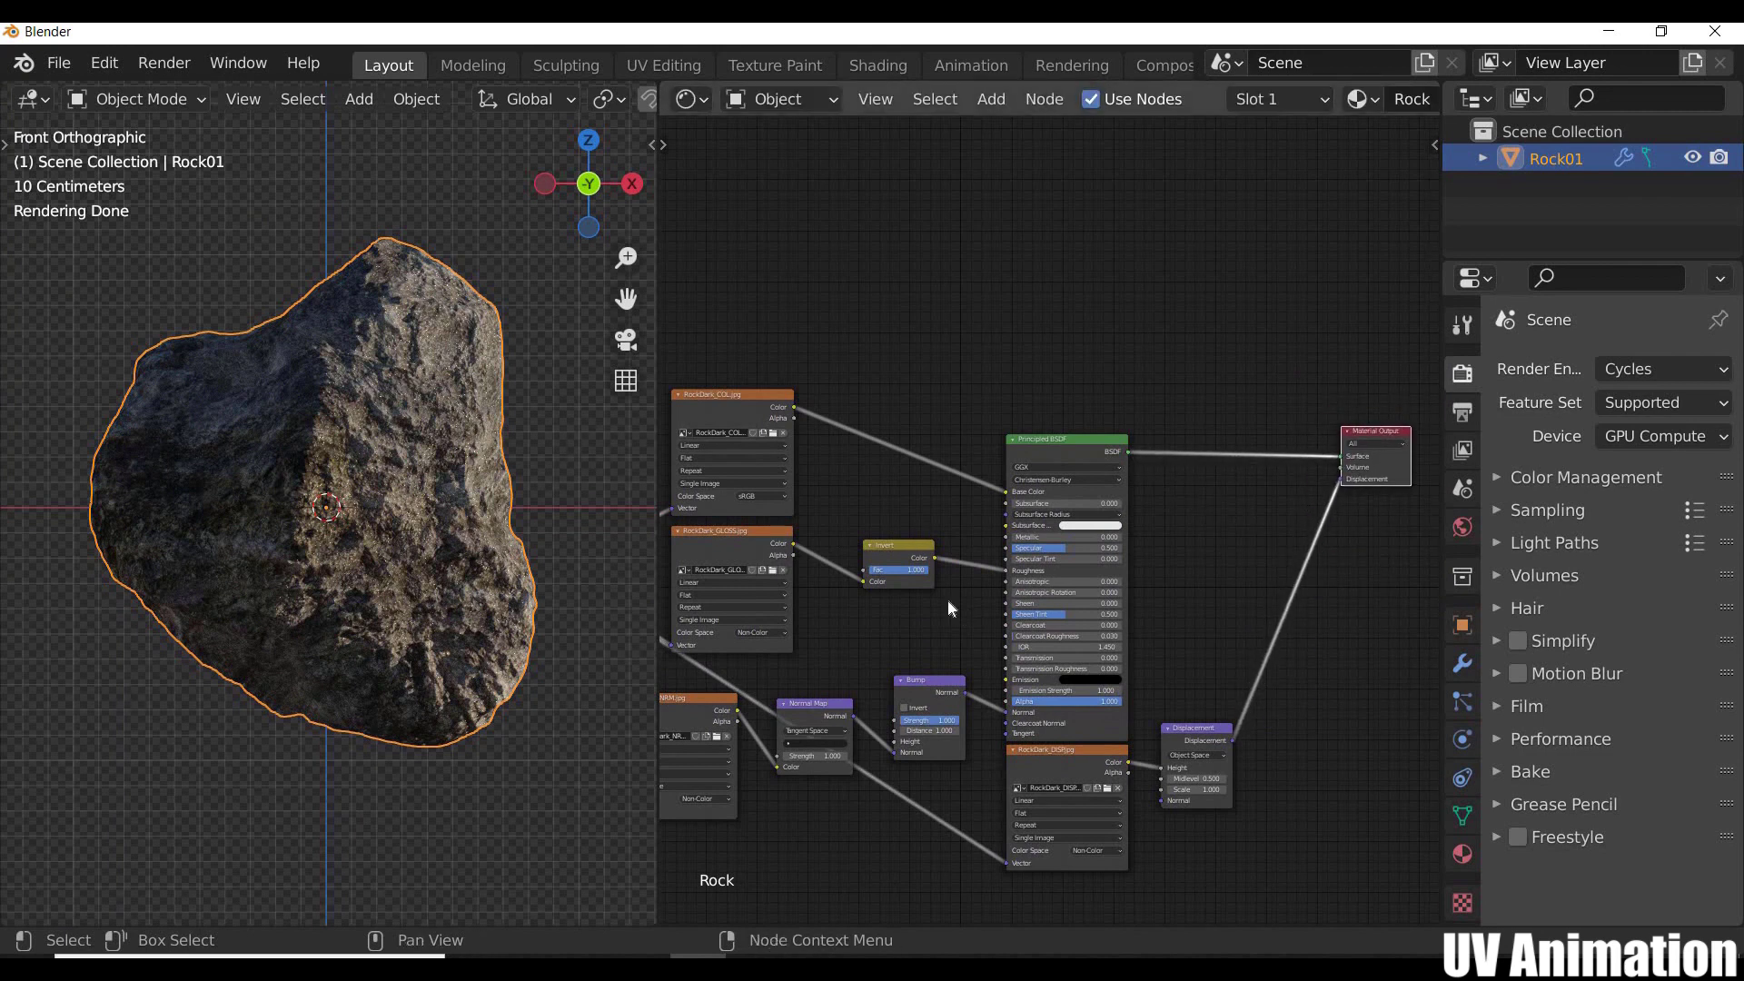
Step: Duplicate the rock shader nodes without RockDark_DISP, Displacement and Material Output, and place the copy above the original group
scroll(1057, 543, down, 4)
shift+middle_drag(1058, 542, 1119, 641)
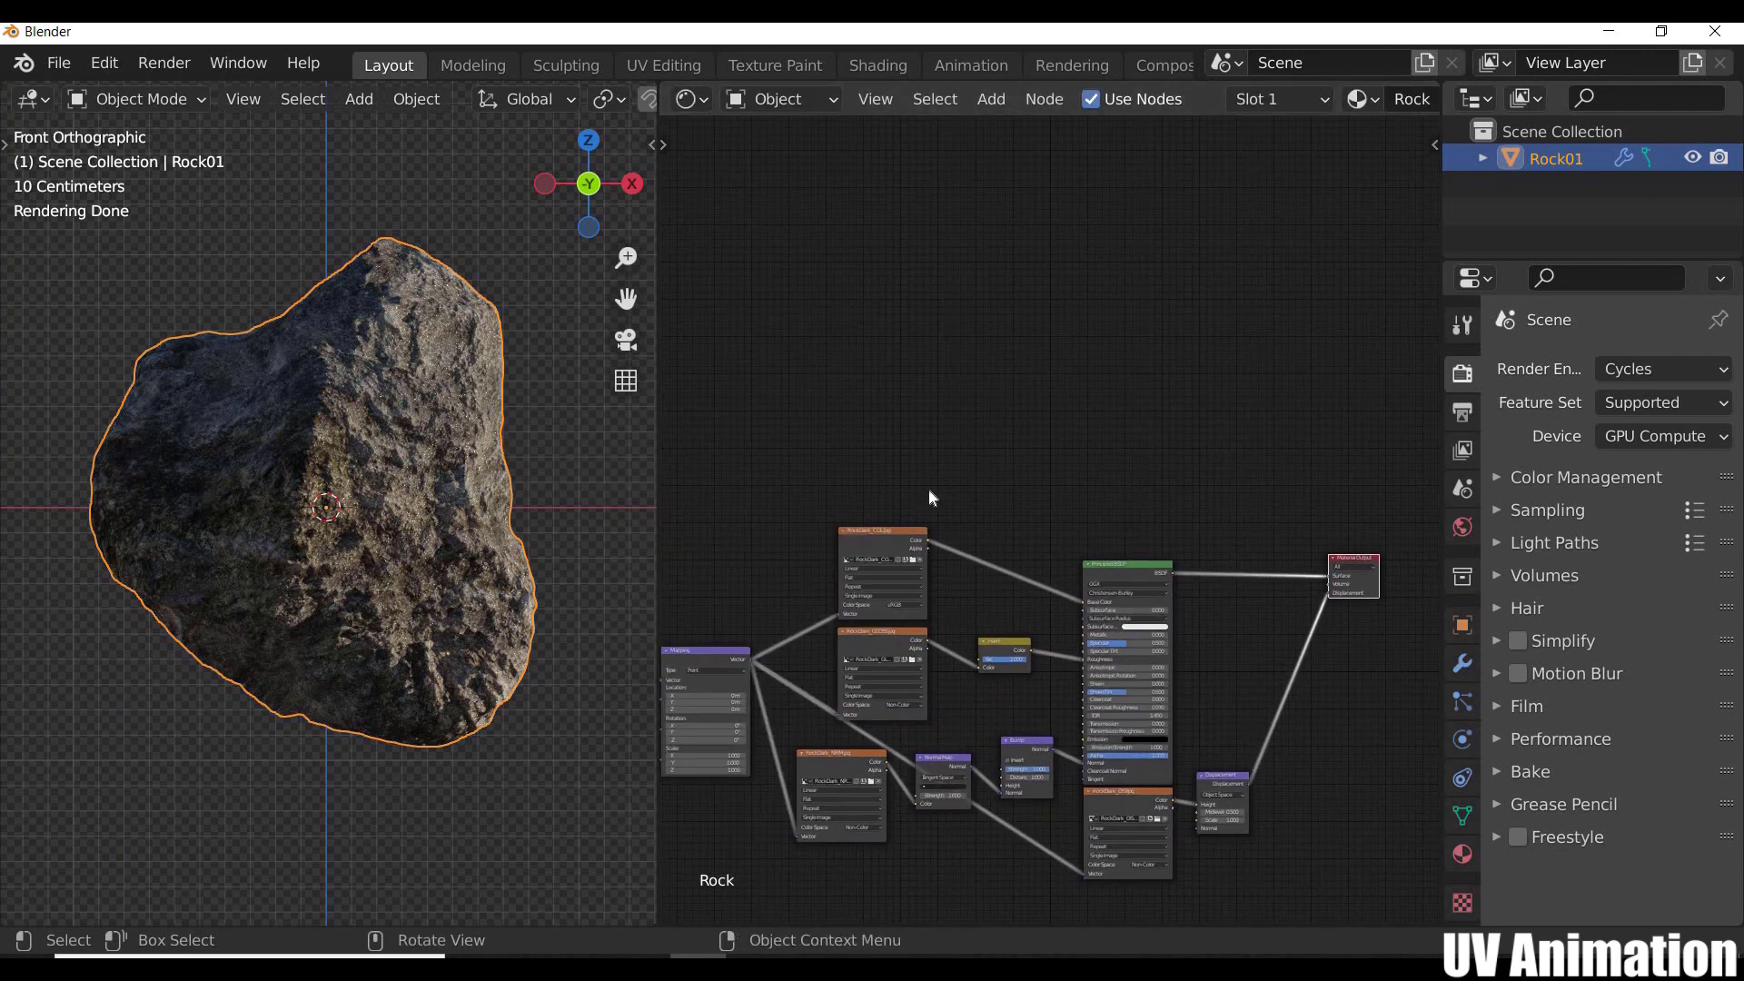
scroll(1168, 601, down, 3)
shift+middle_drag(761, 514, 816, 436)
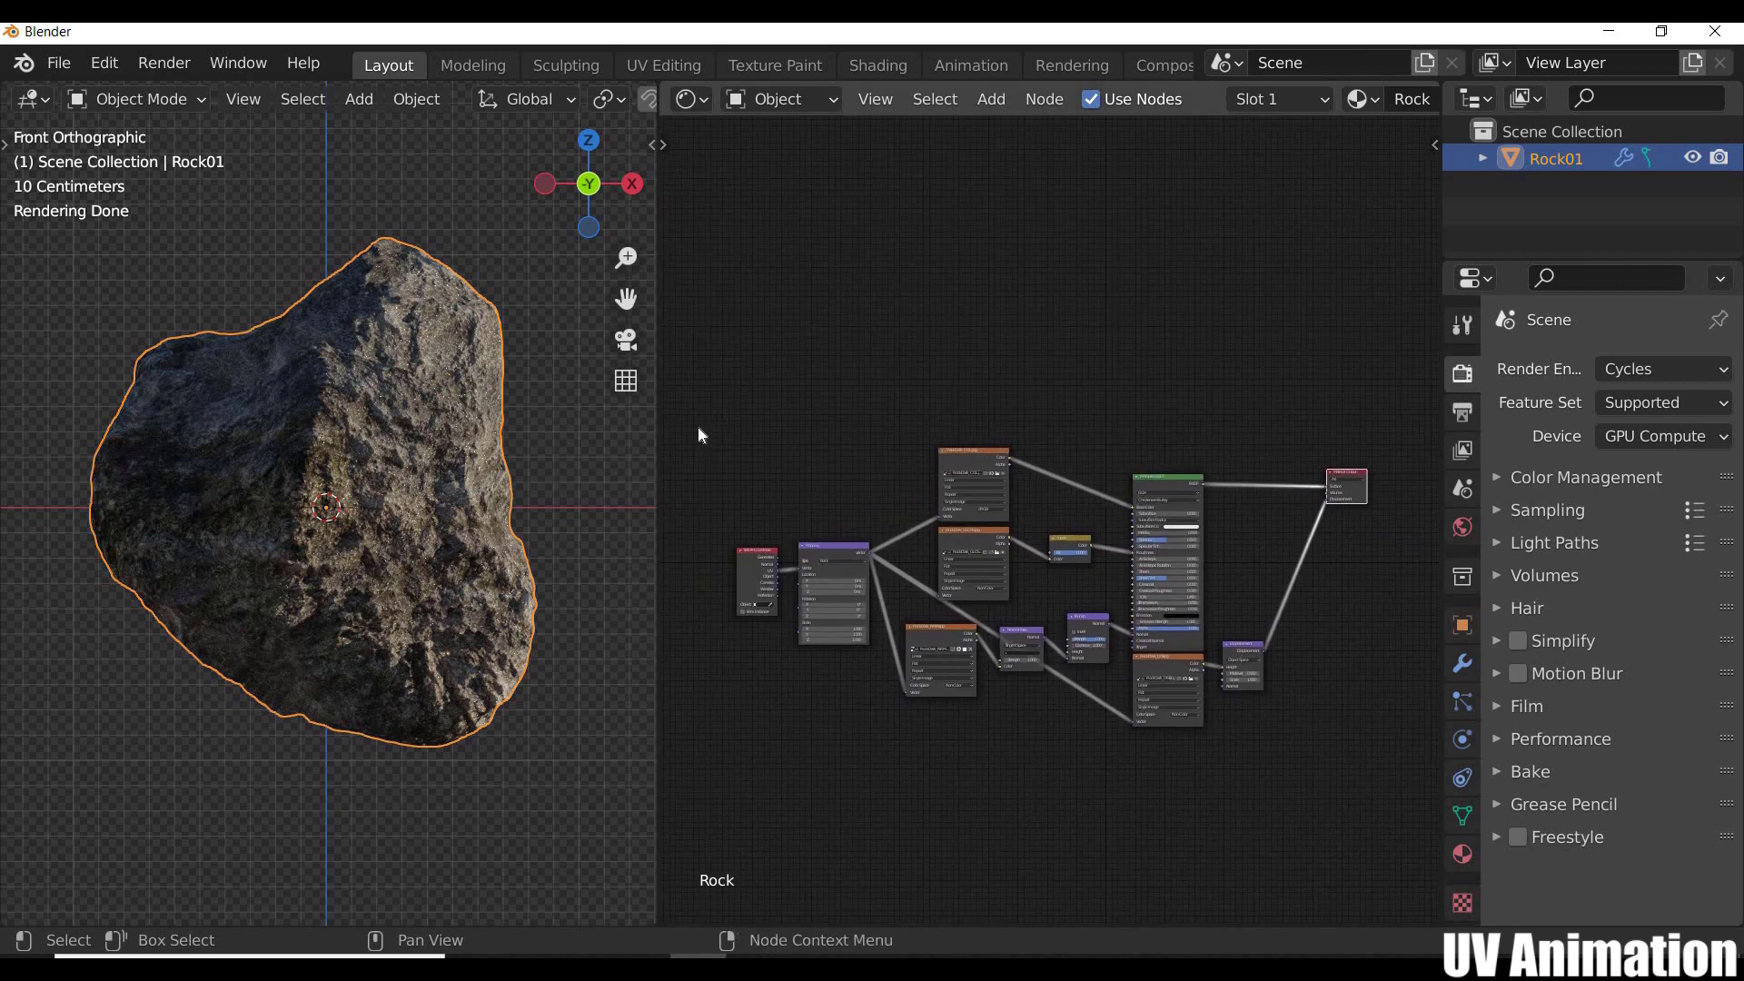
drag(698, 428, 1185, 631)
scroll(1197, 635, up, 8)
middle_drag(1197, 635, 901, 482)
scroll(901, 483, up, 3)
middle_drag(813, 577, 923, 520)
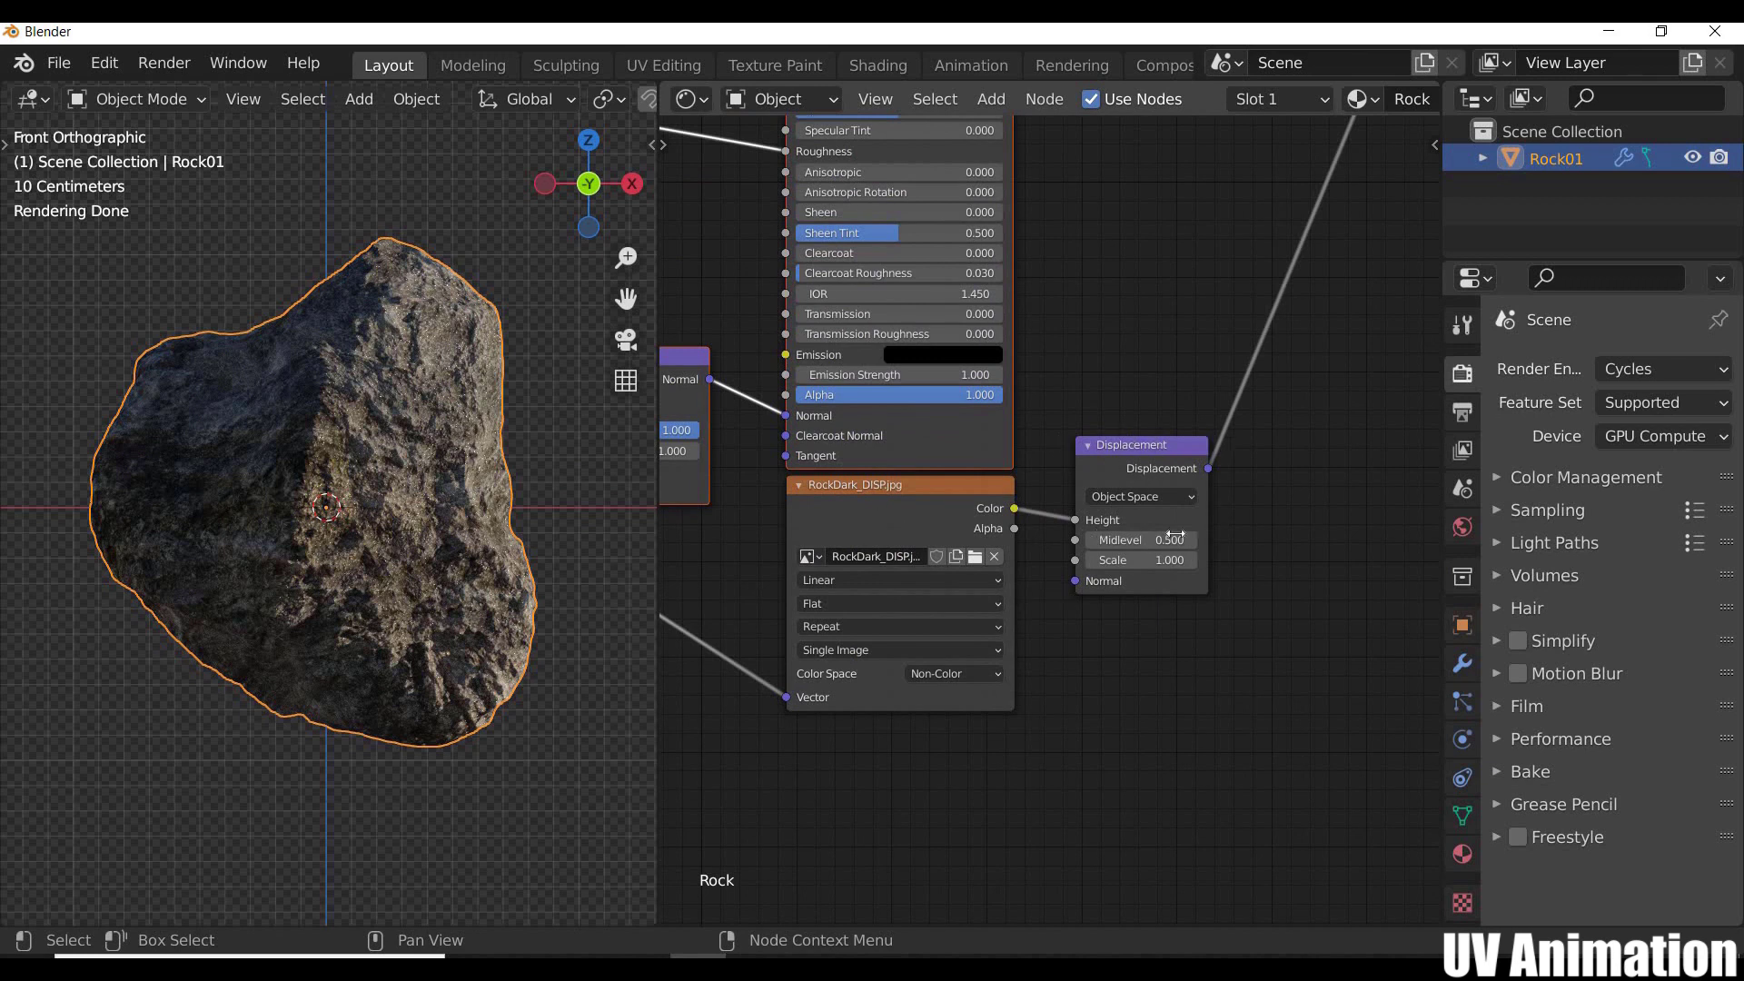
scroll(1038, 696, down, 10)
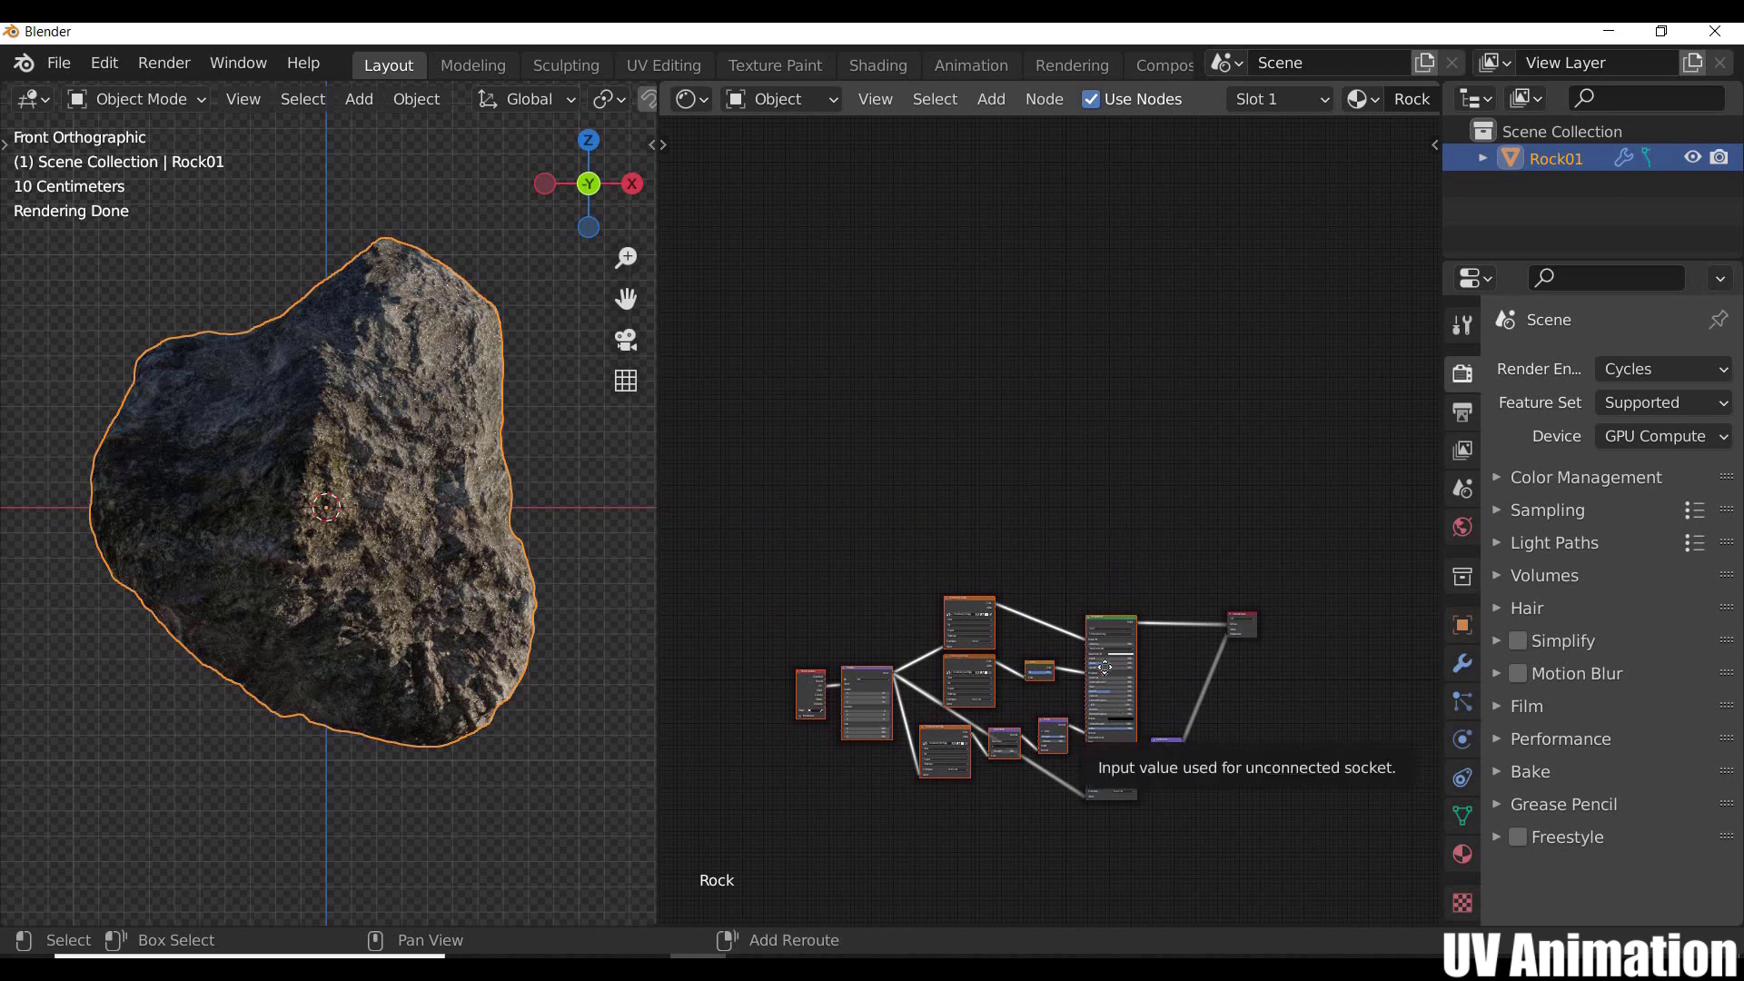
key(shift+d)
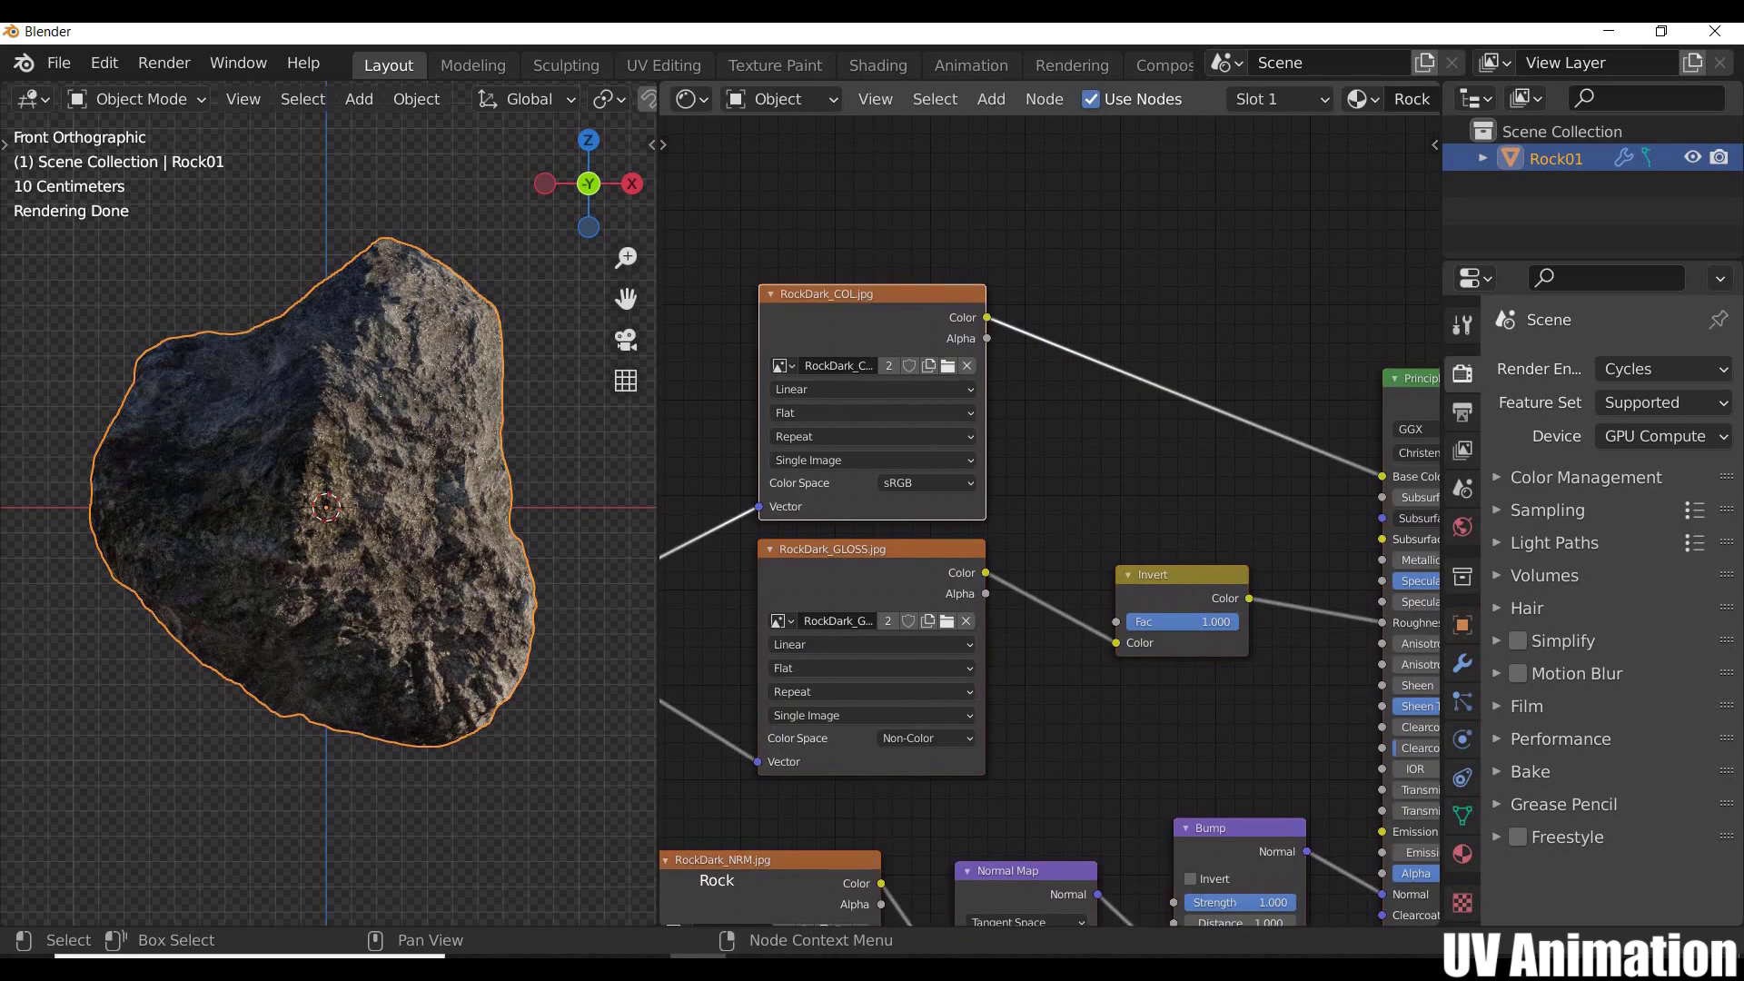
Step: Open the SnowIceDirty-8K folder in File Explorer and bring the SnowIceDirty_COL image into Blender's node editor
click(1149, 968)
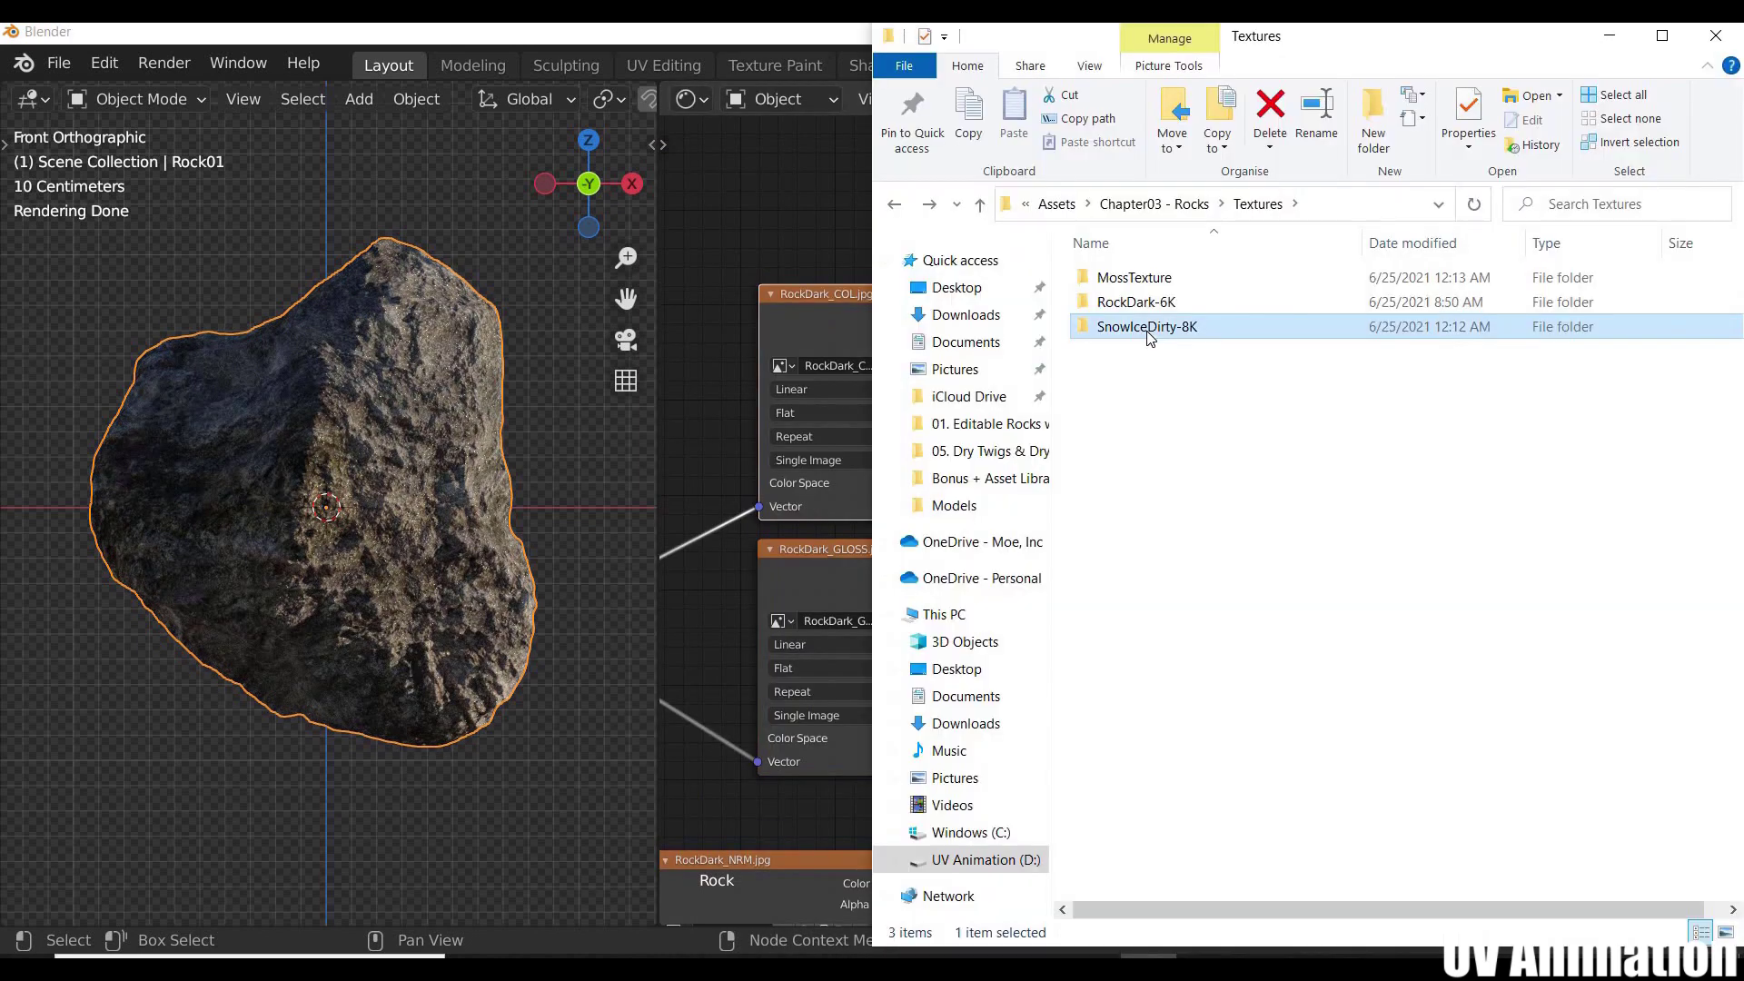
double_click(1156, 329)
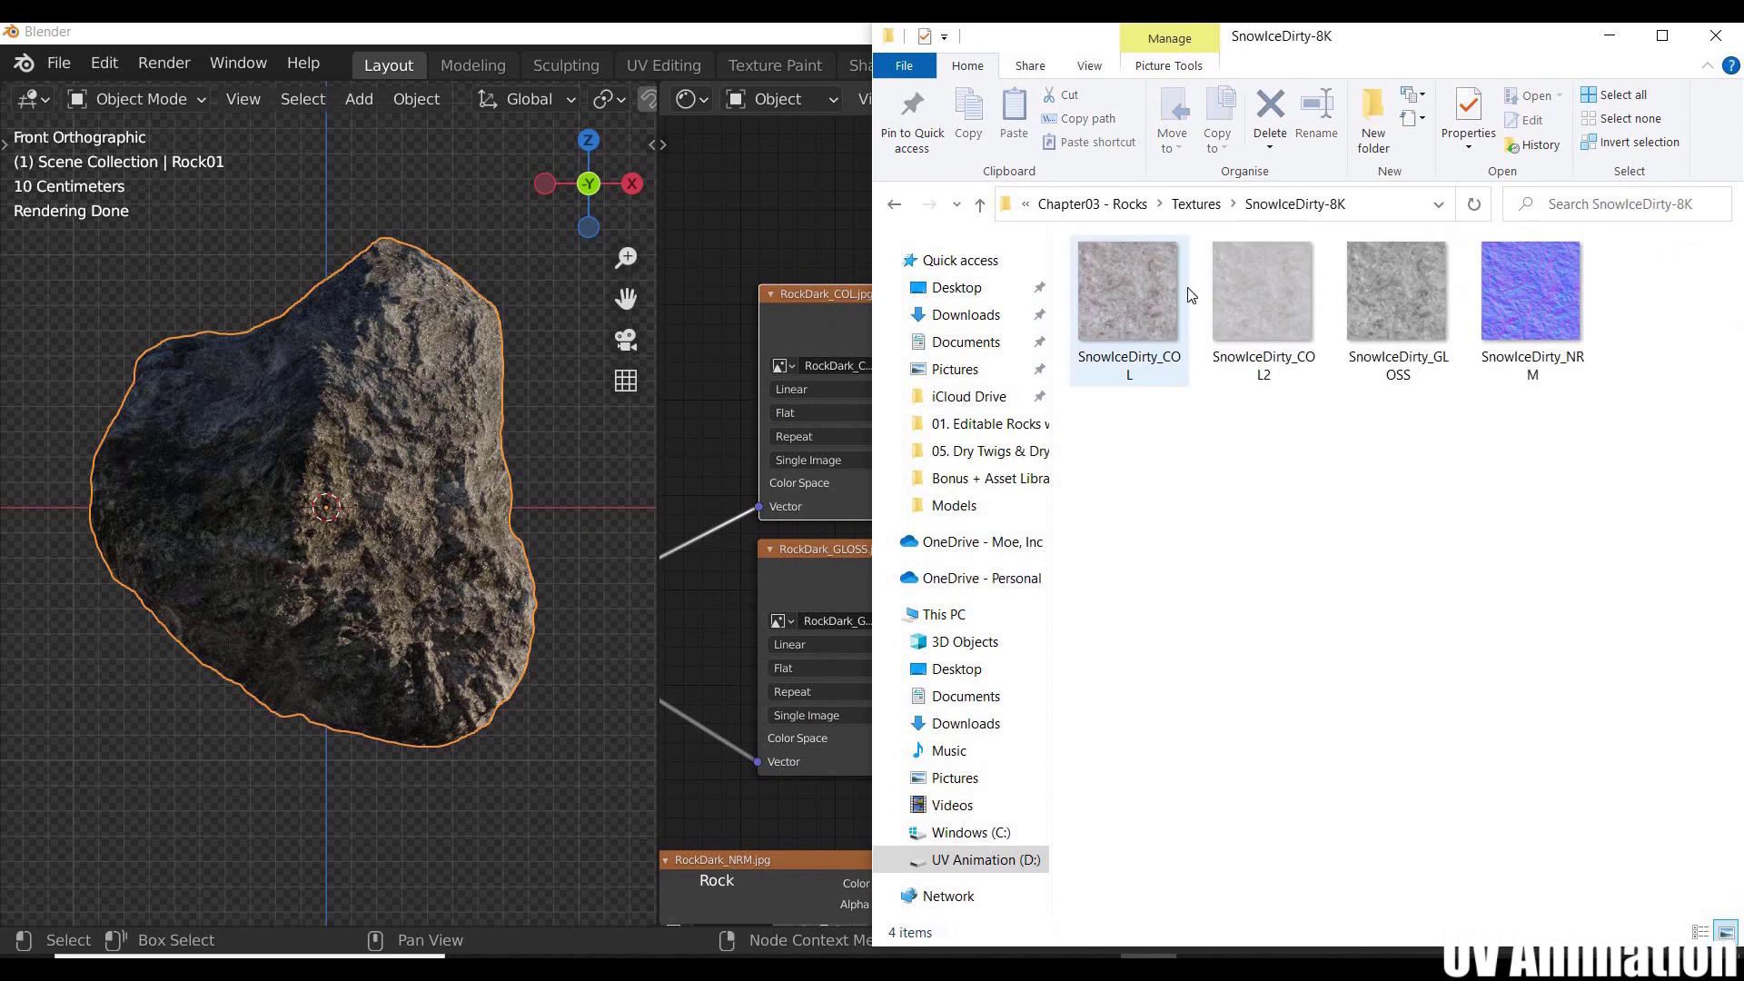
click(1117, 309)
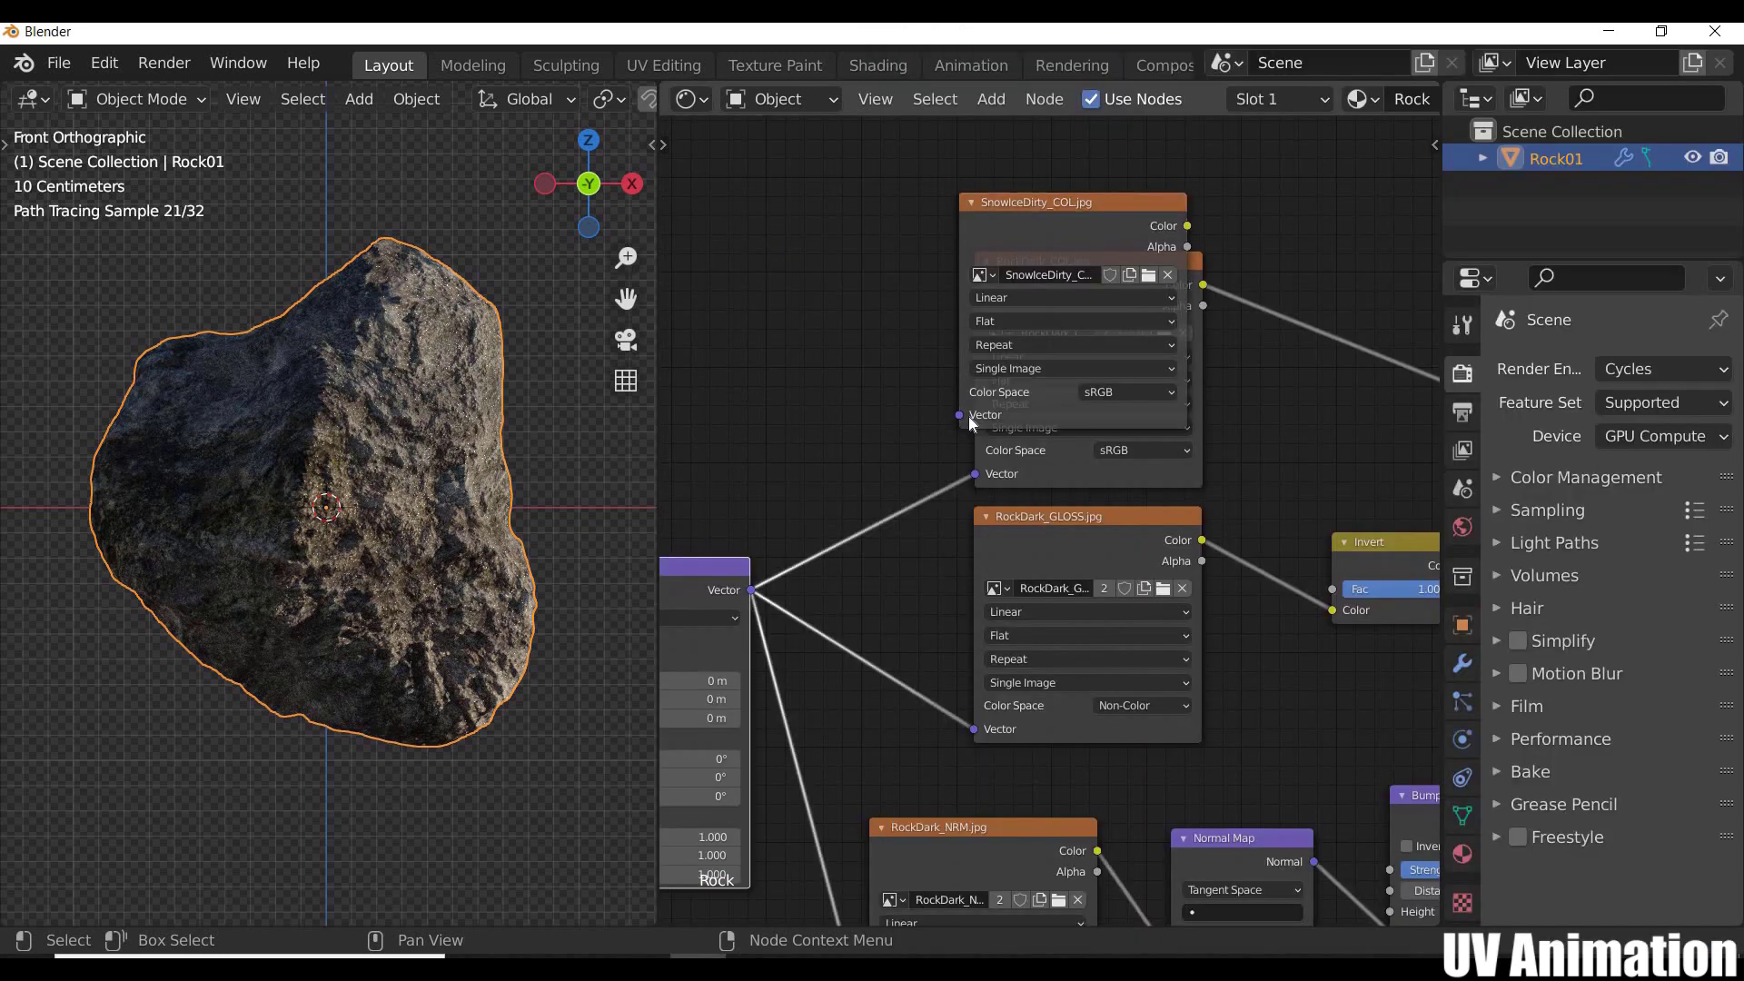
Step: Replace the duplicated RockDark_COL node with SnowIceDirty_COL, linking it to the copied Mapping node and the copied Principled BSDF's Base Color
middle_drag(968, 416, 613, 240)
drag(1172, 428, 1182, 426)
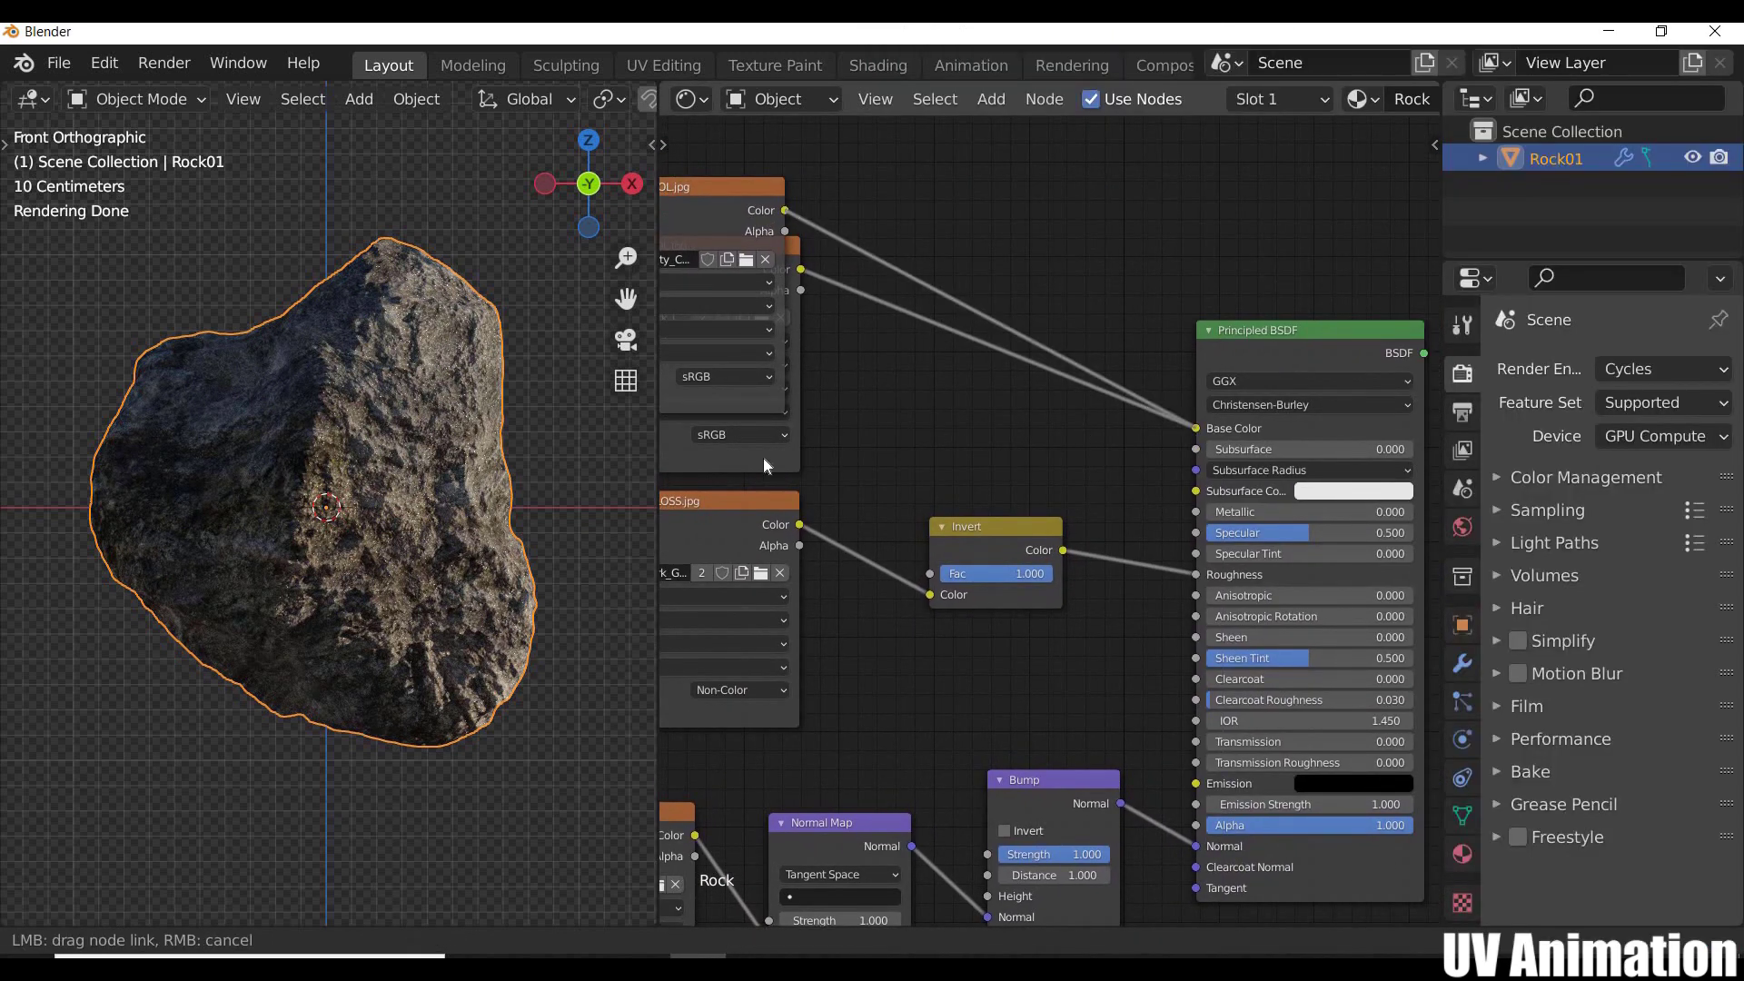
click(768, 462)
middle_drag(867, 451, 1112, 456)
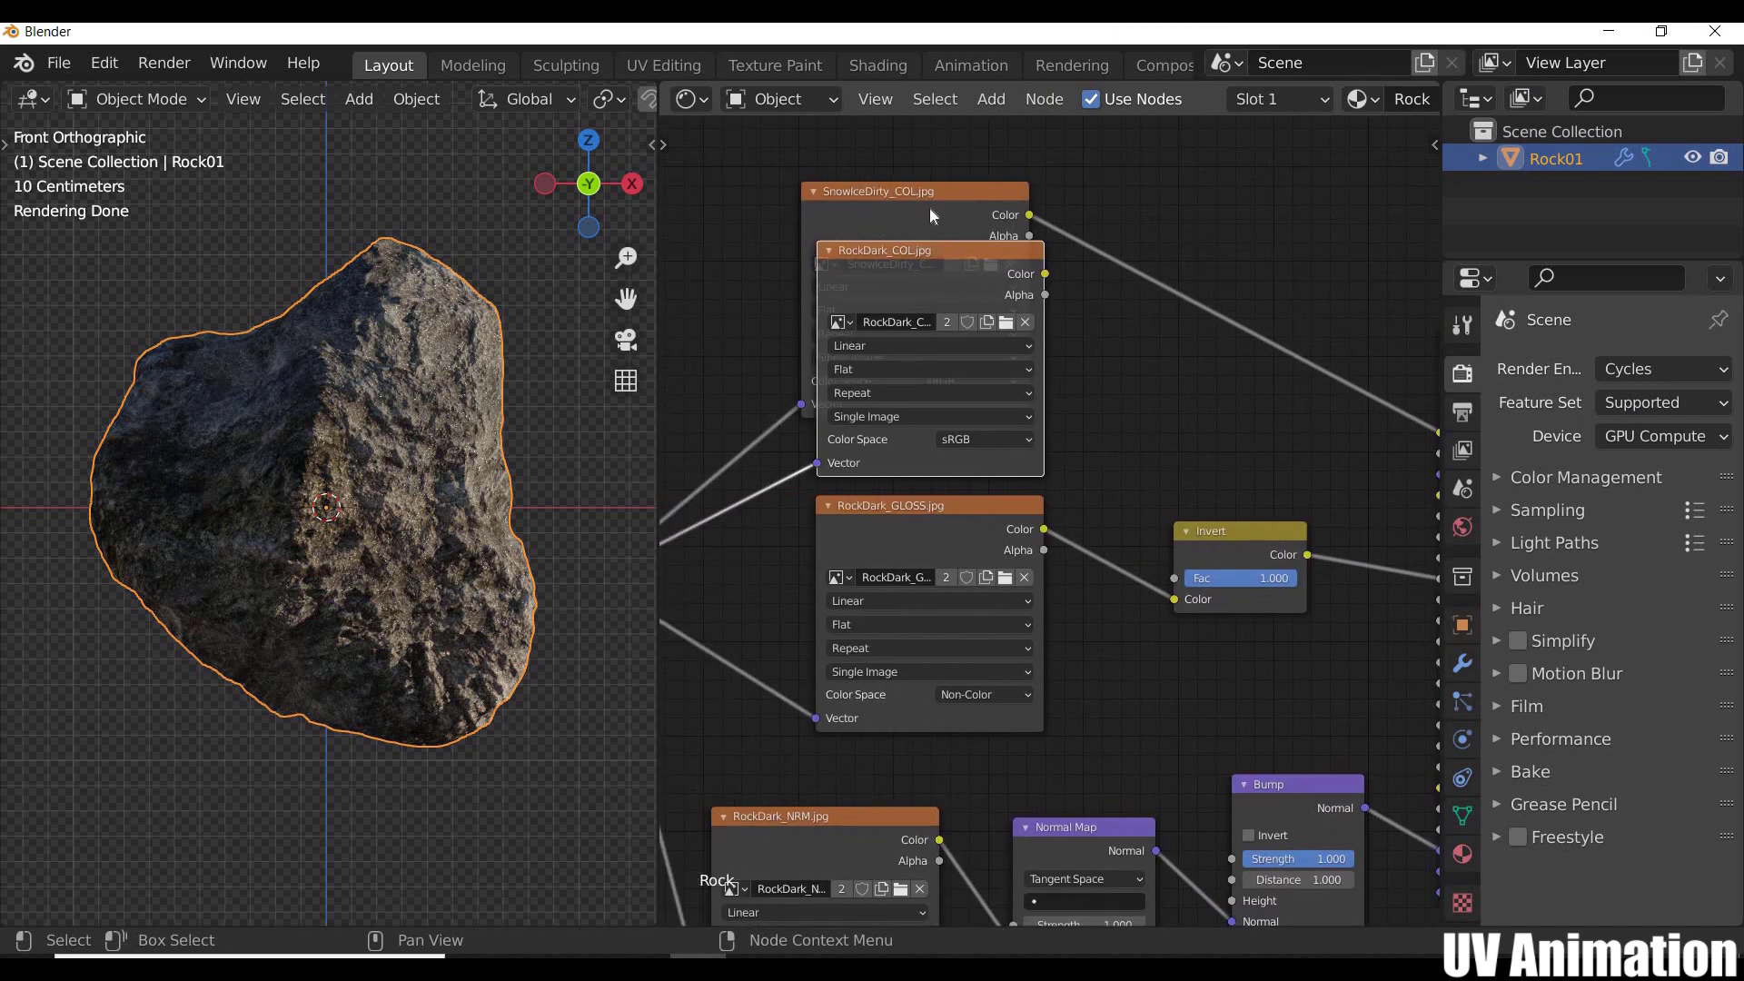
key(x)
drag(1011, 405, 1027, 431)
Step: Connect the duplicated Principled BSDF to the Material Output's Surface and inspect the snow material on the rock
scroll(1152, 527, down, 12)
middle_drag(1151, 527, 973, 392)
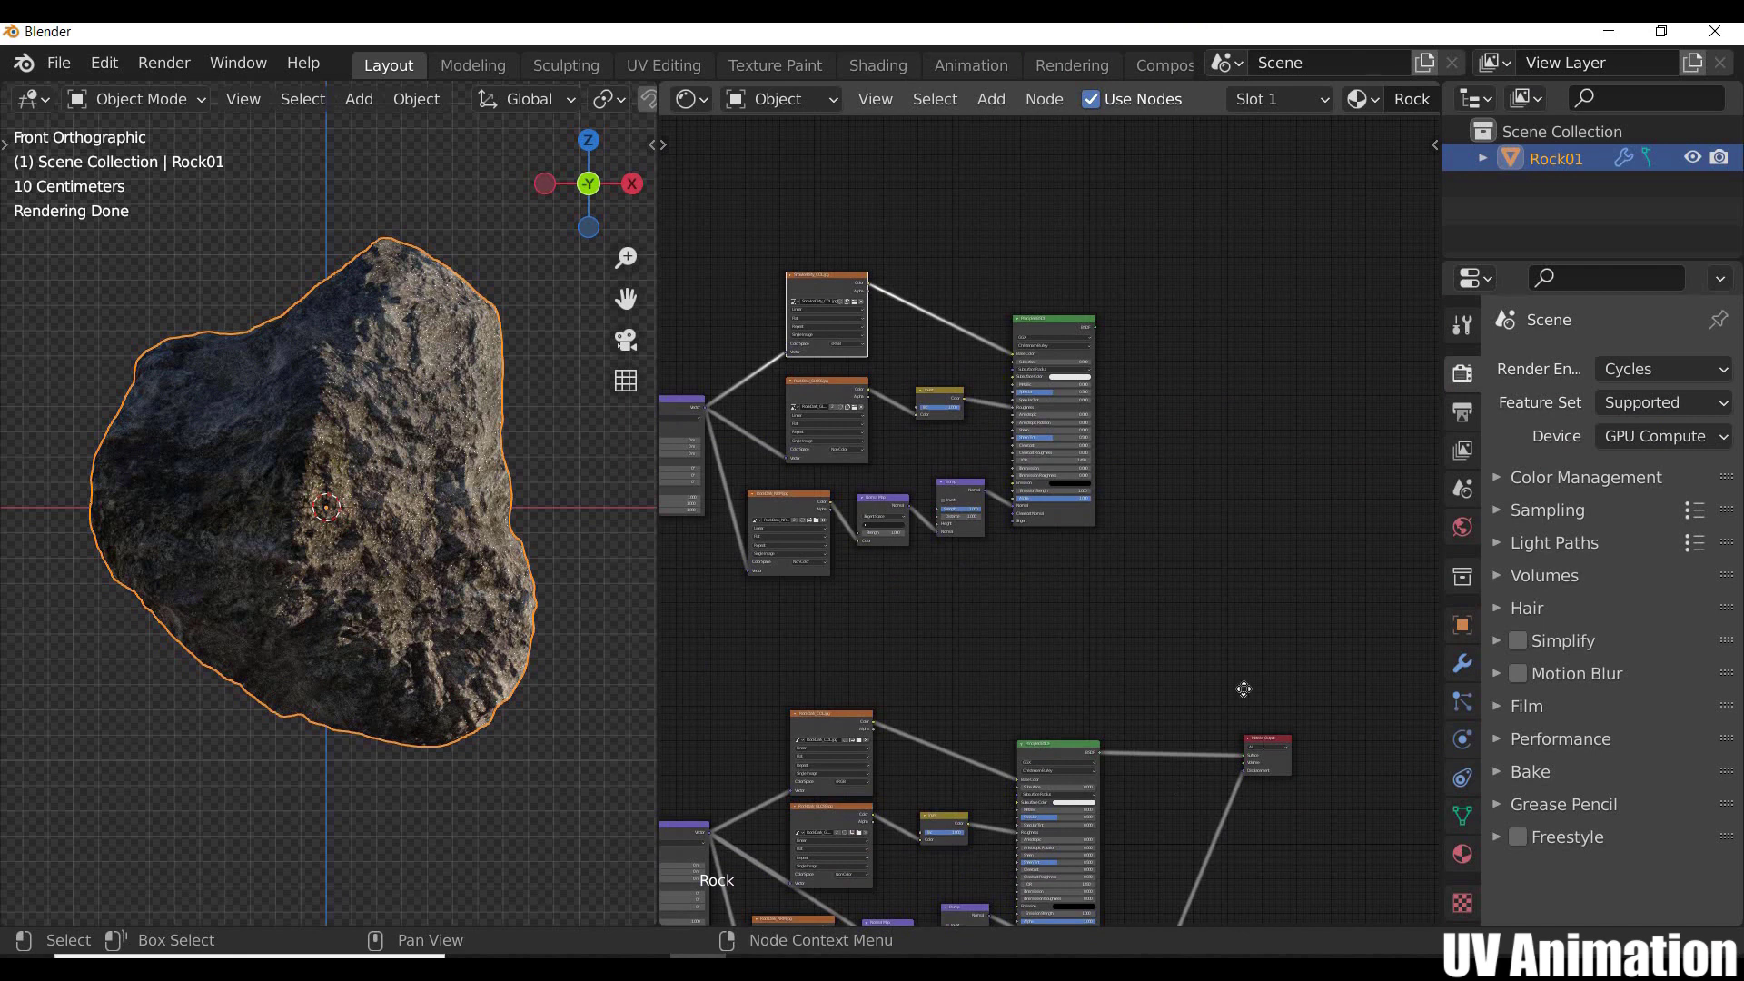
ctrl+scroll(1054, 602, right, 4)
shift+scroll(783, 580, down, 5)
scroll(818, 526, up, 3)
scroll(830, 506, up, 3)
middle_drag(679, 556, 854, 513)
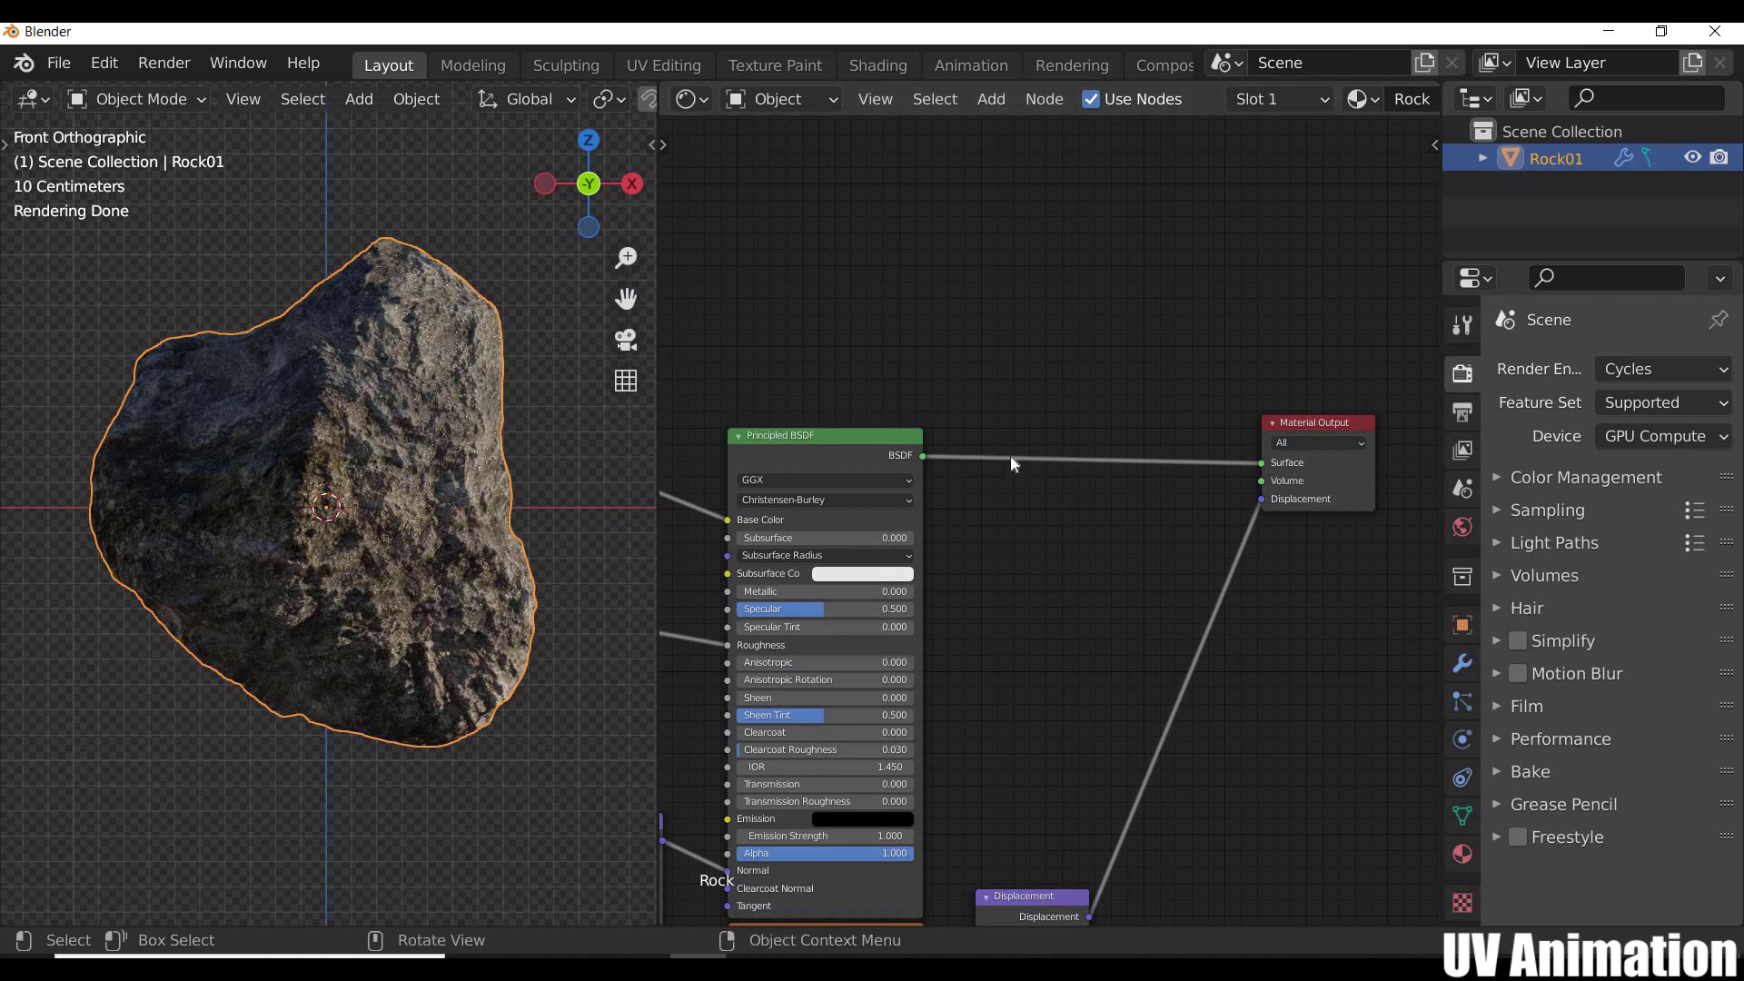
scroll(1011, 456, down, 5)
scroll(1046, 674, up, 2)
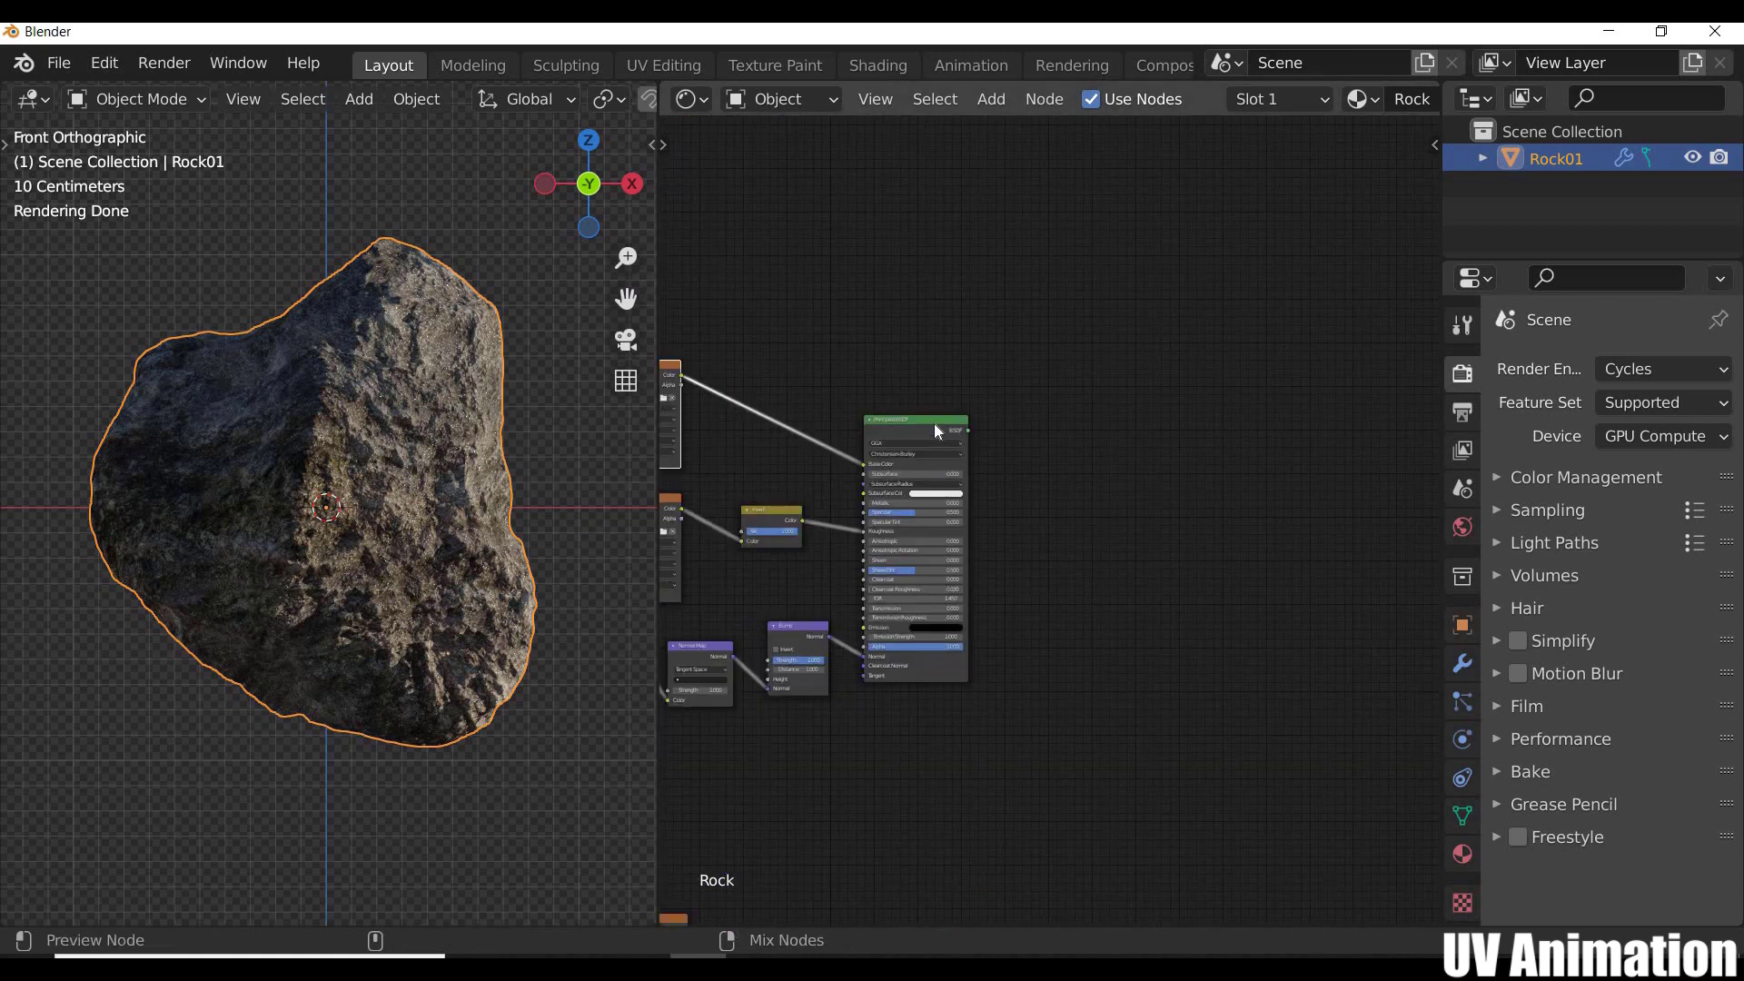
ctrl+shift+click(934, 423)
scroll(634, 563, up, 4)
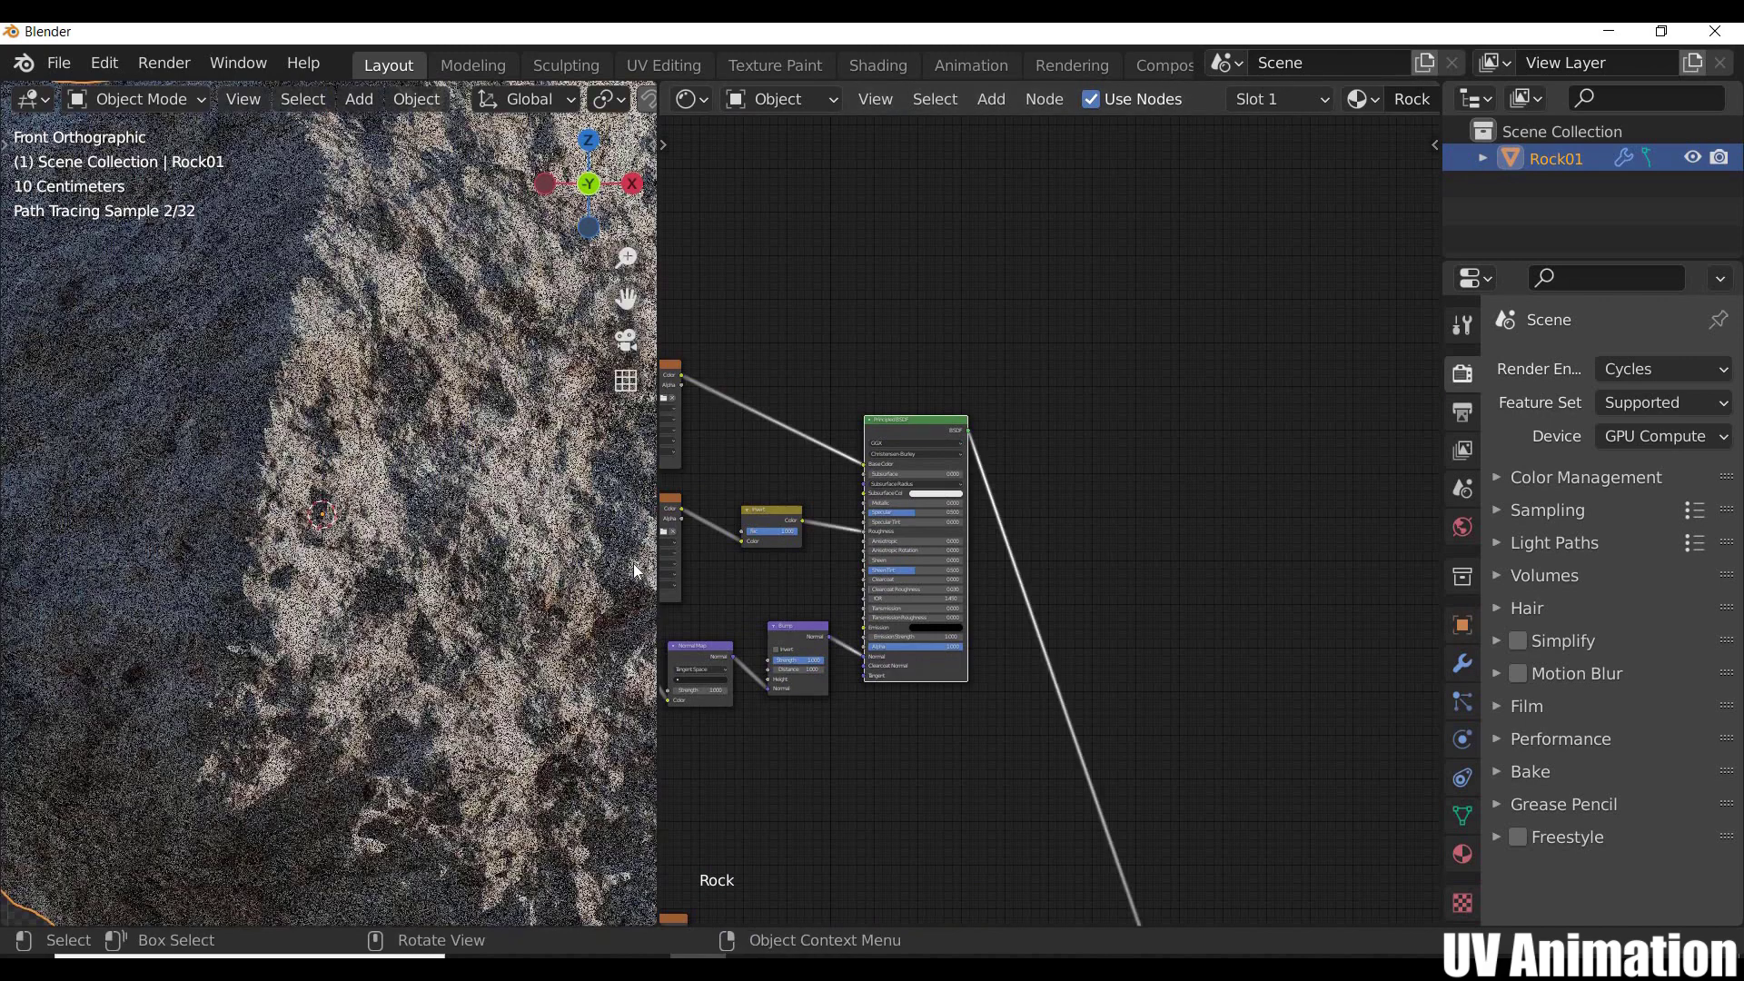
scroll(627, 545, down, 3)
Step: Bring the SnowIceDirty_GLOSS image from File Explorer into the node editor beside the duplicated RockDark_GLOSS node
middle_drag(896, 541, 1122, 418)
scroll(863, 582, up, 6)
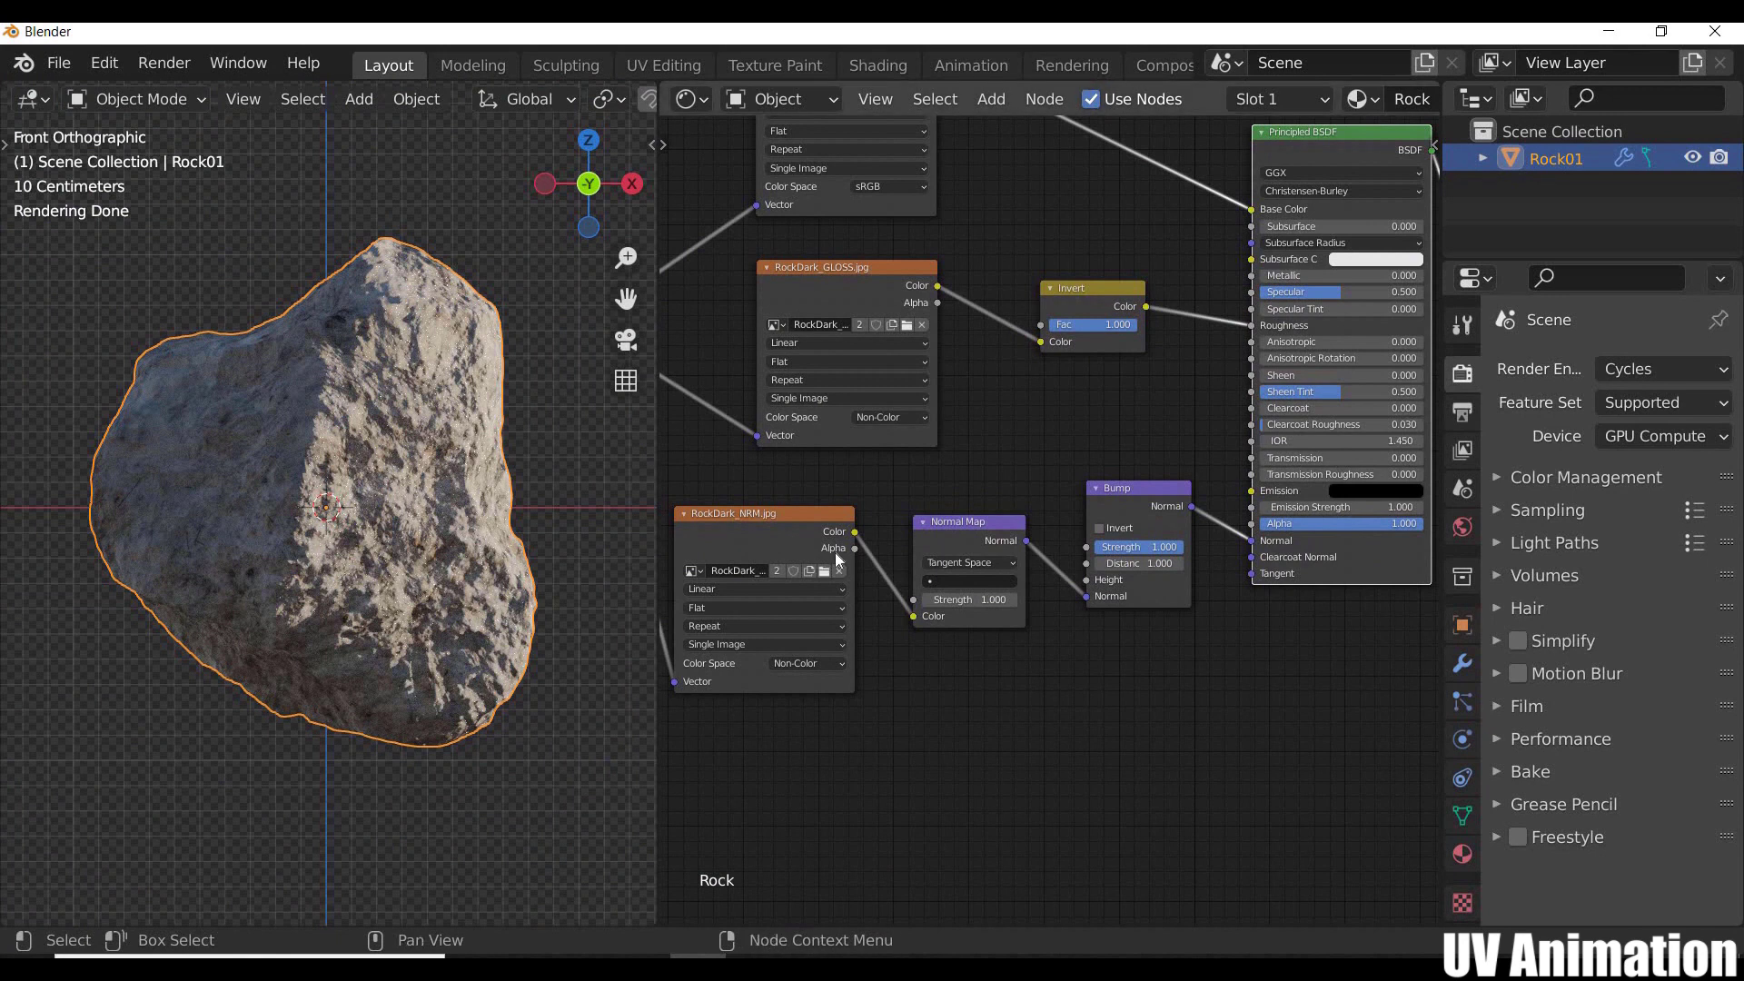
key(alt+Tab)
click(1404, 298)
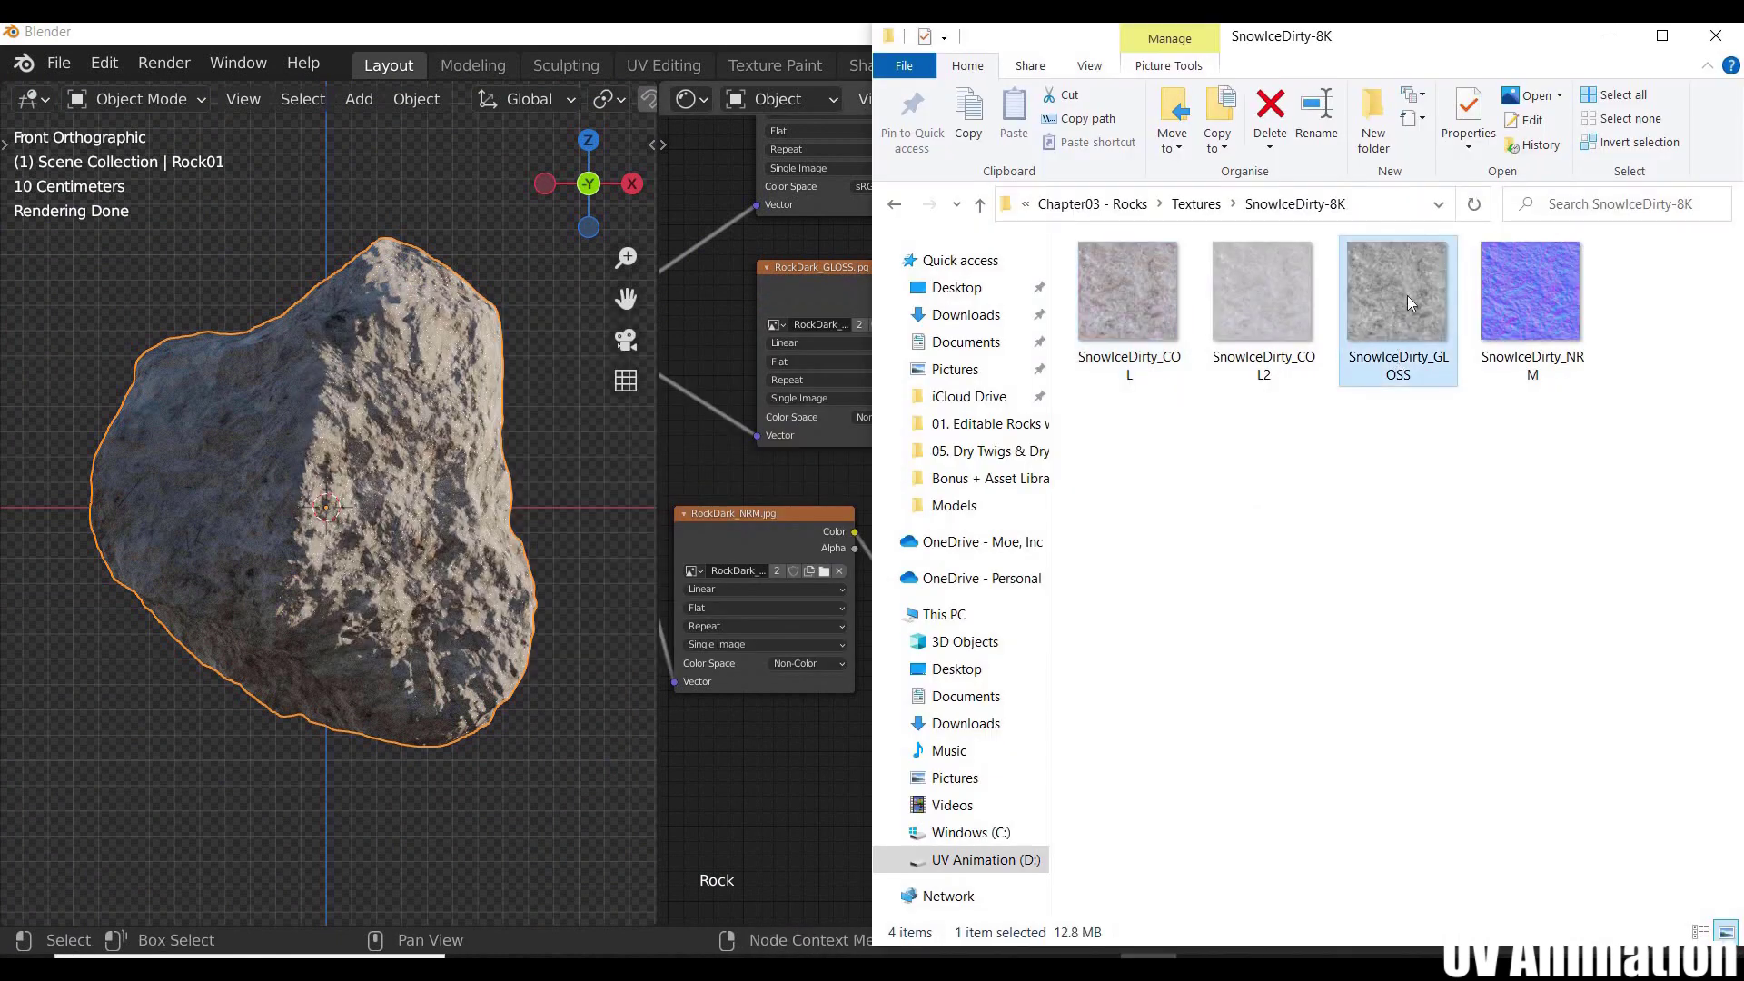
drag(842, 357, 739, 329)
Step: Replace the duplicated RockDark_GLOSS node with SnowIceDirty_GLOSS, linking its Color to the Invert node and its Vector to the Mapping node
mouse_move(859, 277)
mouse_down()
mouse_move(989, 277)
mouse_move(868, 281)
mouse_up()
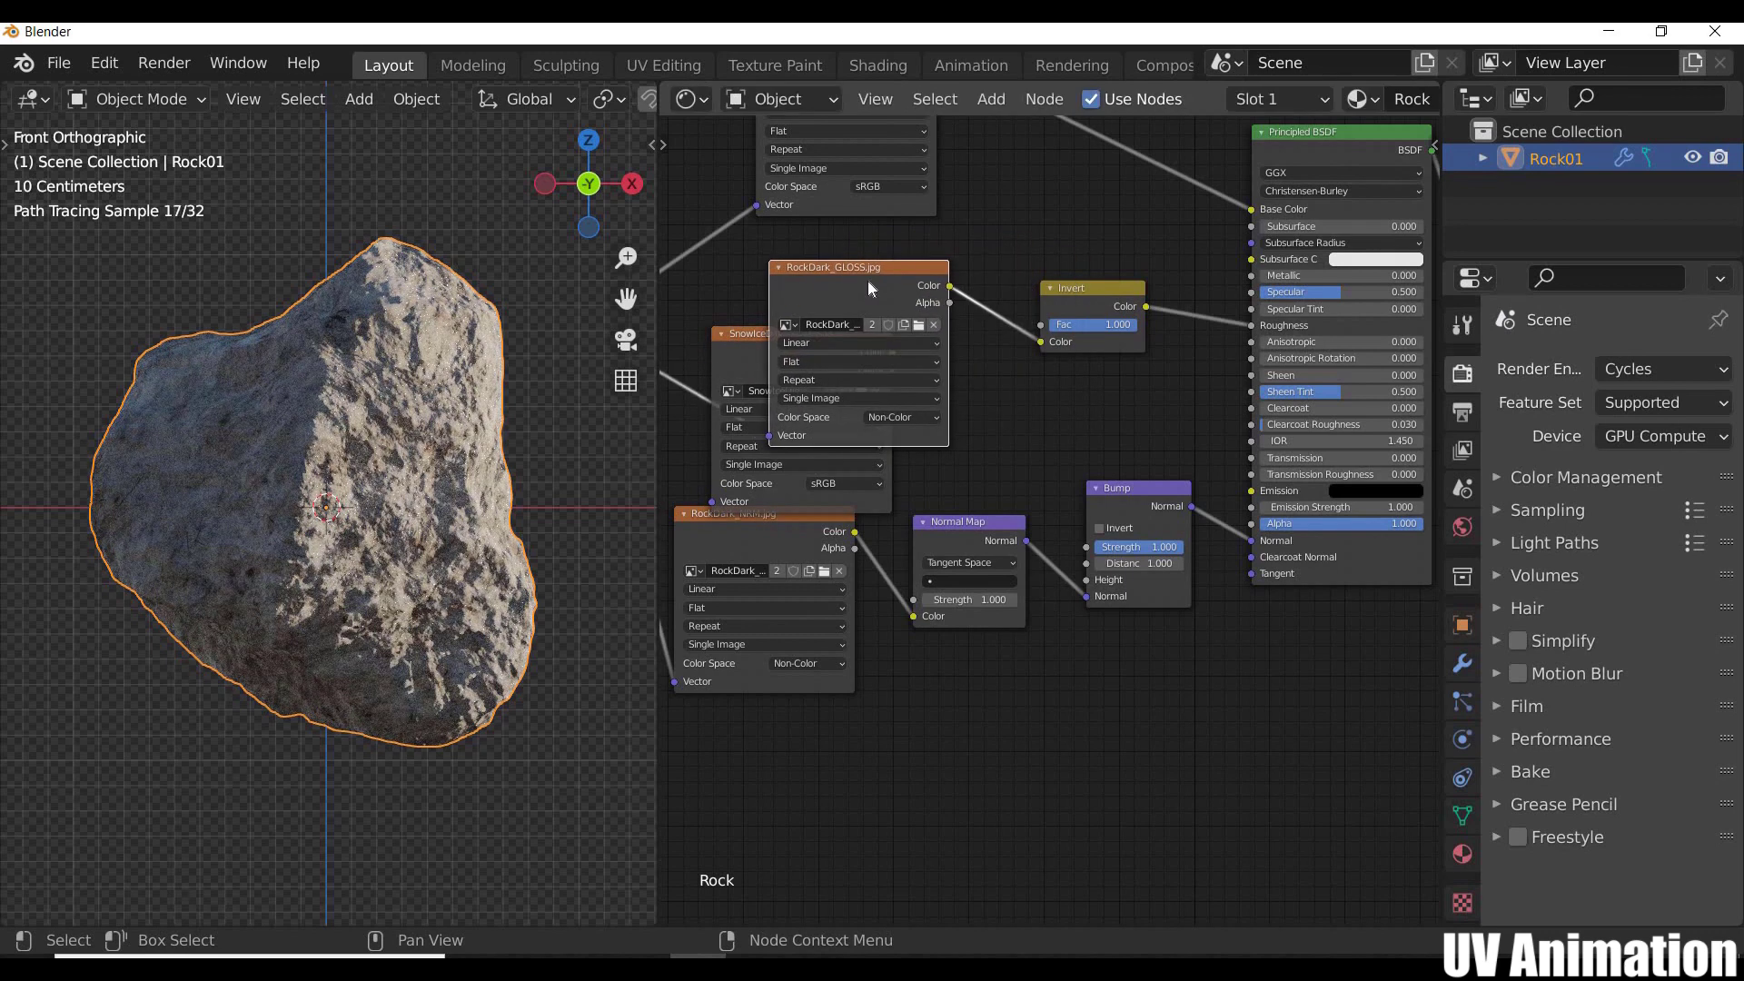
key(x)
drag(760, 334, 792, 260)
drag(925, 279, 1040, 342)
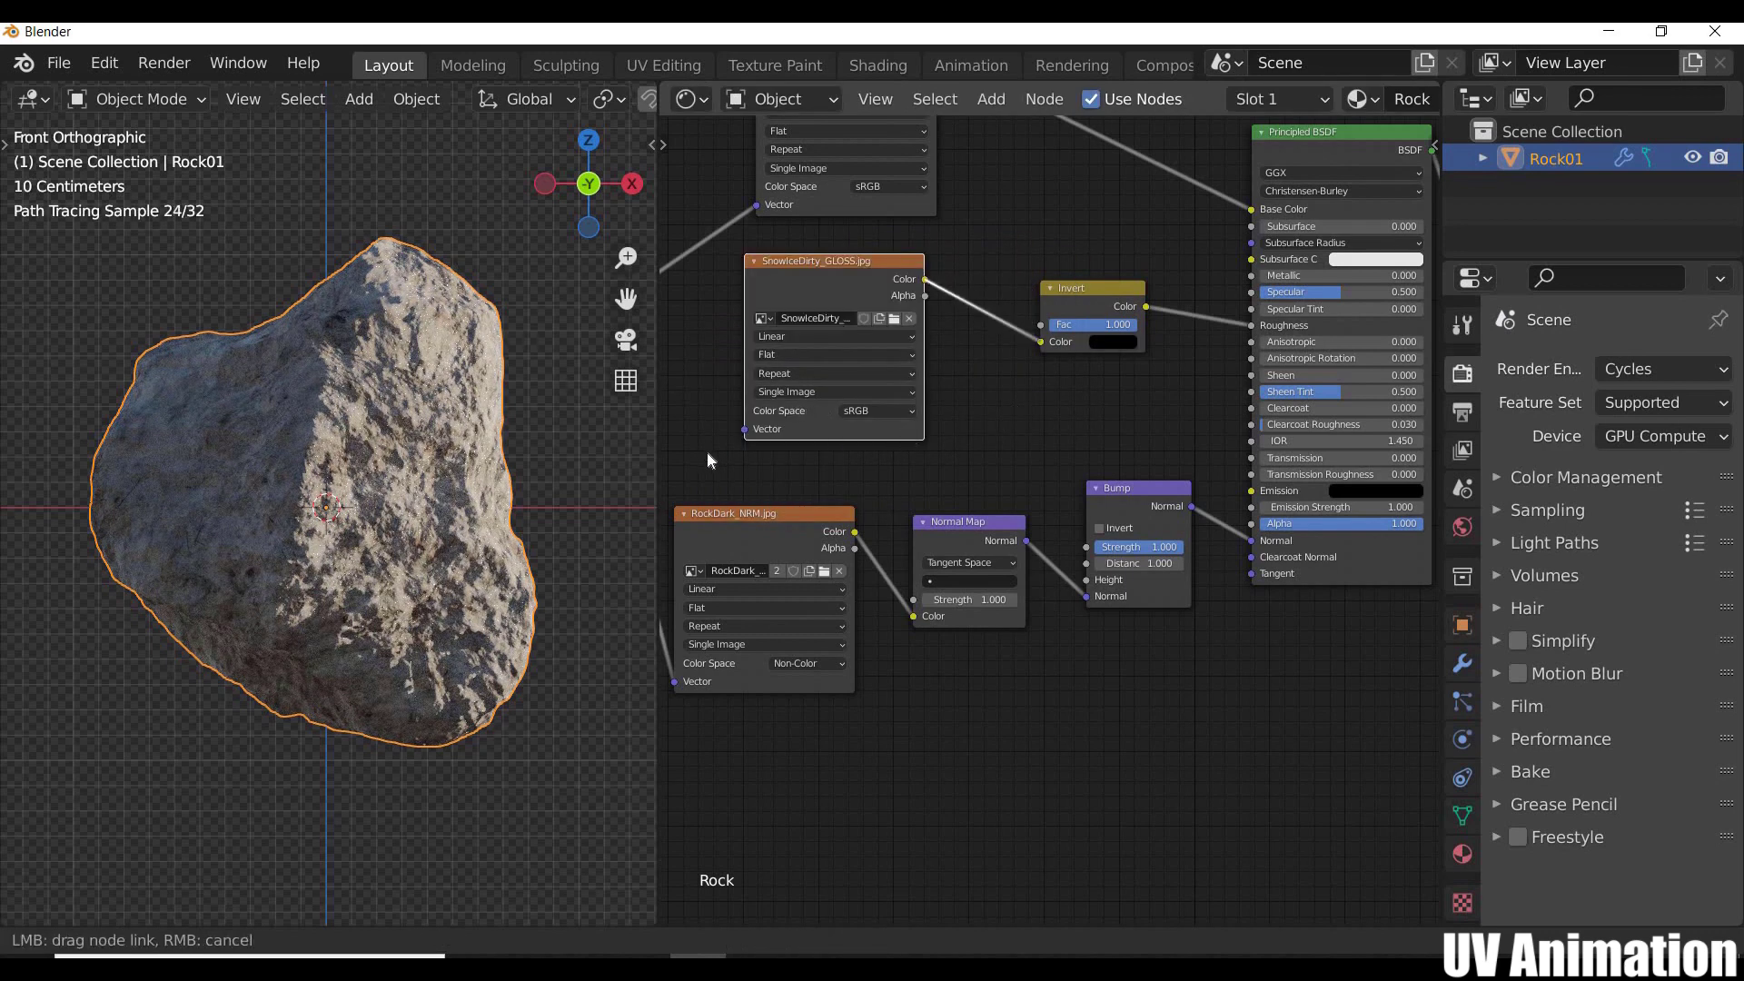
middle_drag(690, 333, 879, 335)
drag(769, 326, 963, 437)
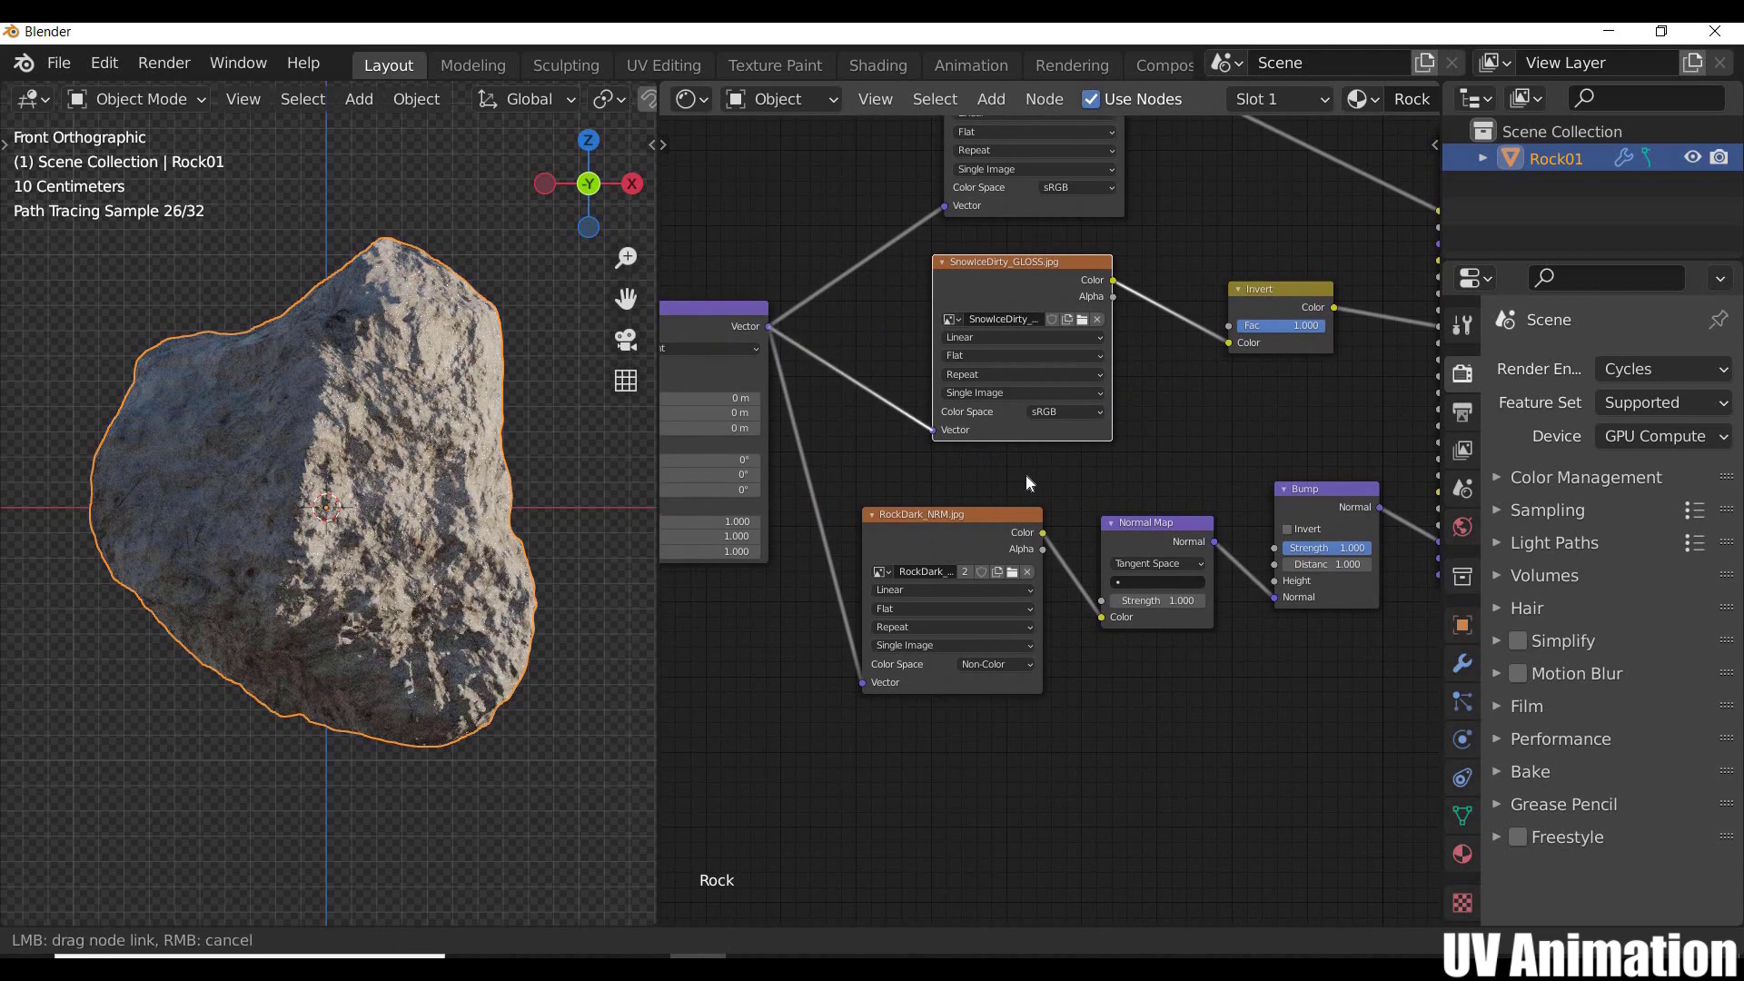
Step: Bring the SnowIceDirty_NRM image from File Explorer into the node editor below the duplicated RockDark_NRM node
middle_drag(990, 560, 800, 464)
key(alt+Tab)
drag(1531, 300, 805, 641)
middle_drag(835, 634, 1143, 584)
Step: Replace the duplicated RockDark_NRM node with SnowIceDirty_NRM, linking its Vector to the Mapping node and its Color to the Normal Map
click(1056, 374)
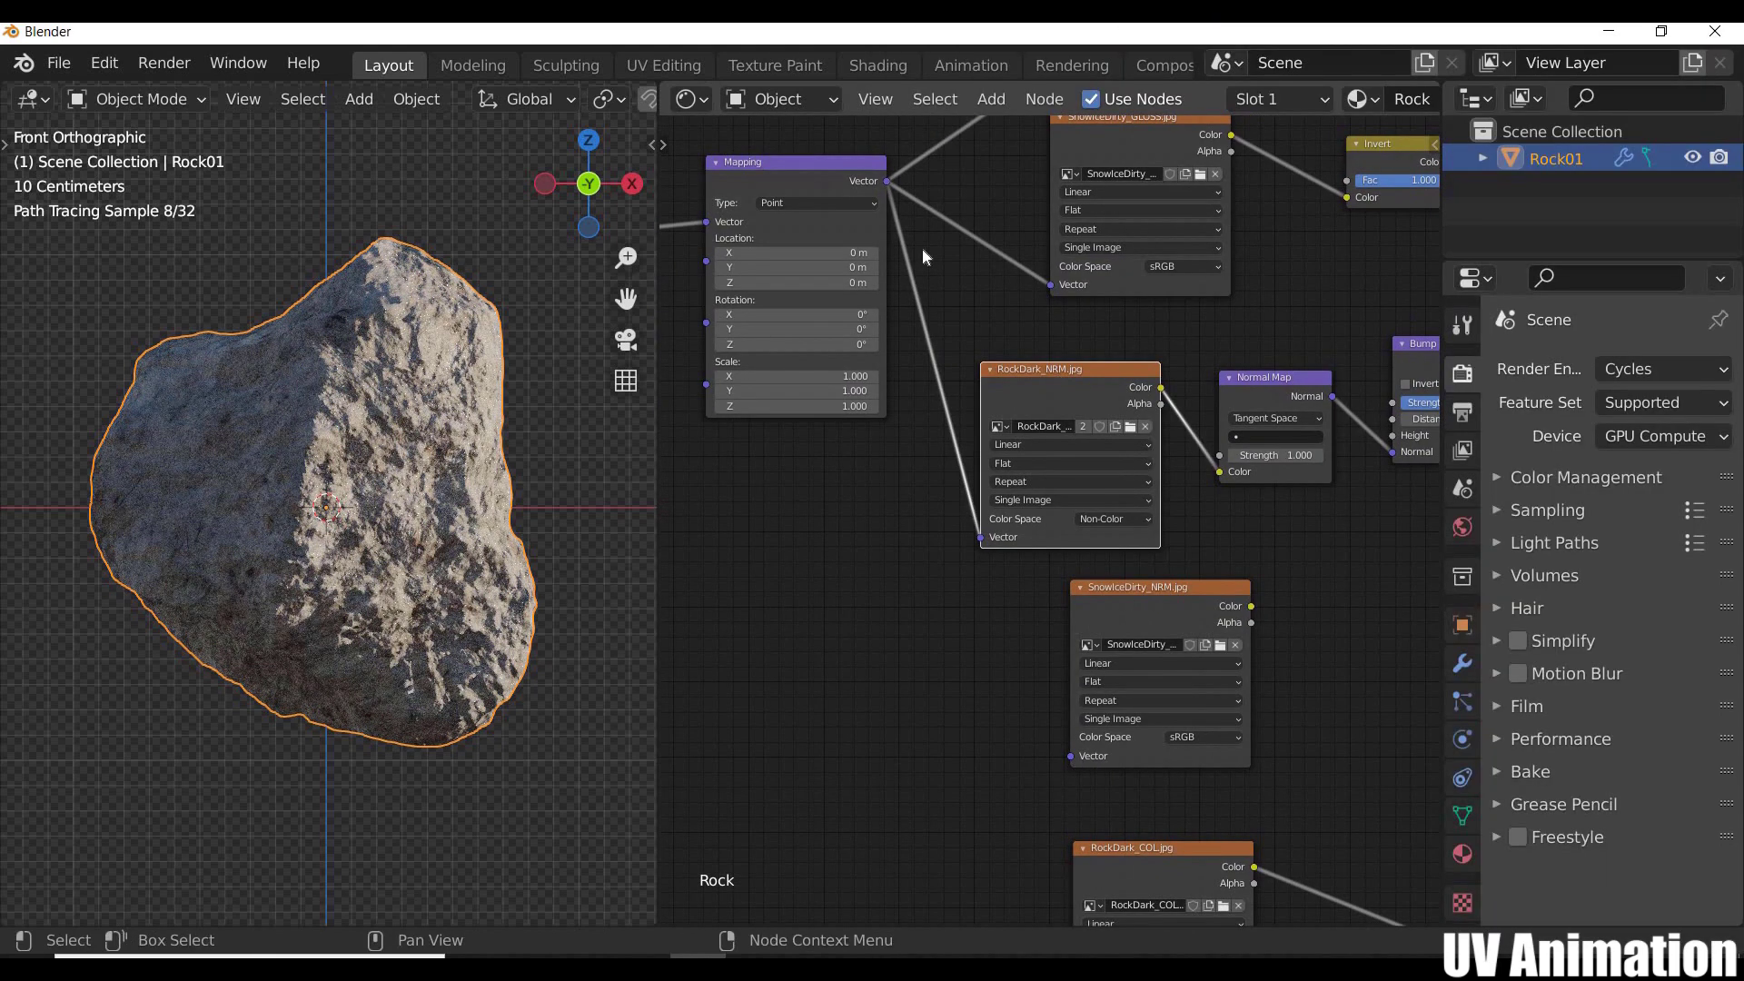
key(x)
drag(1131, 591, 1032, 373)
drag(886, 181, 972, 539)
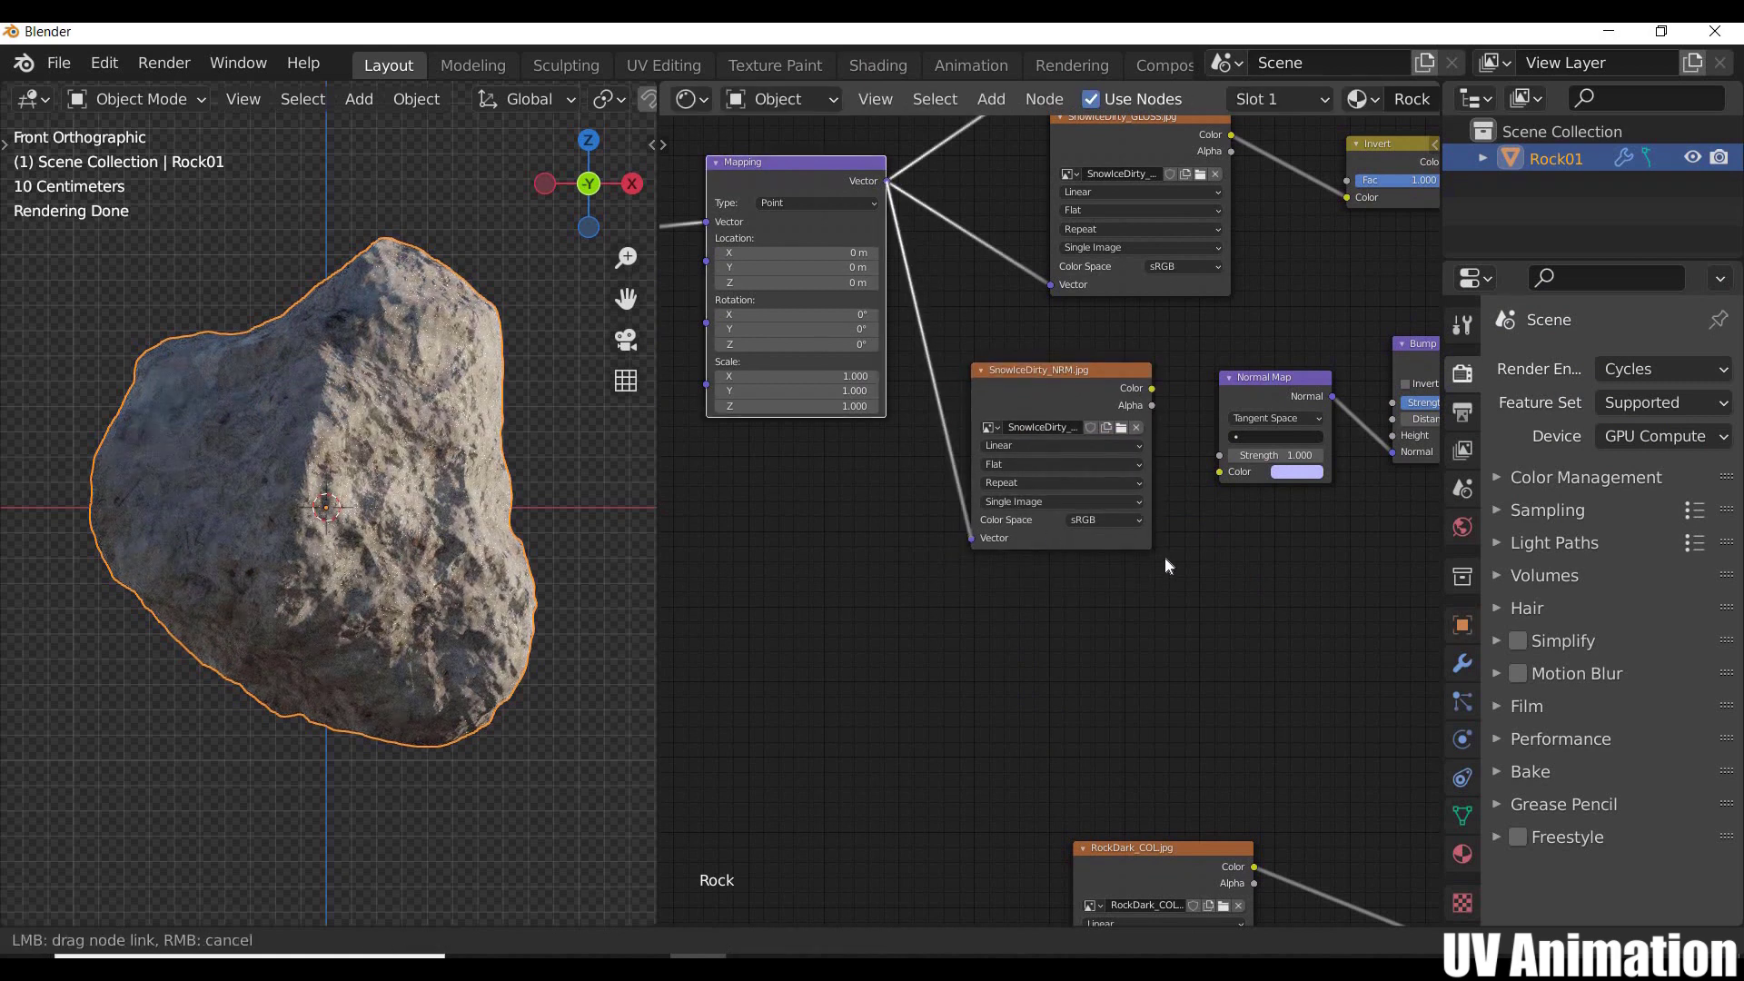
scroll(1164, 556, up, 9)
middle_drag(1262, 278, 917, 440)
drag(911, 415, 1044, 582)
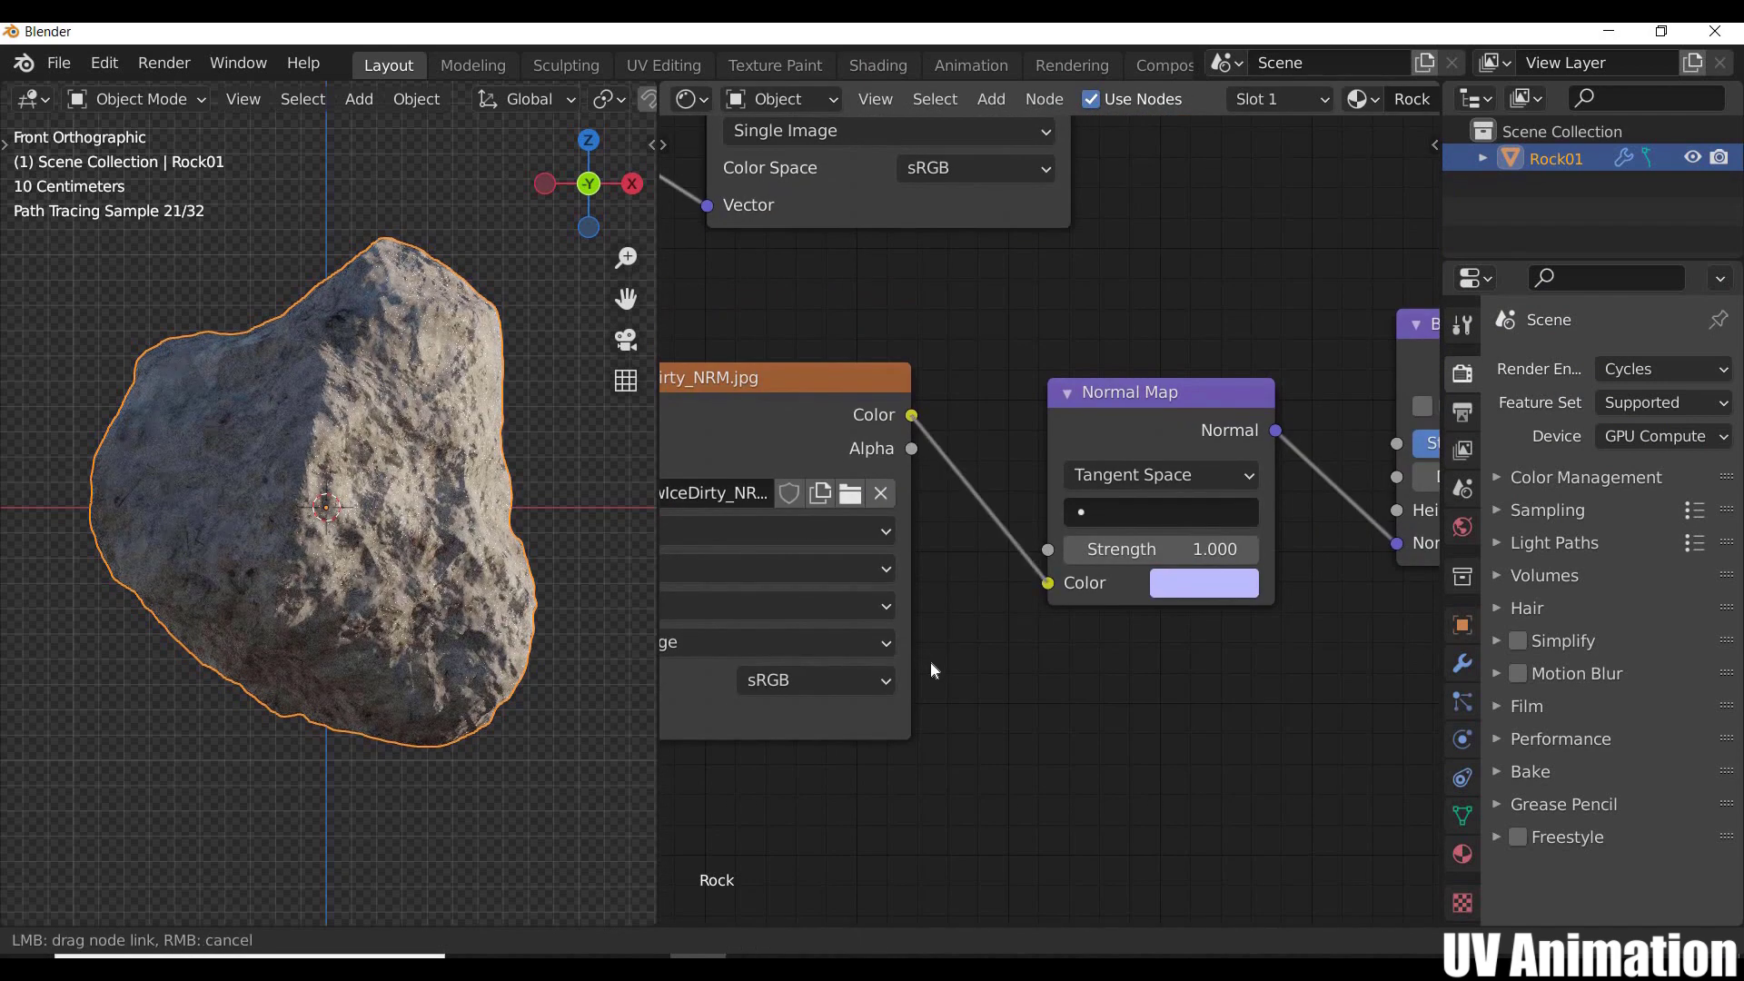
Step: Set the color space of the SnowIceDirty_NRM and SnowIceDirty_GLOSS textures to Non-Color
click(817, 679)
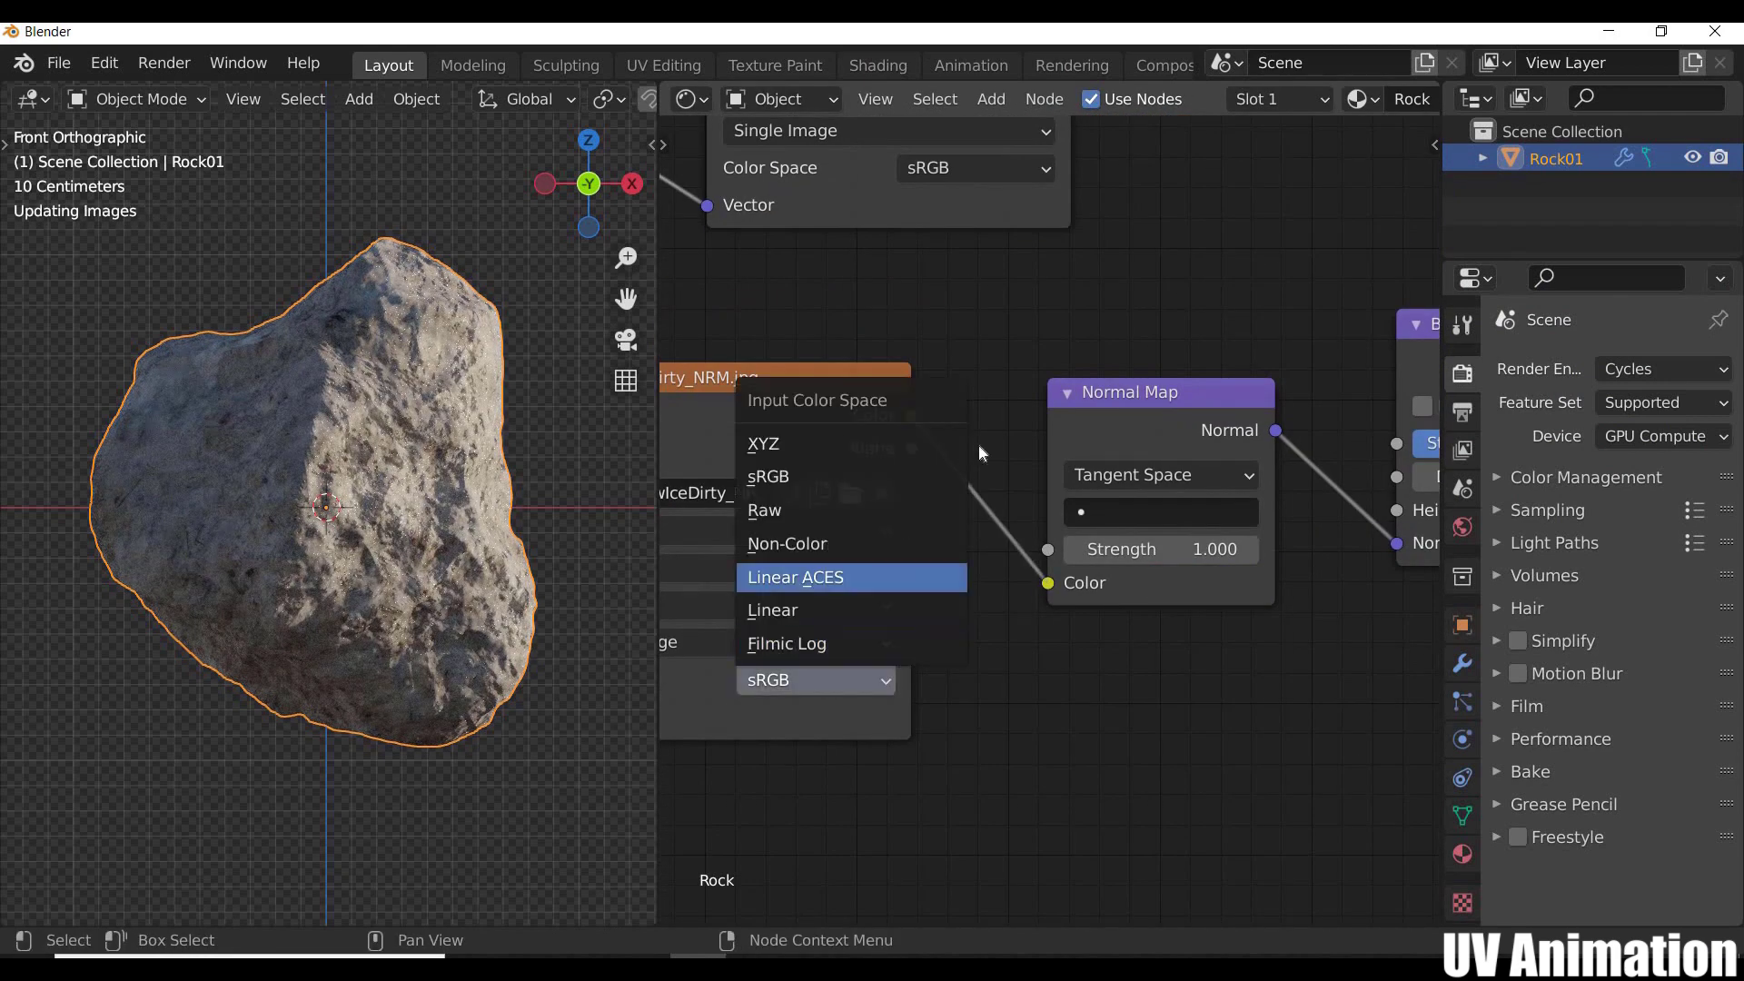
click(815, 543)
middle_drag(872, 412, 721, 663)
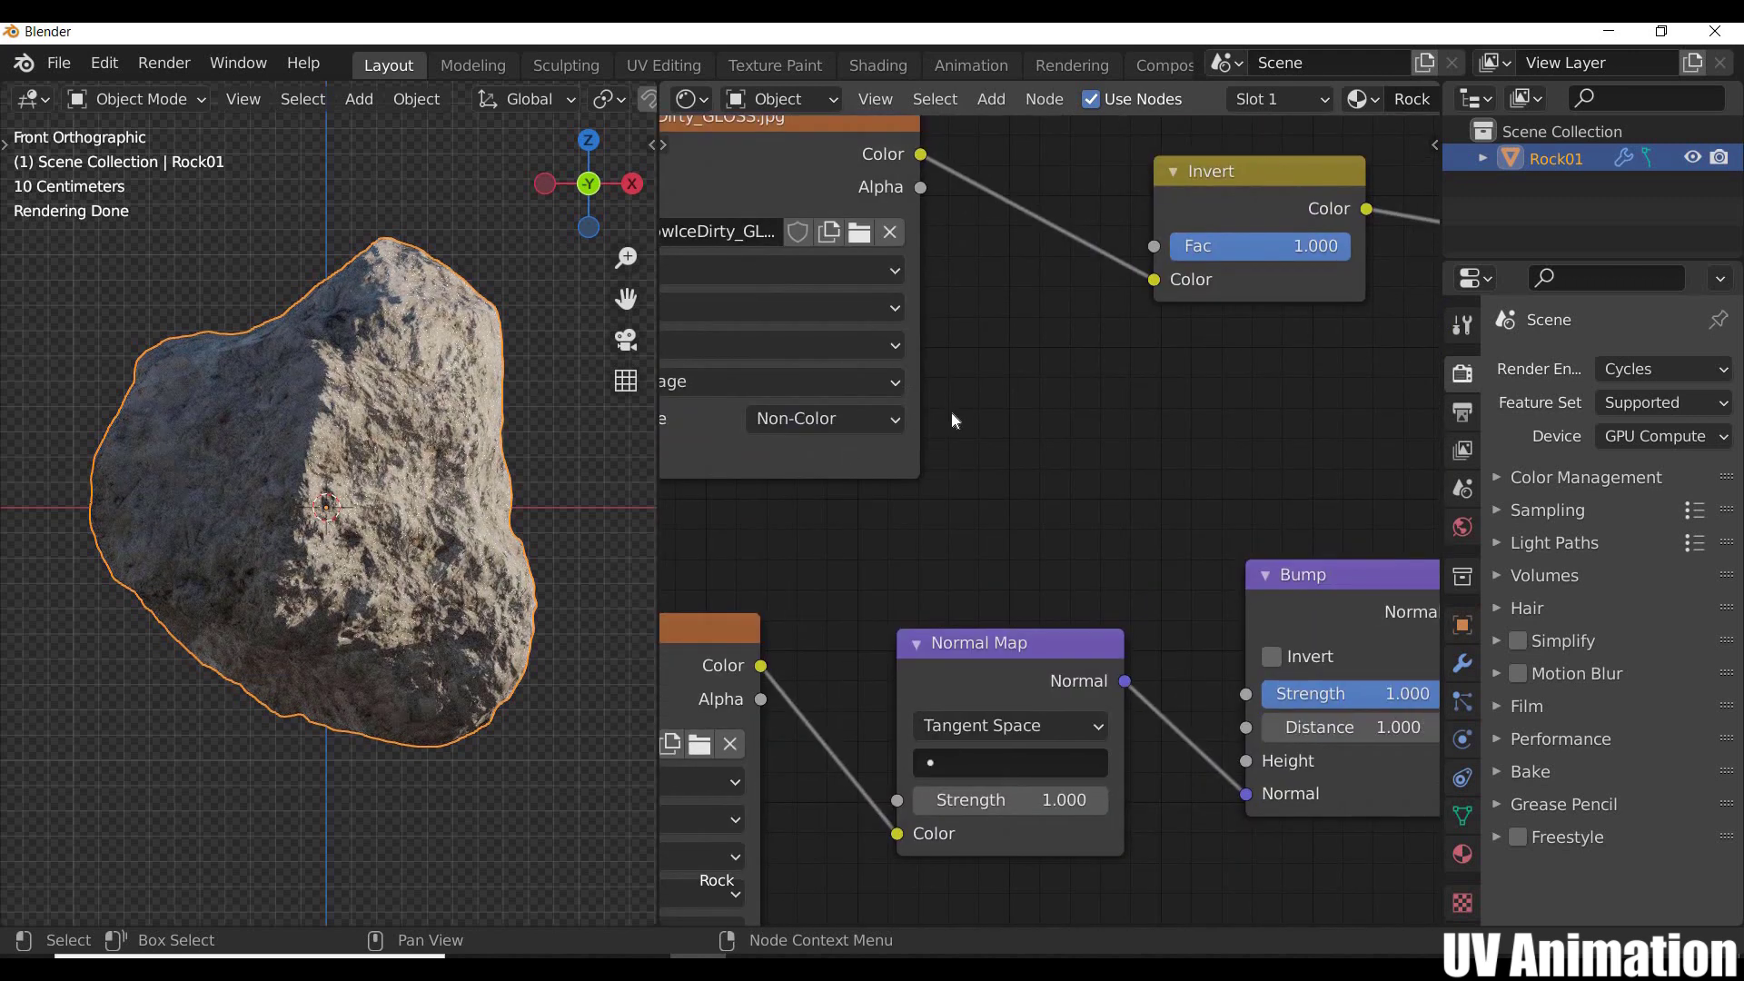
Step: Move the Material Output node farther from the shader nodes and disconnect the Displacement node from it
scroll(956, 422, down, 16)
middle_drag(1077, 548, 956, 462)
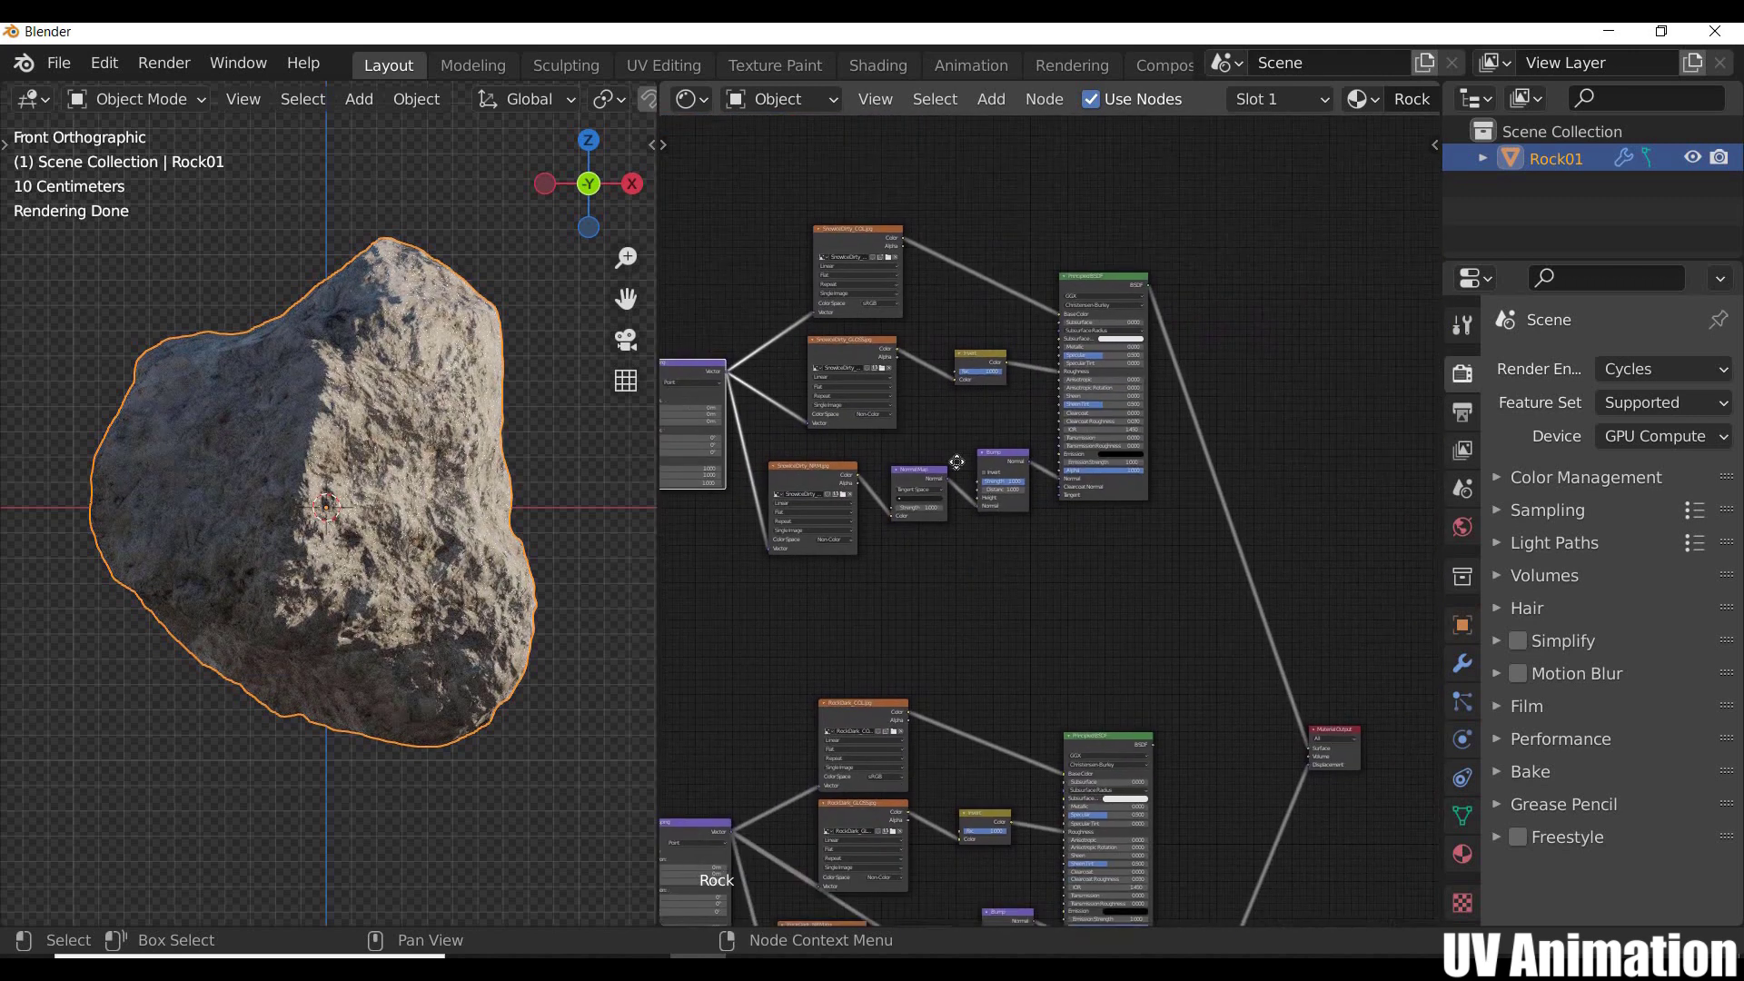
scroll(1111, 675, down, 1)
middle_drag(1306, 715, 1200, 620)
click(1201, 619)
drag(1131, 236, 1076, 358)
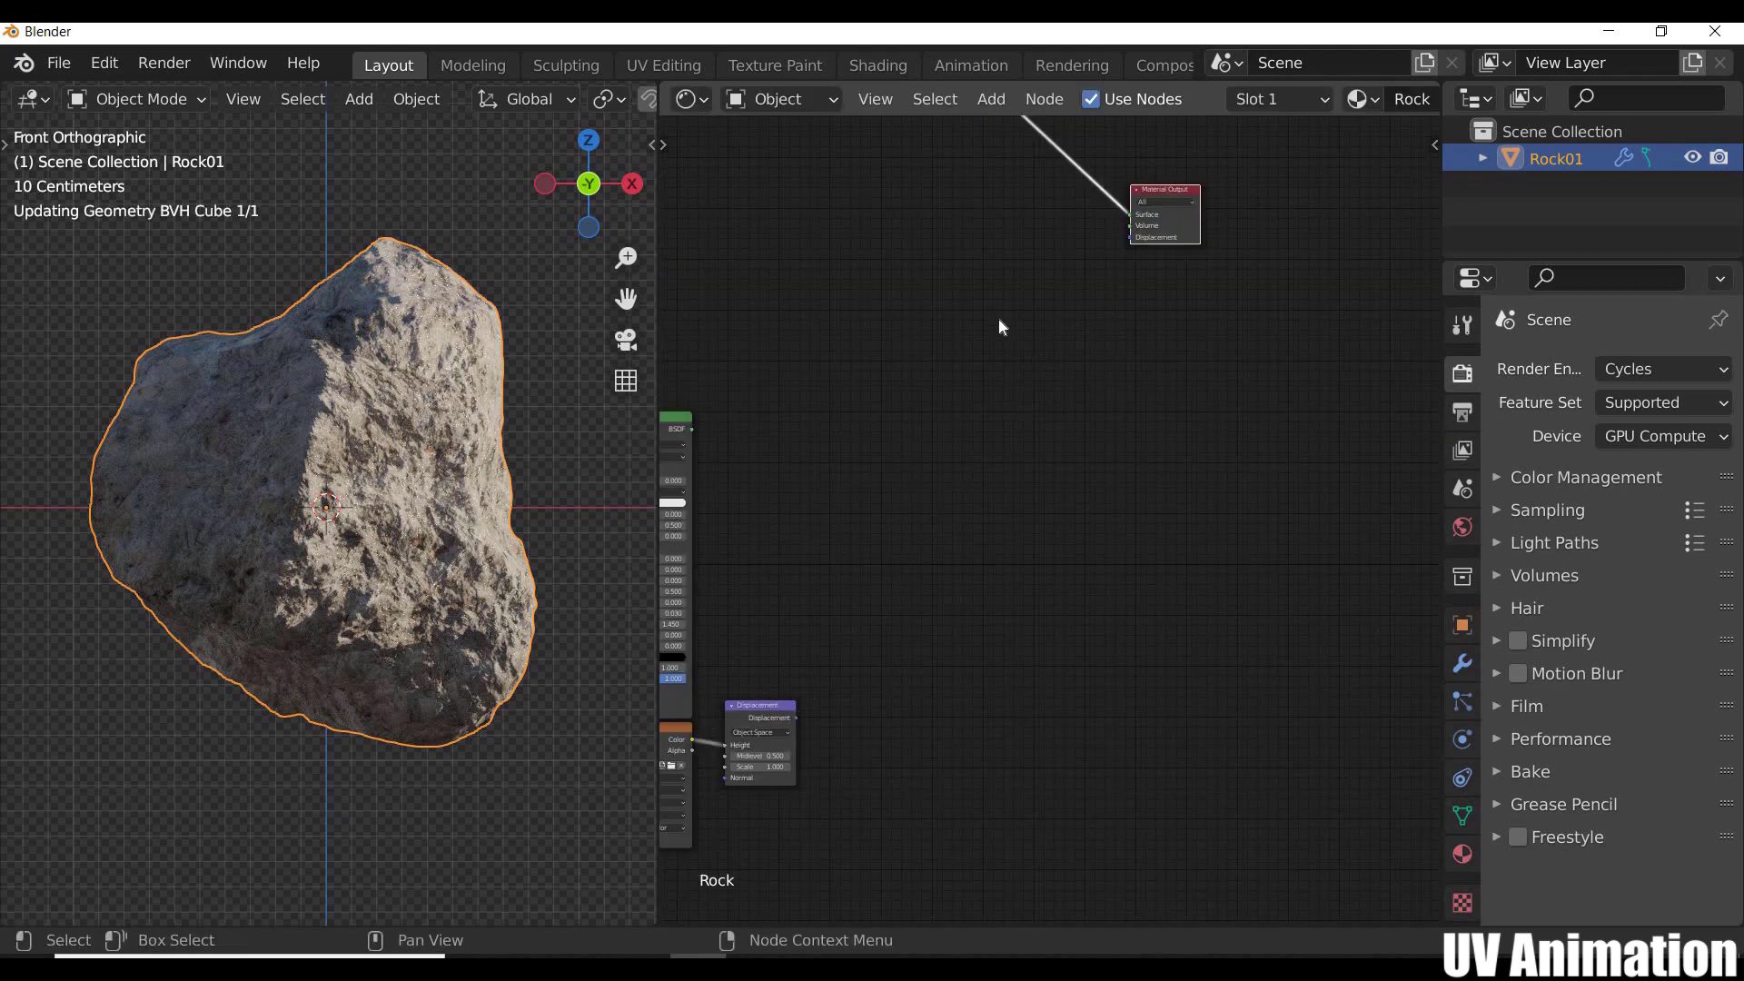
Step: Add a Combine XYZ node above the RockDark Principled BSDF
middle_drag(1082, 427, 1082, 442)
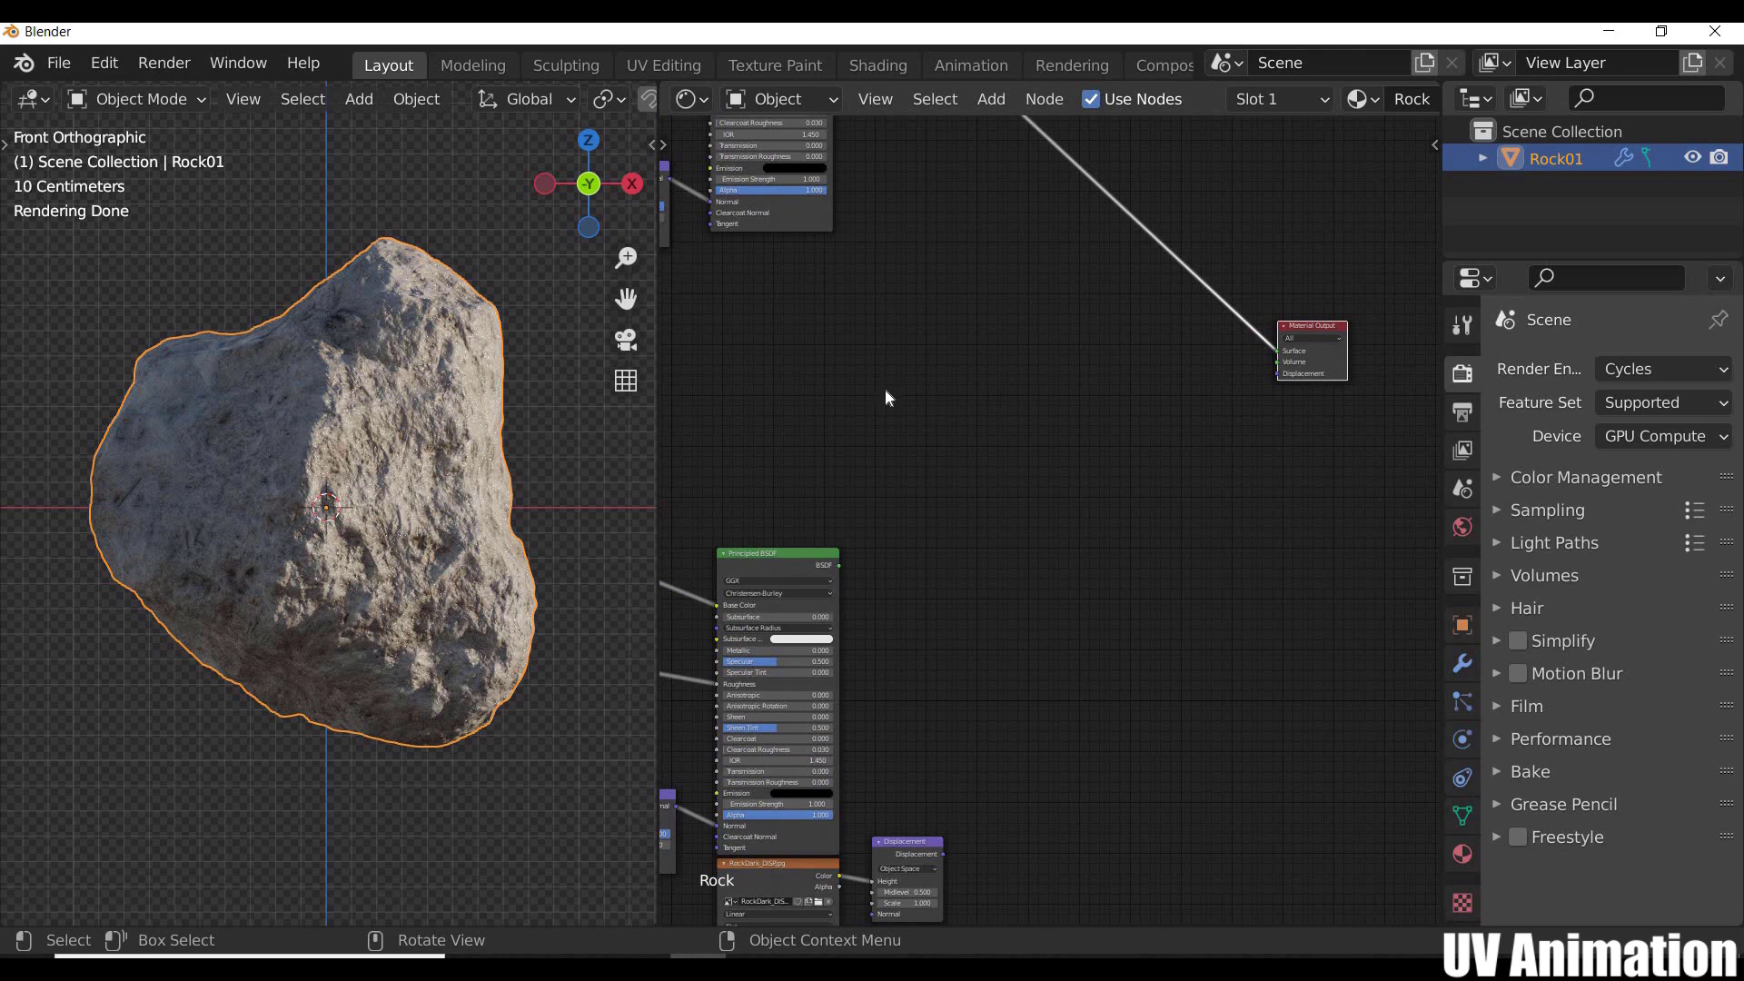
middle_drag(741, 491, 1047, 315)
scroll(1113, 431, up, 2)
scroll(1033, 352, up, 3)
middle_drag(976, 370, 937, 403)
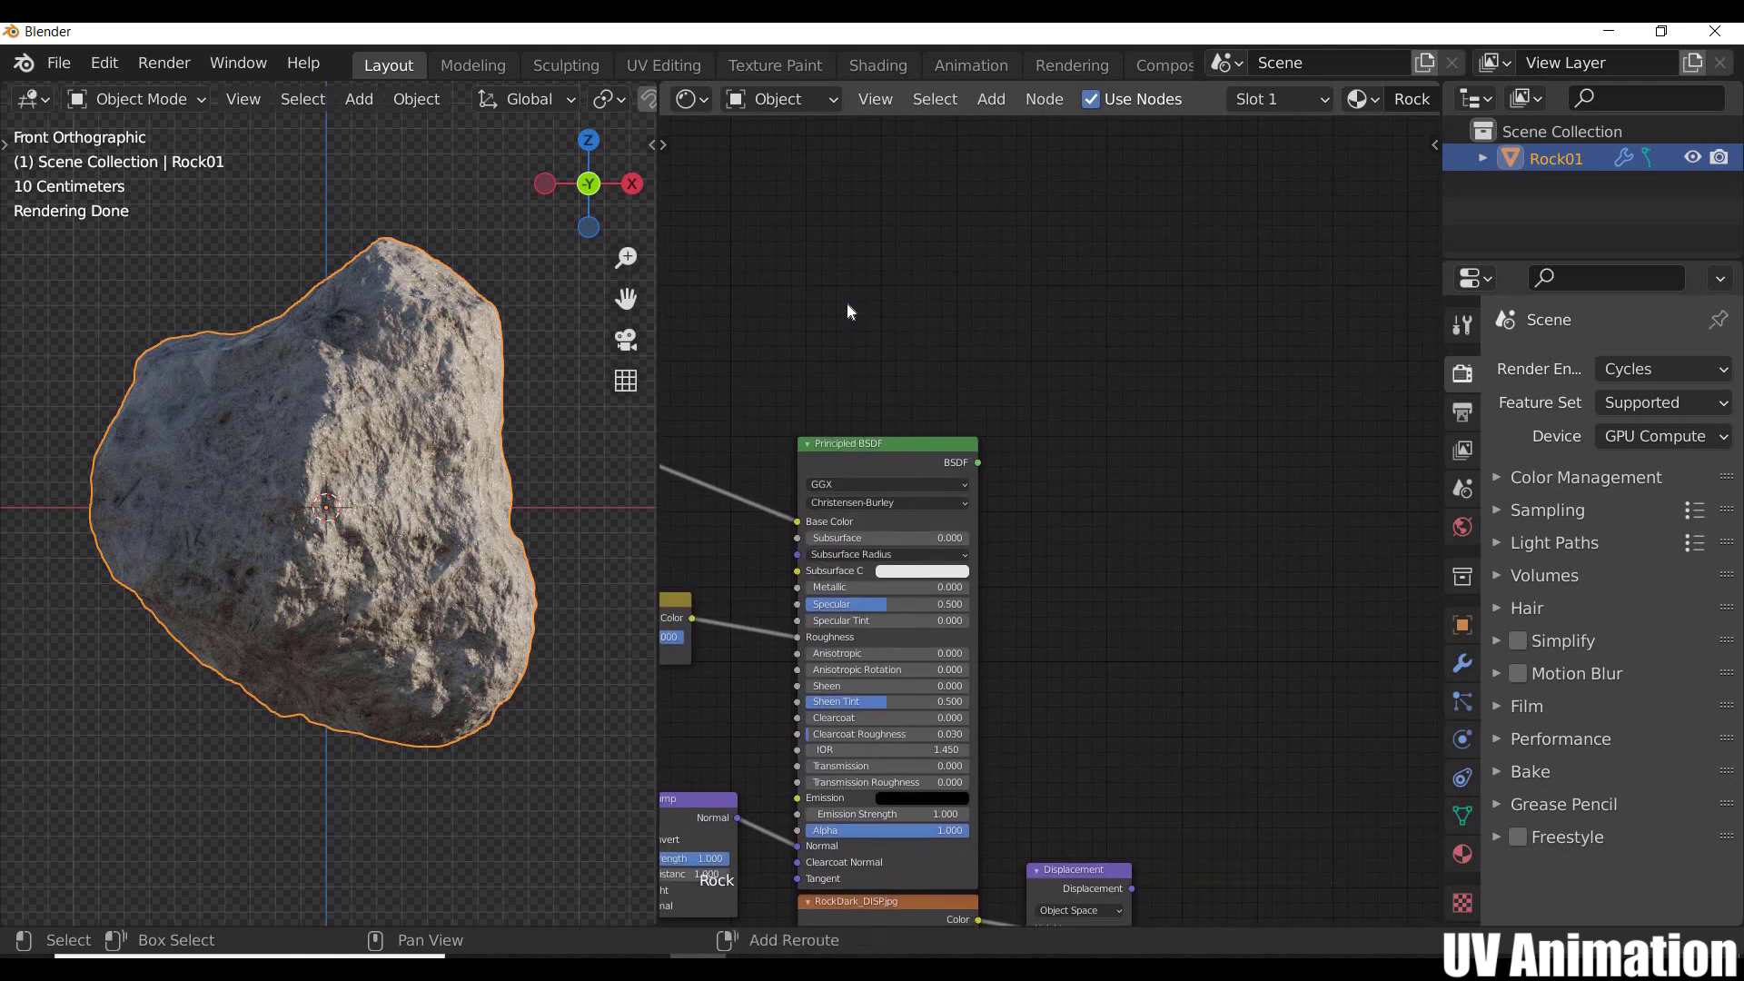
key(shift+a)
mouse_move(796, 301)
mouse_move(759, 330)
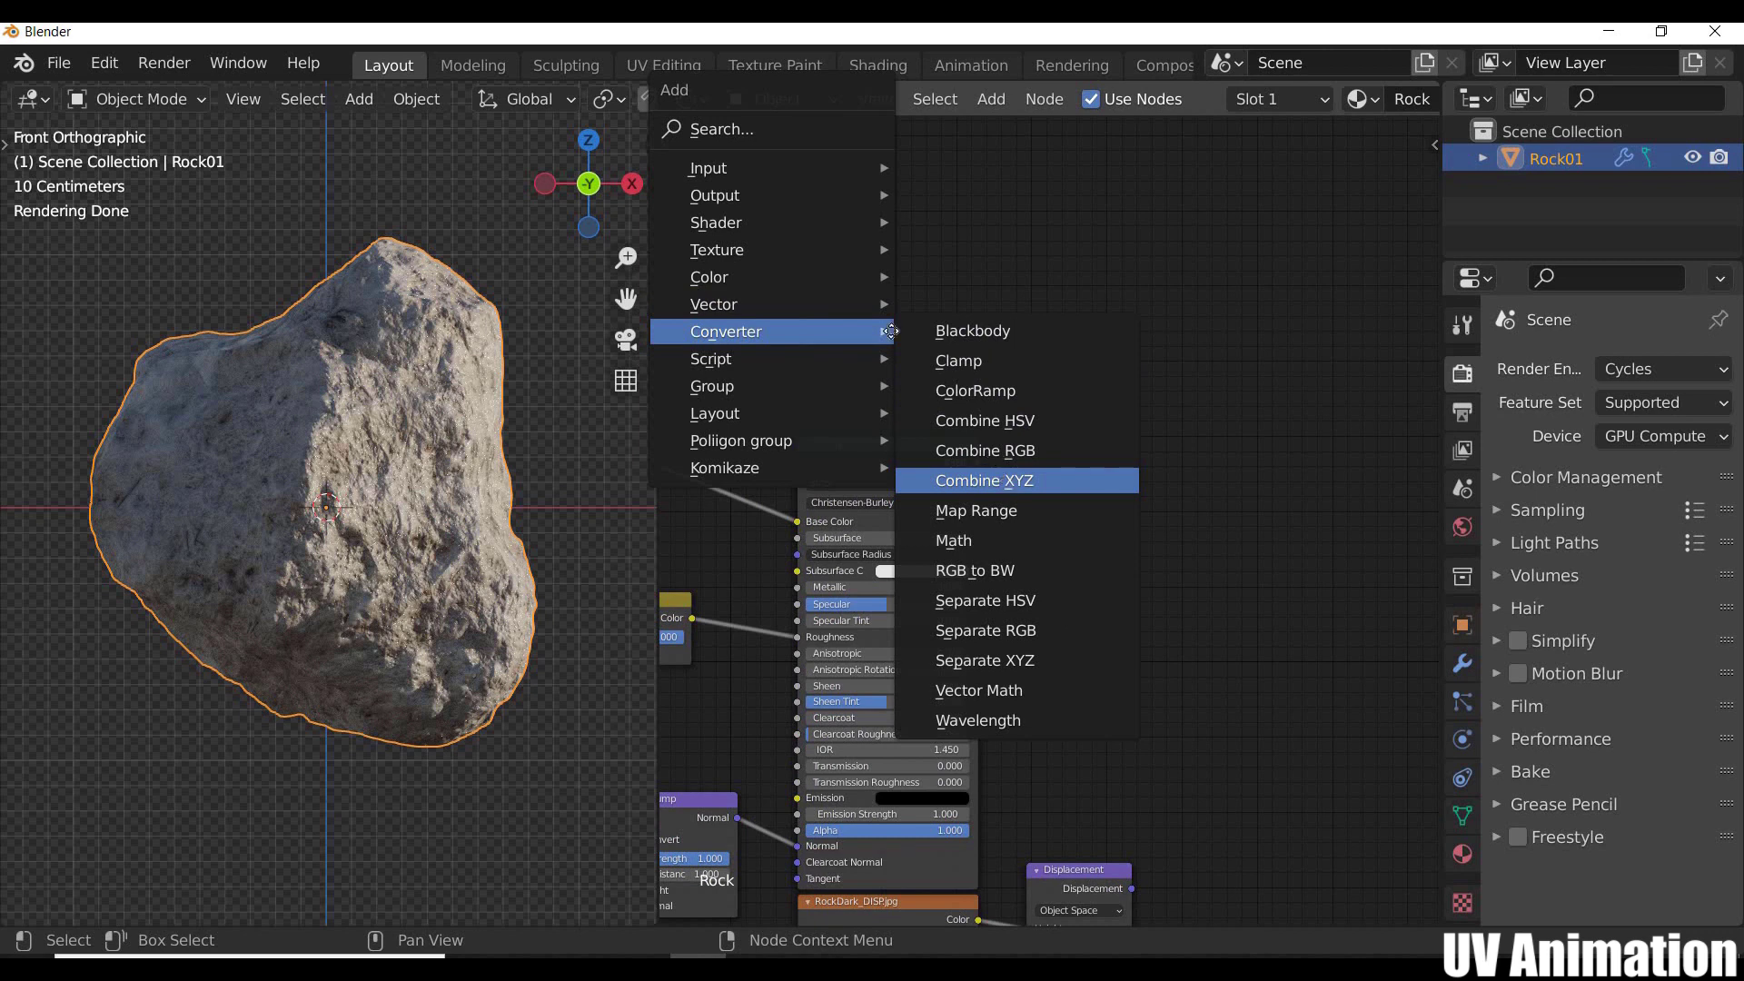
click(1007, 482)
click(764, 295)
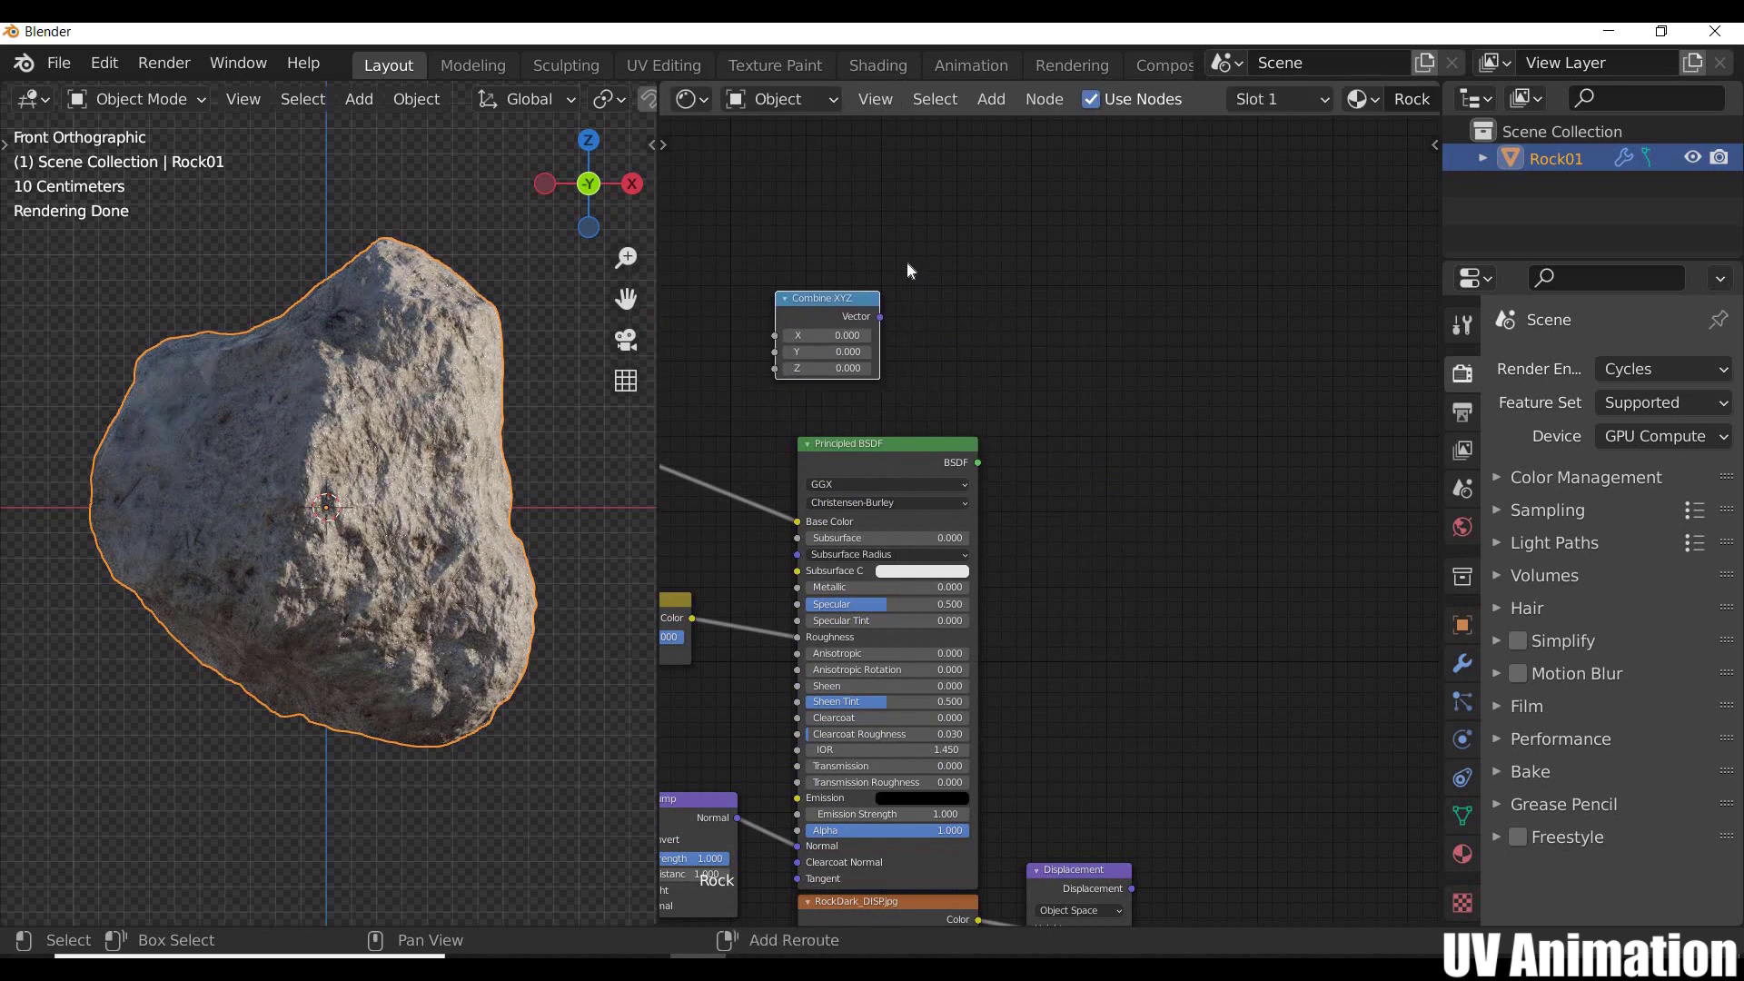
Step: Add a Vector Math node set to Add beside the Combine XYZ node and link Combine XYZ's Vector to its first Vector input
key(shift+a)
mouse_move(895, 322)
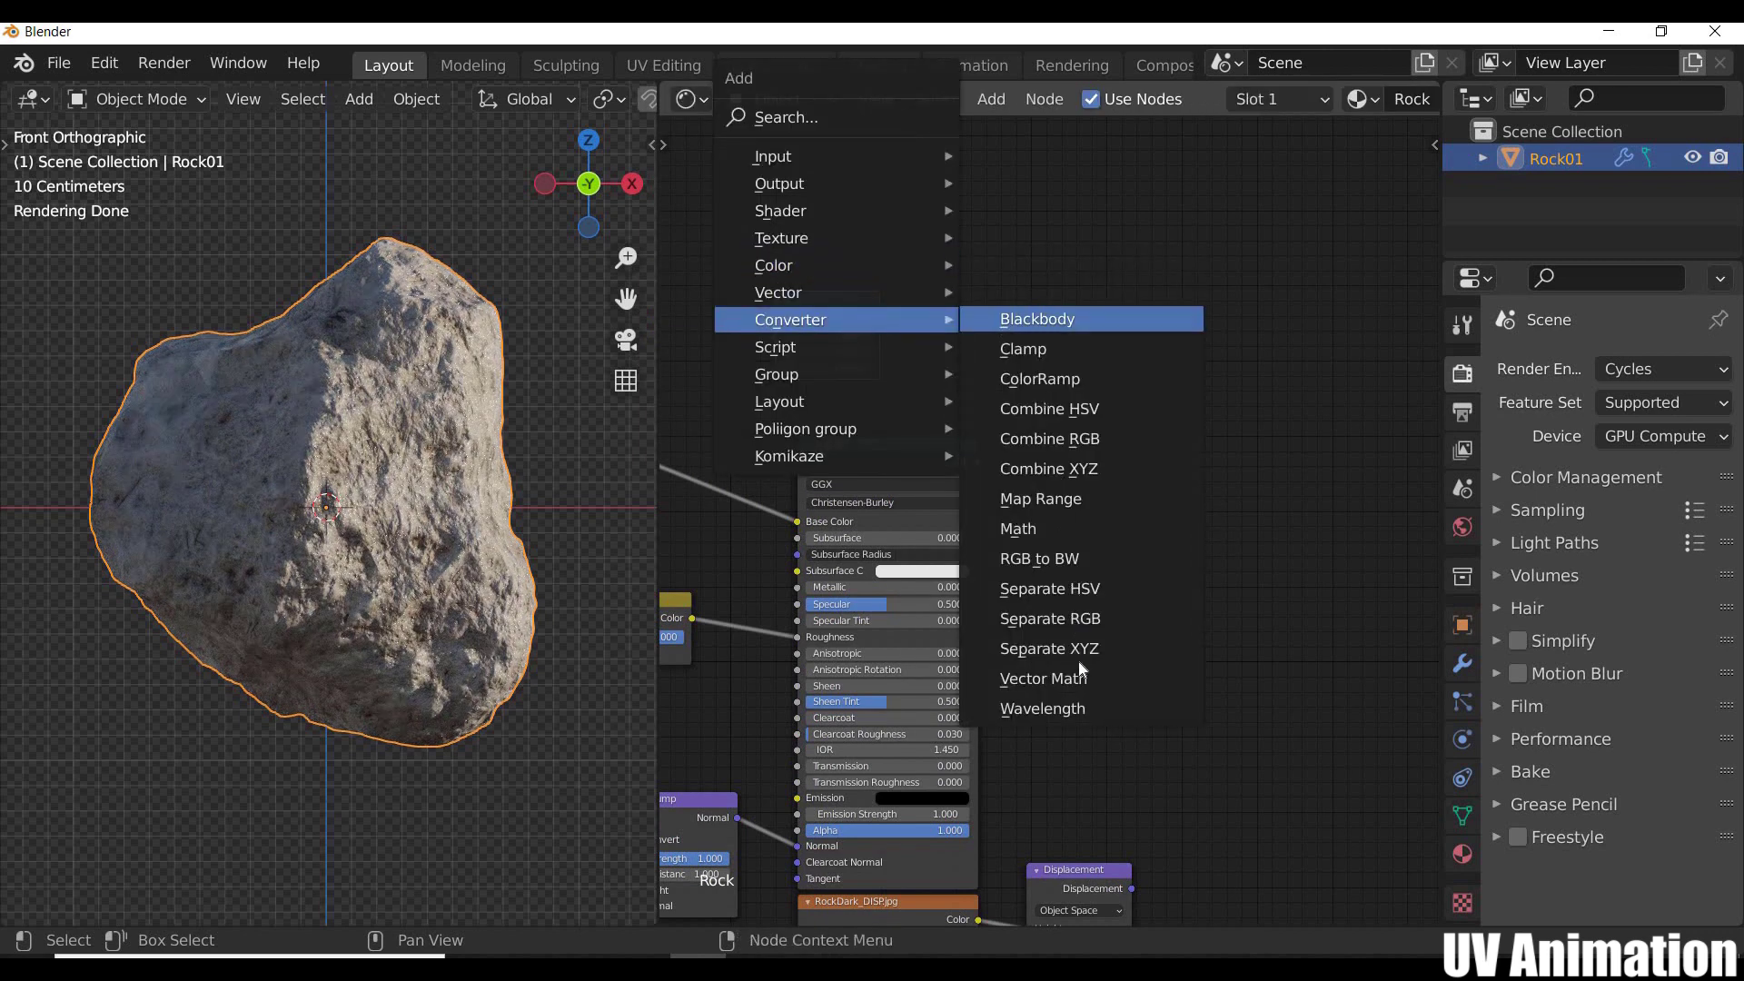
click(1042, 678)
click(893, 172)
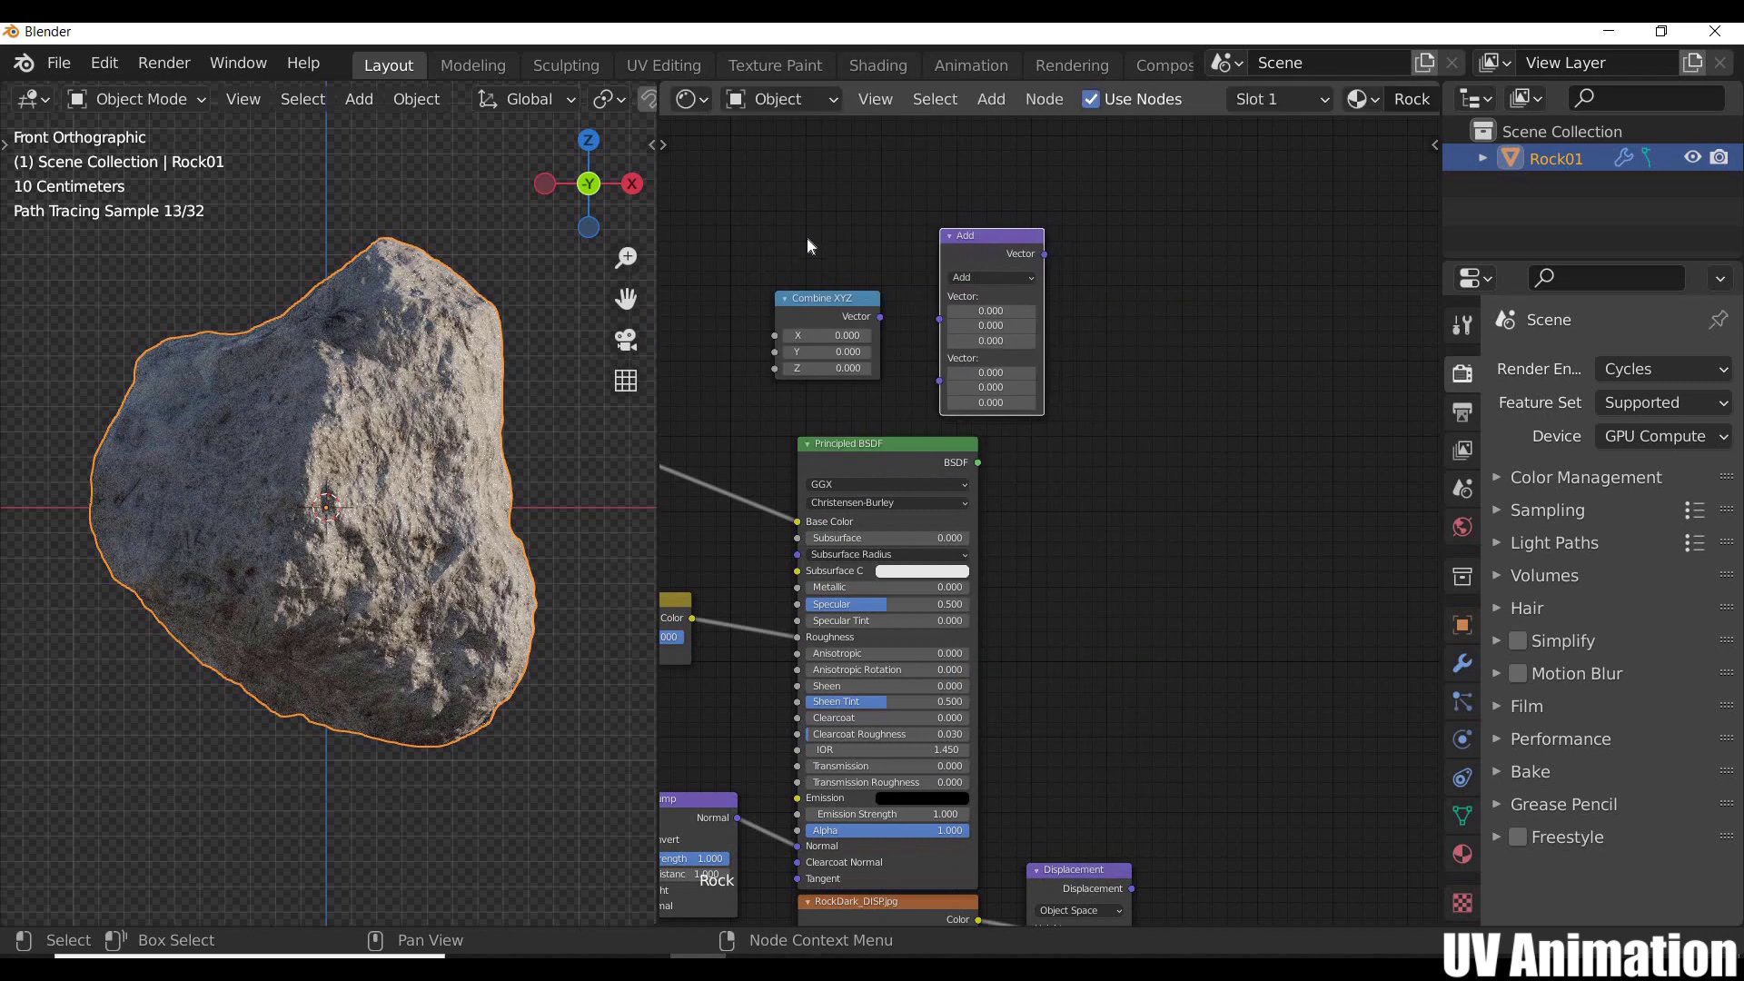
scroll(796, 220, up, 5)
drag(799, 220, 985, 335)
scroll(985, 335, down, 3)
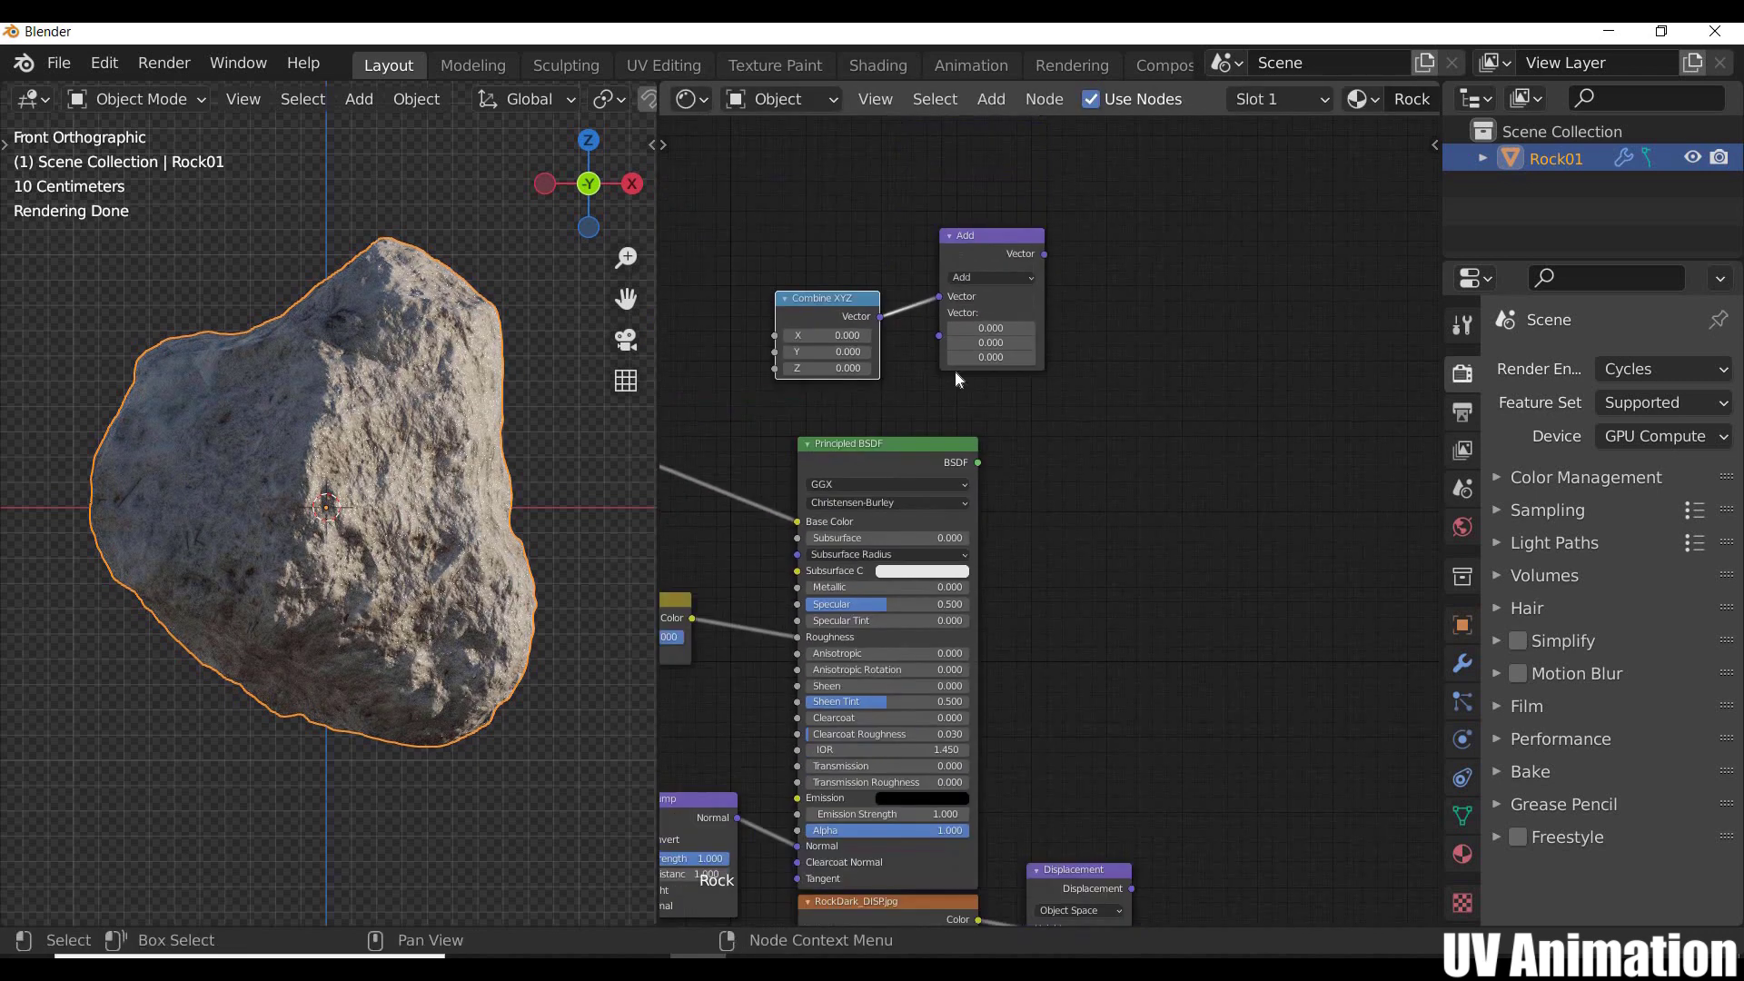
key(g)
click(805, 626)
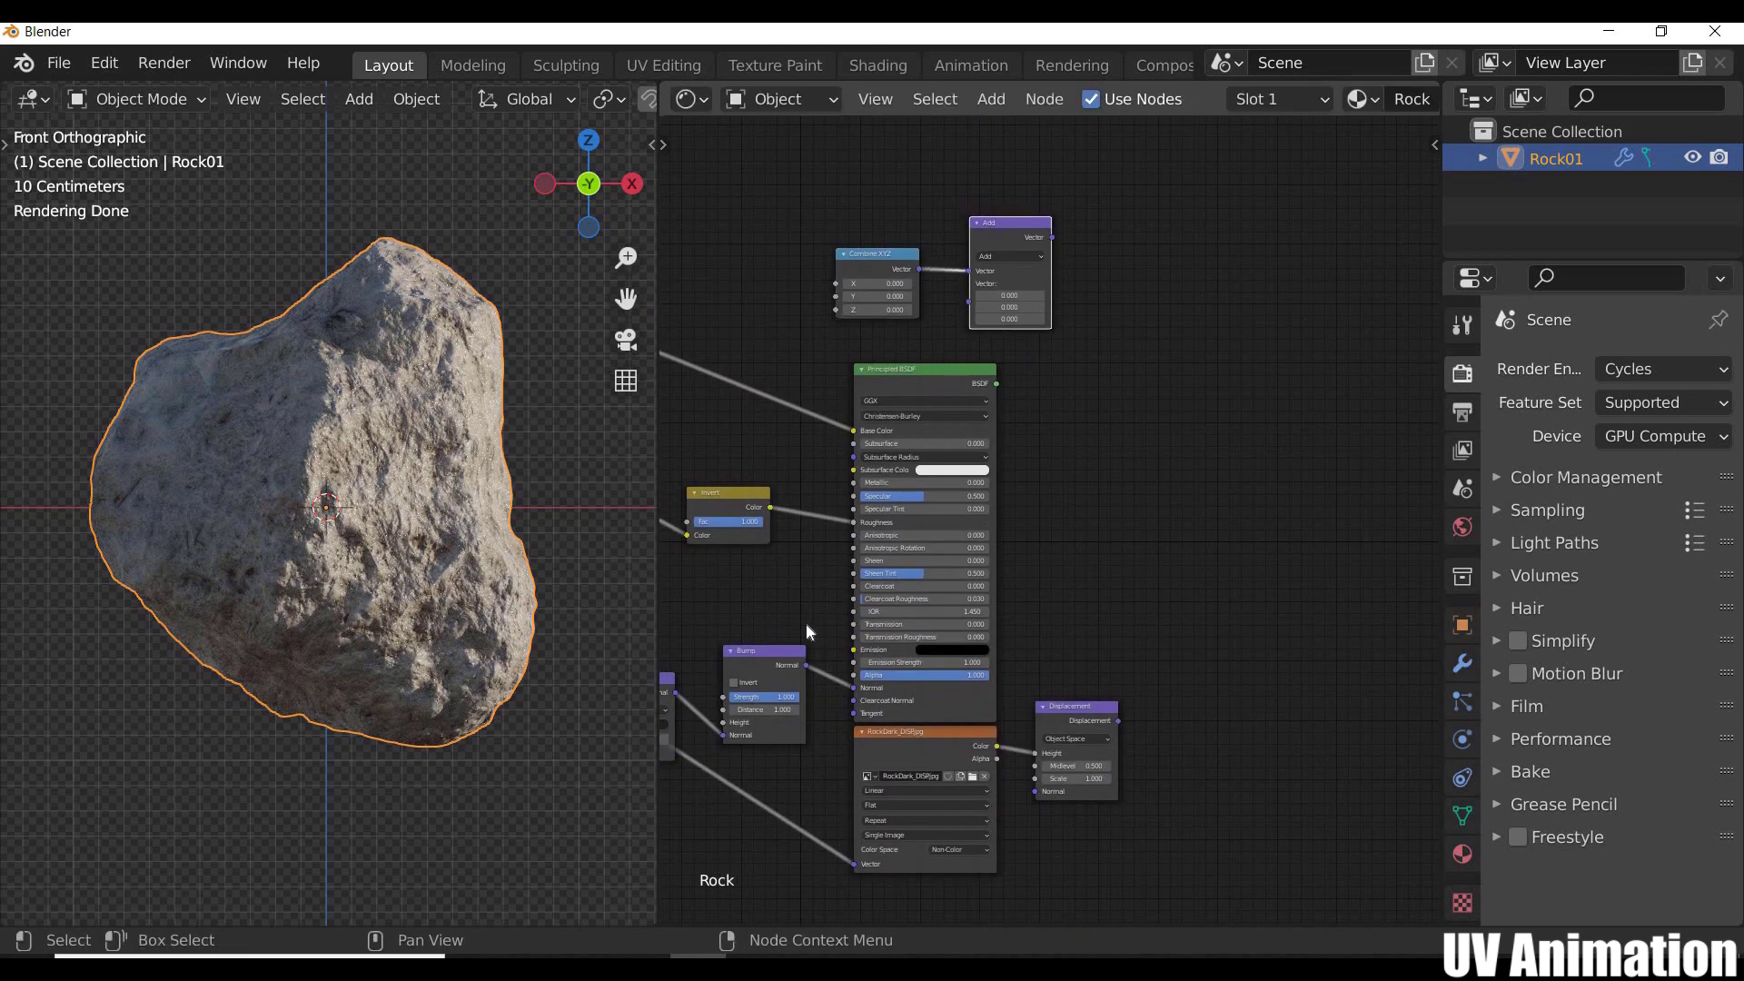
Step: Link the Normal output of the RockDark Bump node to the second Vector input of the Add node
scroll(847, 605, up, 3)
middle_drag(738, 694, 962, 629)
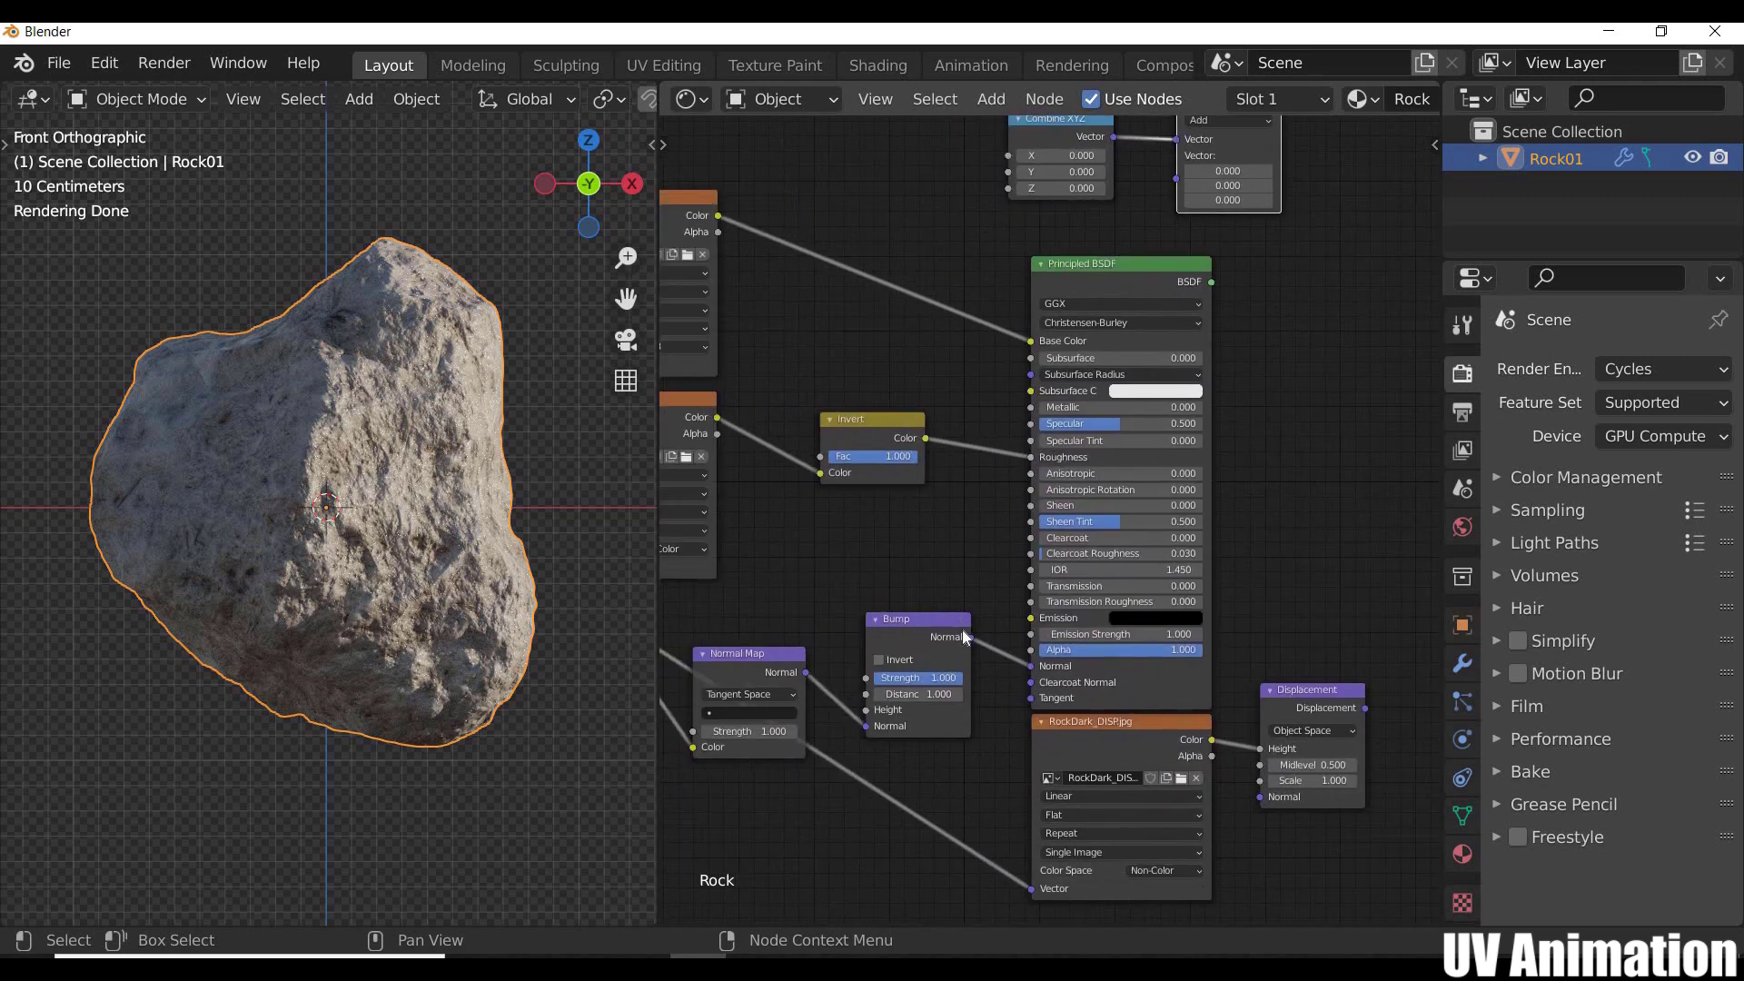
scroll(756, 652, up, 4)
middle_drag(1064, 664, 919, 660)
scroll(832, 767, down, 5)
middle_drag(832, 767, 767, 910)
drag(813, 762, 1002, 334)
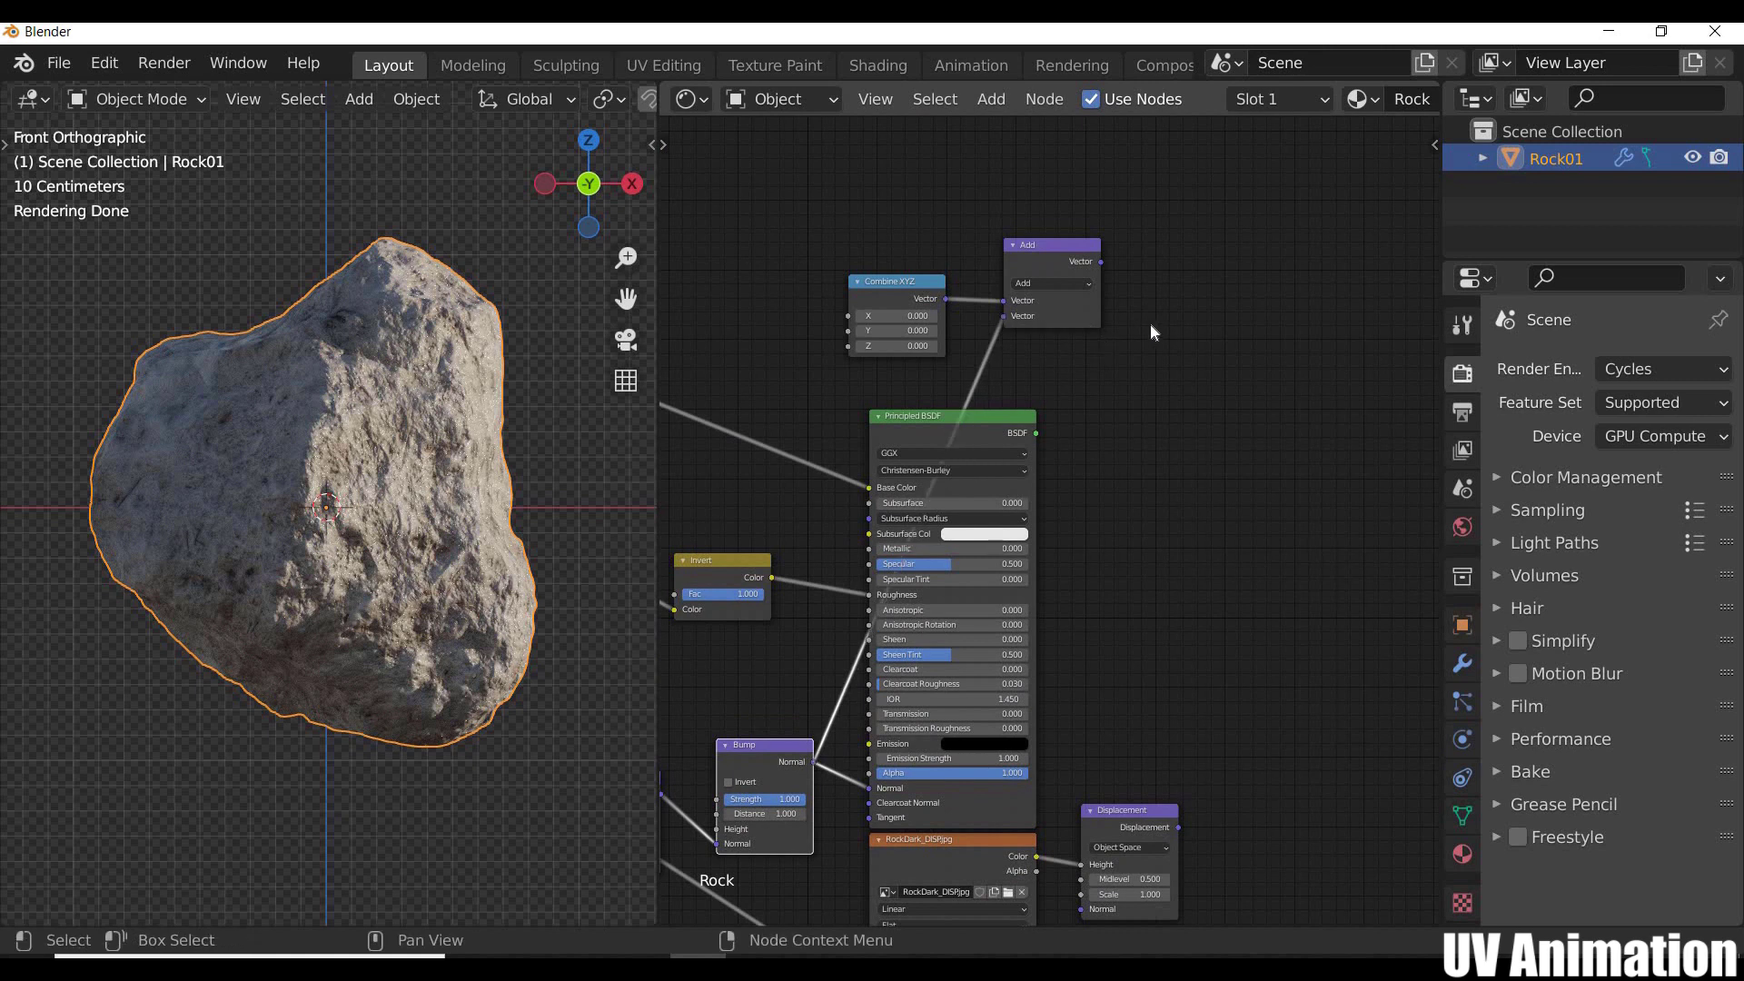
Step: Add a Separate XYZ node after the Add node and link the Add node's Vector output to its Vector input
scroll(1139, 301, up, 4)
middle_drag(1138, 298, 1059, 462)
key(shift+a)
mouse_move(1028, 465)
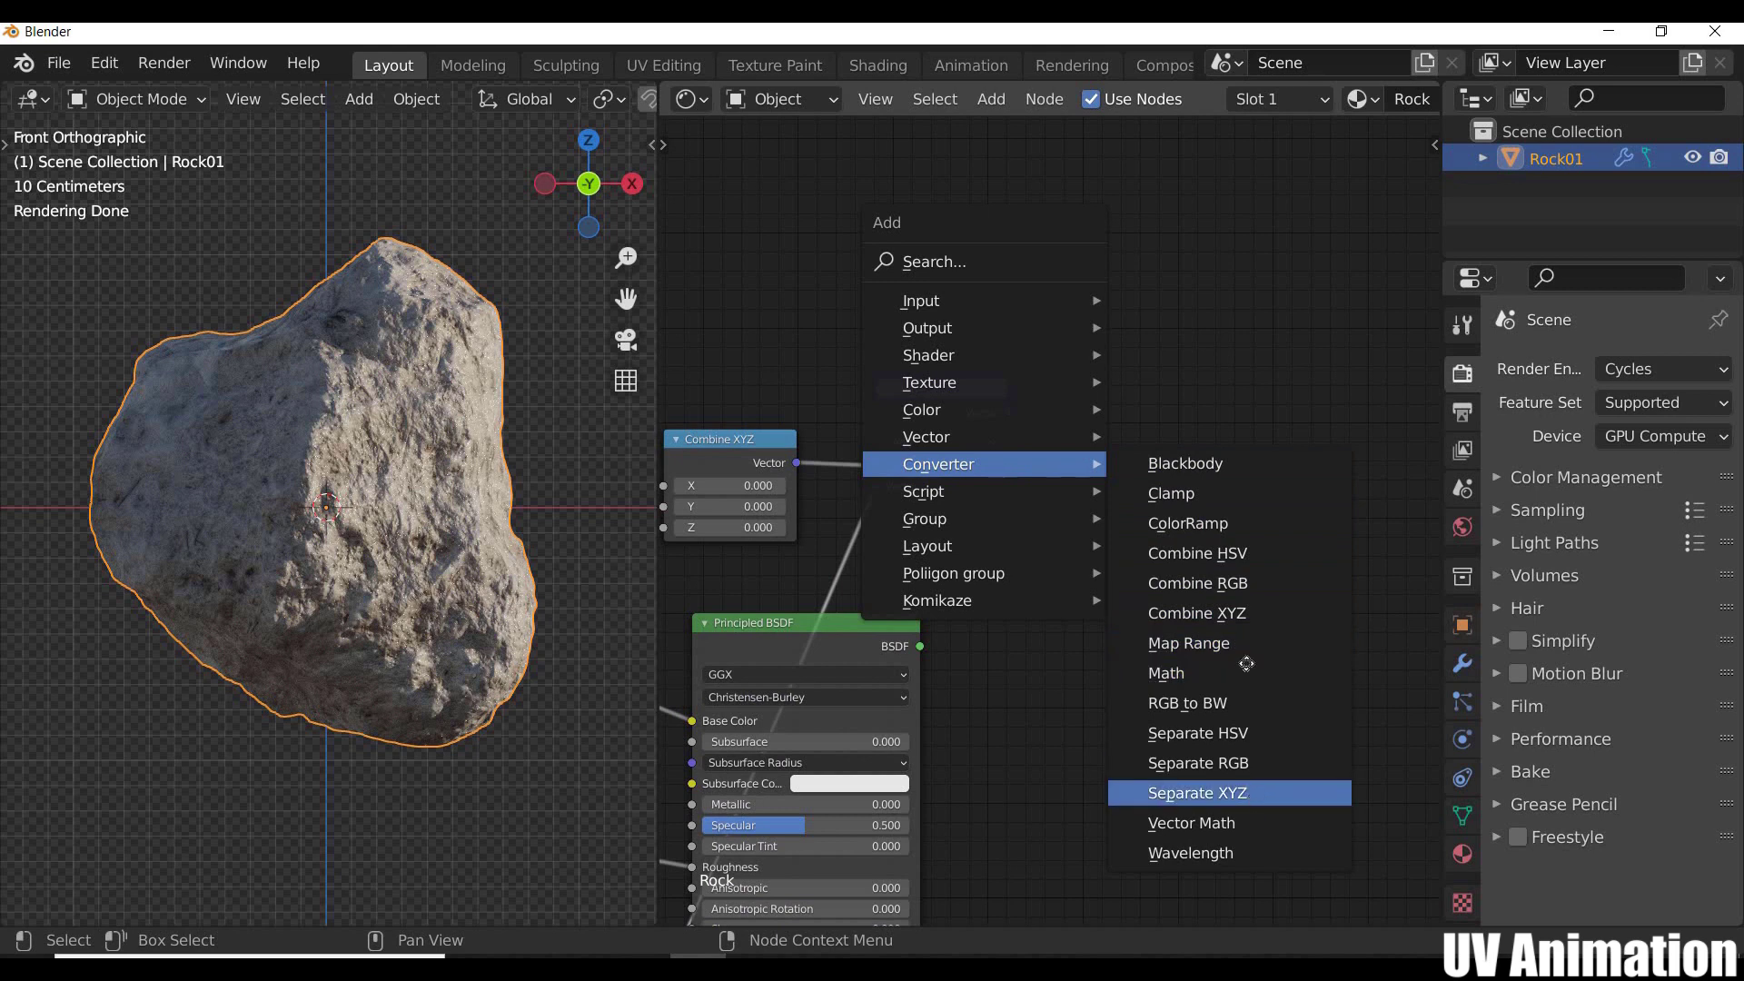
click(1258, 796)
click(1073, 353)
drag(1008, 414, 1074, 479)
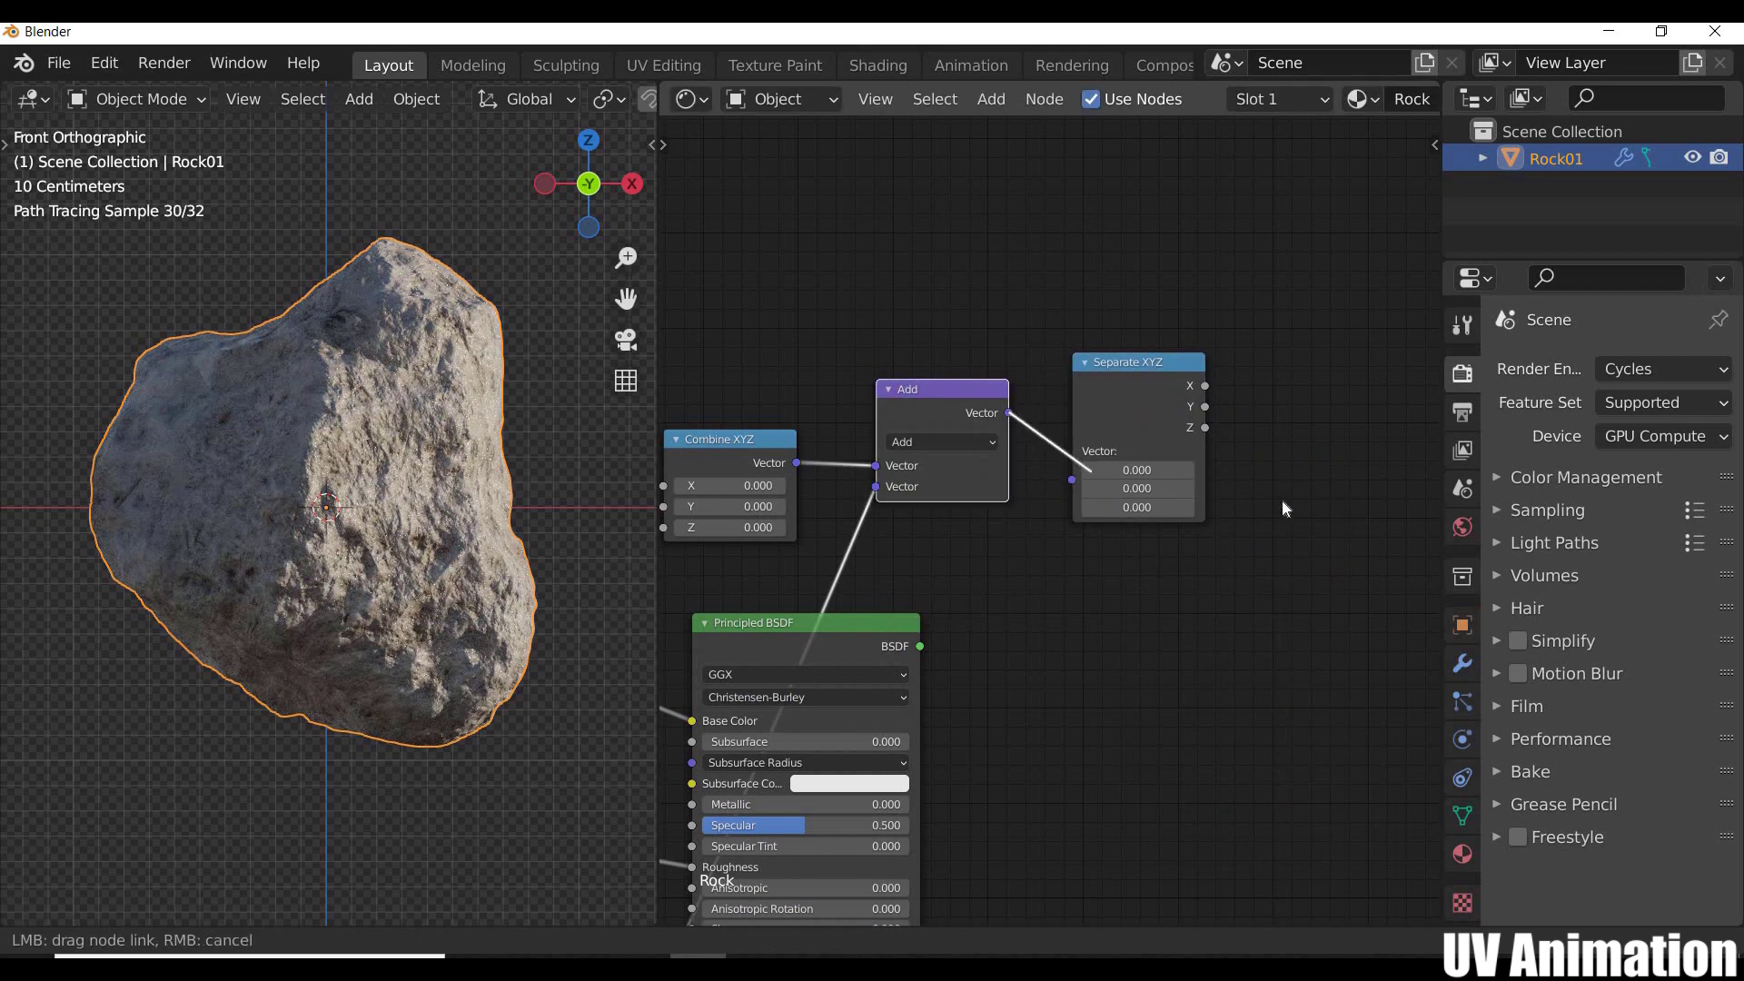
middle_drag(1059, 482, 1046, 485)
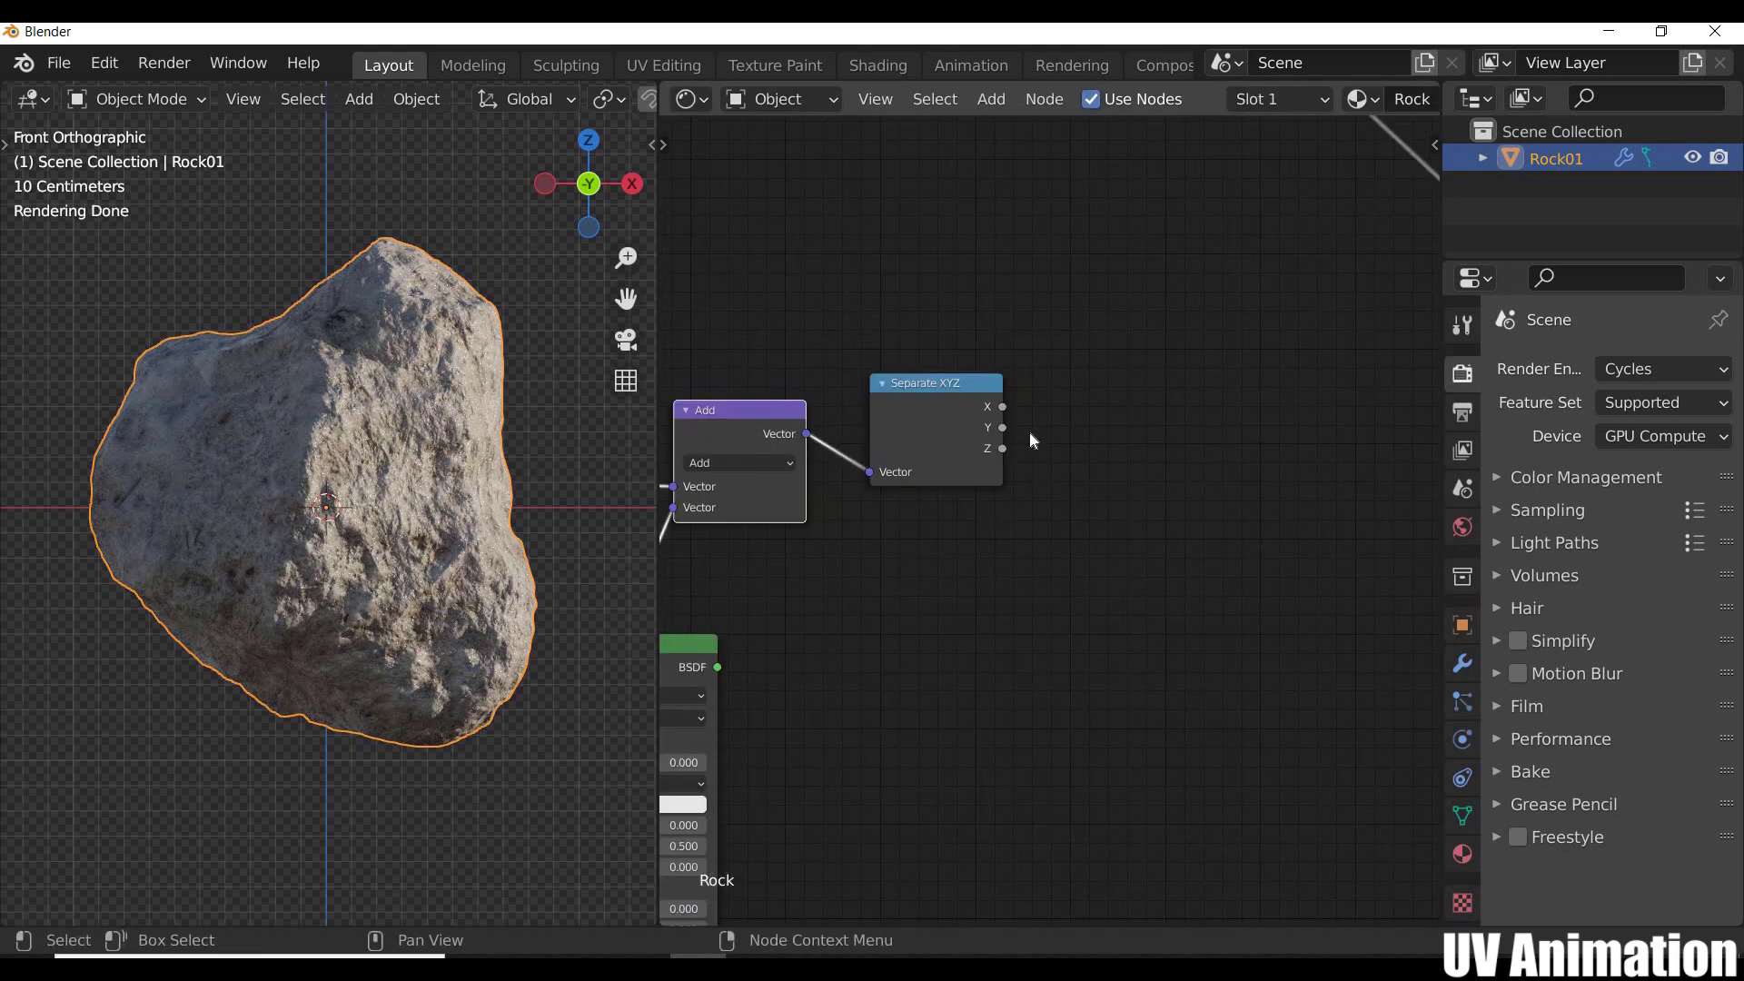
Step: Preview the Separate XYZ node's outputs on the rock, cycling to Z, and inspect the resulting mask
ctrl+shift+click(957, 389)
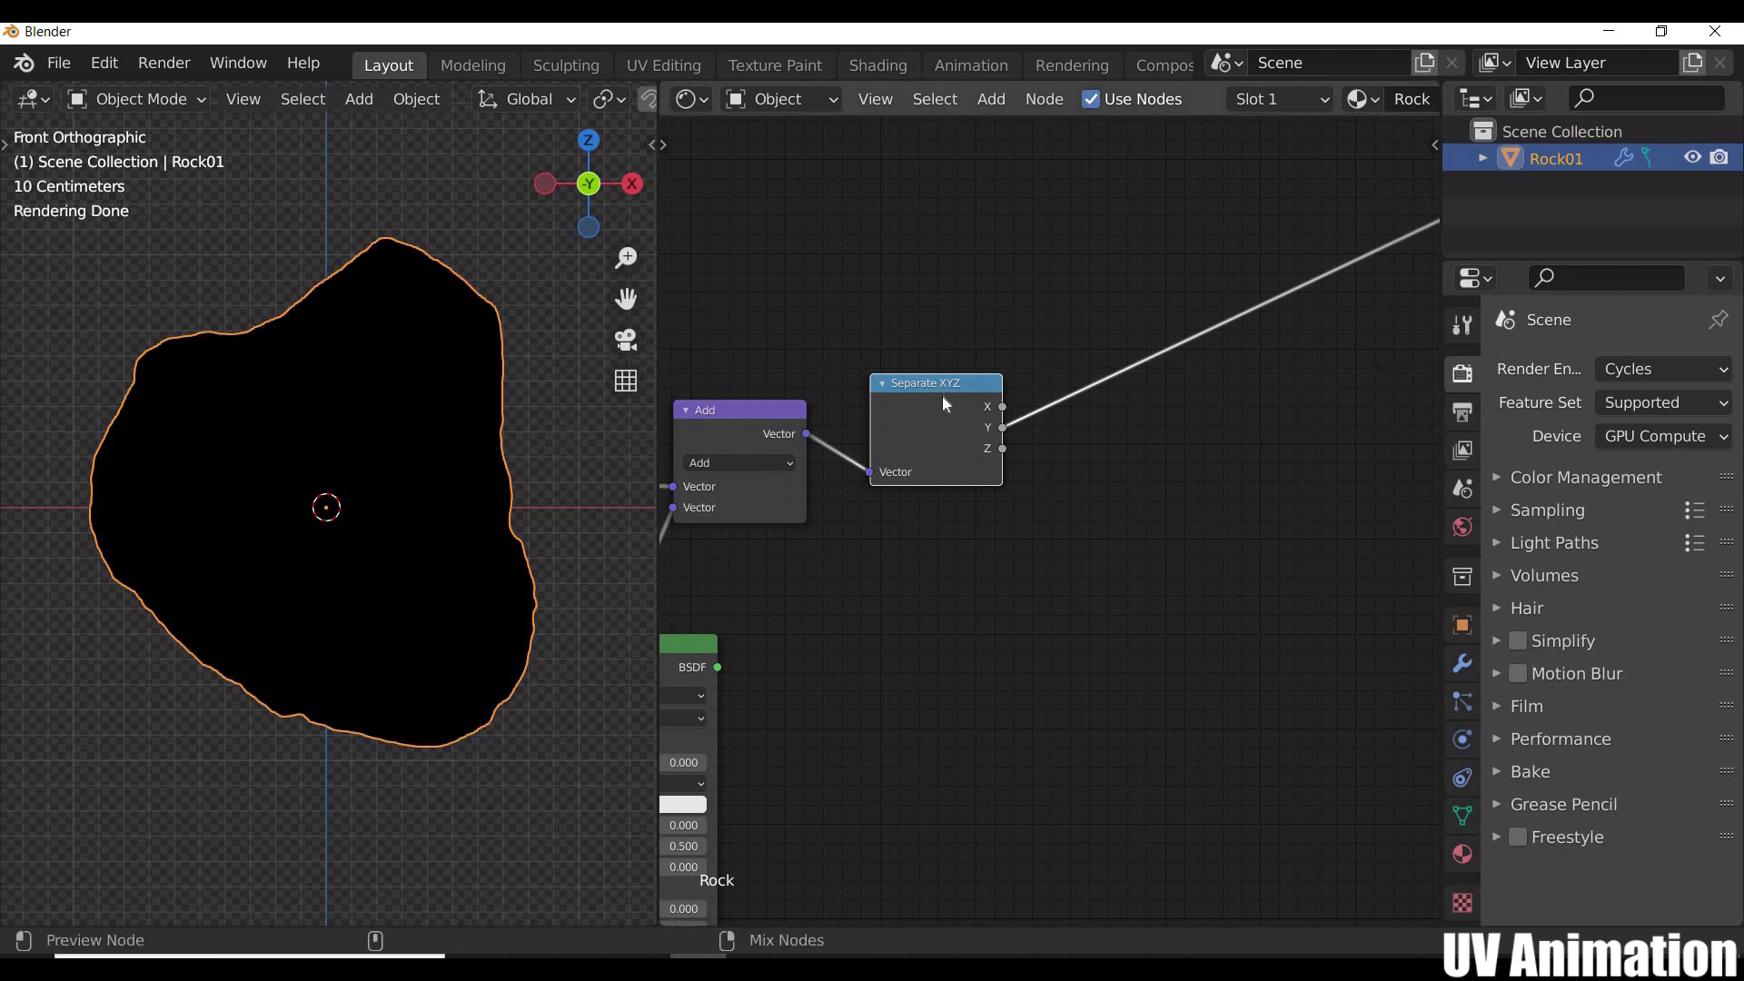
ctrl+shift+click(941, 396)
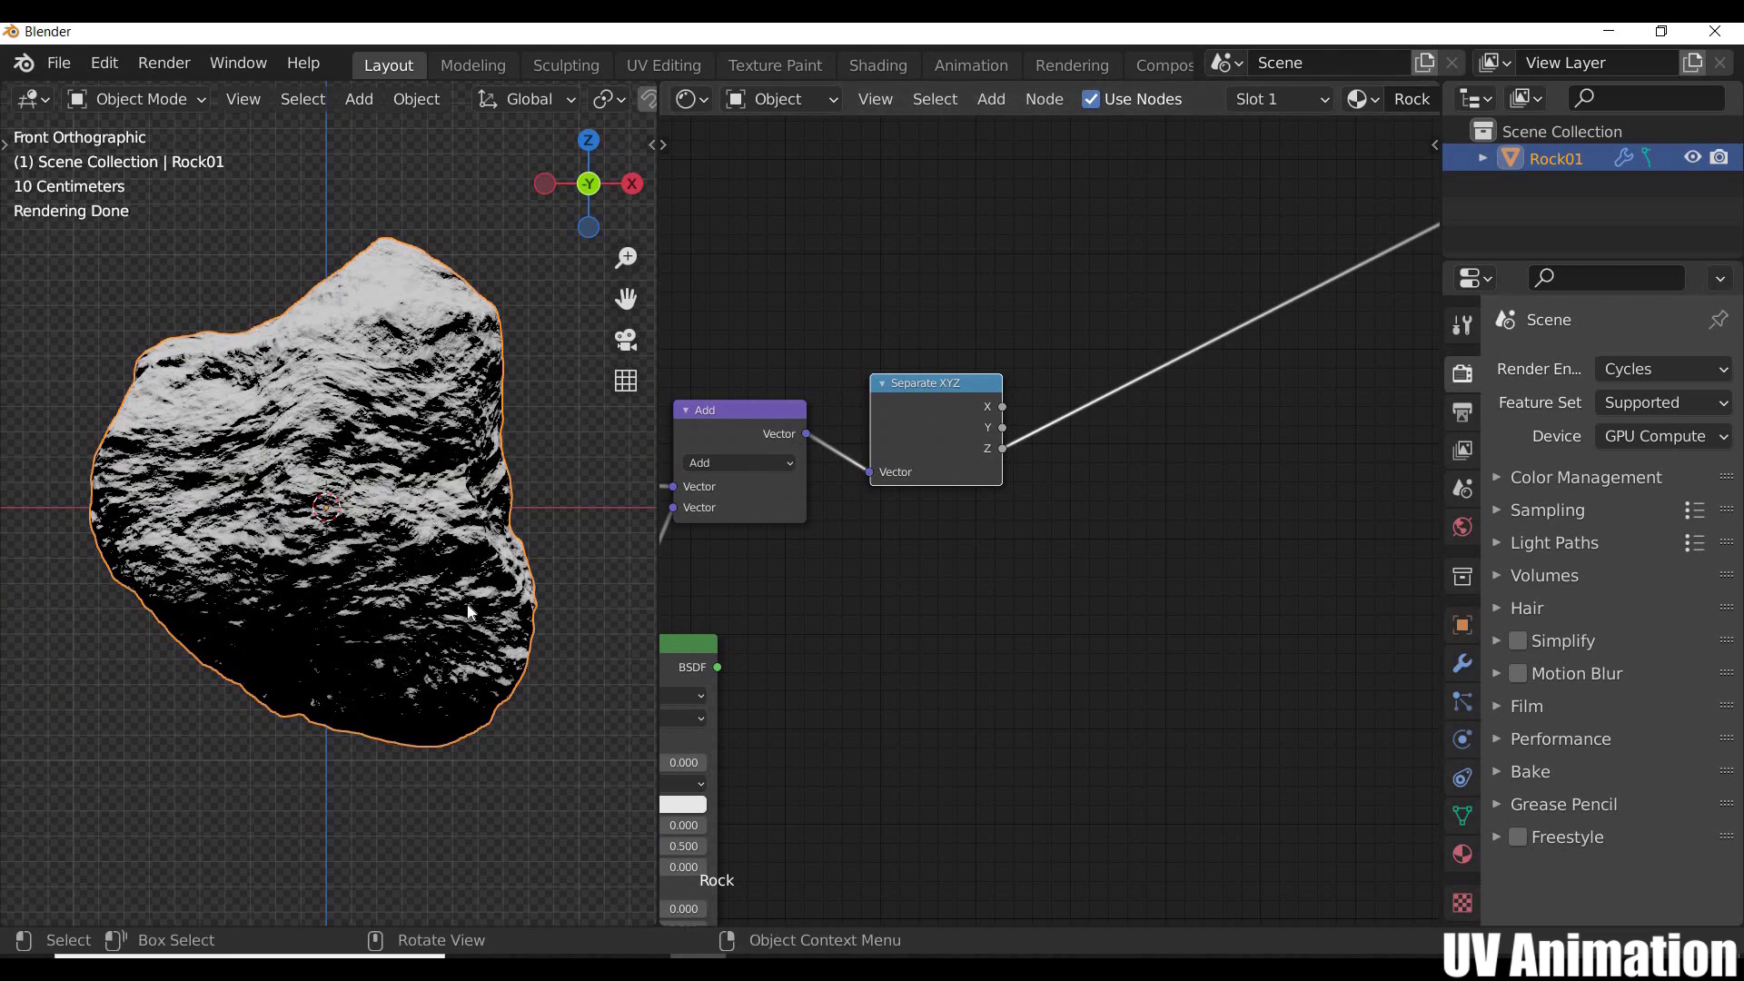
scroll(532, 532, down, 2)
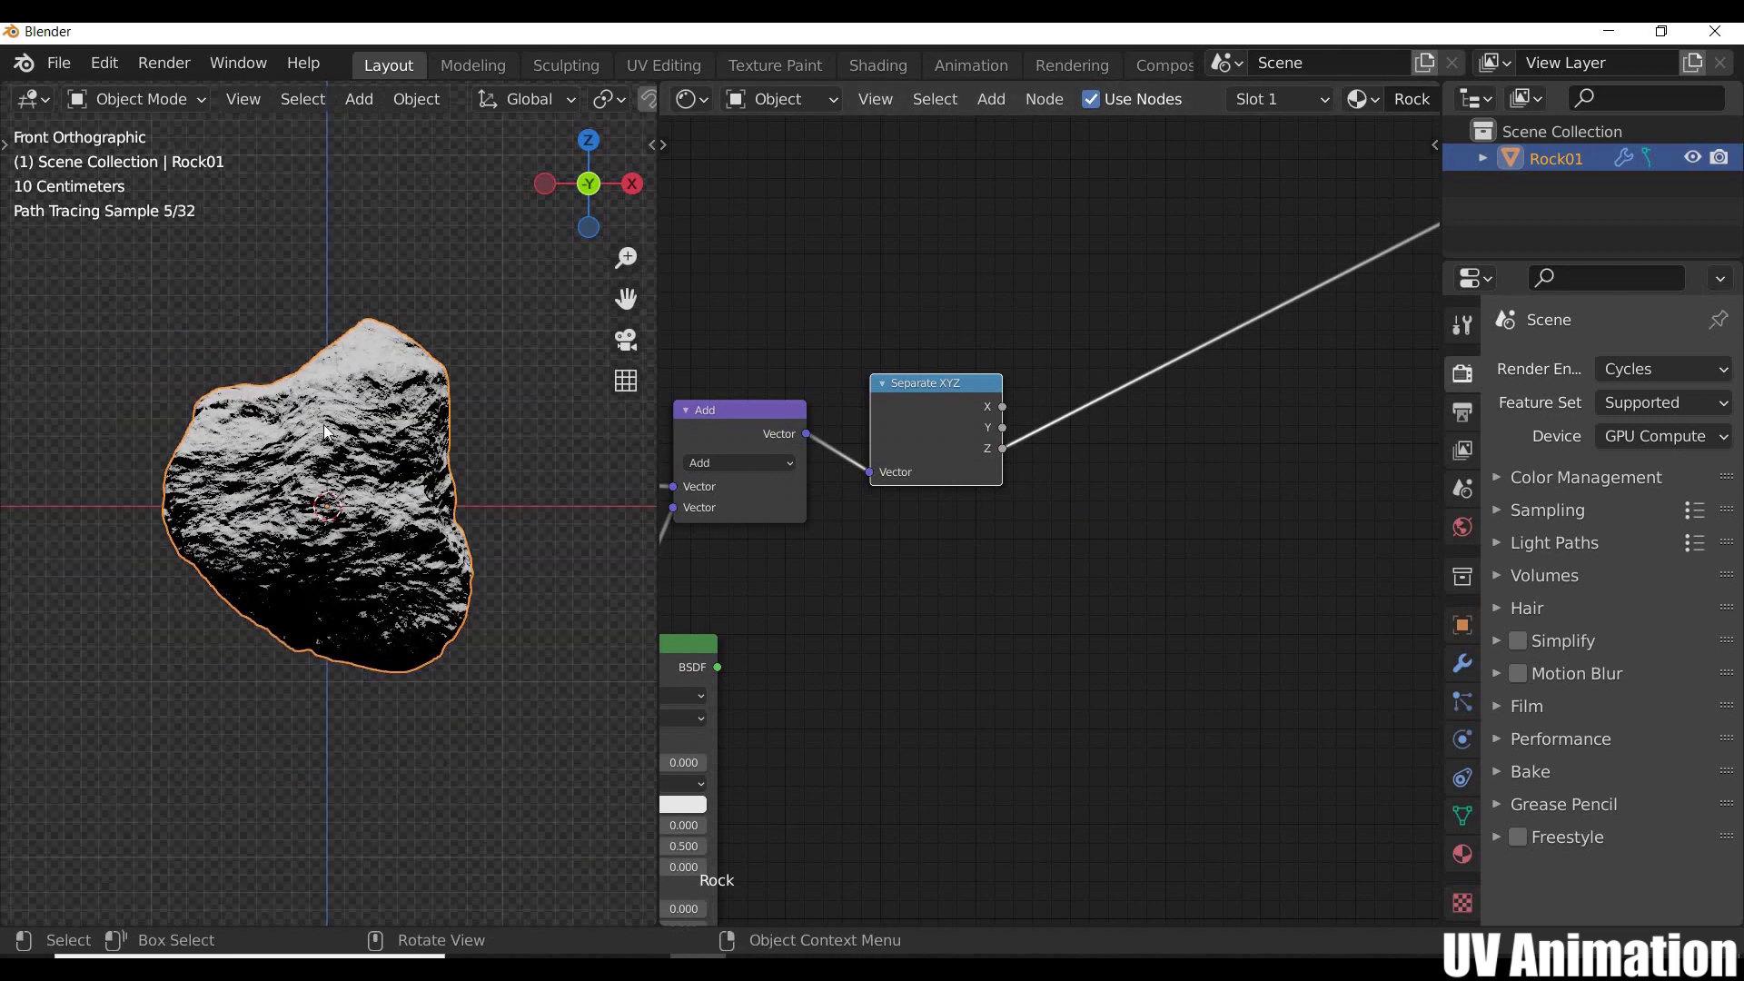
scroll(341, 370, up, 2)
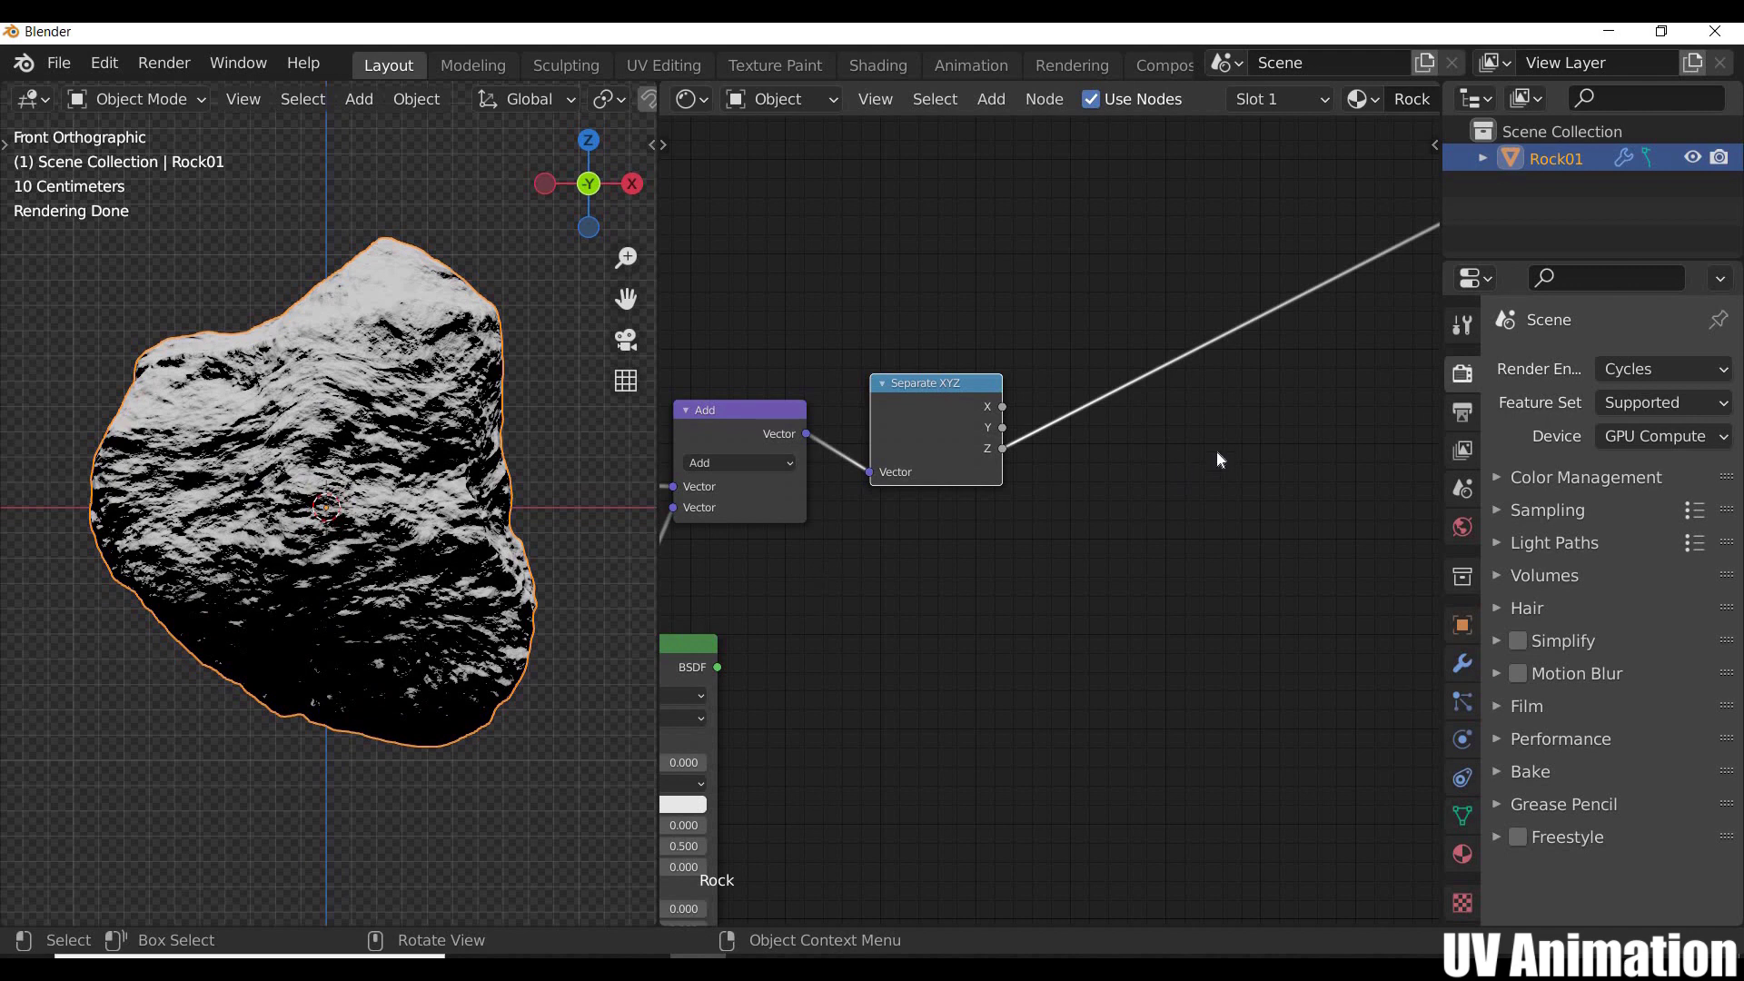
Step: Insert a ColorRamp node on the link between Separate XYZ's Z output and the Viewer
middle_drag(798, 449, 574, 482)
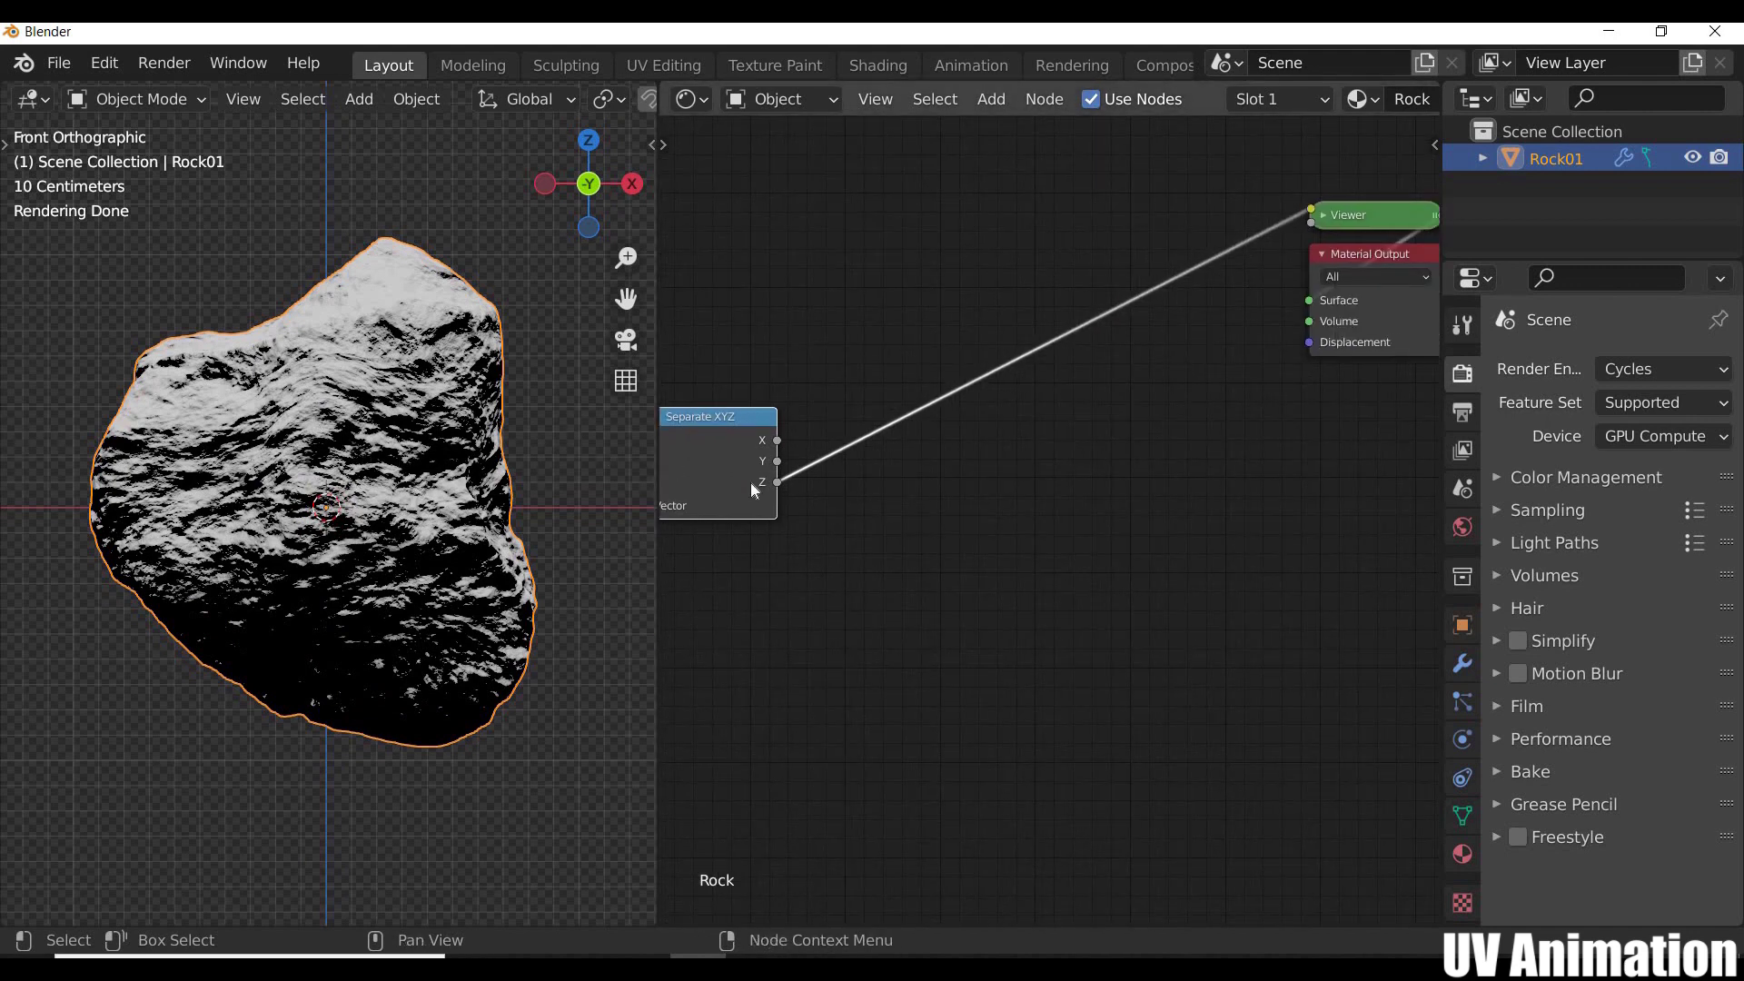
key(shift+a)
mouse_move(731, 488)
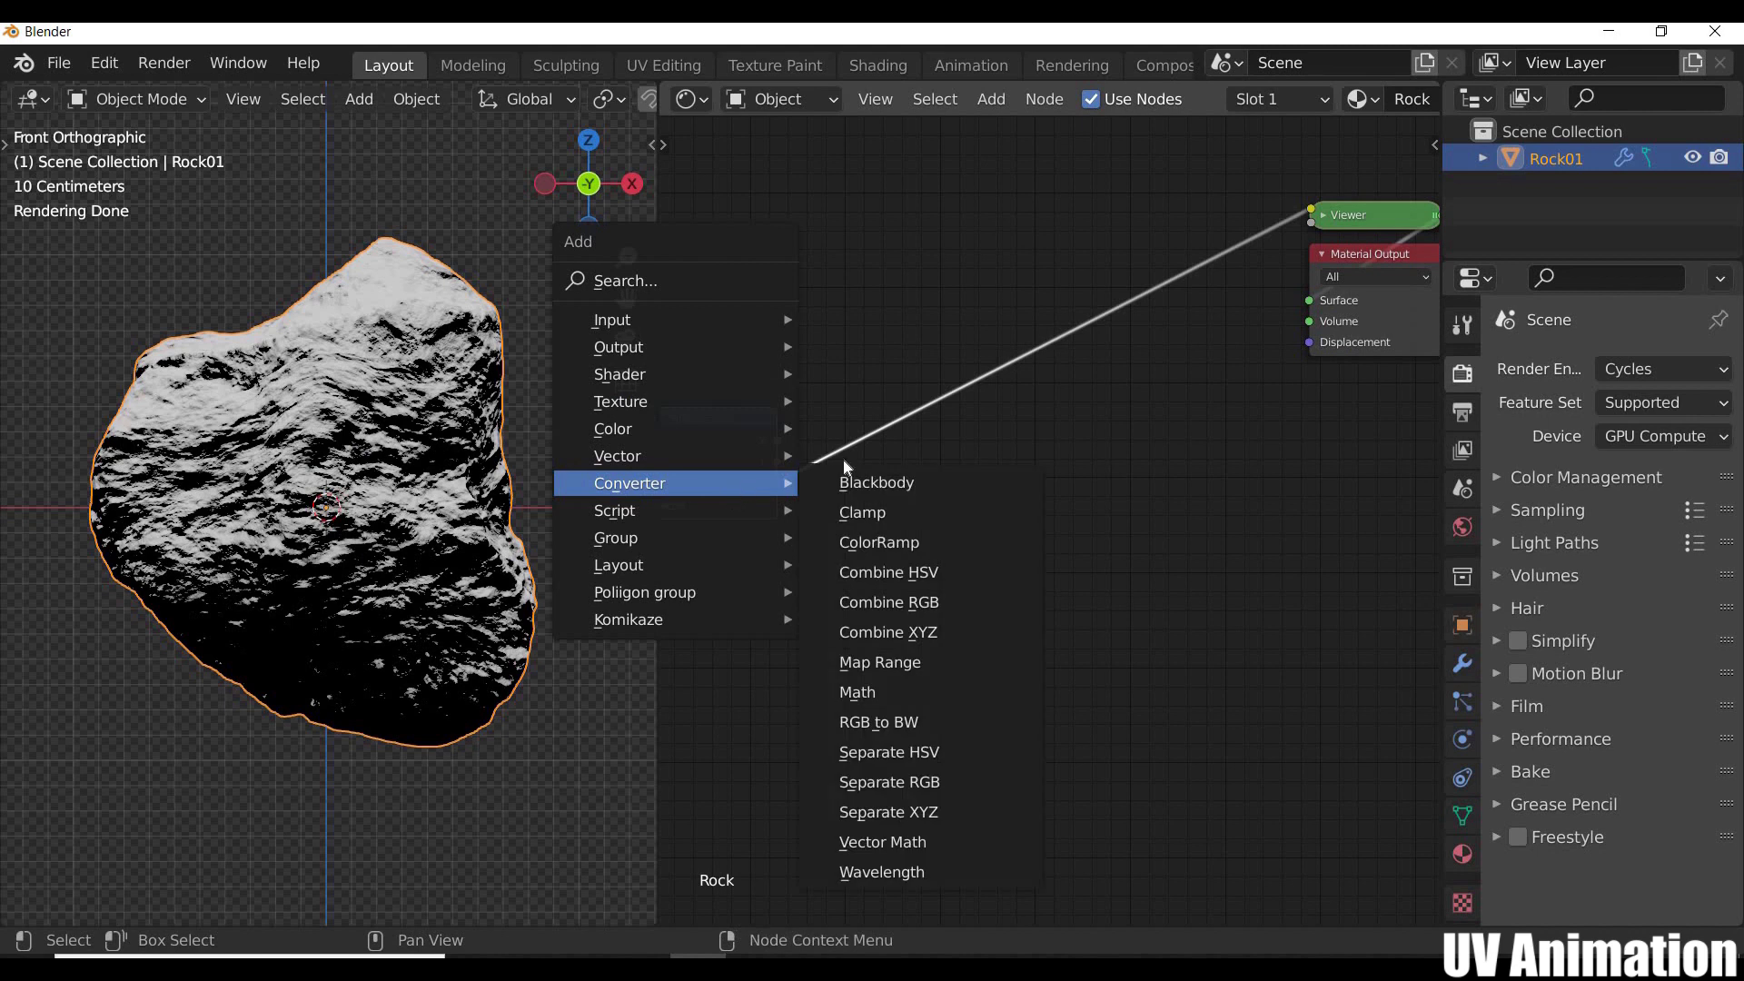
click(885, 544)
click(810, 396)
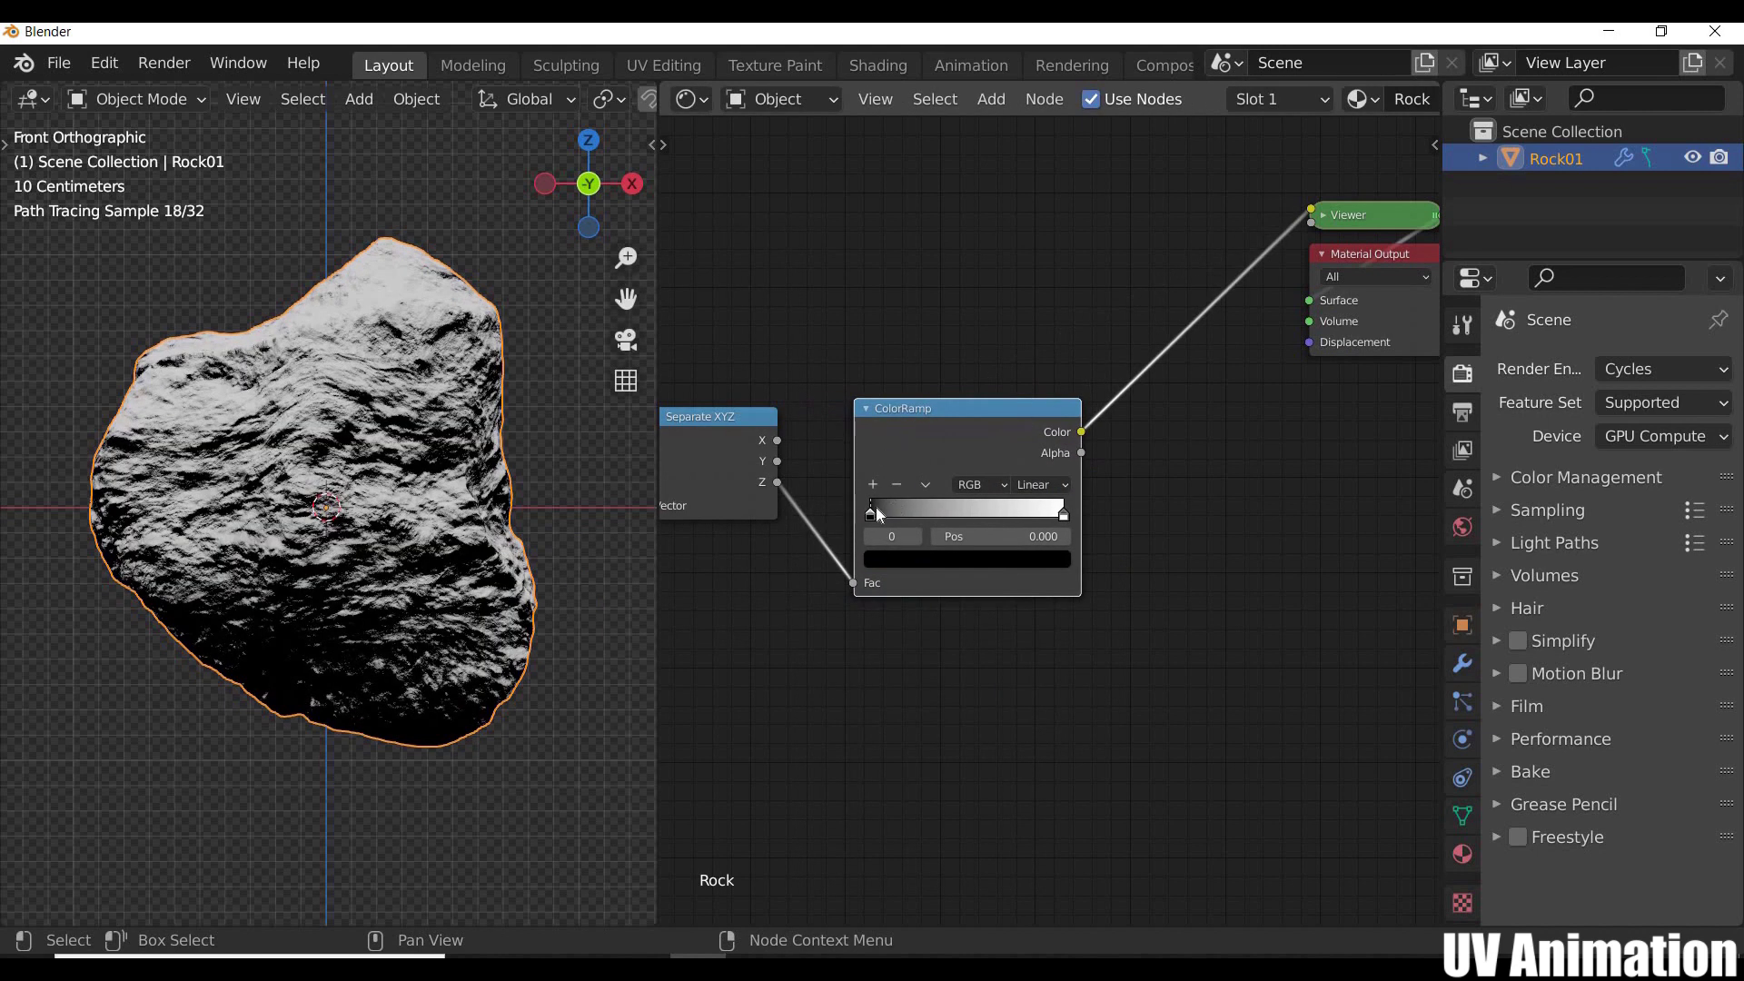
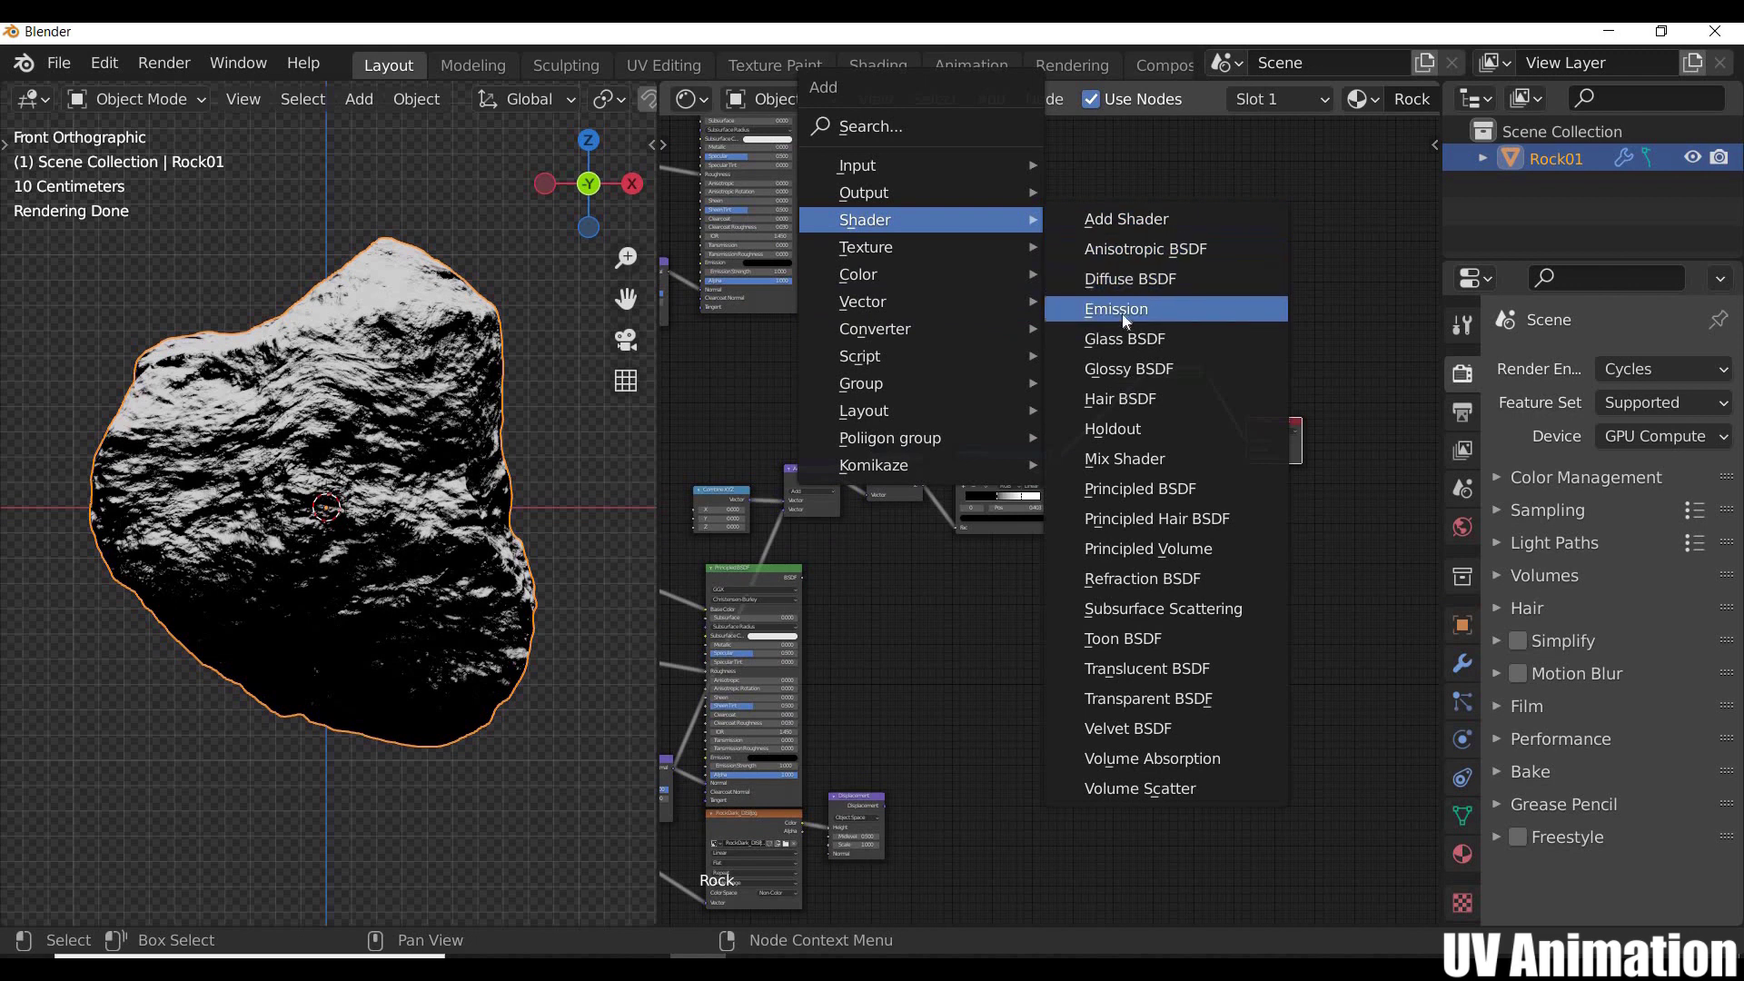
Step: Add a Mix Shader node and link the upper Principled BSDF to its first Shader input and the RockDark Principled BSDF to its second
click(1125, 458)
click(963, 207)
middle_drag(881, 289, 945, 587)
drag(927, 426, 1263, 631)
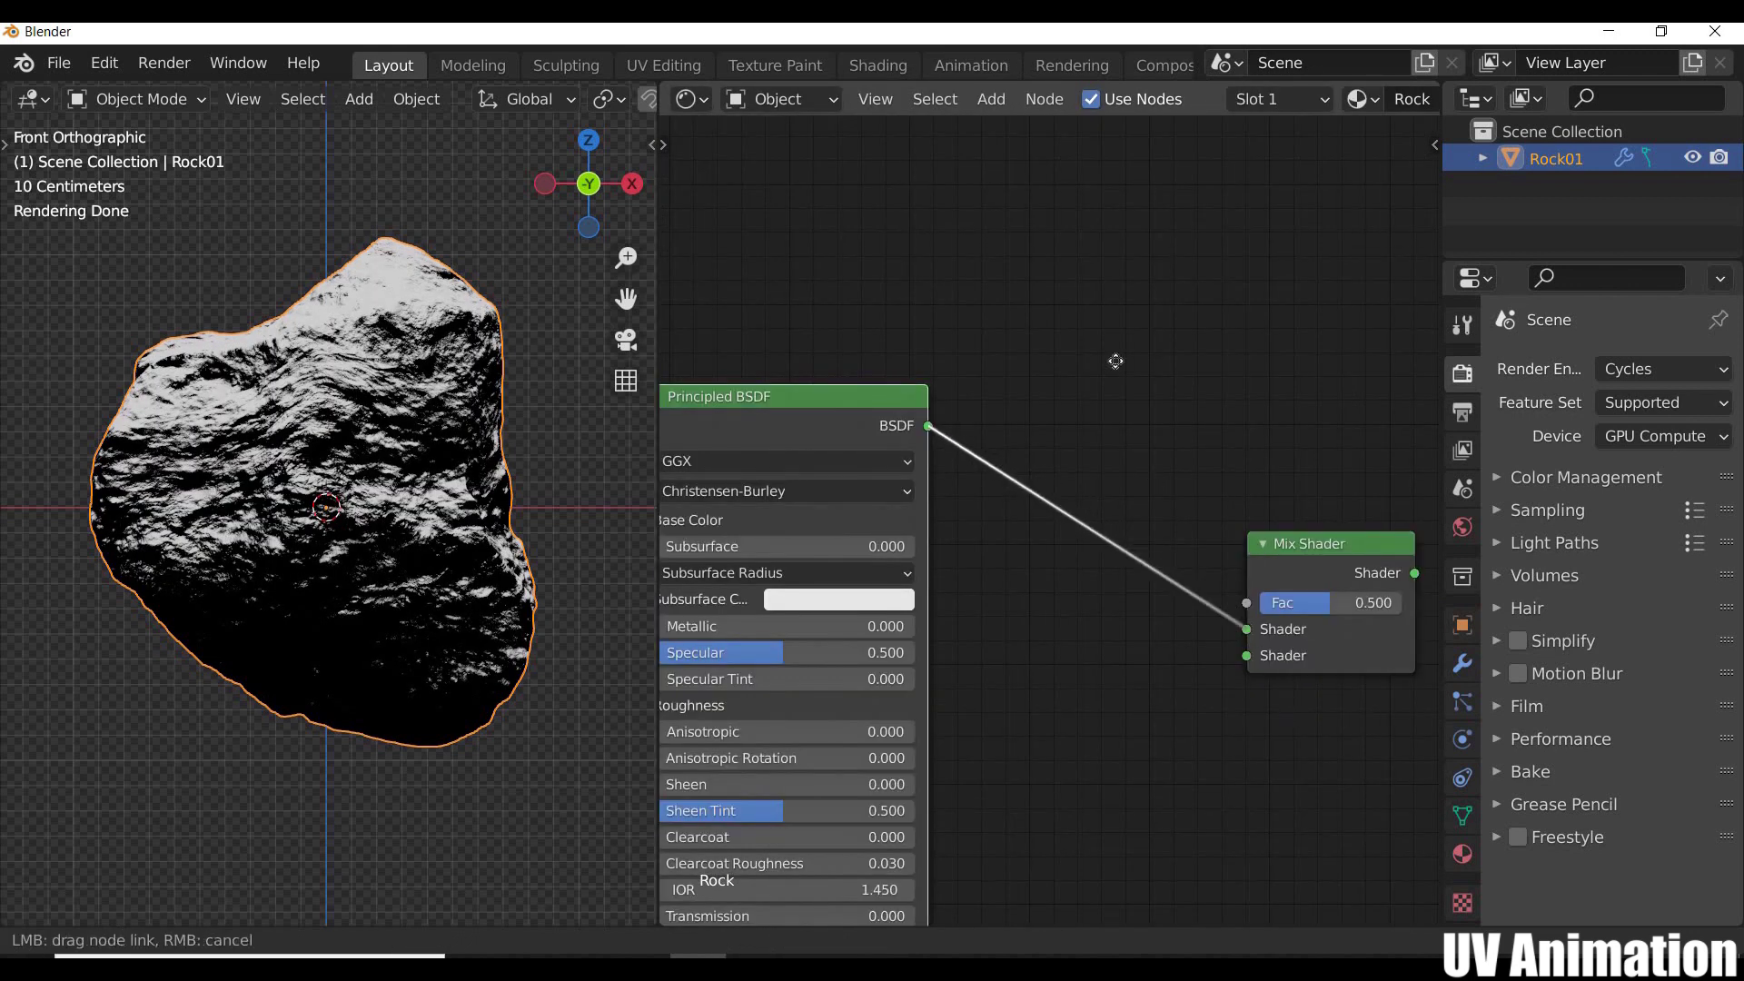
scroll(1082, 193, down, 5)
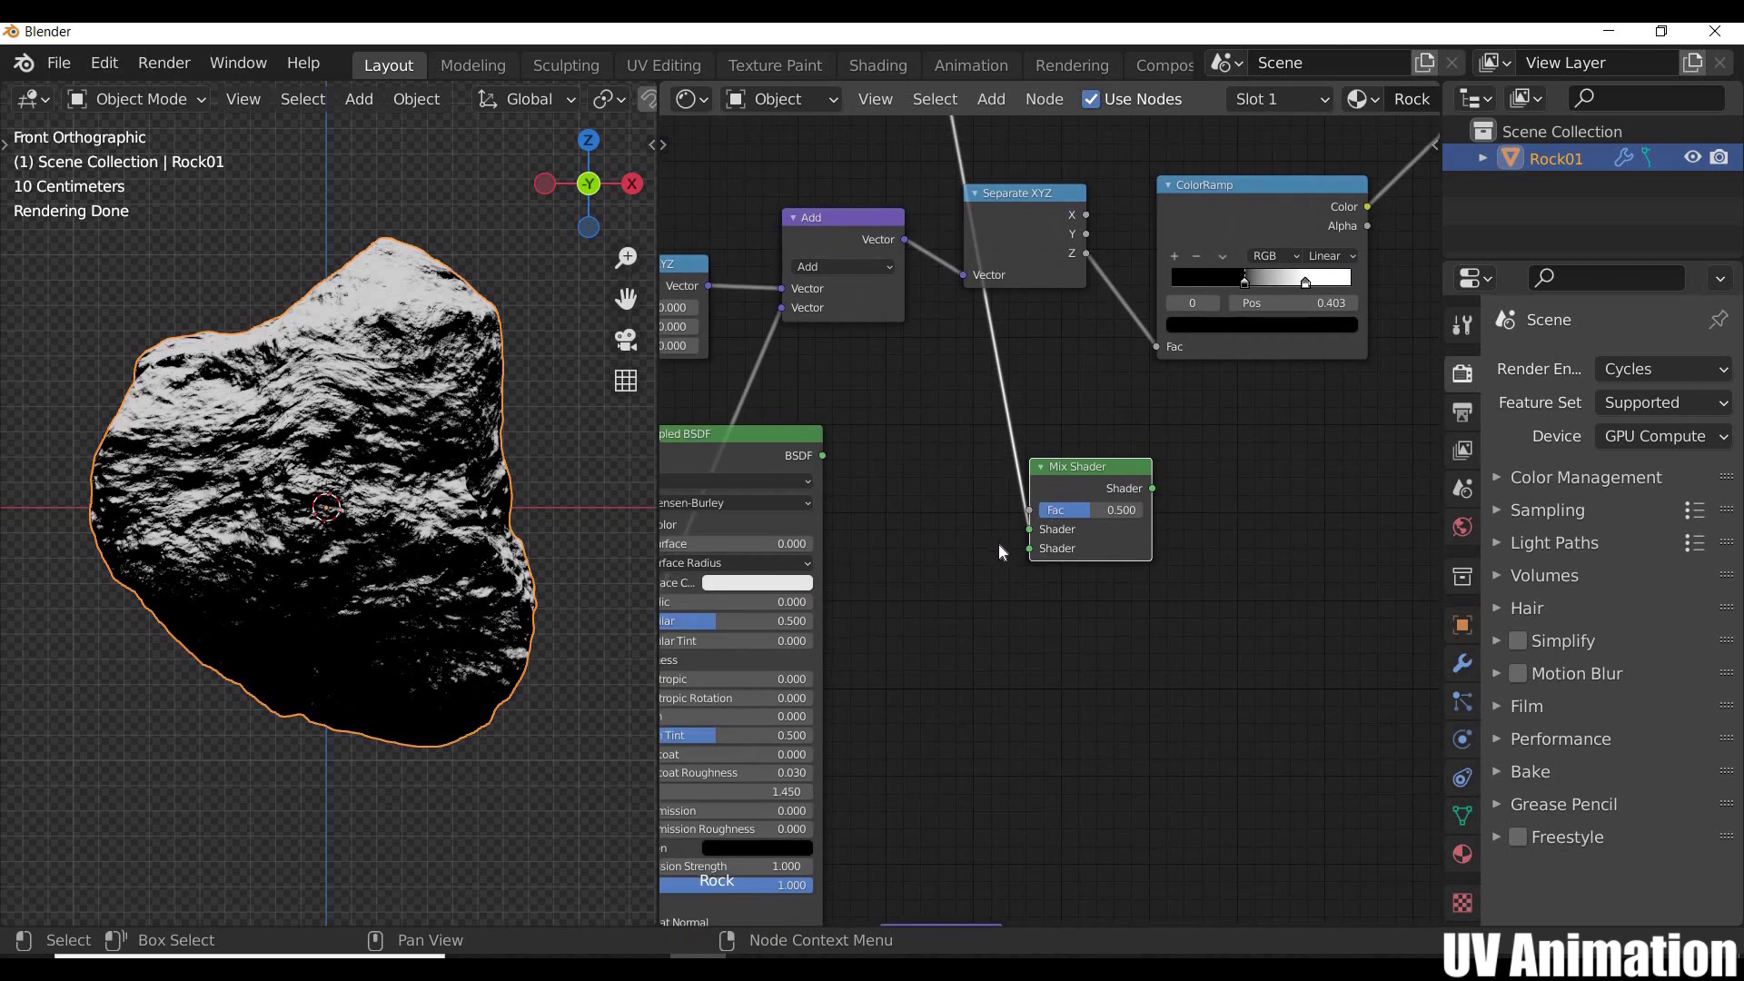
drag(822, 455, 1029, 548)
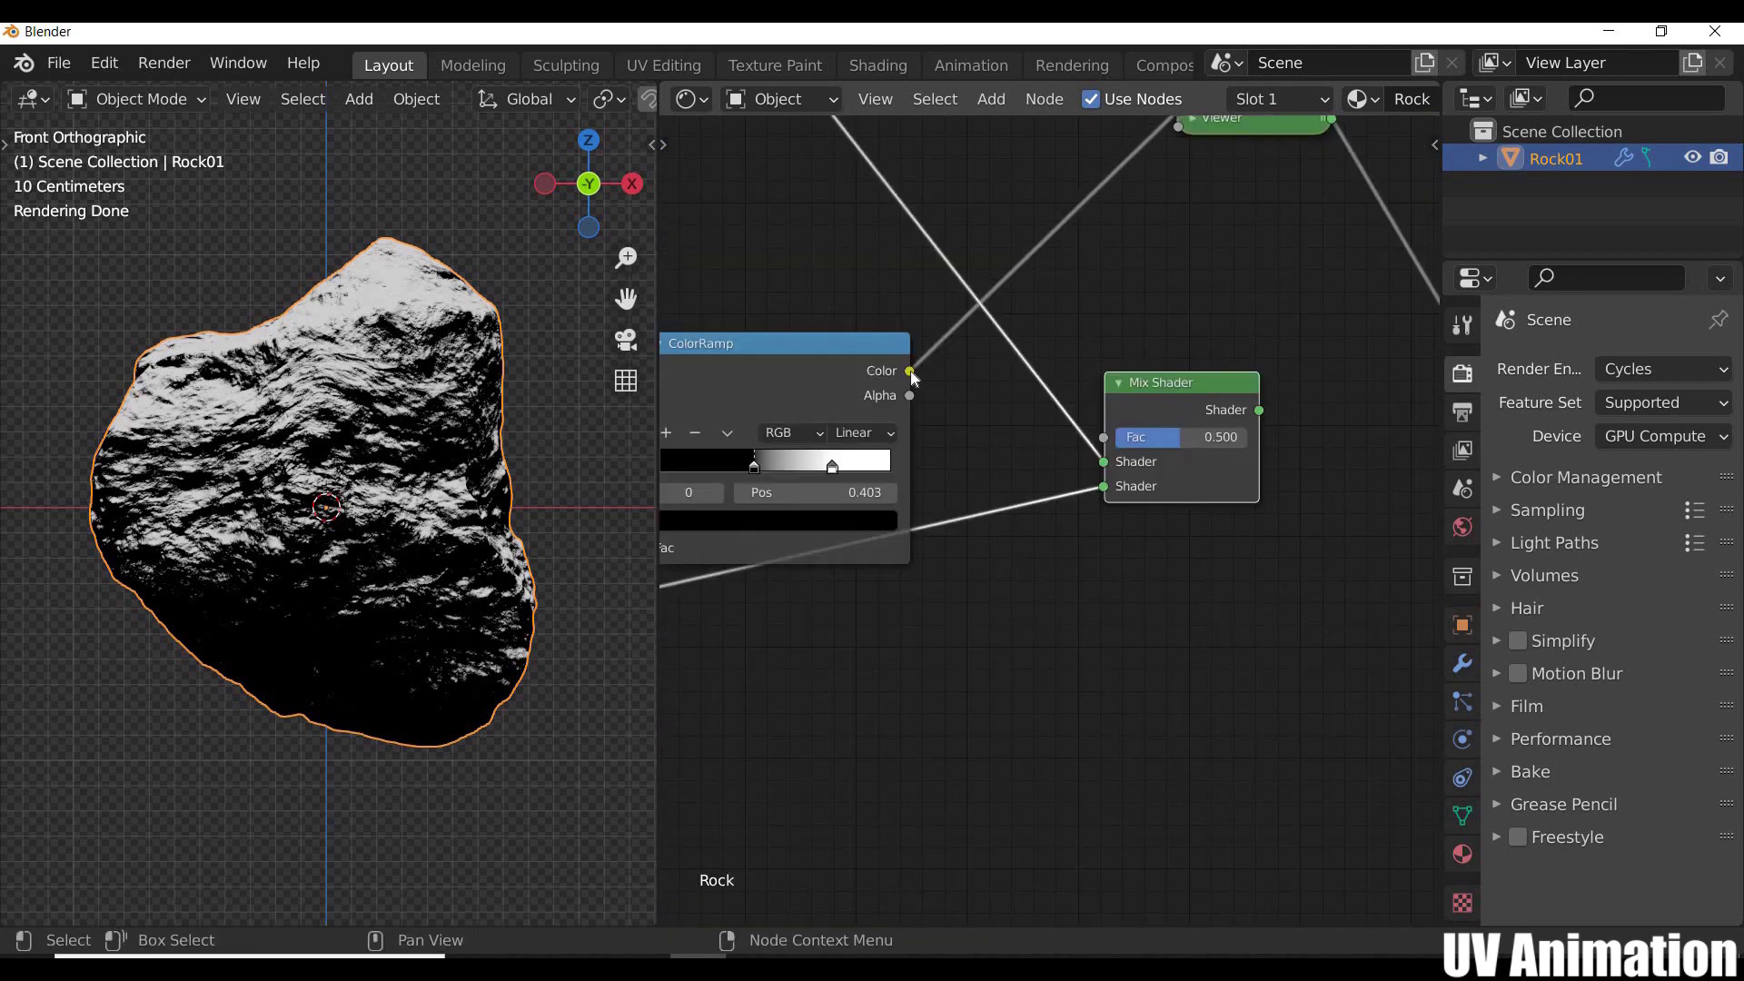
Step: Link the ColorRamp's Color to the Mix Shader's Fac and send the Mix Shader to the Material Output's Surface
drag(909, 371, 1107, 436)
scroll(1106, 427, down, 3)
middle_drag(1108, 385, 1023, 438)
scroll(1104, 514, up, 6)
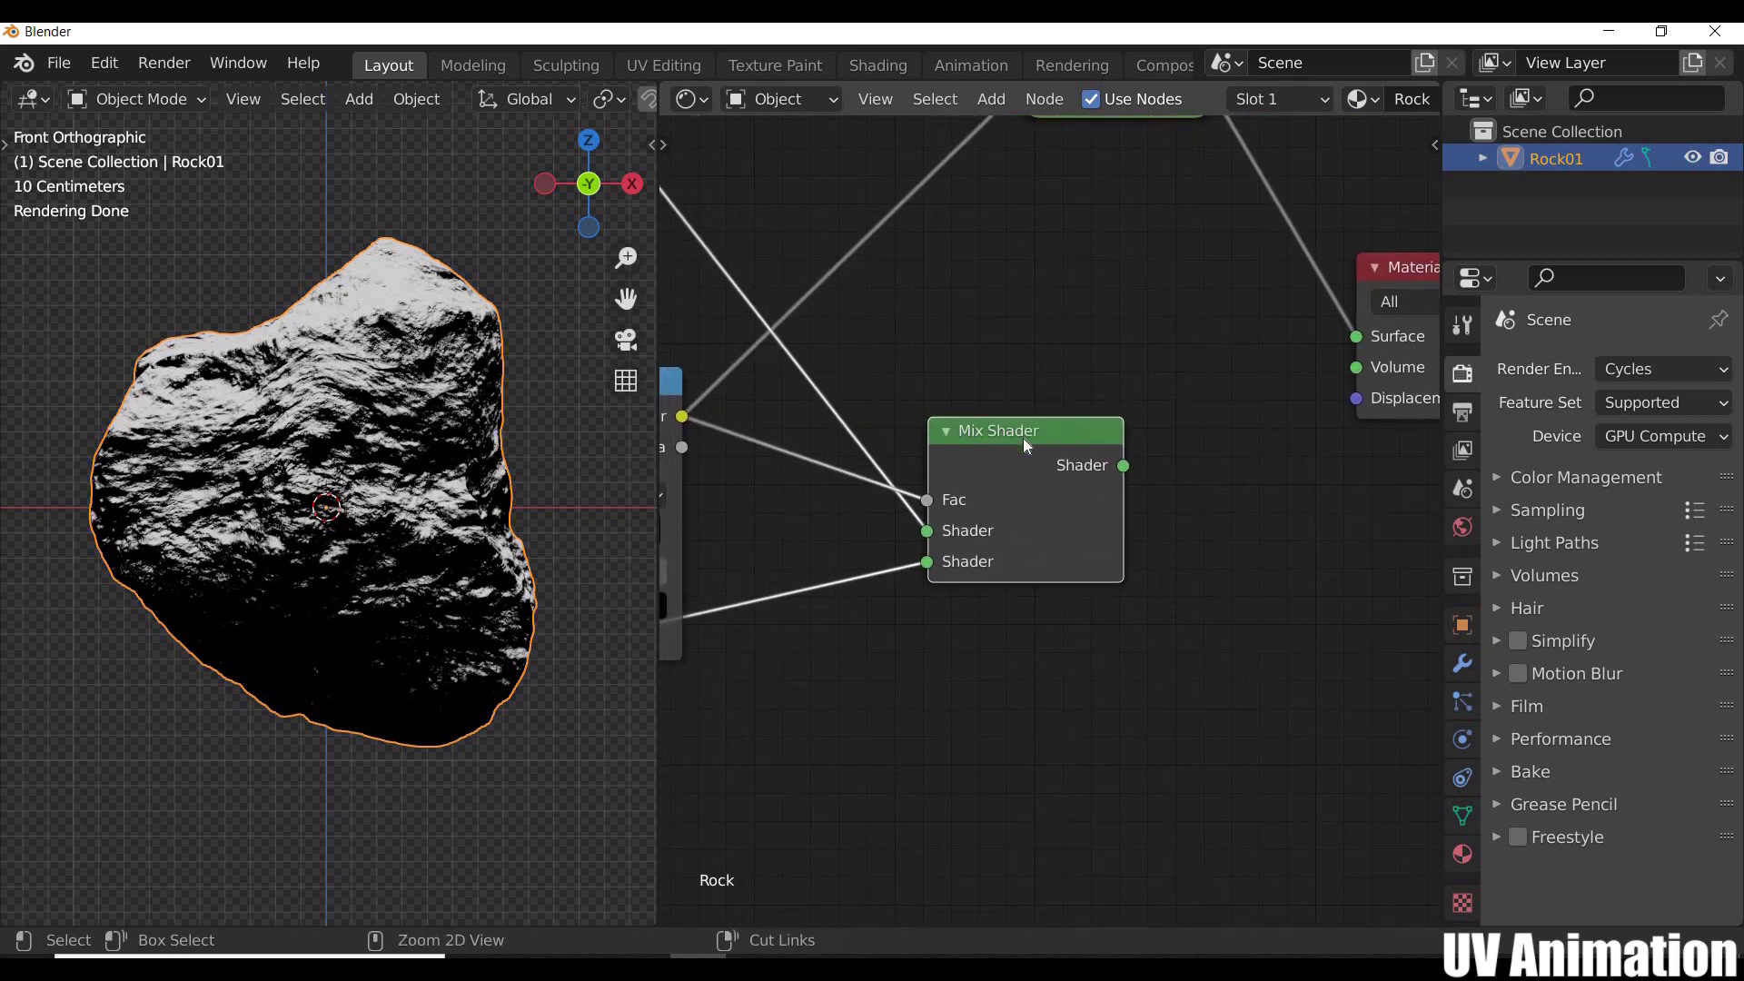
ctrl+shift+click(1023, 438)
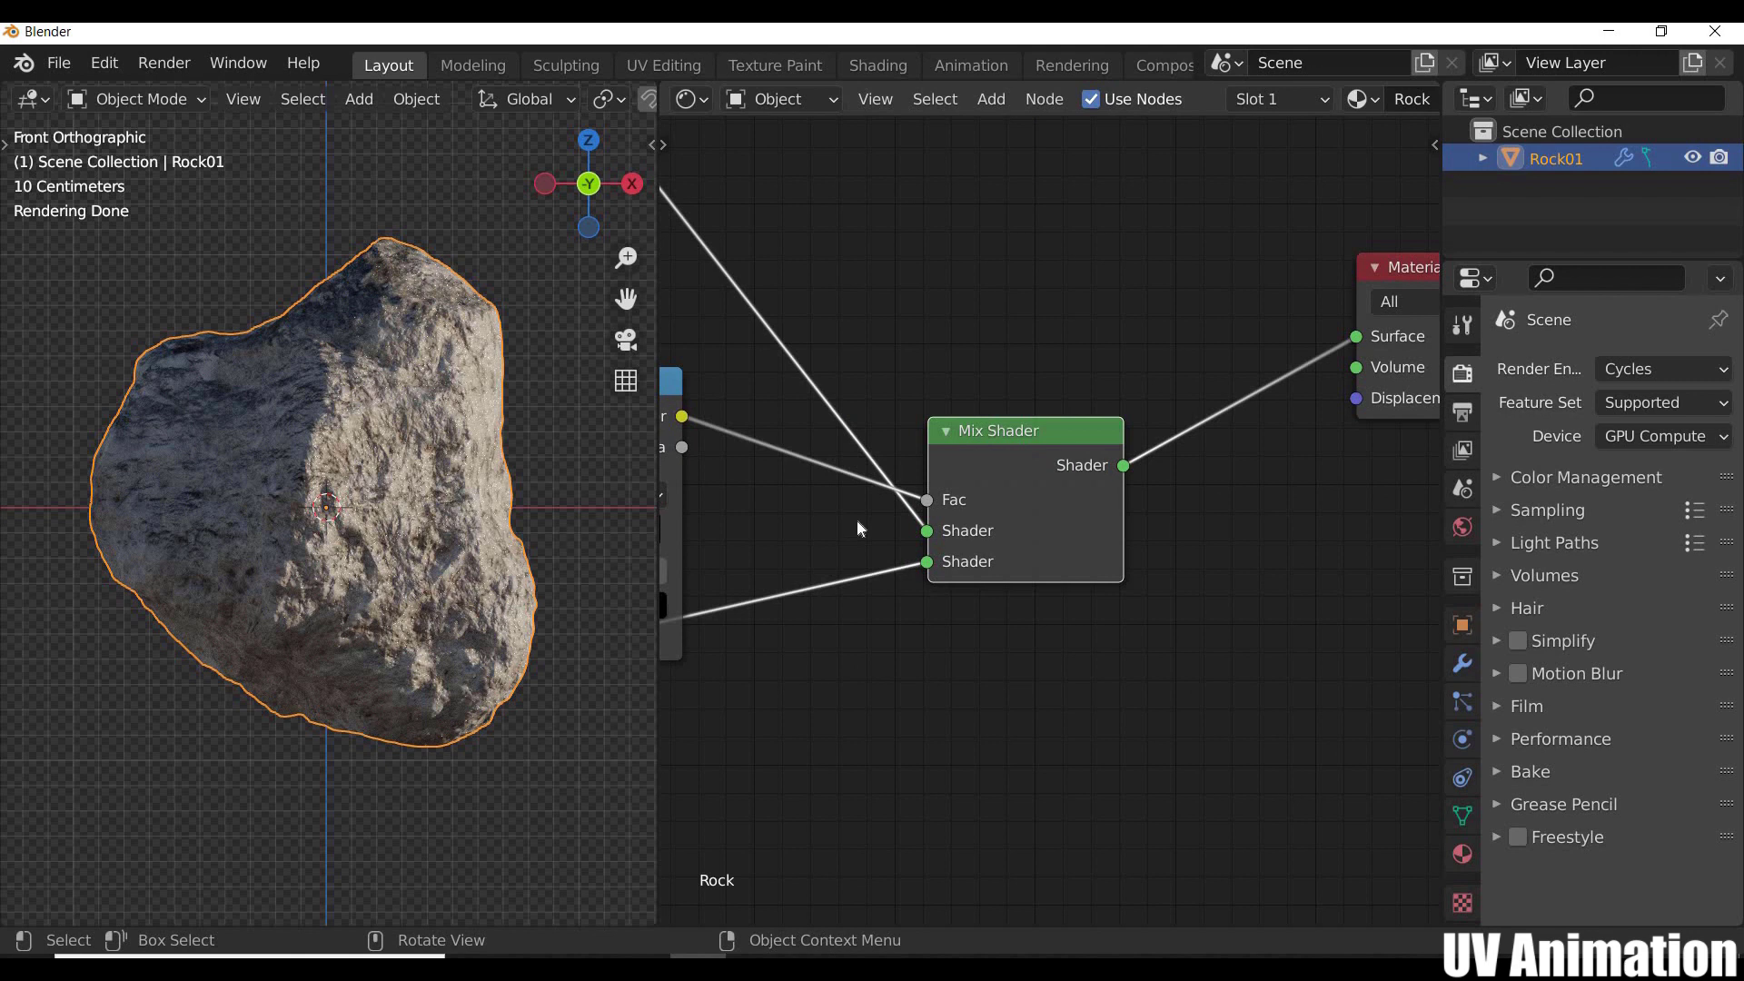
Step: Swap the Mix Shader's two Shader inputs and link the Displacement node to the Material Output's Displacement input
drag(927, 564, 927, 530)
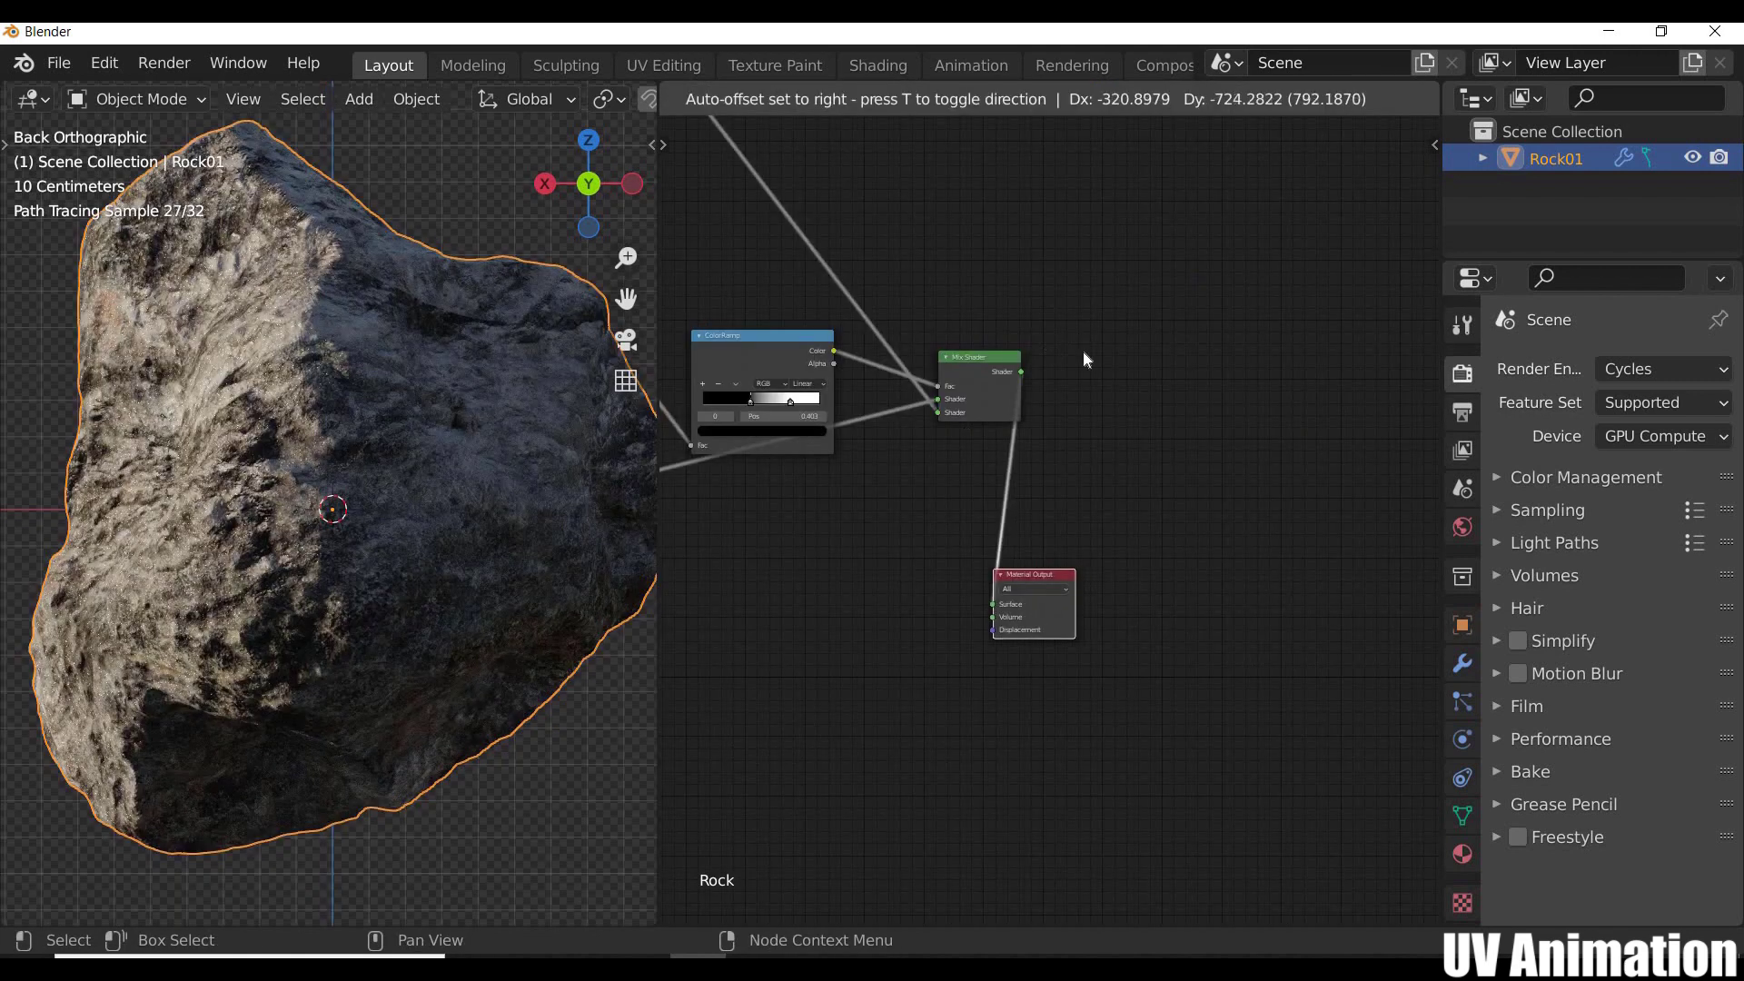
middle_drag(1010, 409, 830, 590)
scroll(744, 628, up, 6)
middle_drag(677, 666, 699, 649)
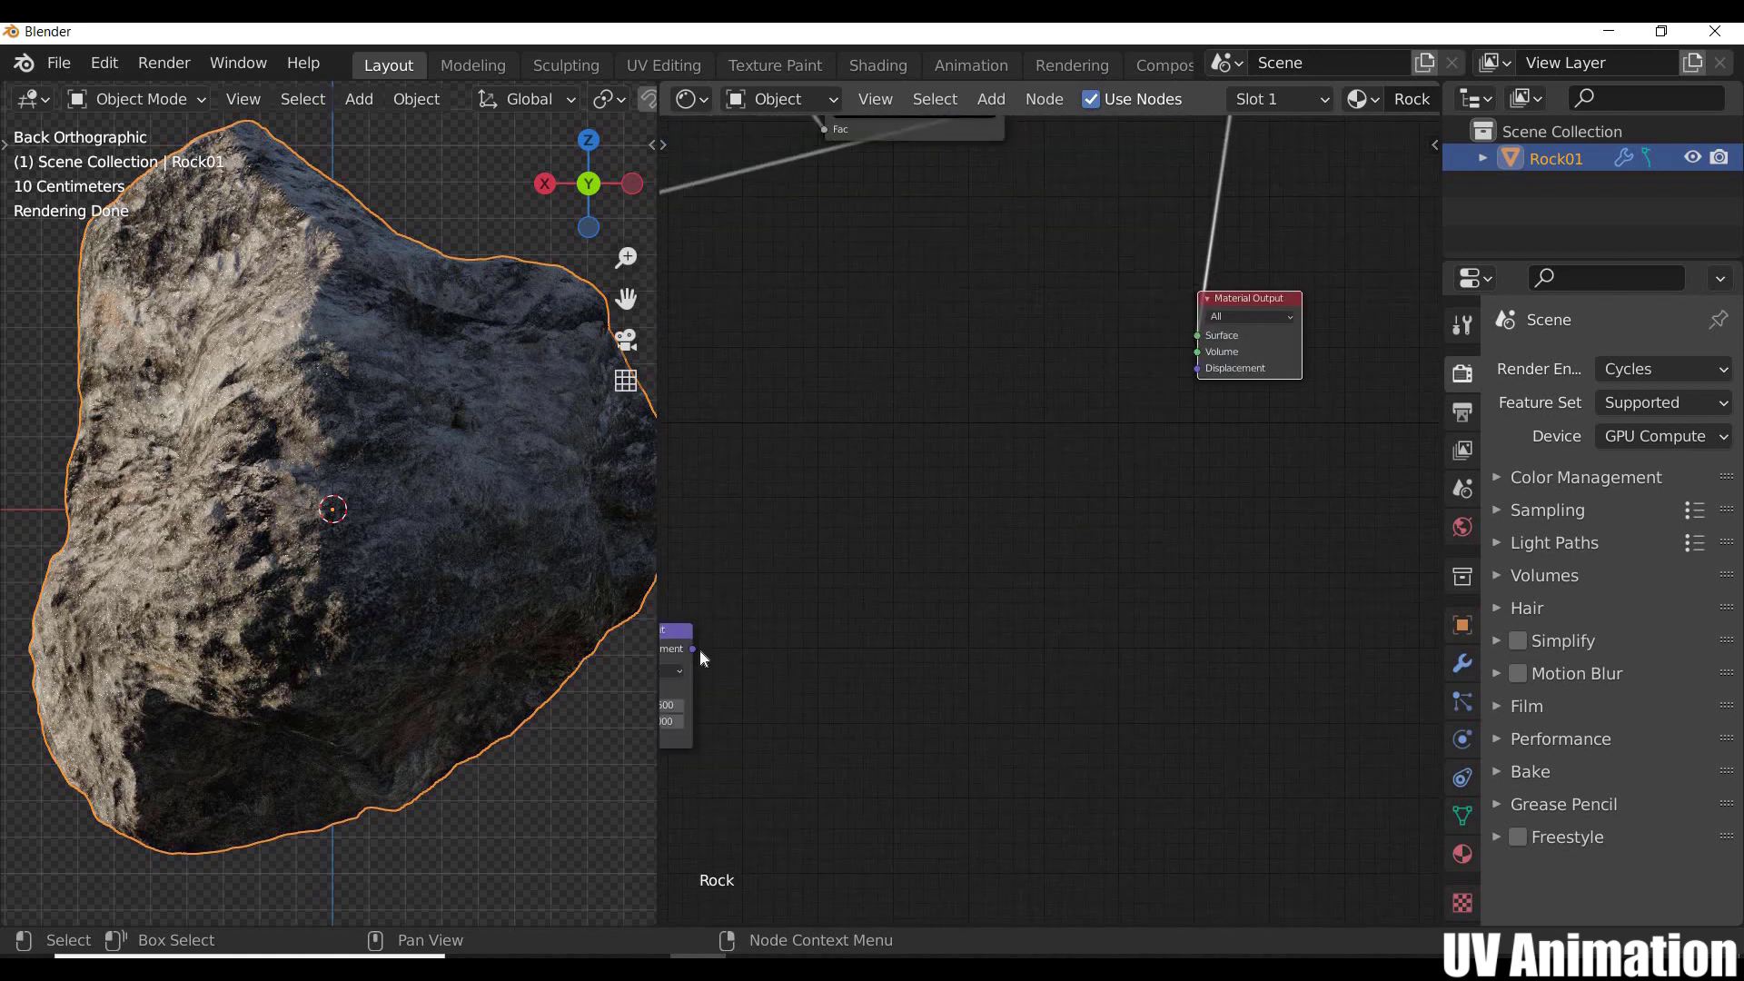
drag(692, 649, 1200, 370)
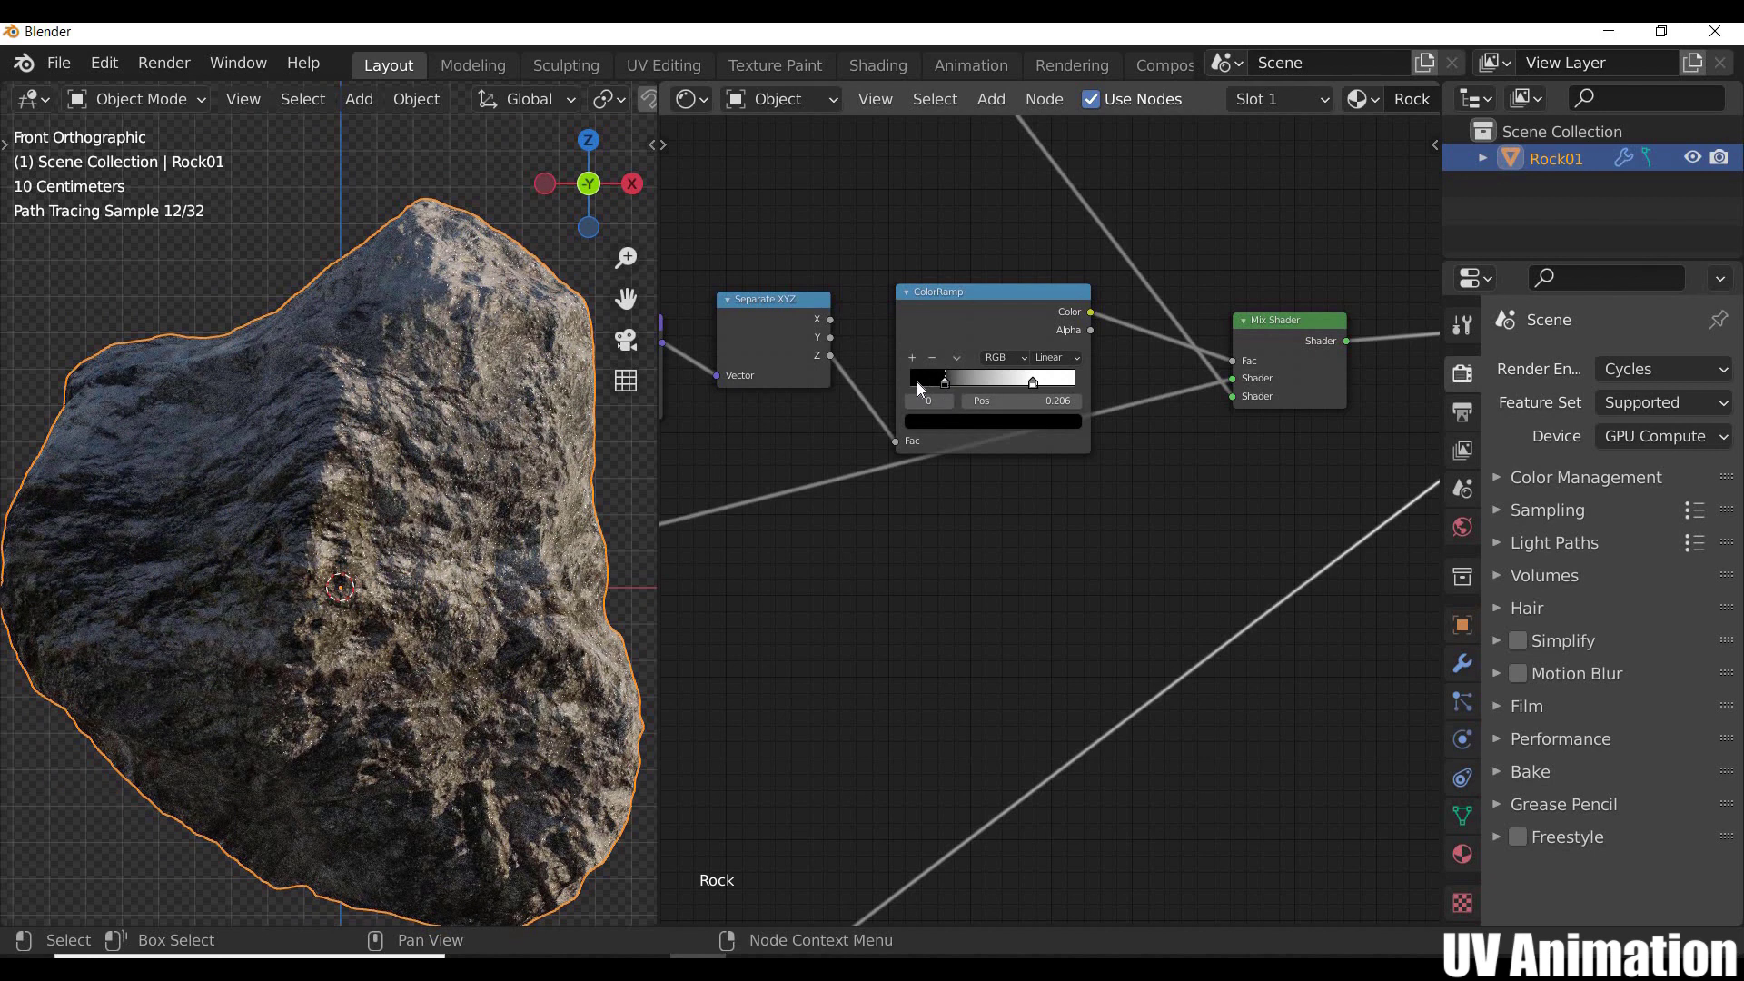
Step: Set the ColorRamp's black stop to position 0.048
click(918, 379)
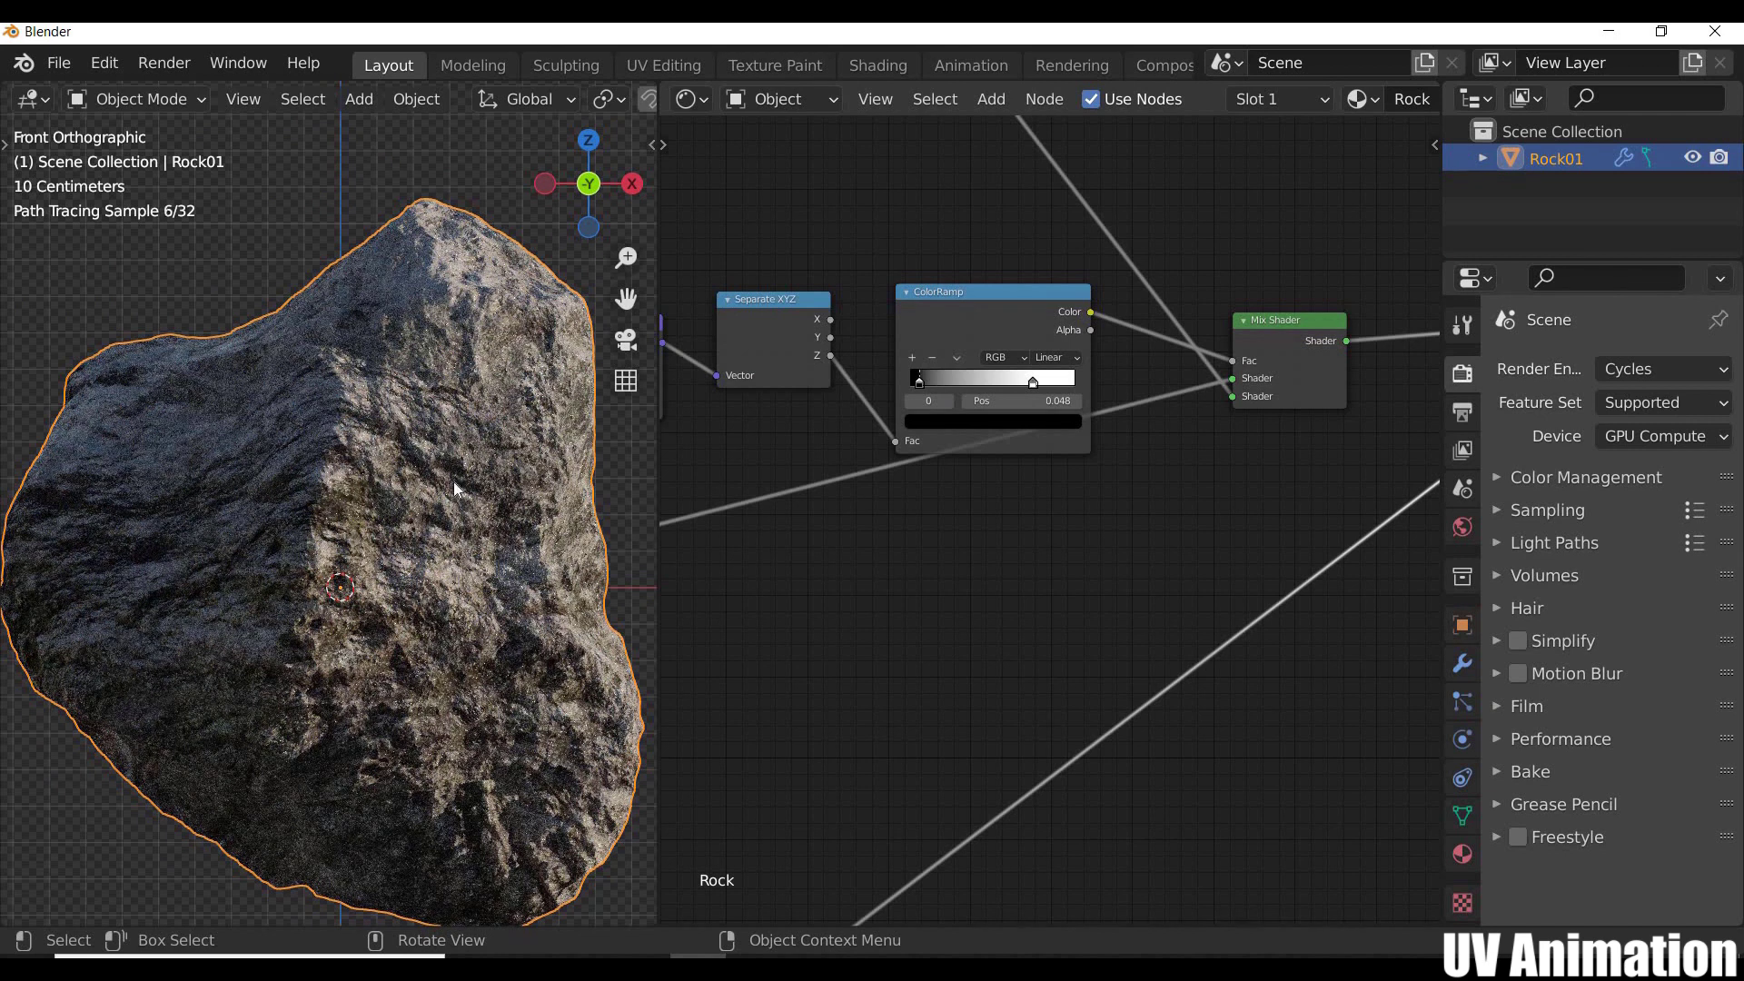
scroll(454, 482, down, 3)
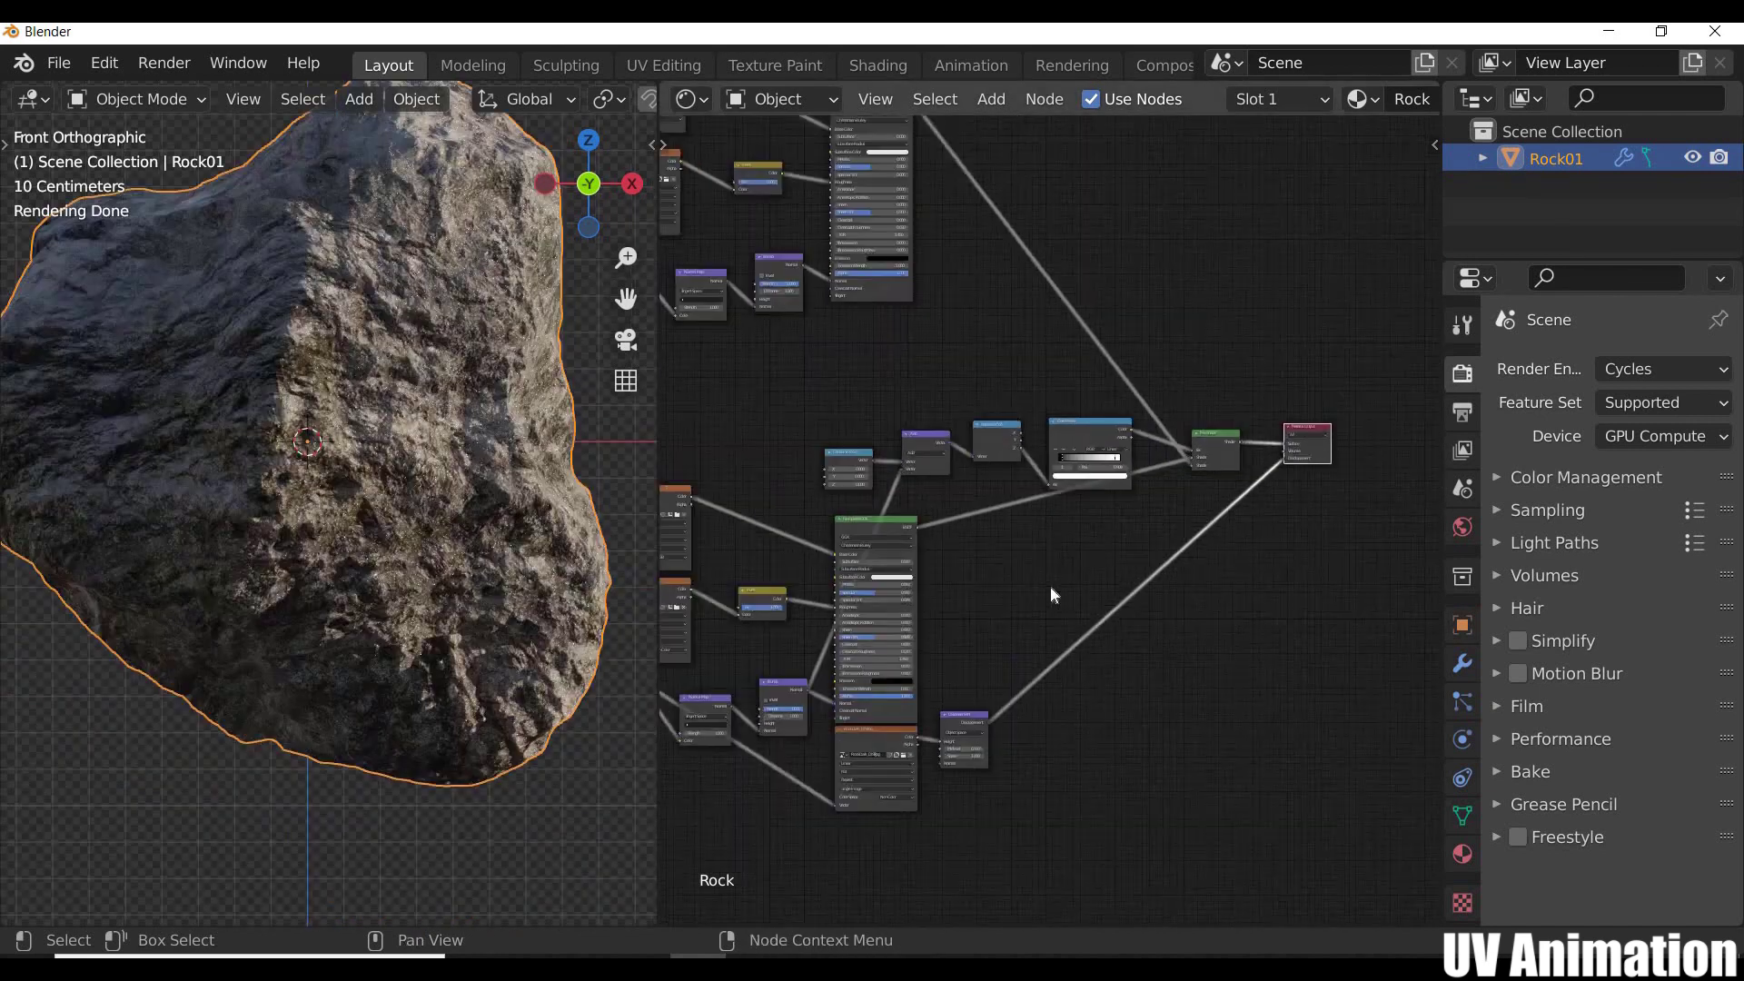
Step: Insert an RGB Curves node between the RockDark_COL texture's Color and the Principled BSDF's Base Color
scroll(1050, 585, up, 5)
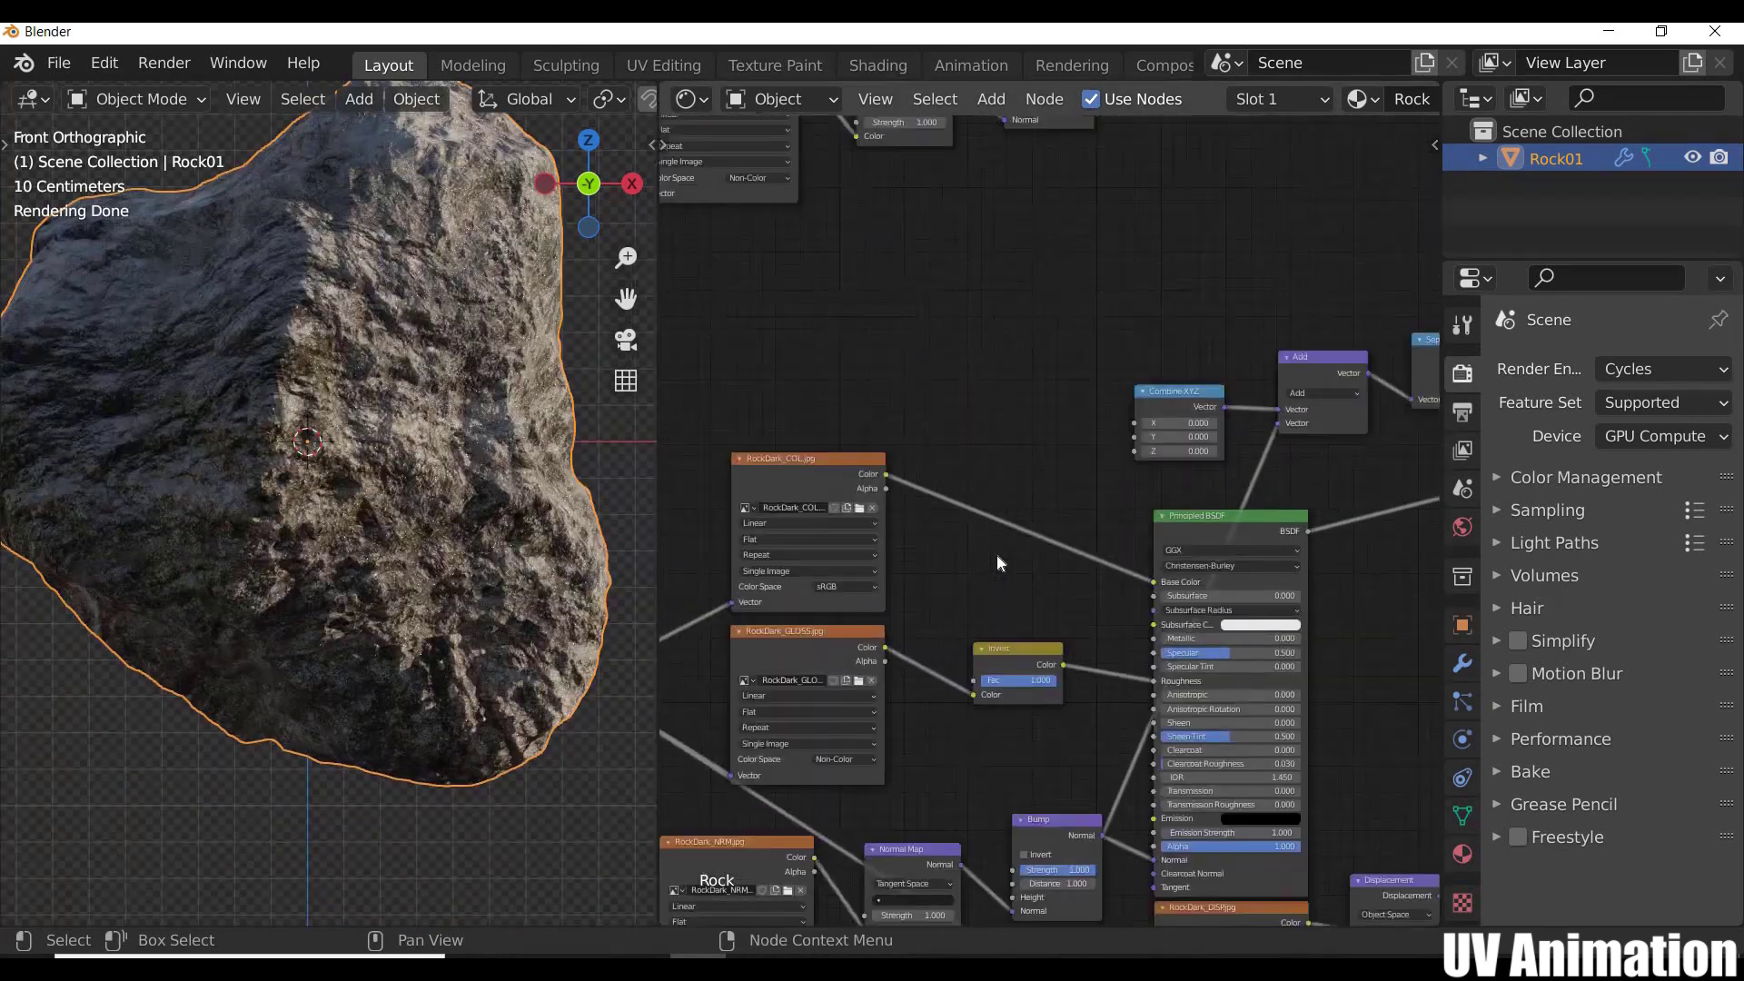
scroll(935, 552, up, 2)
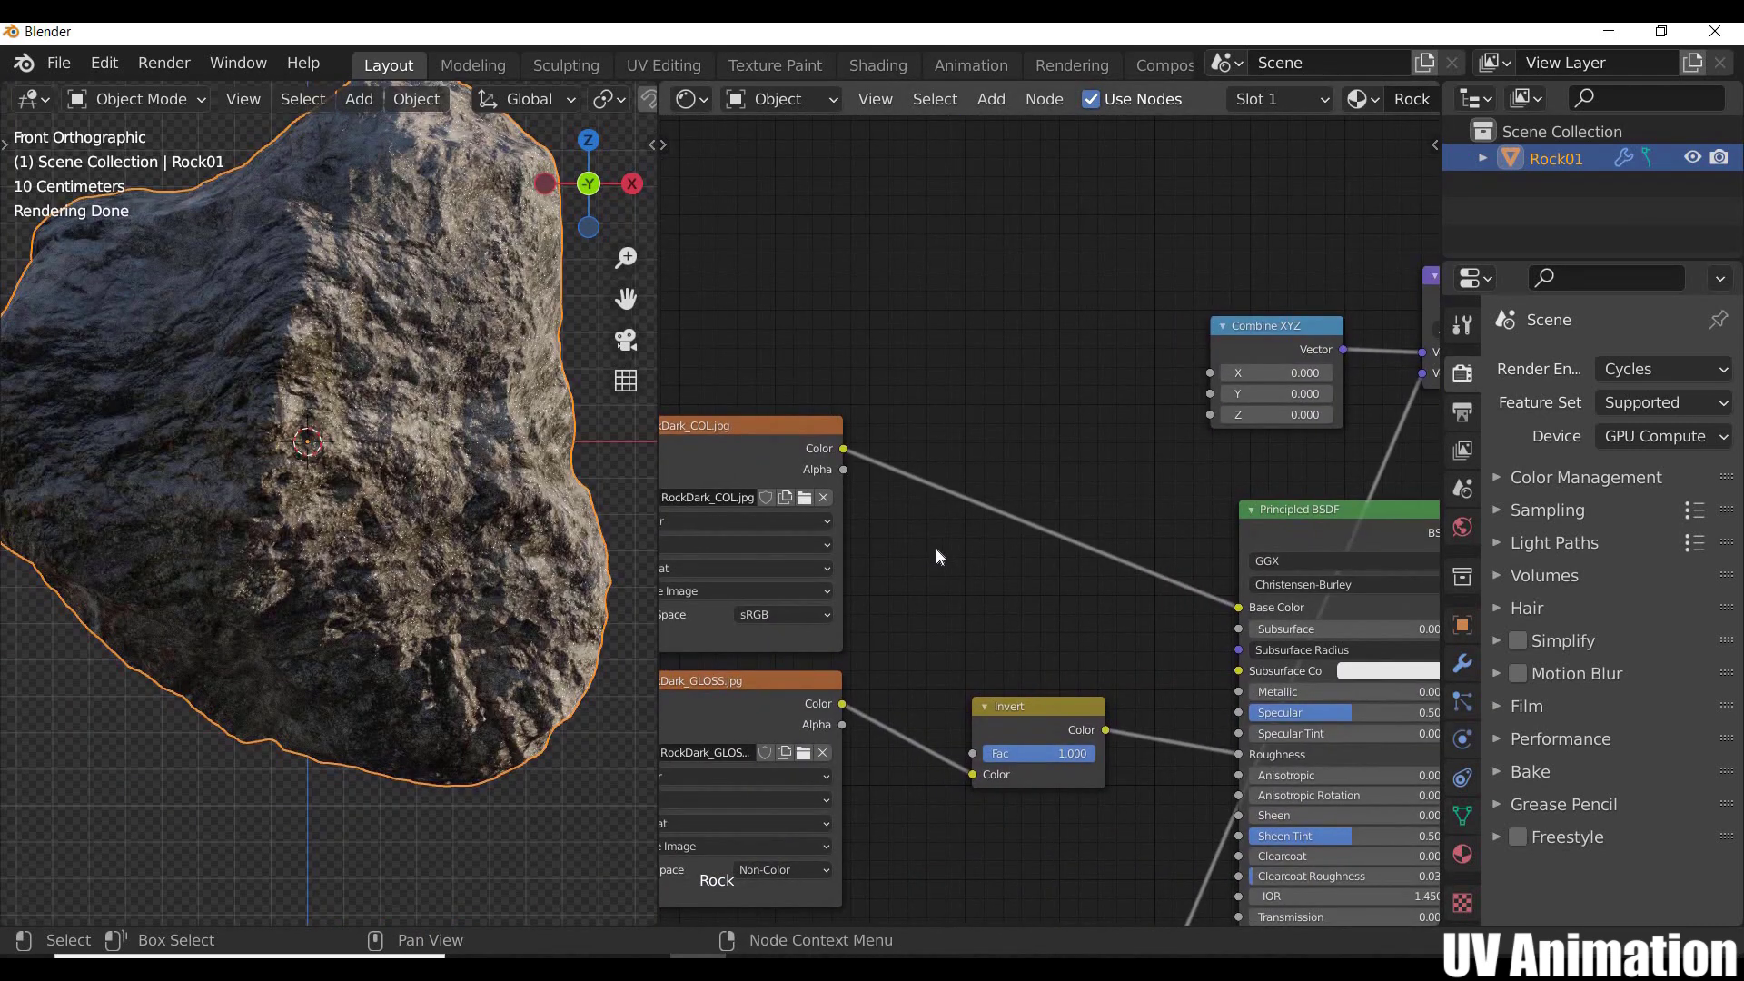
key(shift+a)
mouse_move(854, 604)
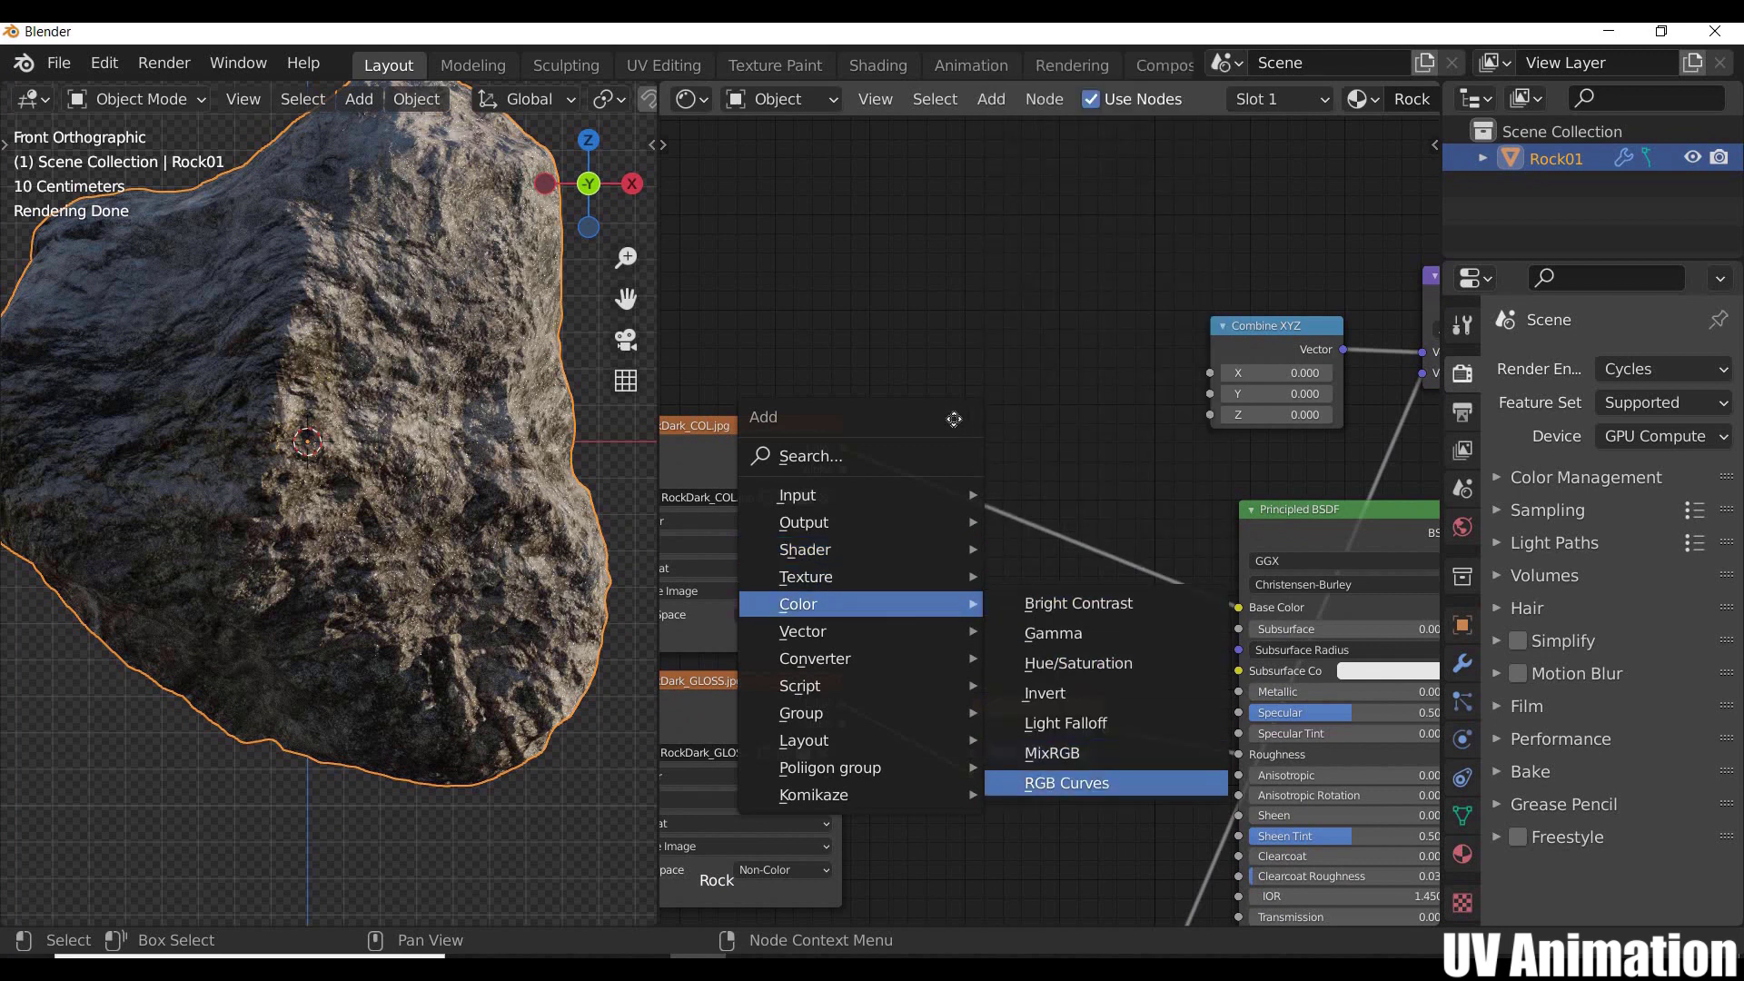
key(Return)
click(924, 345)
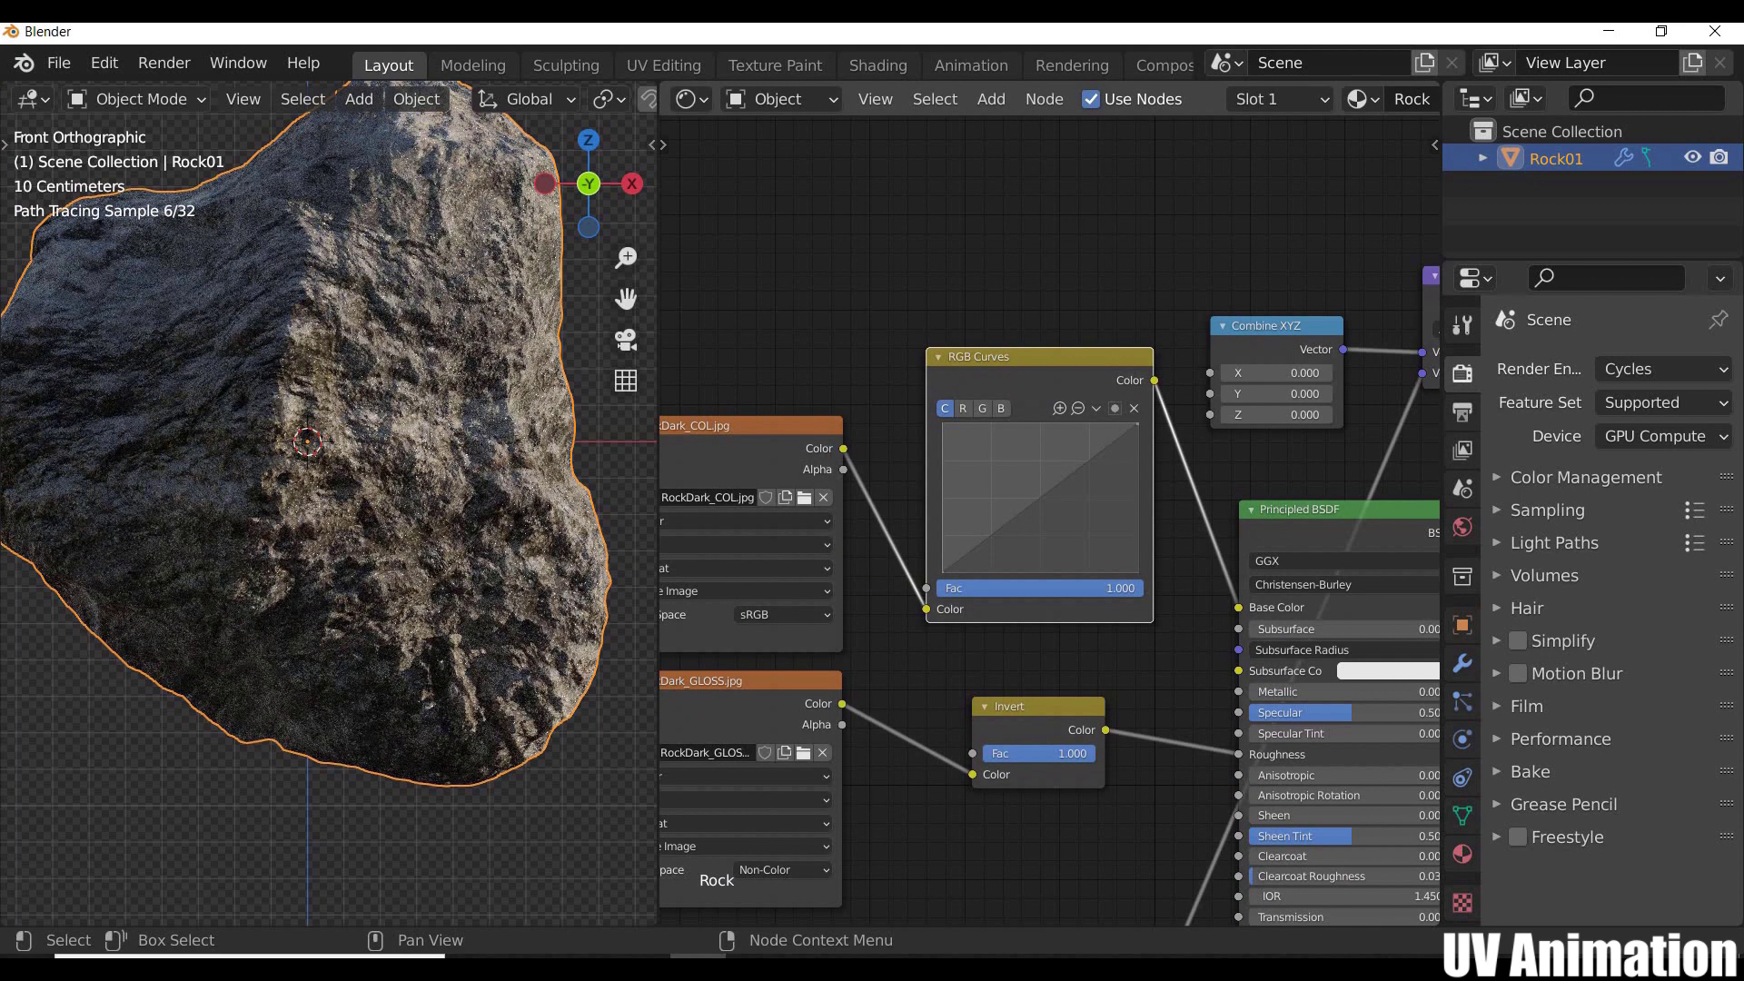
Step: Darken the RockDark colour by pulling a point on its RGB Curves down to about X 0.367, Y 0.288
click(1011, 525)
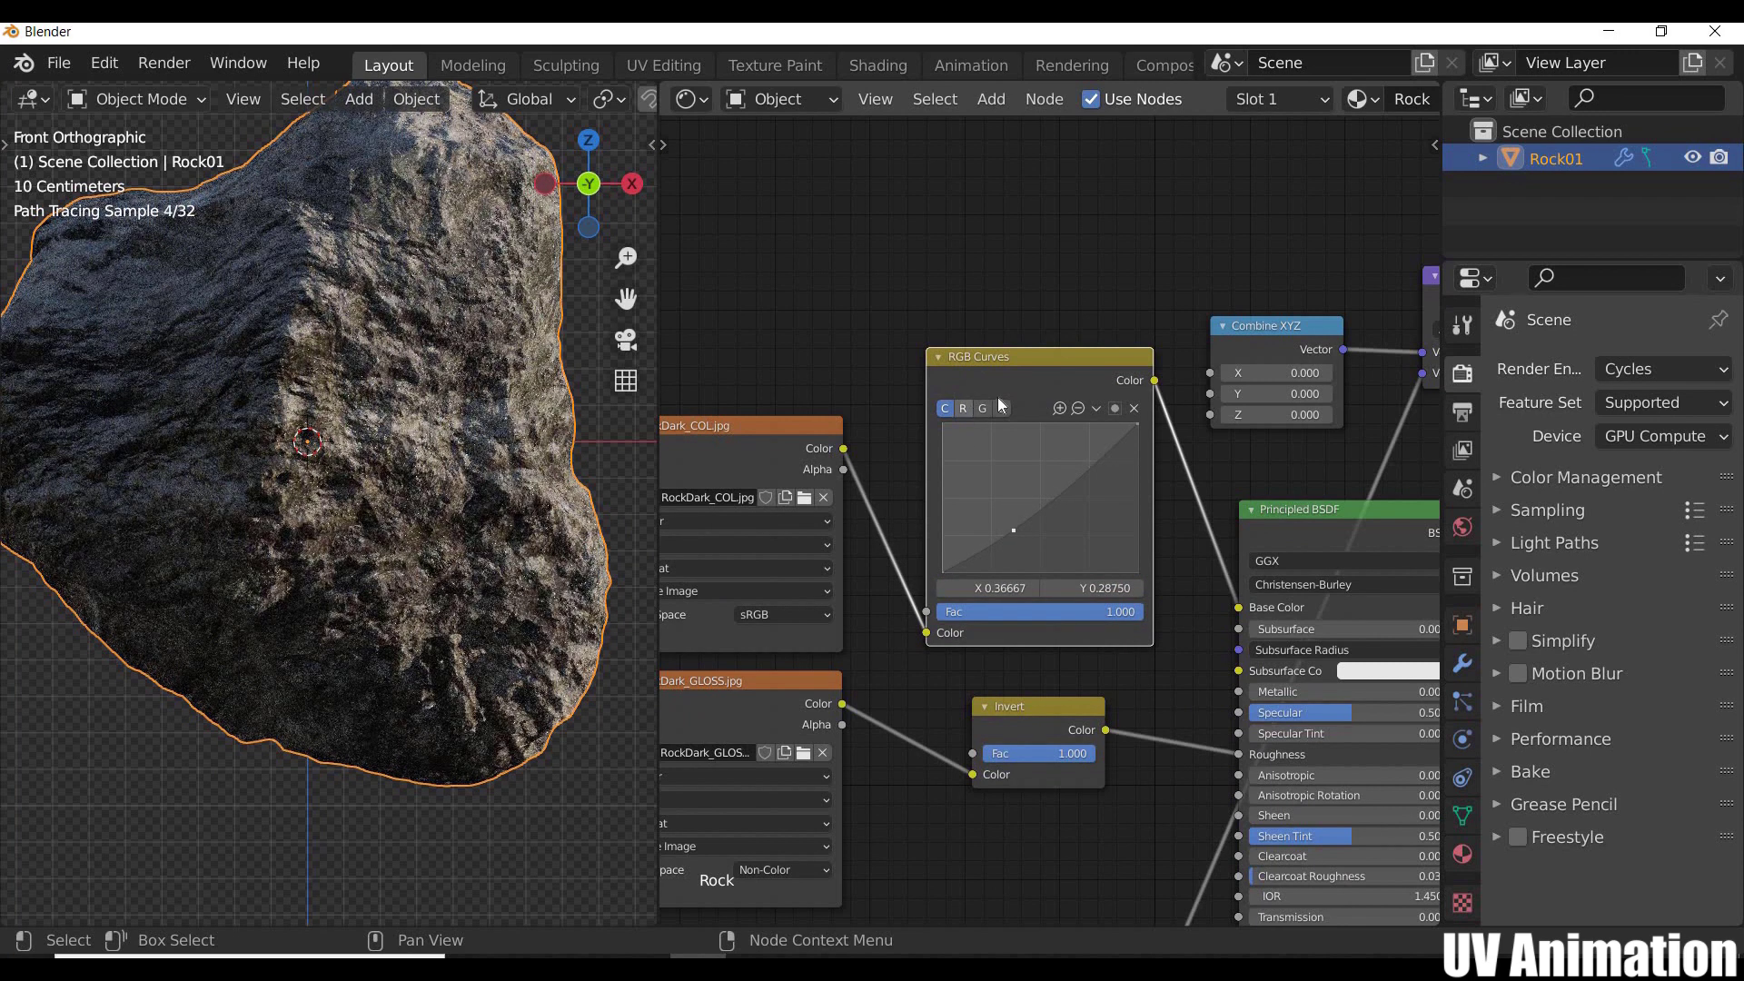
Step: Insert an RGB Curves node between the SnowIceDirty_COL texture's Color and its Principled BSDF's Base Color
scroll(970, 601, down, 5)
middle_drag(938, 235, 879, 553)
scroll(879, 553, up, 7)
middle_drag(844, 341, 809, 417)
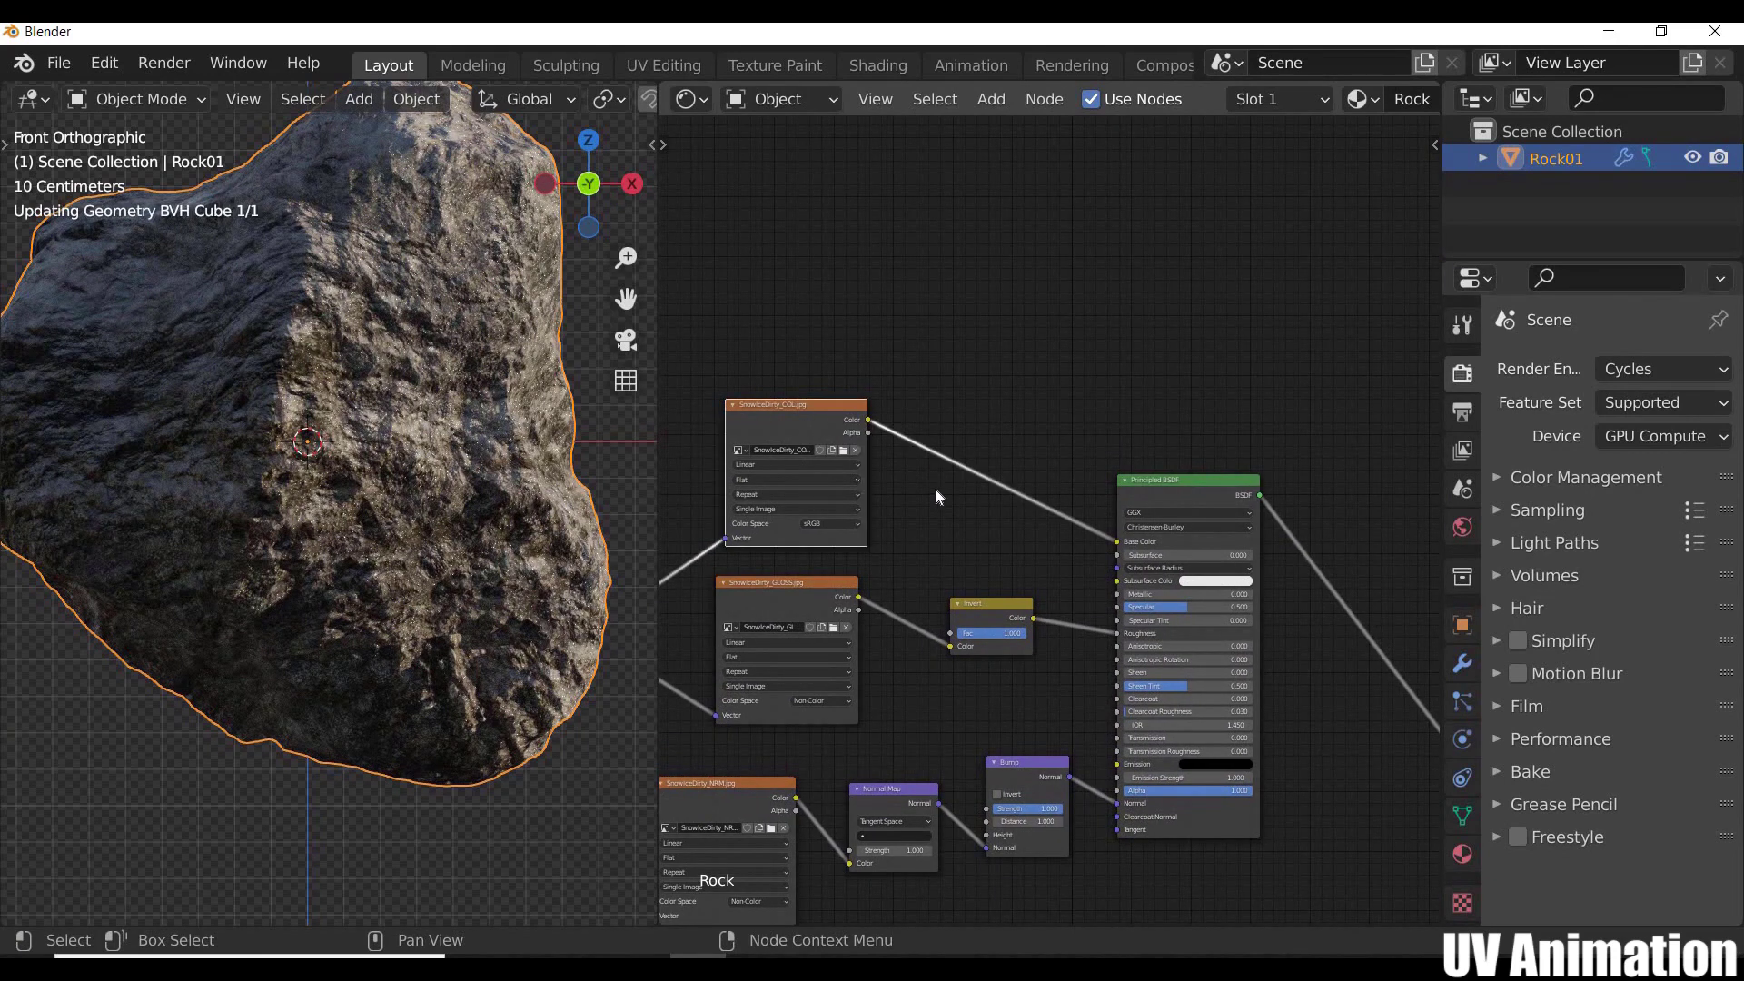
key(shift+a)
mouse_move(937, 491)
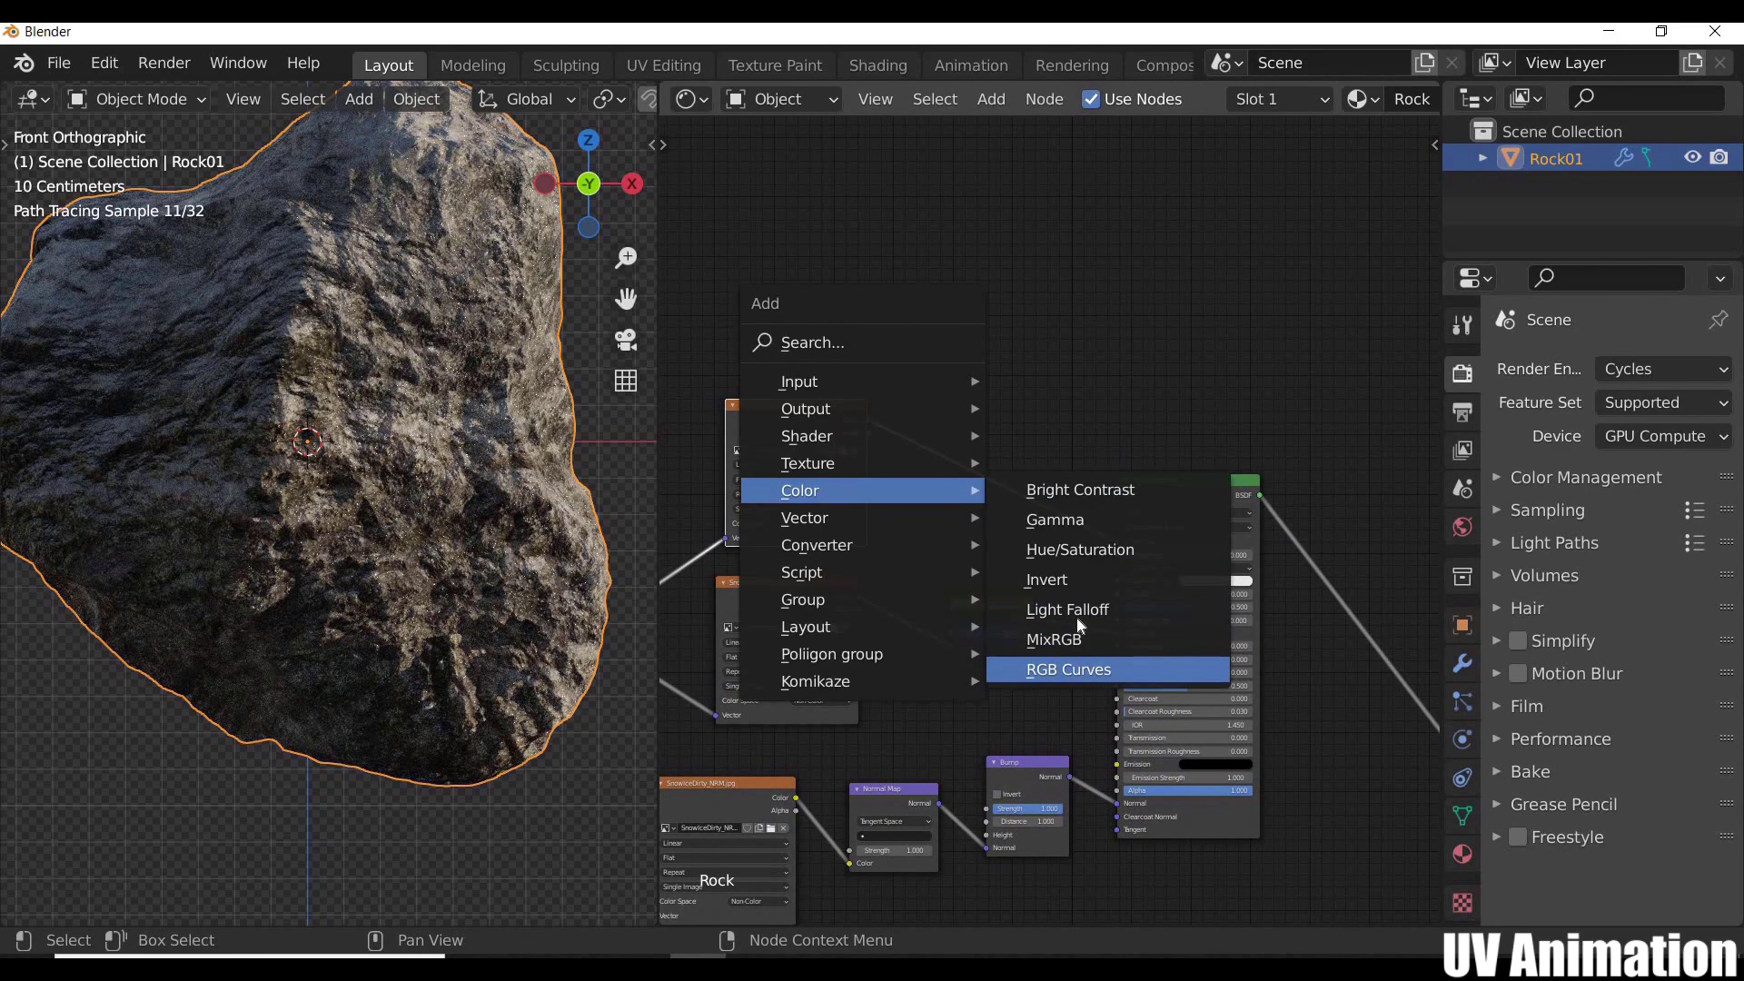
click(1089, 669)
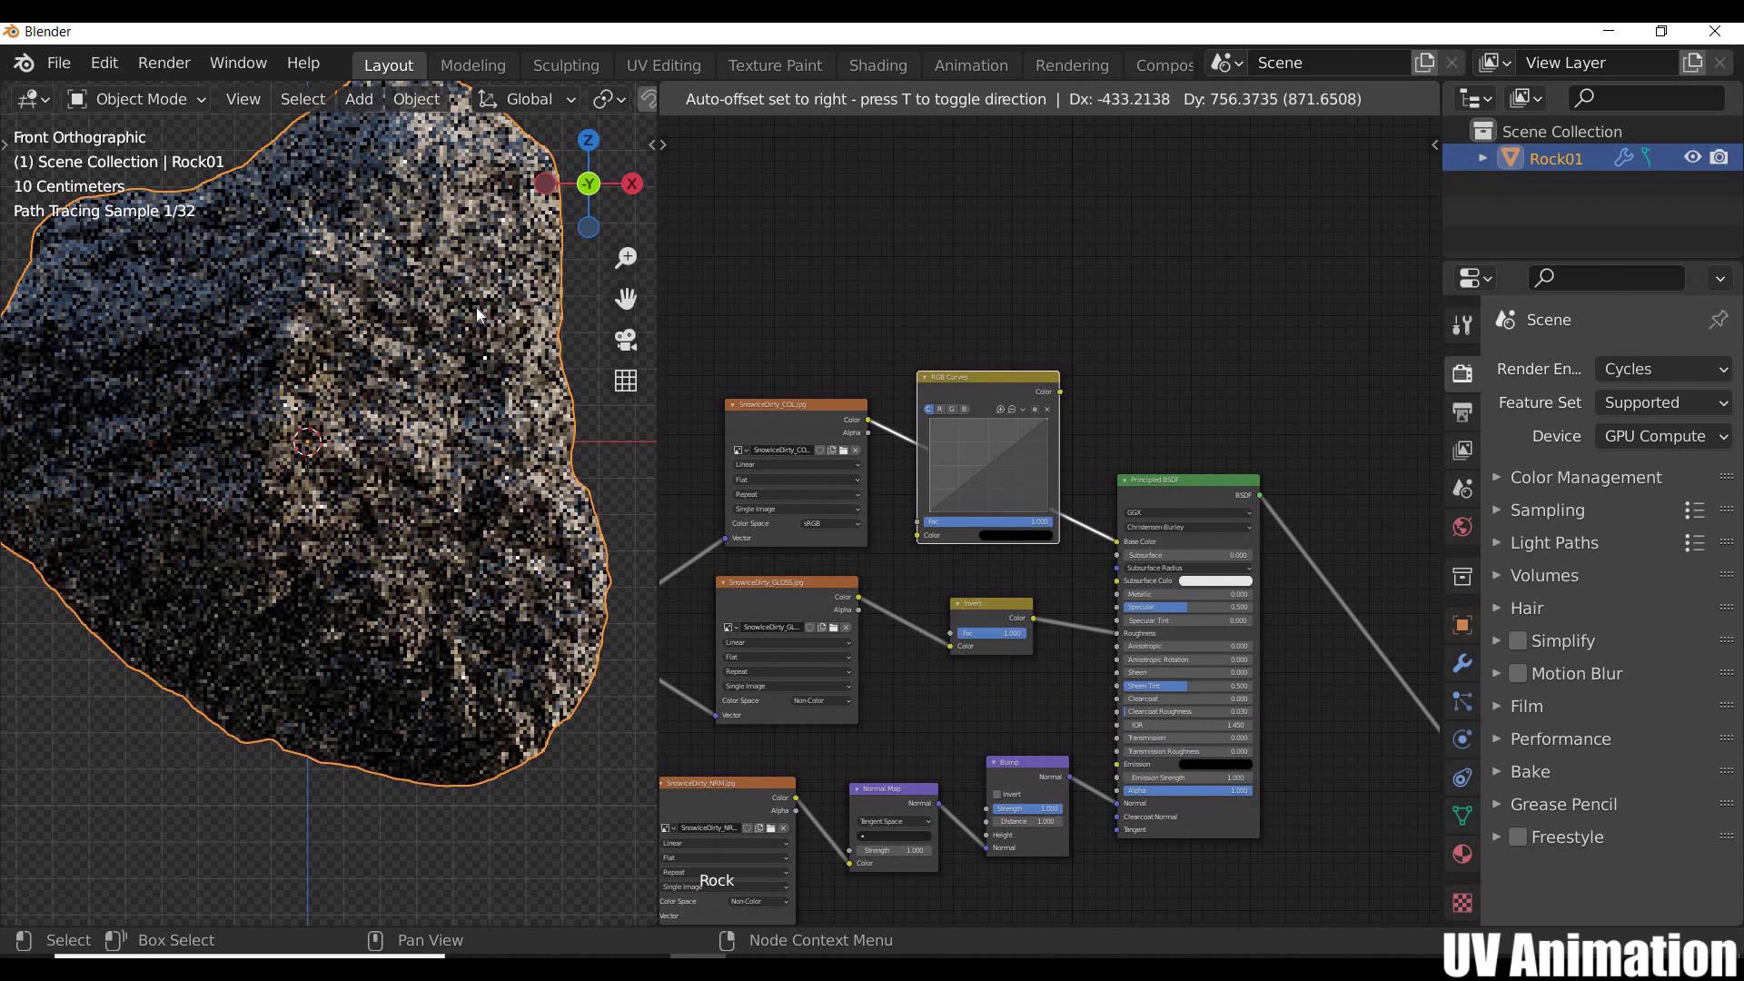
click(905, 452)
Step: Brighten the SnowIceDirty colour by raising a point on its RGB Curves to about X 0.448, Y 0.642
scroll(1033, 525, up, 4)
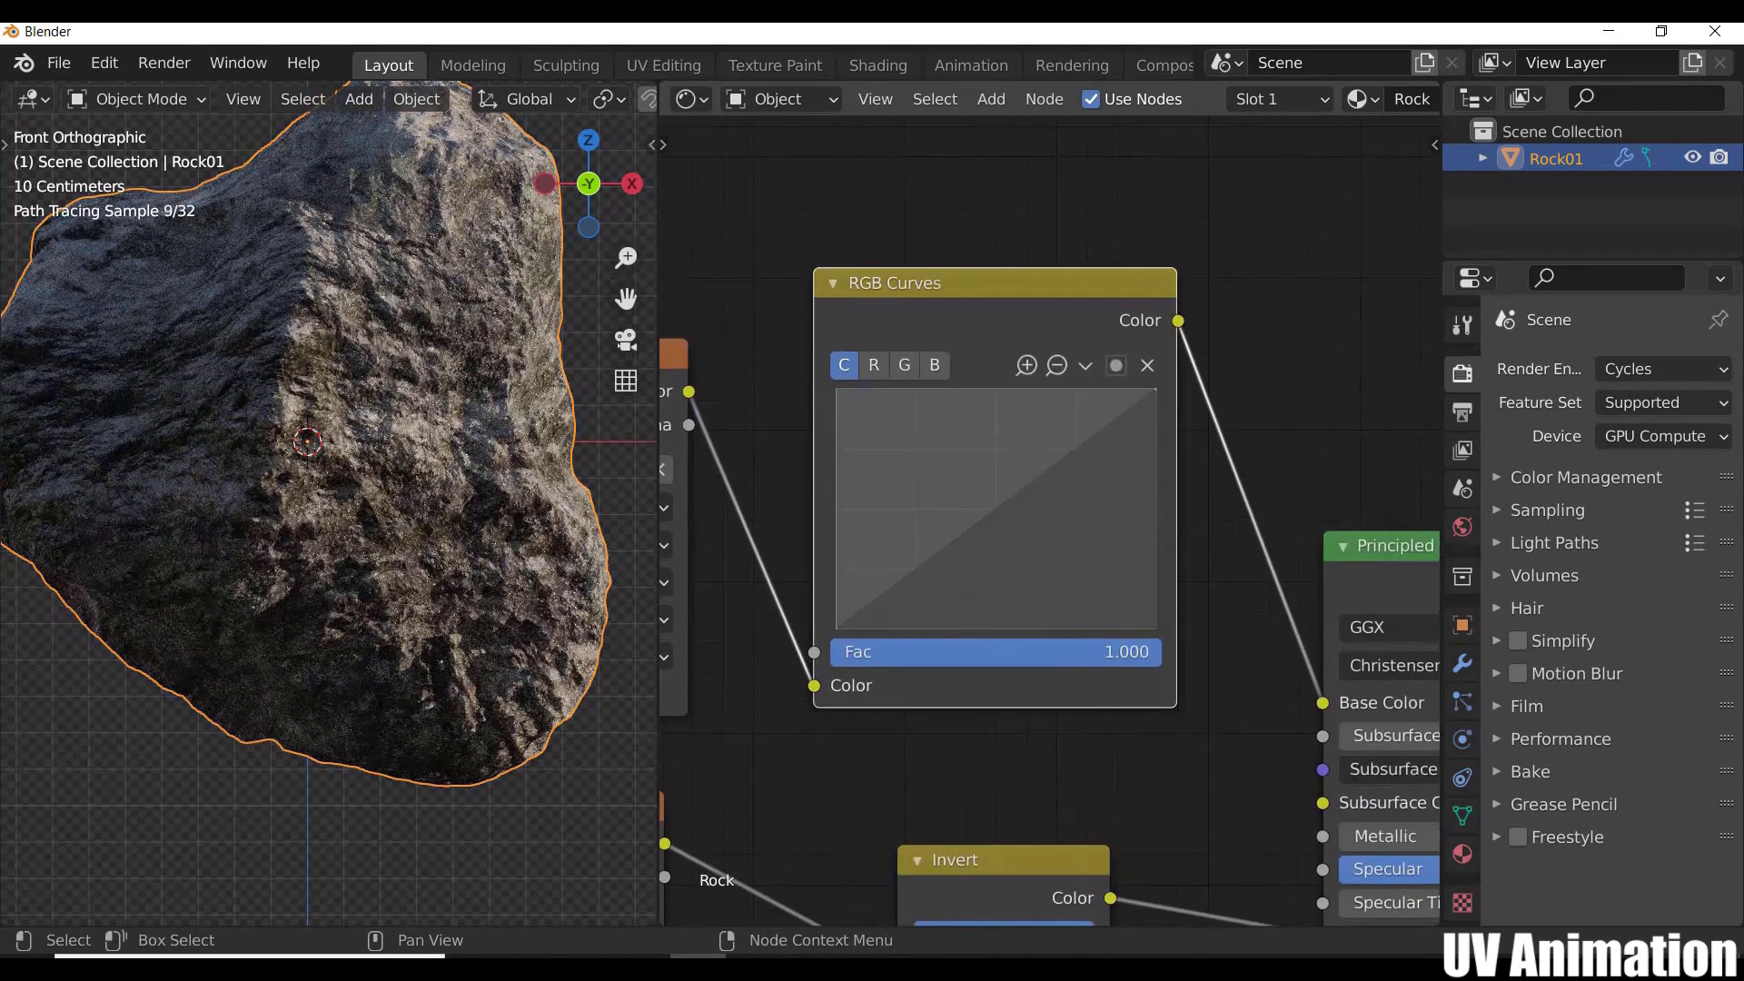
click(996, 499)
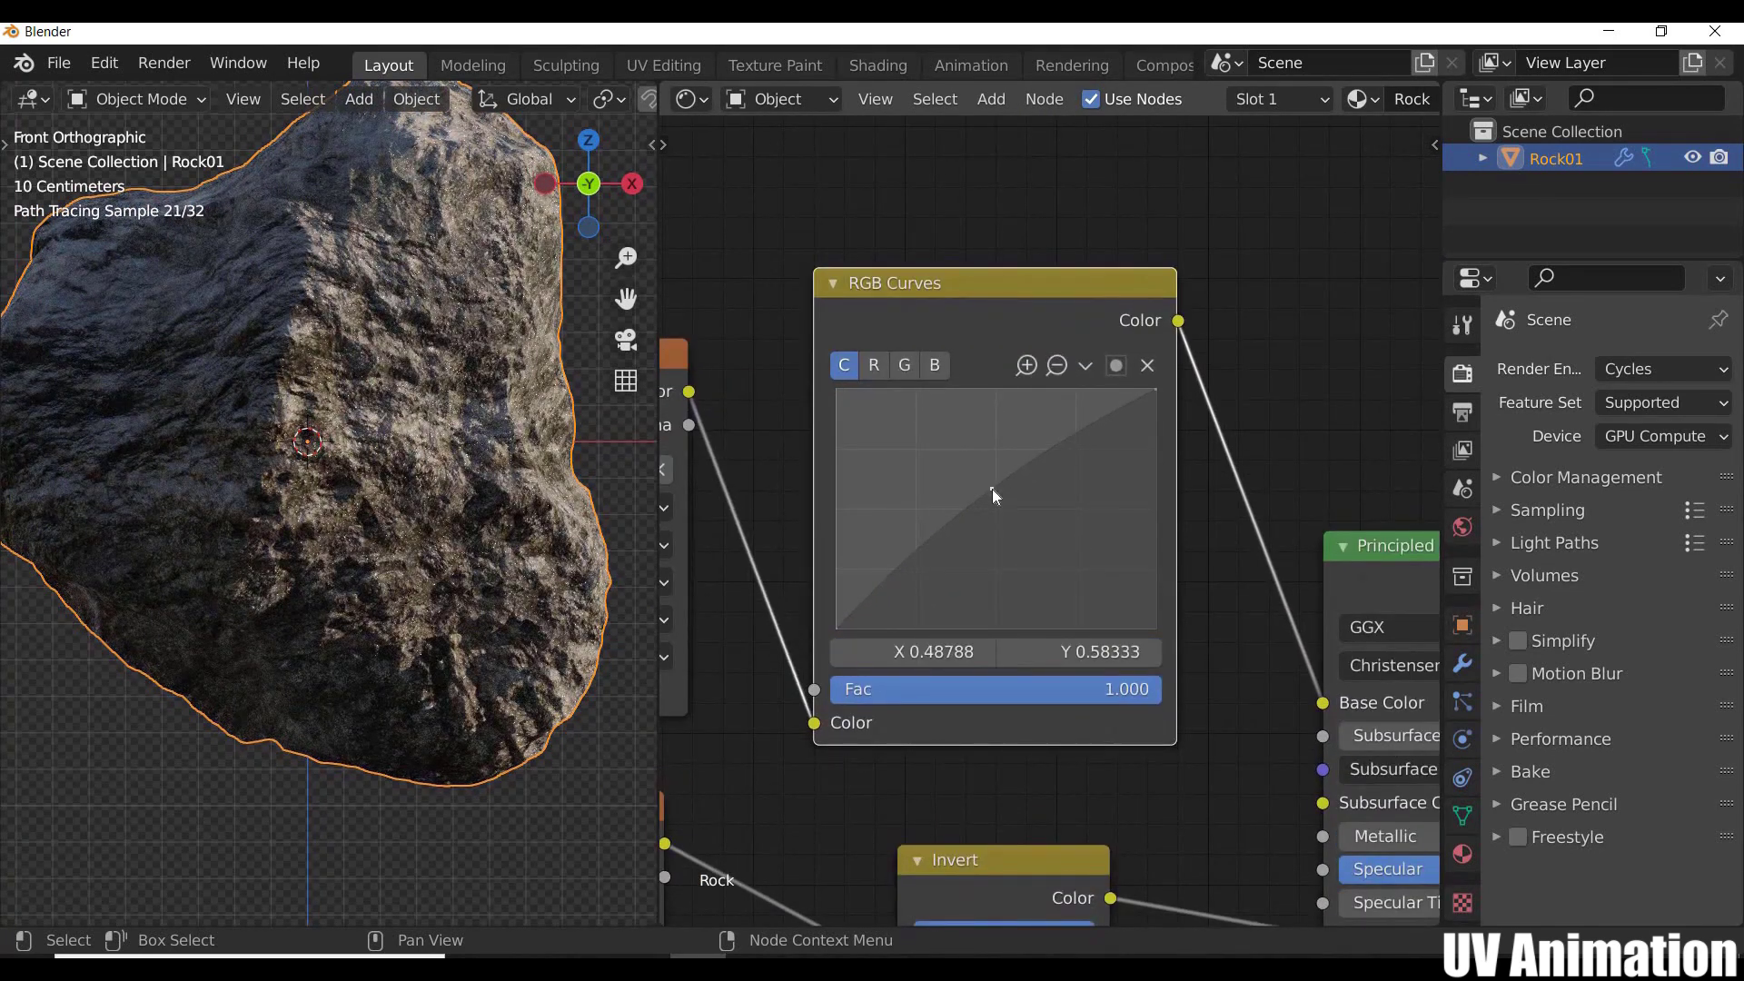
drag(979, 475, 978, 474)
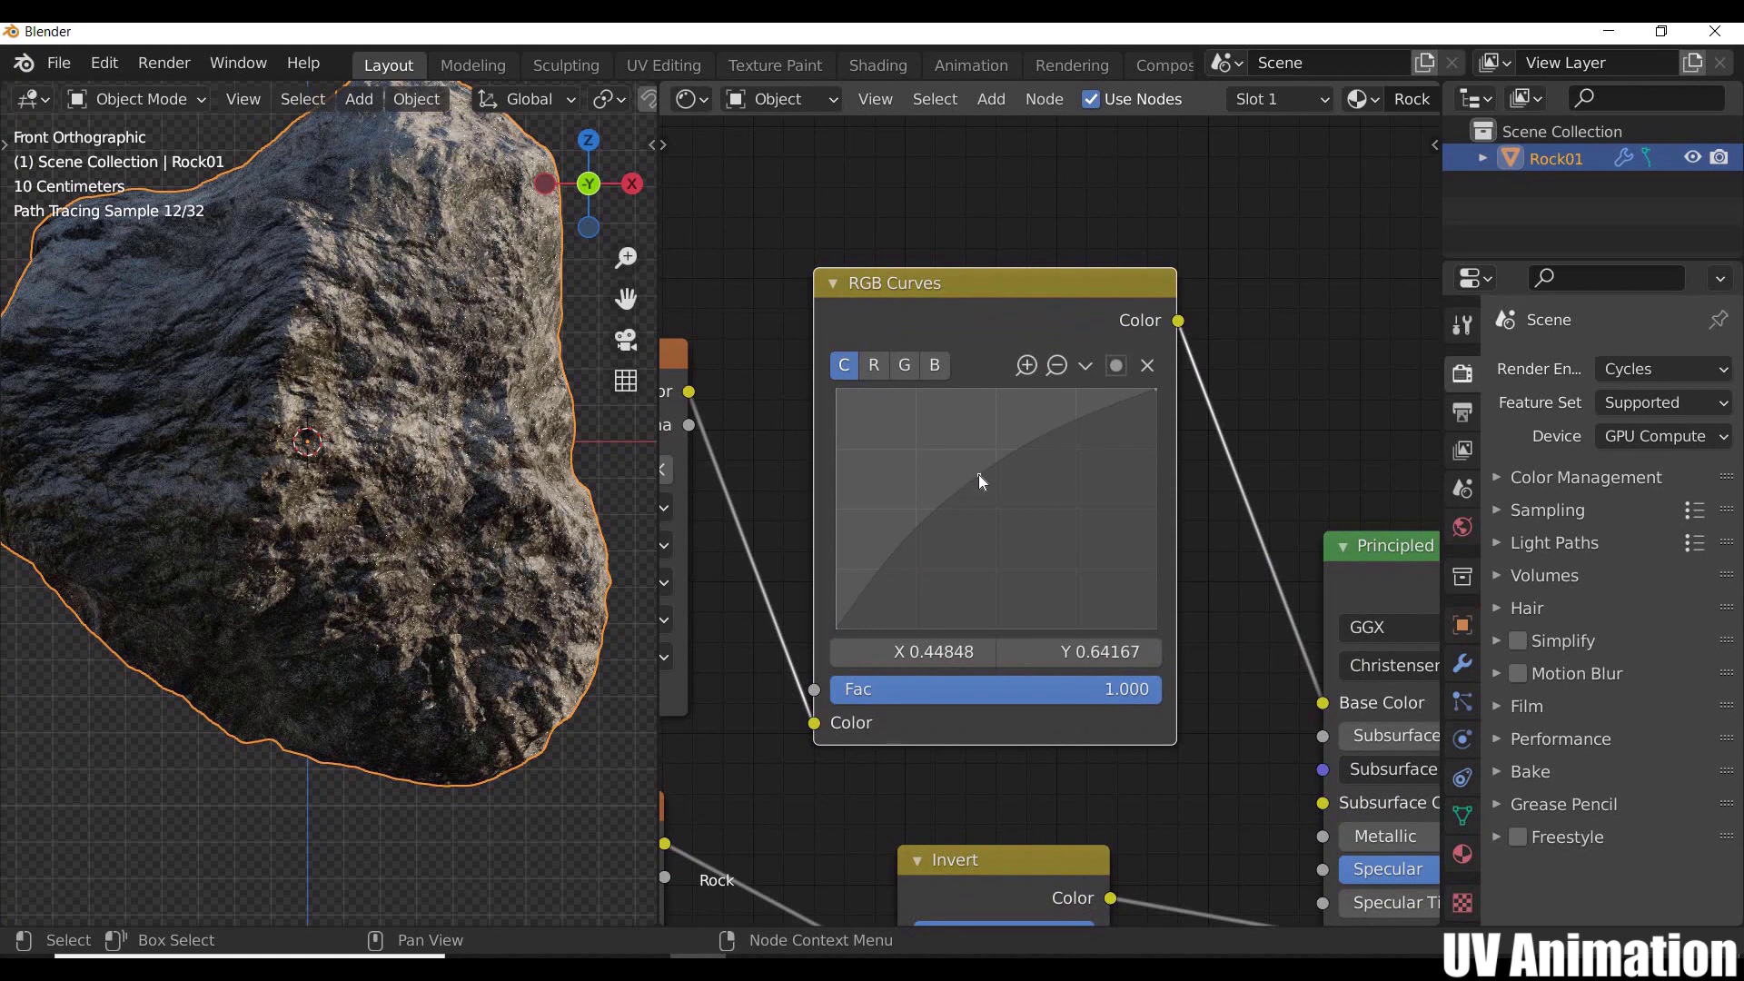
Step: Reposition the Combine XYZ, Add, Separate XYZ and ColorRamp mask nodes together between the two texture setups
scroll(978, 475, down, 8)
drag(1016, 406, 1206, 491)
key(g)
click(1140, 383)
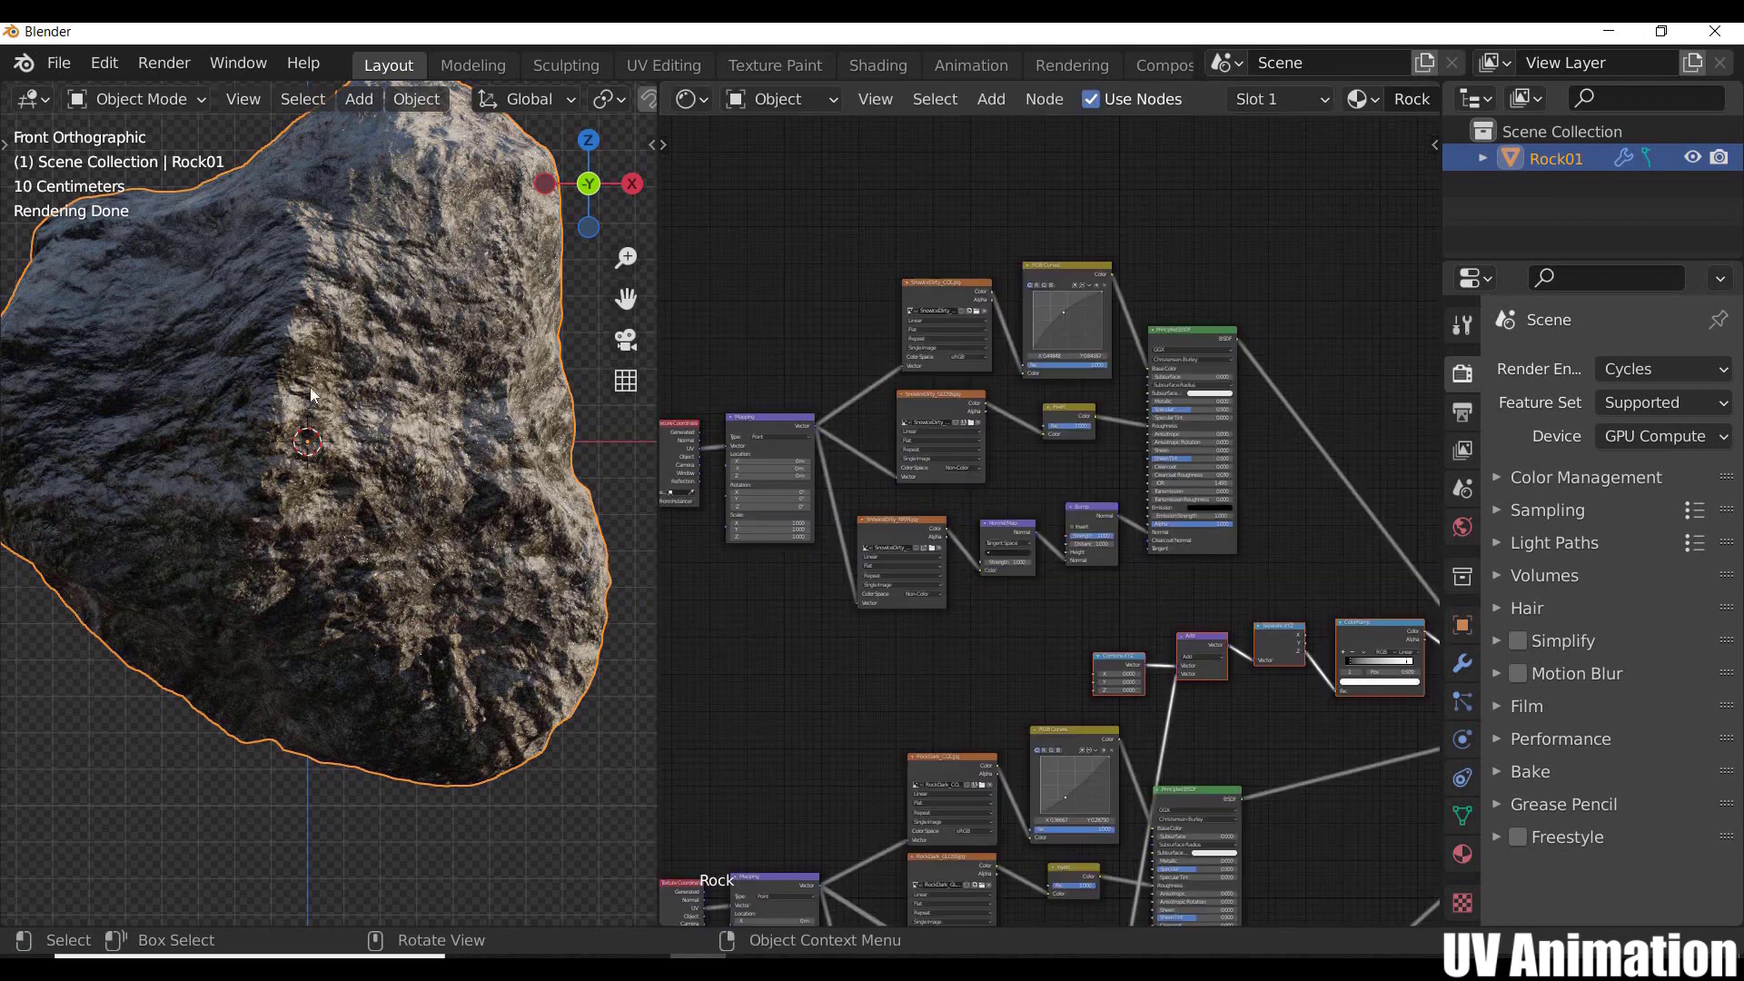
Step: Check the whole rock in the viewport, view the MossTexture folder's images in File Explorer, and return to Blender
scroll(340, 423, down, 4)
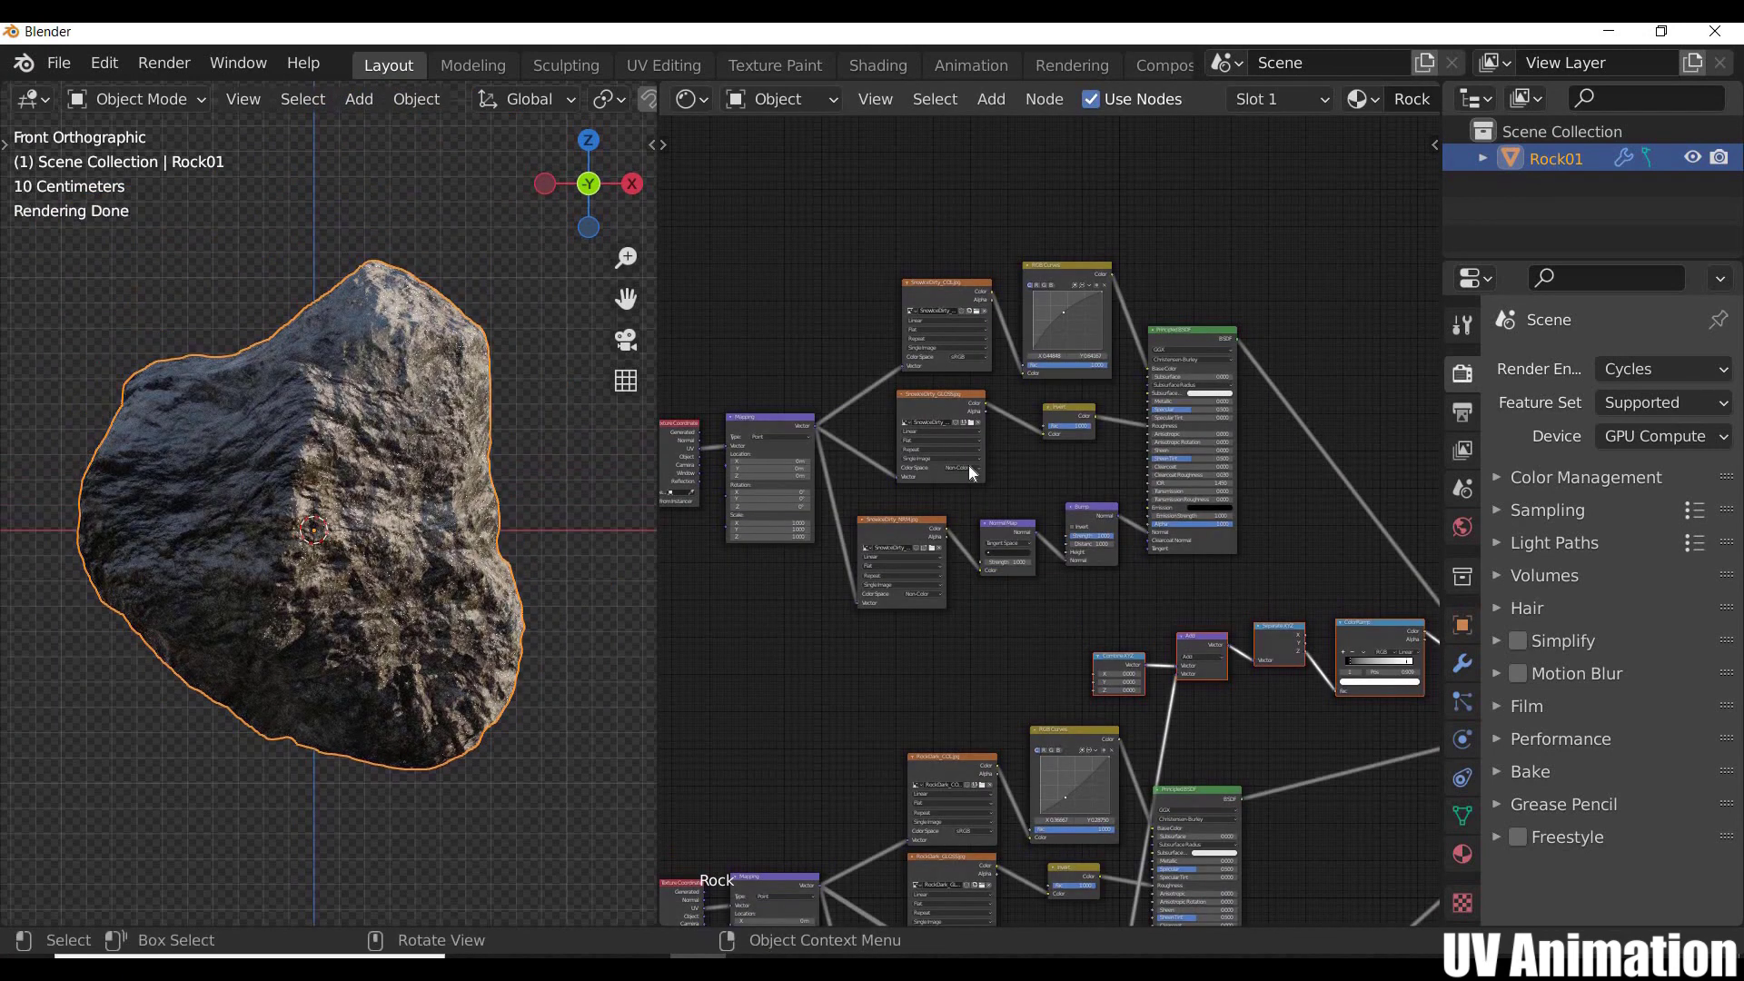
scroll(968, 465, up, 2)
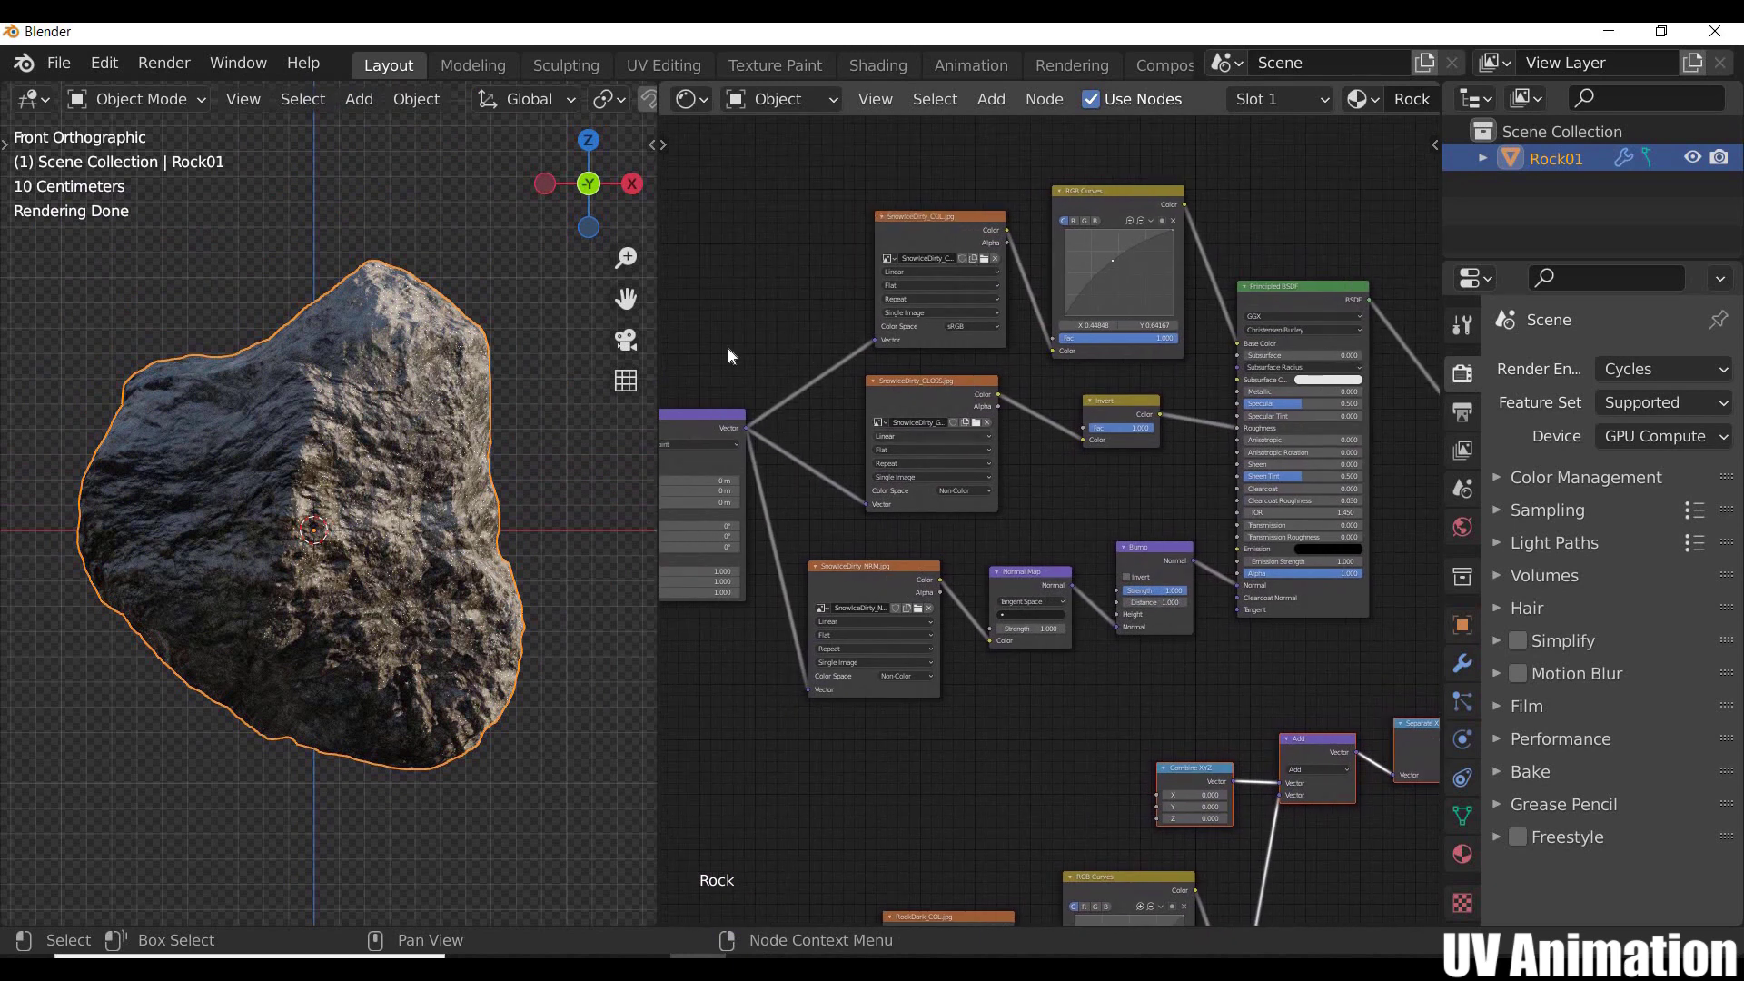
scroll(973, 329, down, 4)
key(alt+Tab)
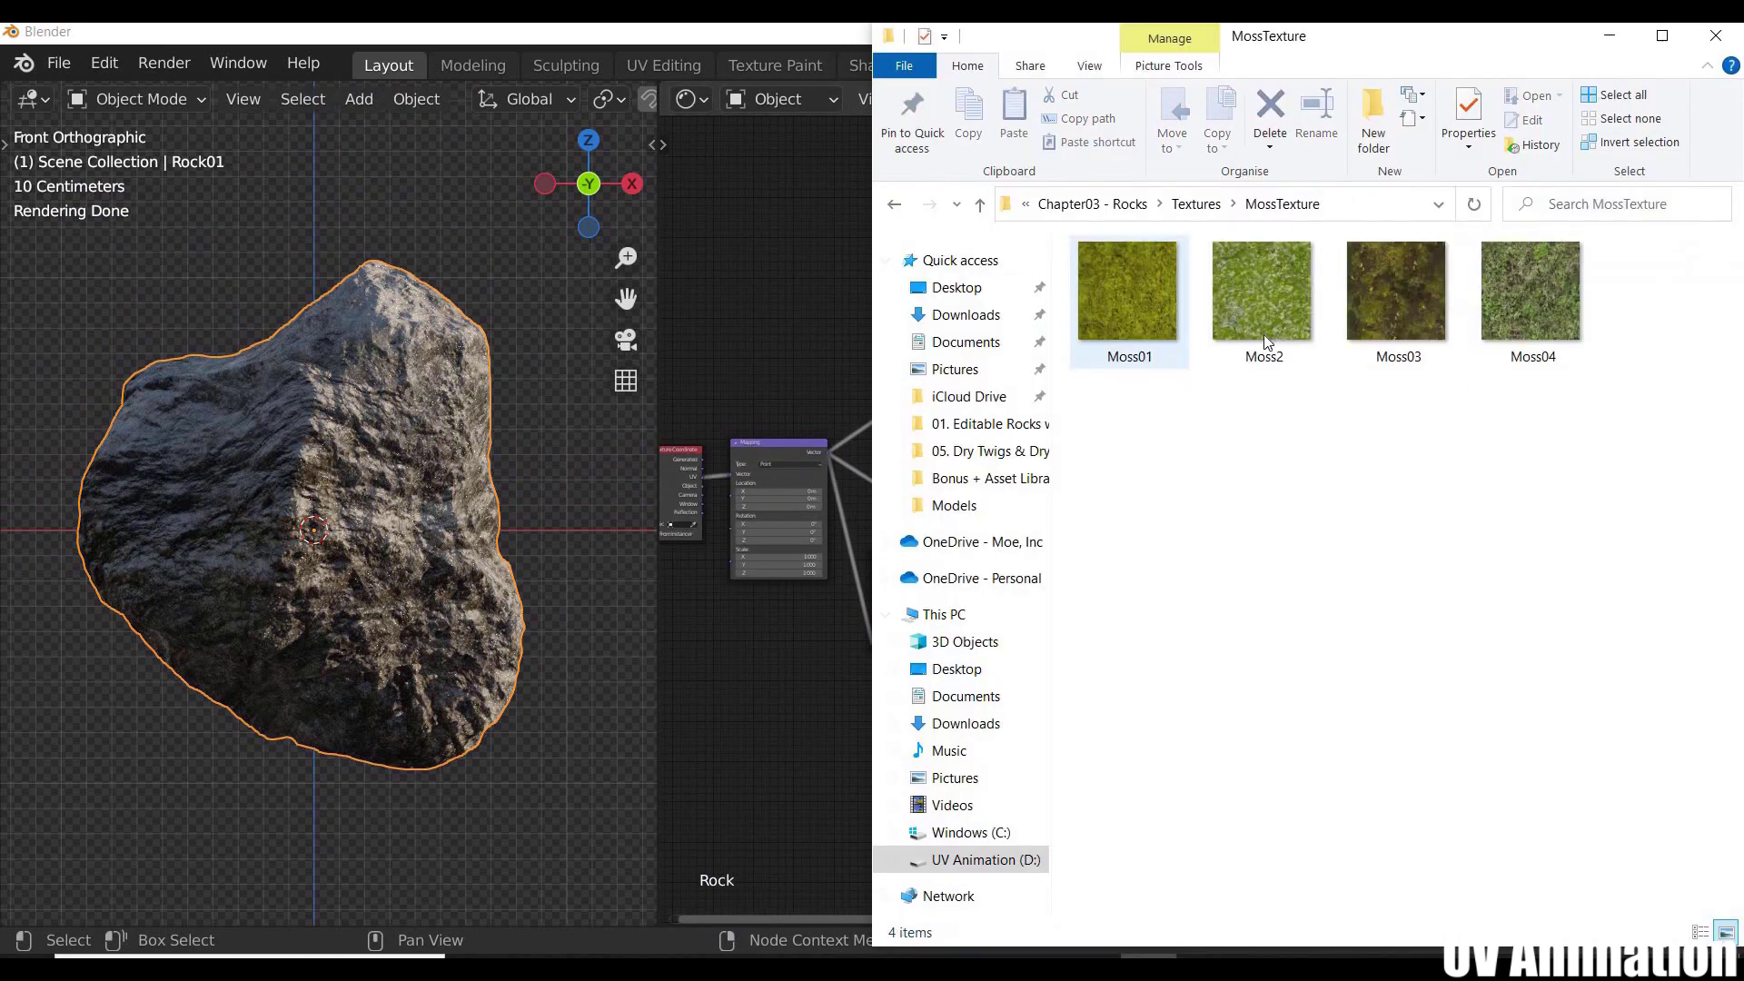
click(730, 252)
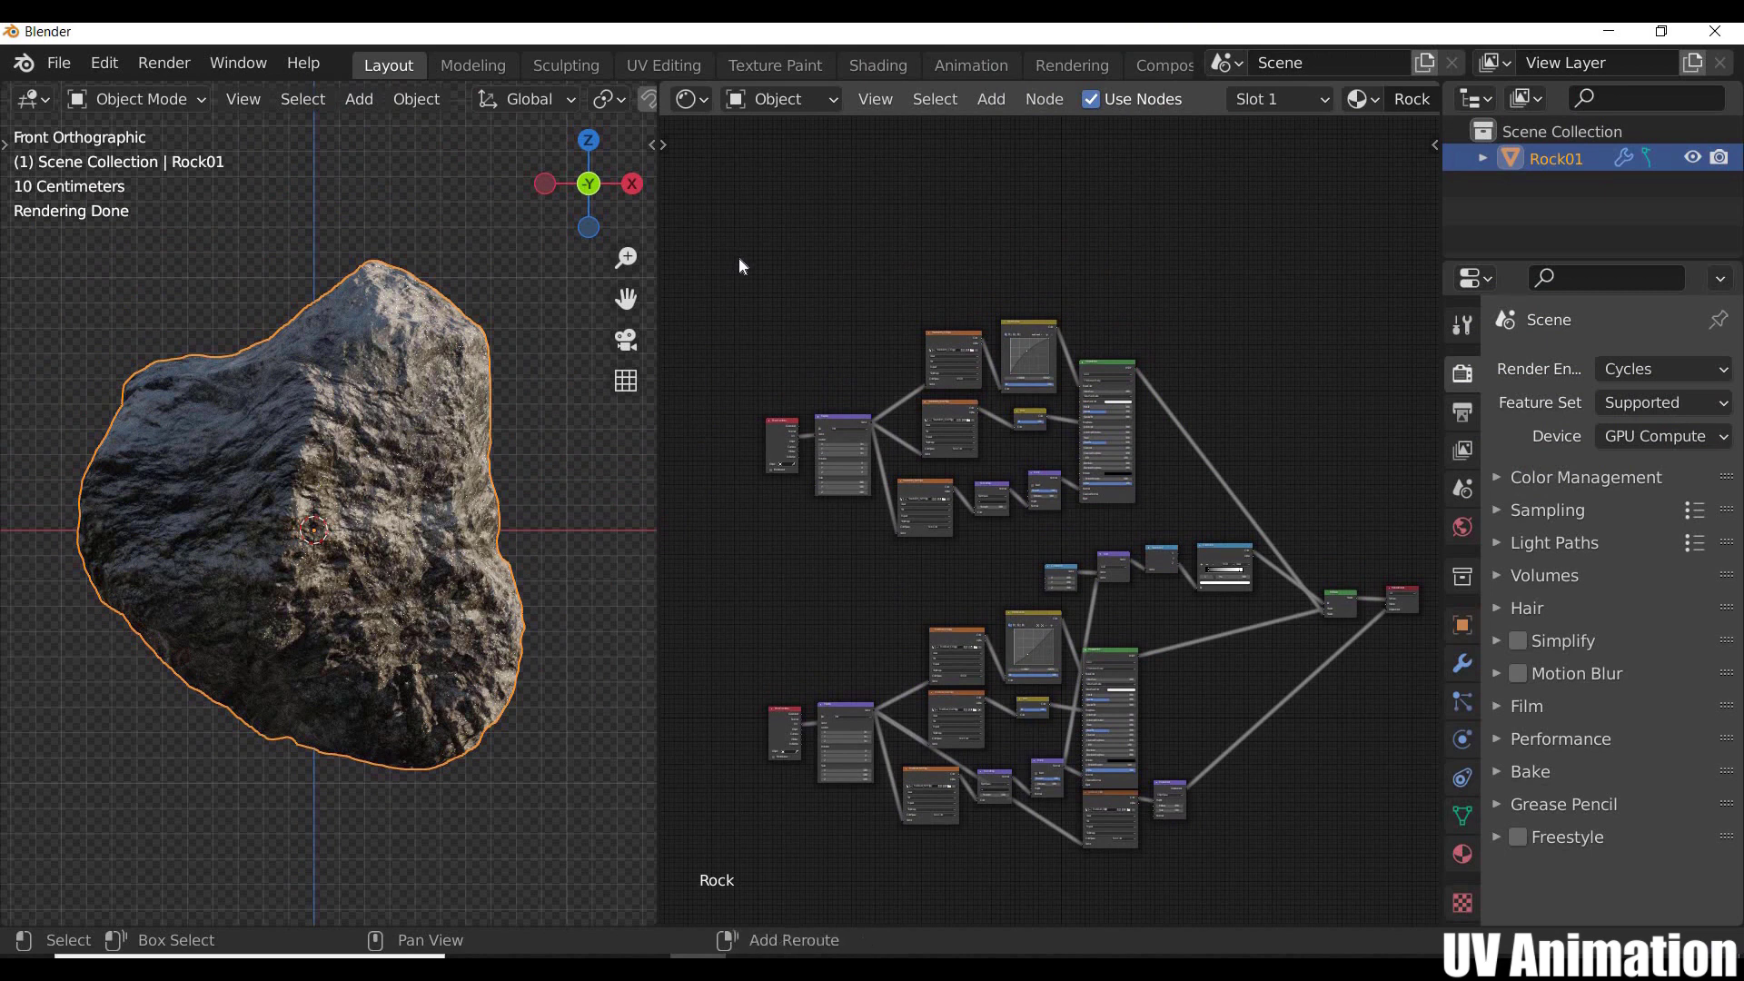
Step: Add a Frame to the node tree and place all the SnowIceDirty shader nodes inside it
key(shift+a)
mouse_move(777, 402)
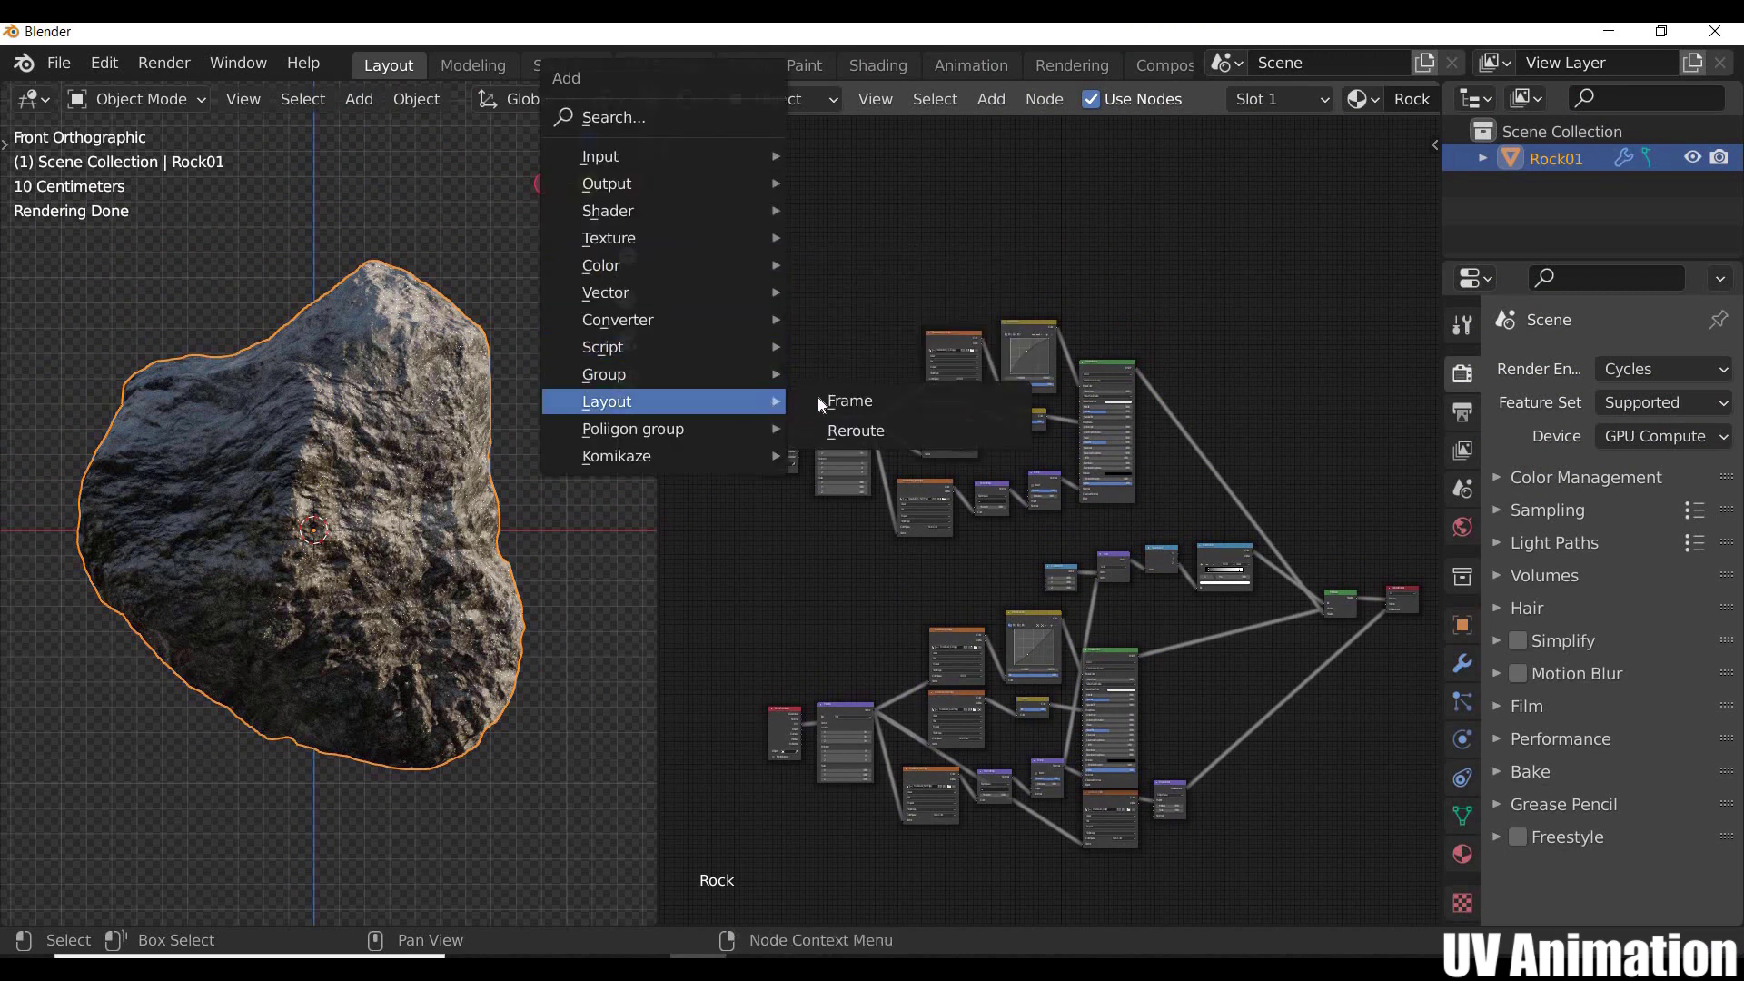
click(848, 401)
click(744, 309)
drag(754, 341, 1114, 527)
key(g)
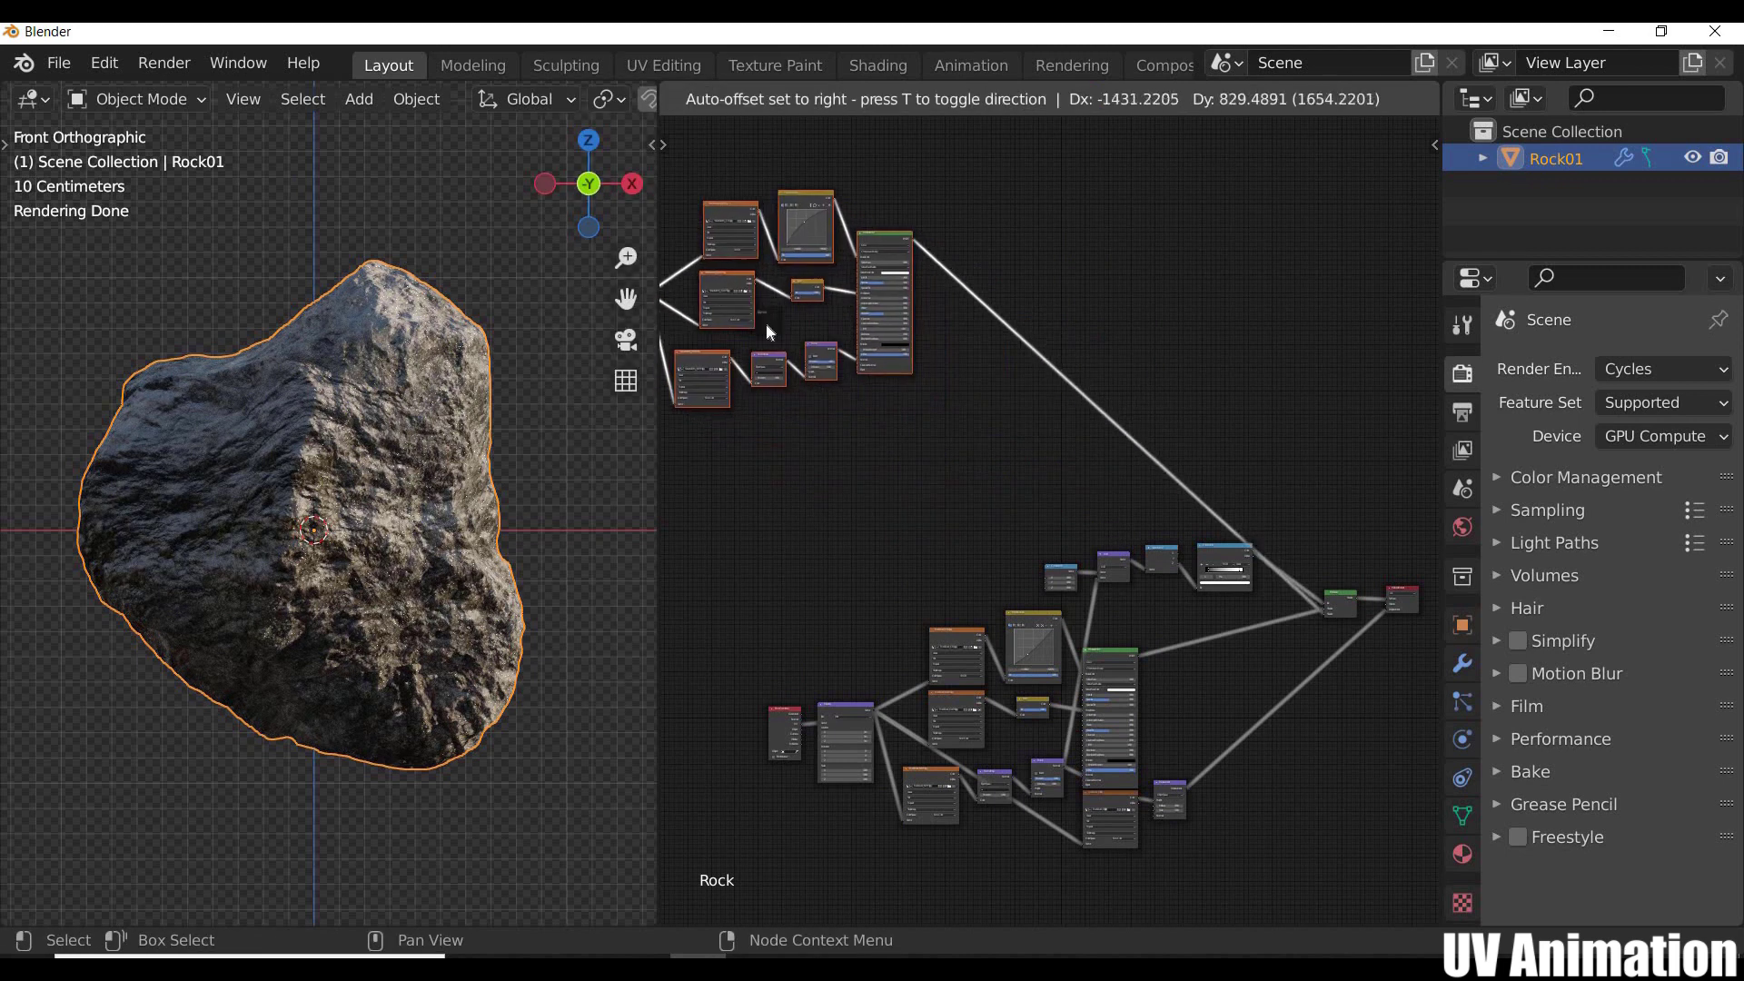
click(748, 344)
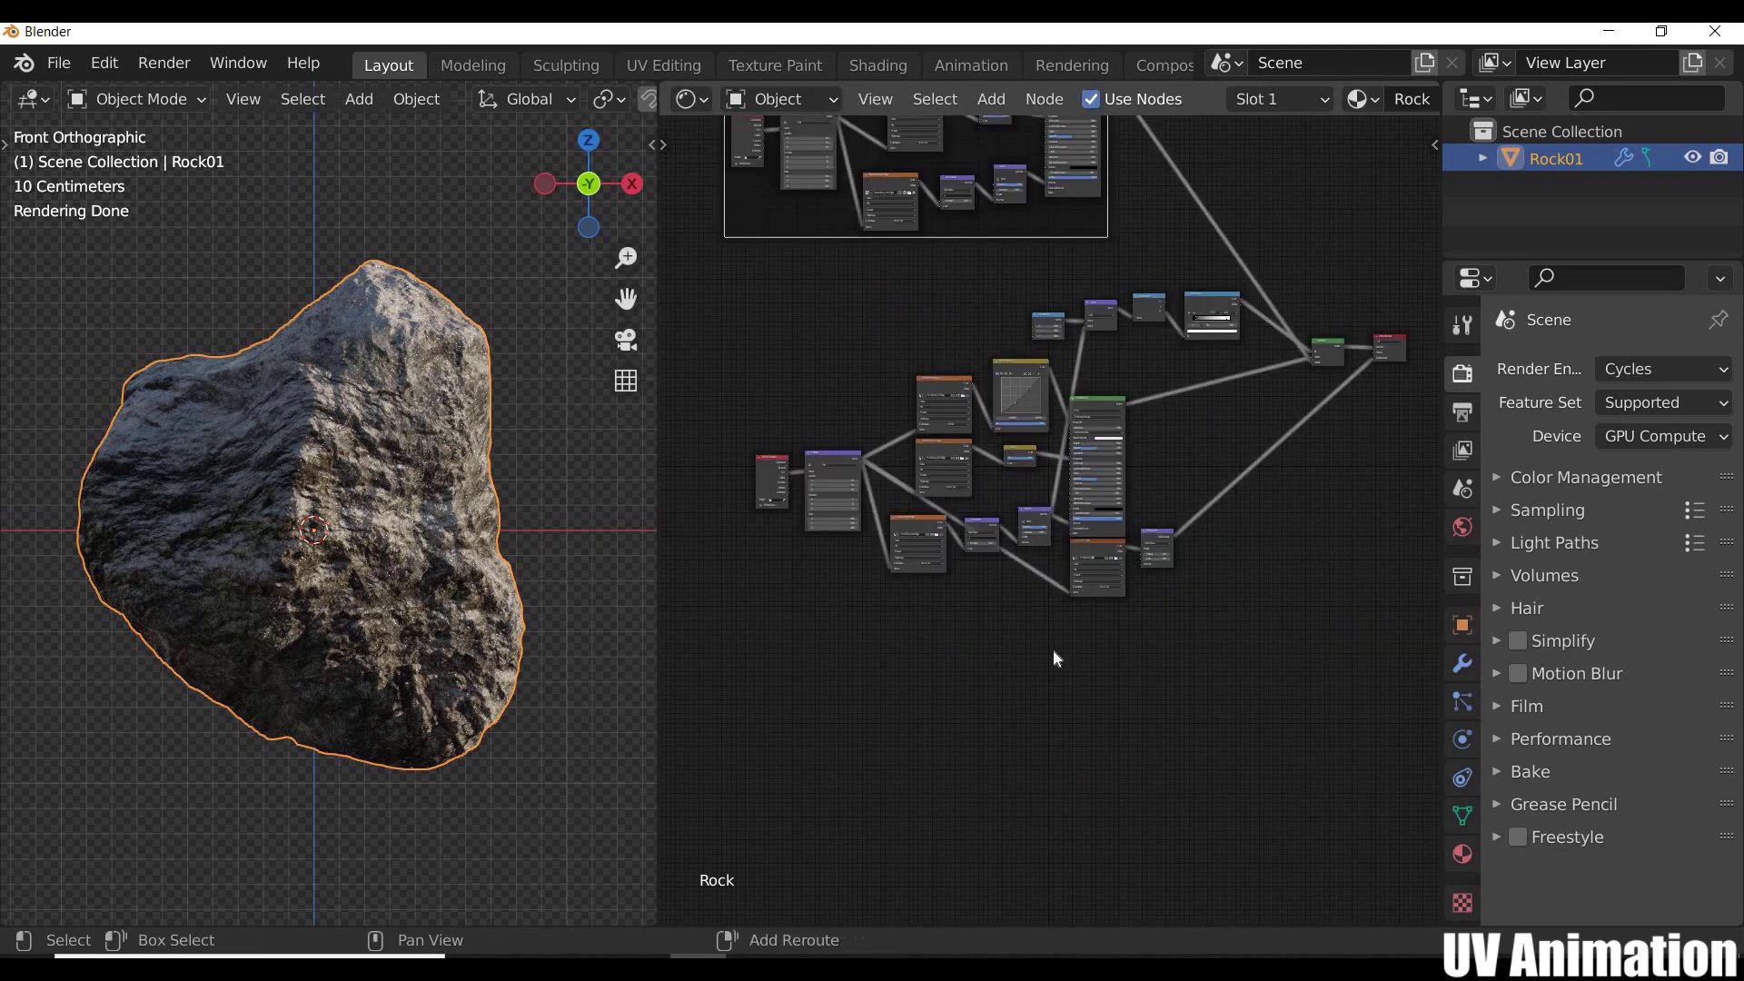
Step: Add a second Frame and place all the RockDark shader nodes, including displacement, inside it
key(shift+a)
mouse_move(932, 652)
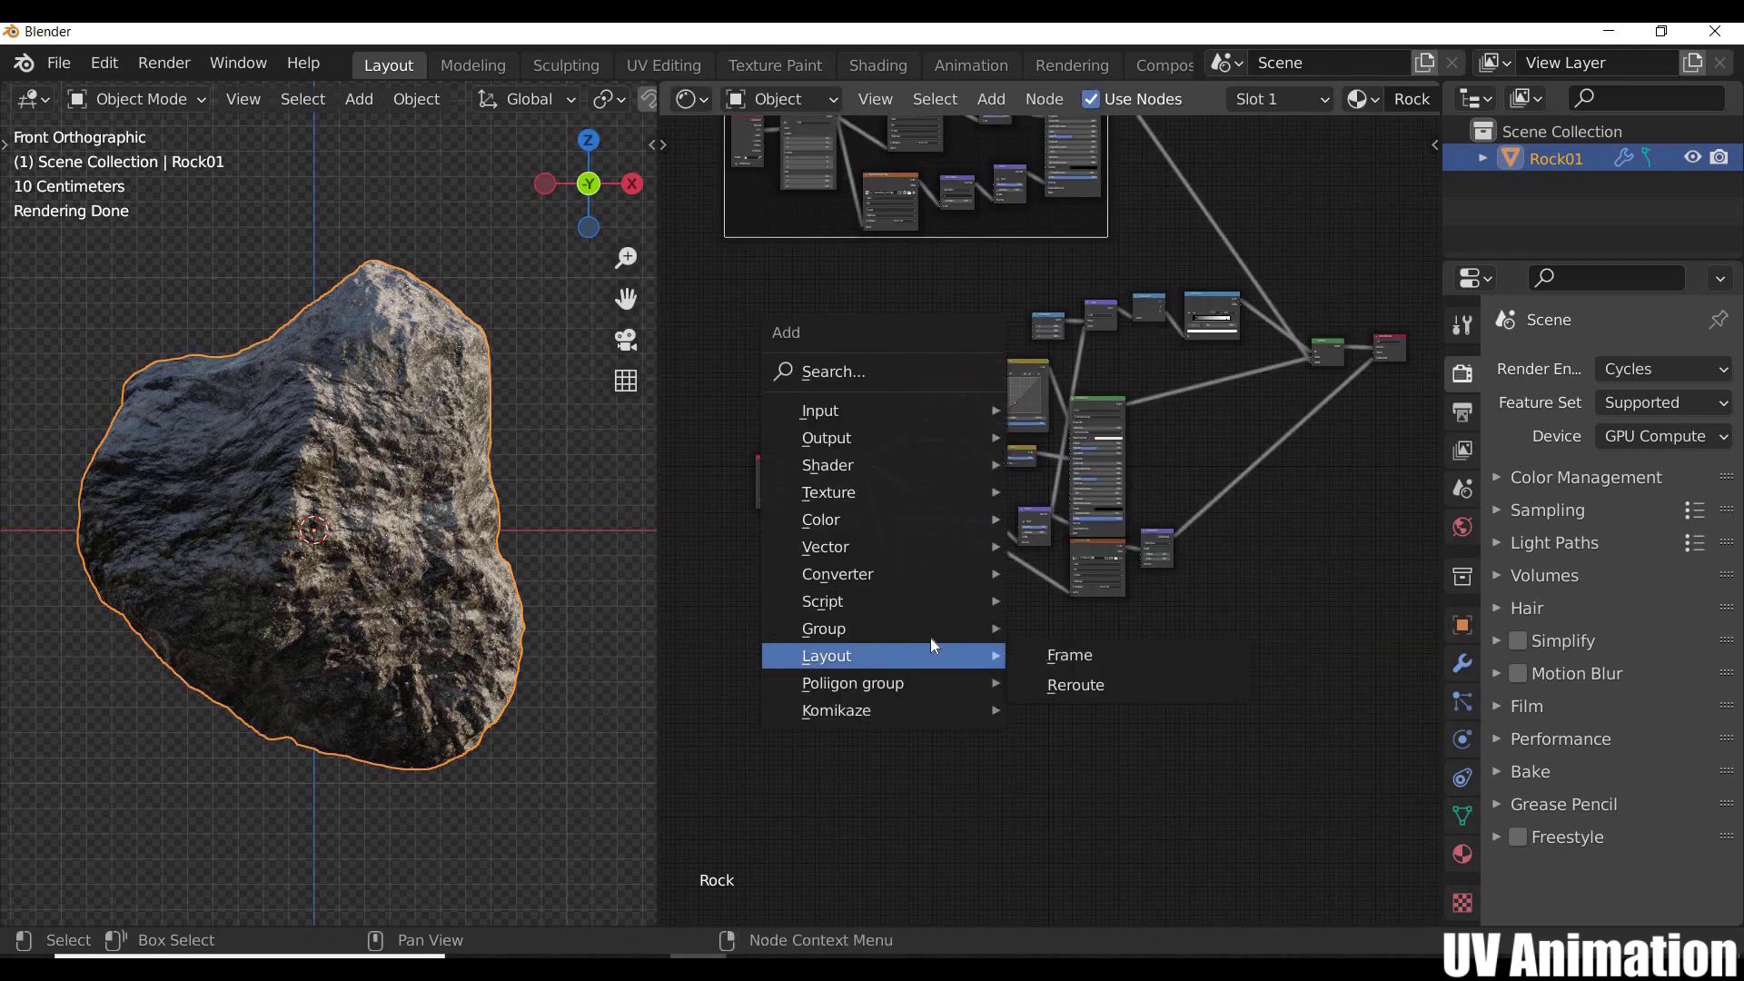
click(1058, 654)
click(784, 621)
drag(745, 398, 1160, 566)
key(g)
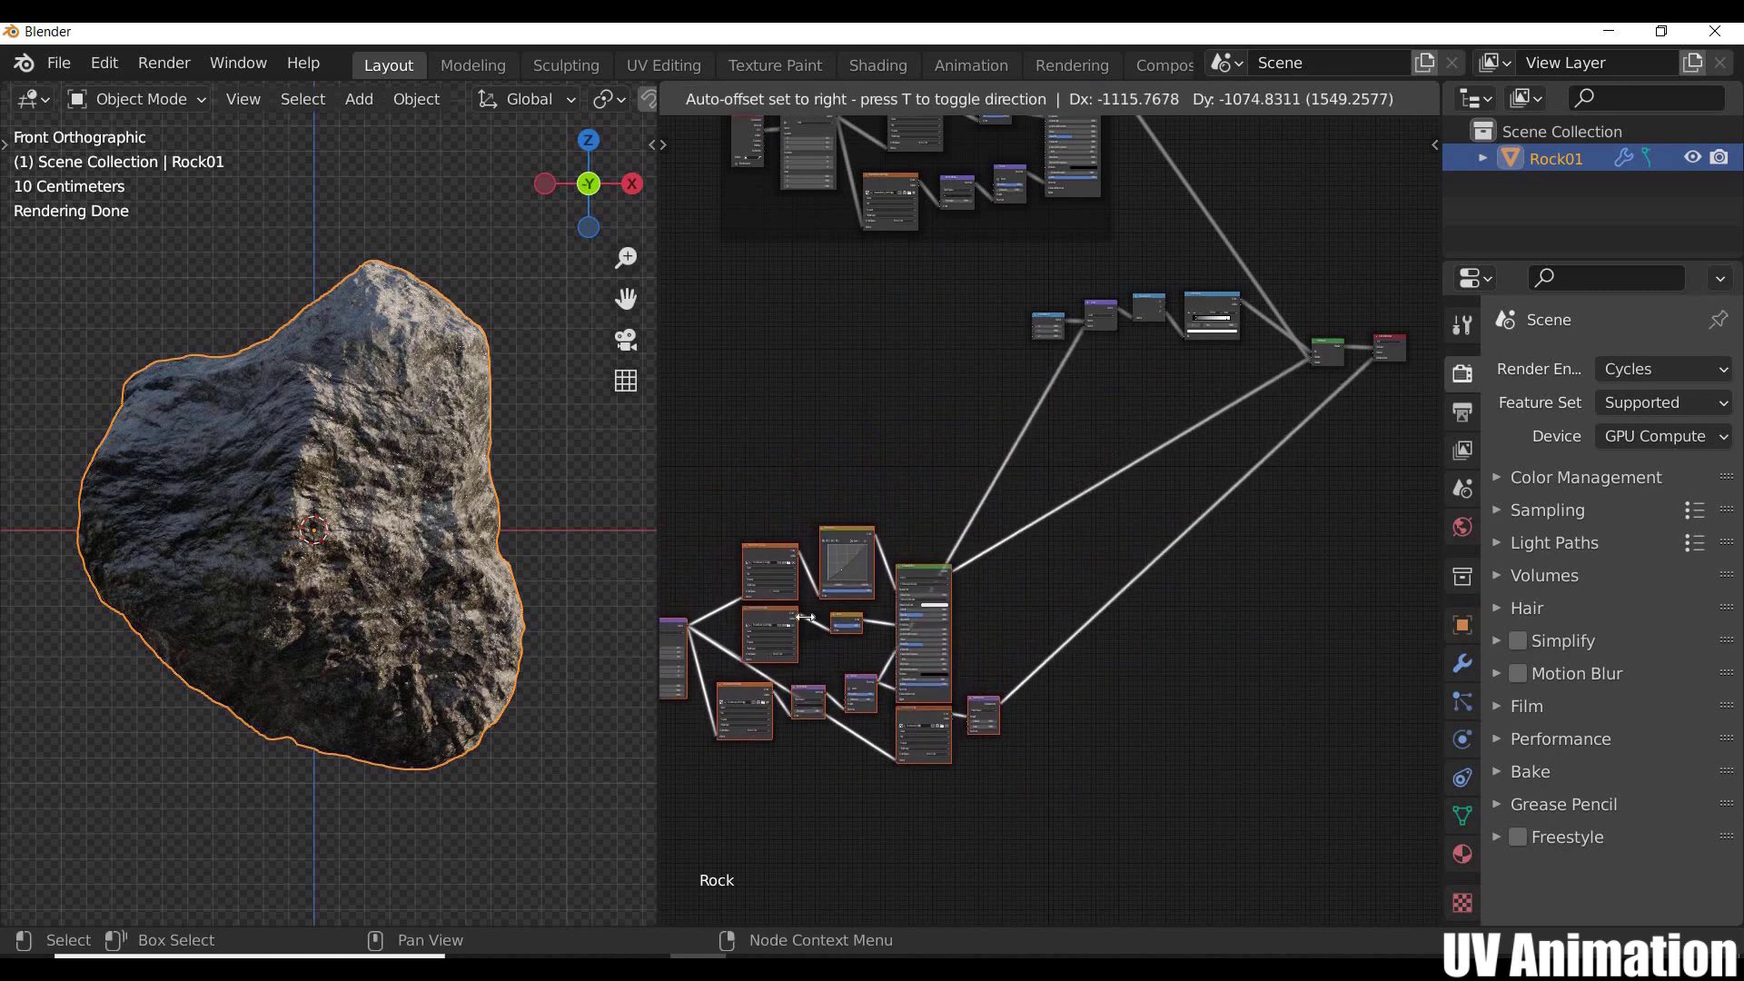
click(940, 586)
Step: Reposition the framed SnowIceDirty node group above the mask nodes
scroll(940, 586, down, 2)
click(913, 245)
key(g)
click(891, 438)
Step: Add a third Frame and place the Combine XYZ, Add, Separate XYZ and ColorRamp mask nodes inside it
key(shift+a)
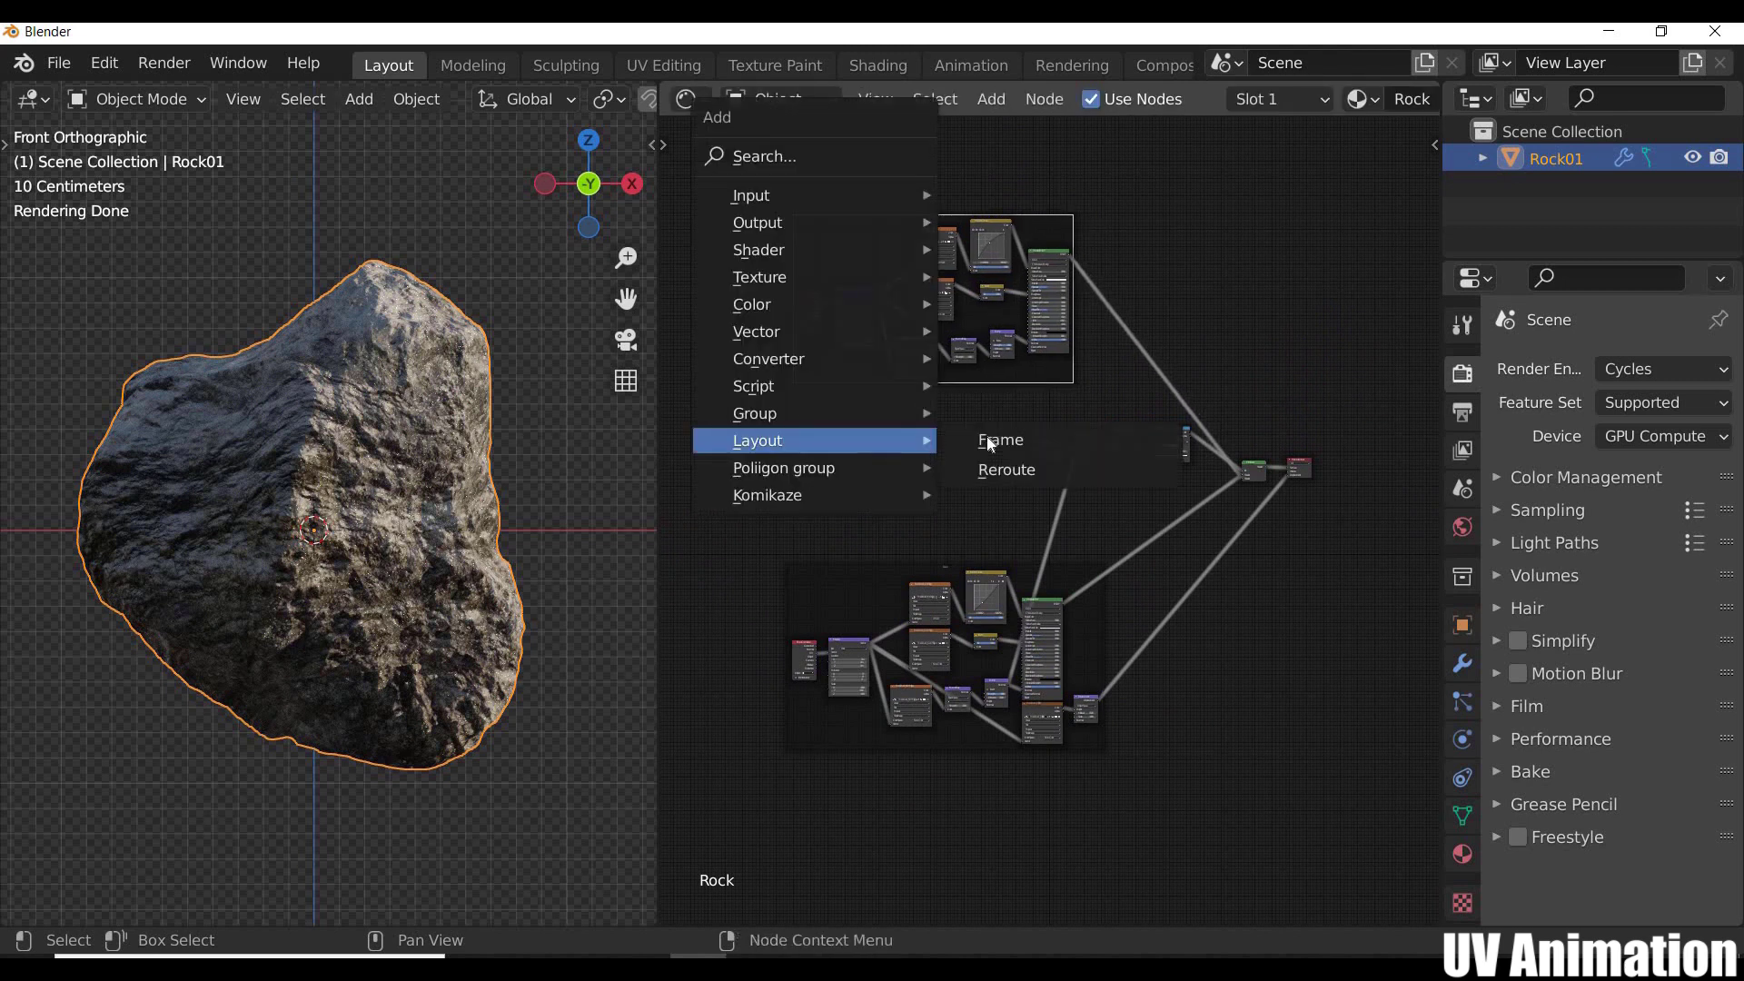
click(989, 442)
click(986, 444)
scroll(977, 480, up, 6)
middle_drag(1296, 433, 1240, 548)
scroll(1241, 548, up, 3)
drag(949, 446, 1263, 495)
key(g)
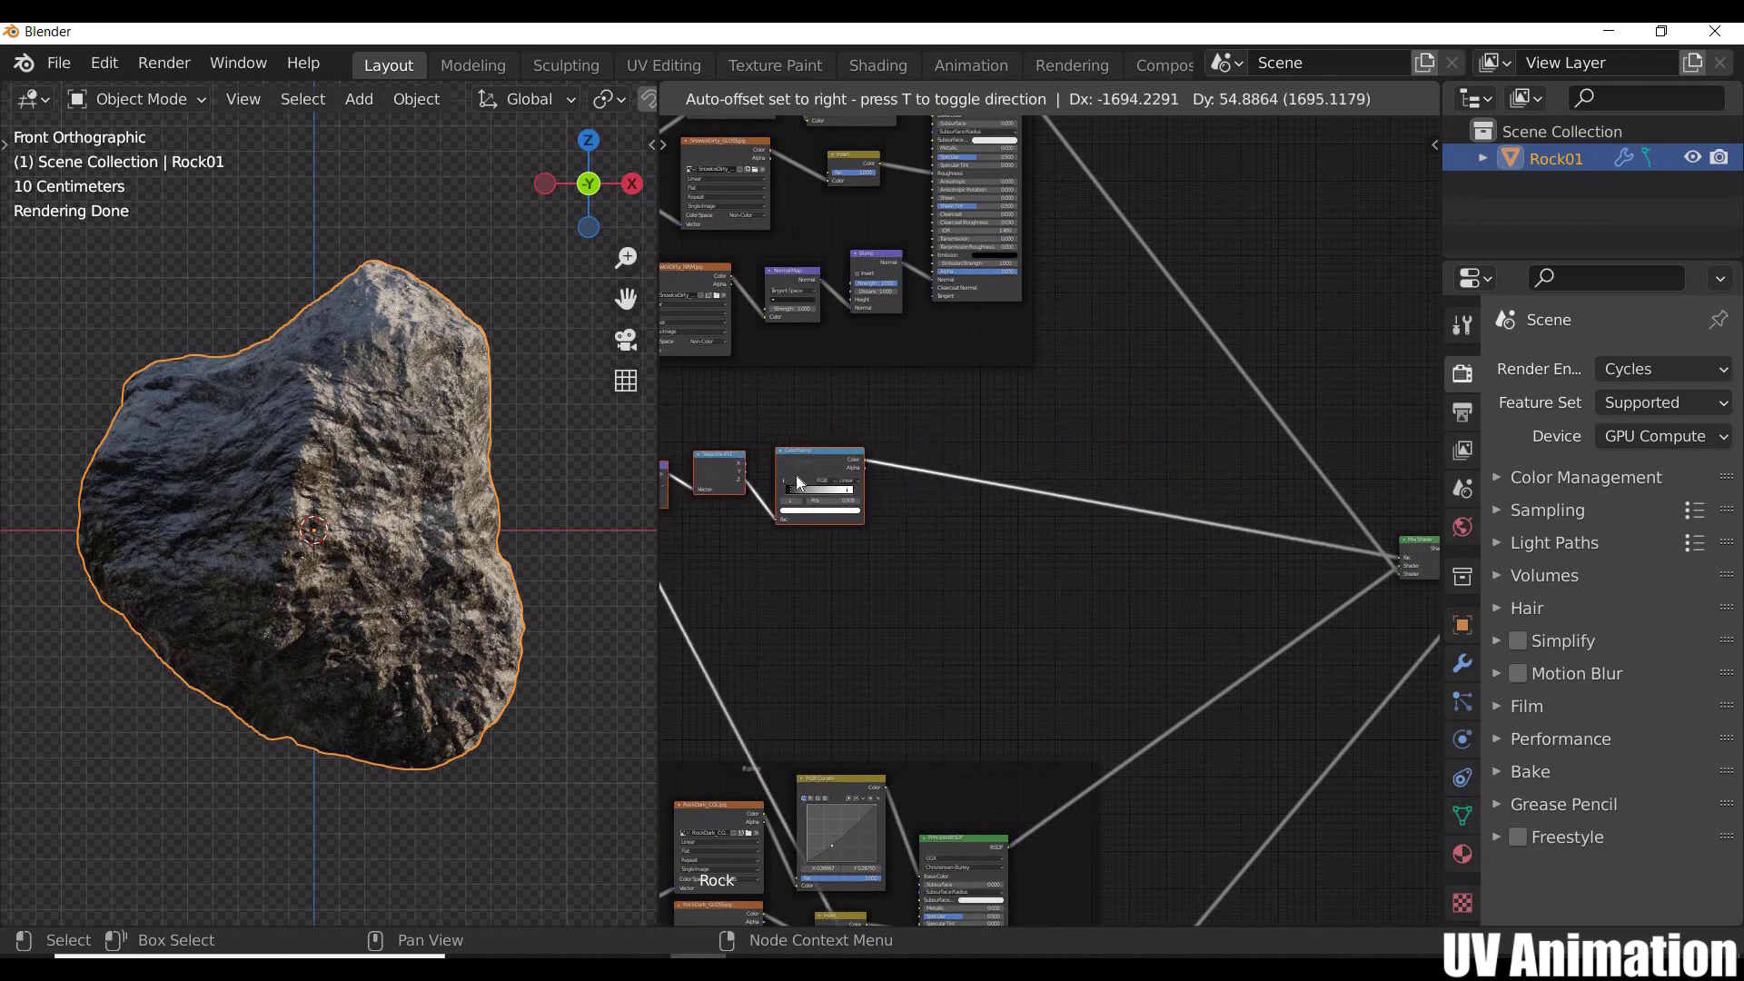
click(739, 445)
Step: Move the framed mask nodes closer to the Mix Shader
drag(1252, 537, 1326, 607)
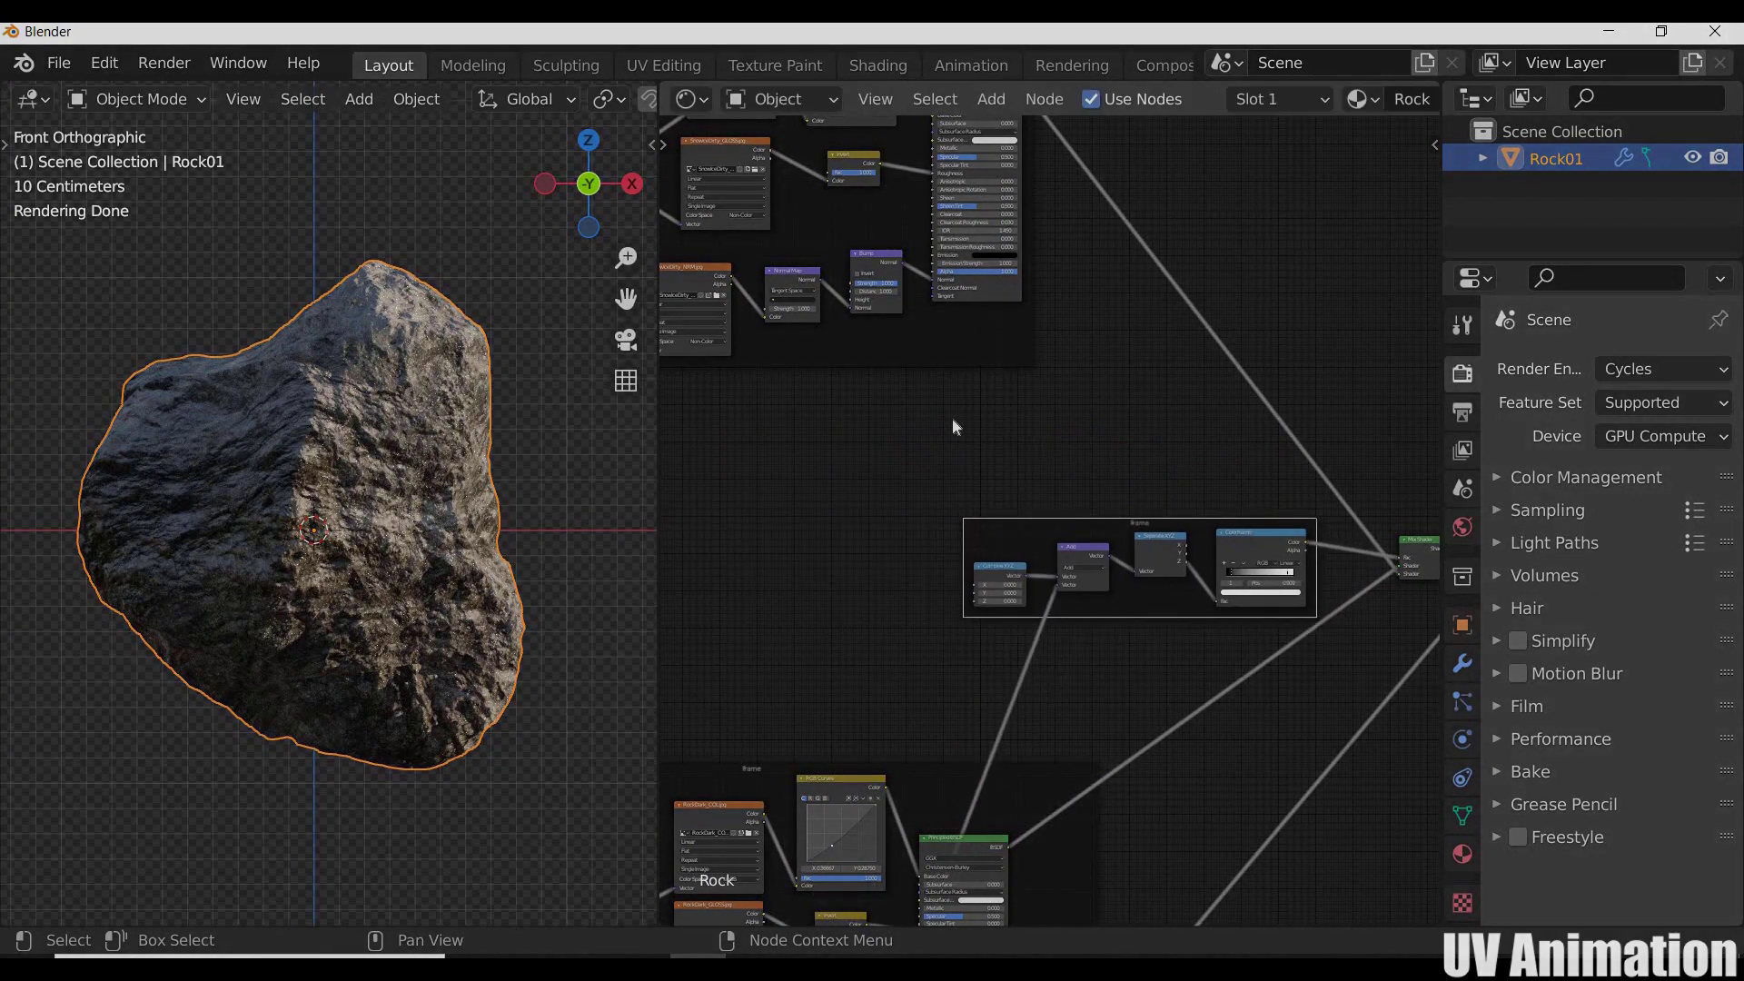
scroll(1031, 508, down, 1)
middle_drag(1033, 518, 908, 436)
middle_drag(907, 436, 787, 416)
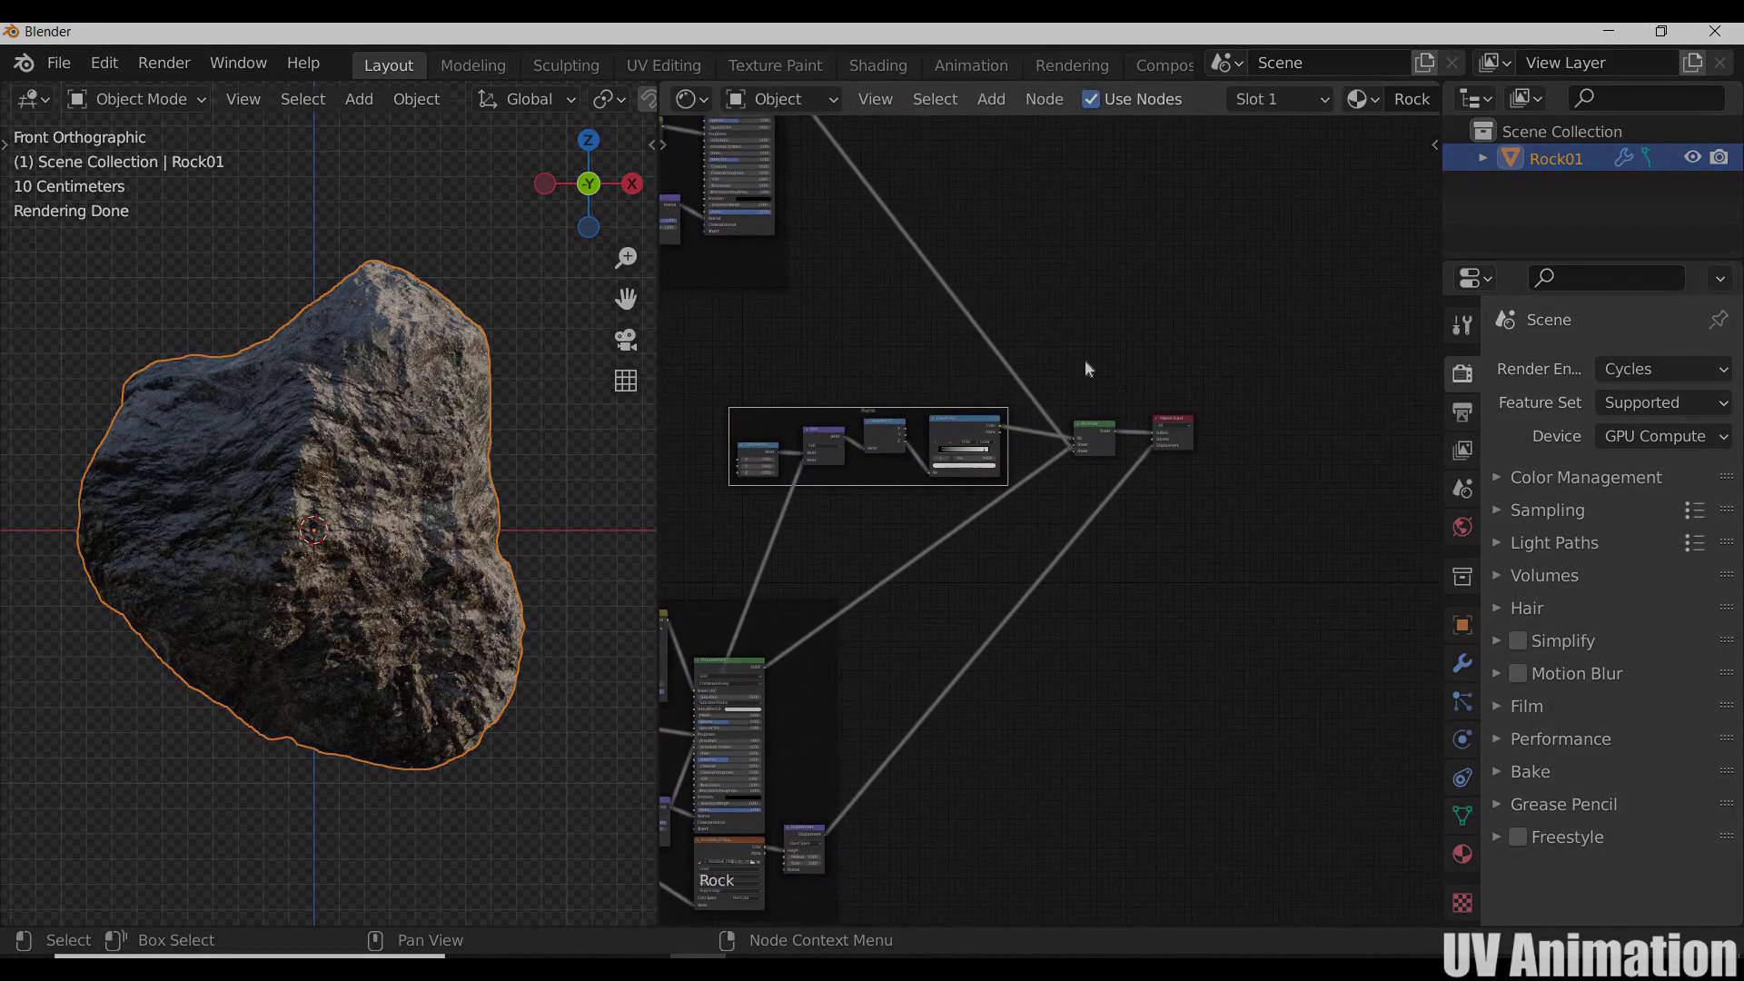
key(g)
click(1084, 361)
Step: Move the Mix Shader and Material Output nodes together farther away from the mask frame
drag(1085, 361, 1277, 467)
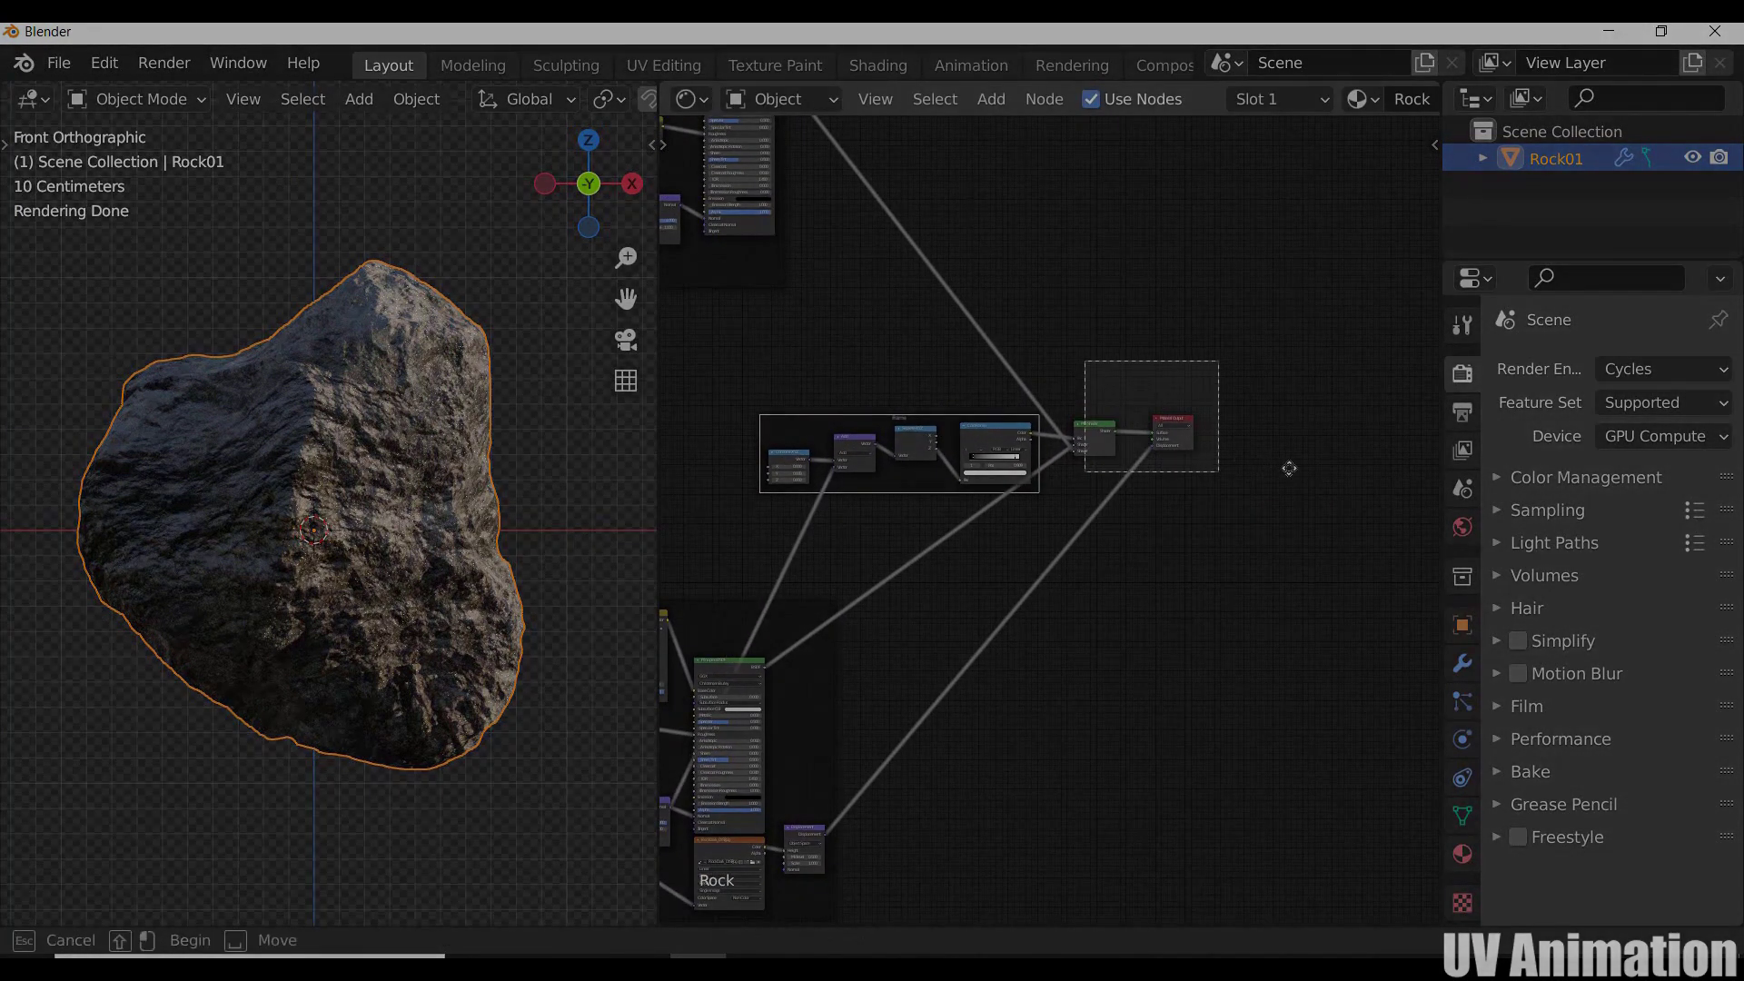
key(g)
click(1407, 464)
Step: Reposition the mask frame midway between the SnowIceDirty and RockDark frames, in front of the Mix Shader
drag(790, 354, 936, 454)
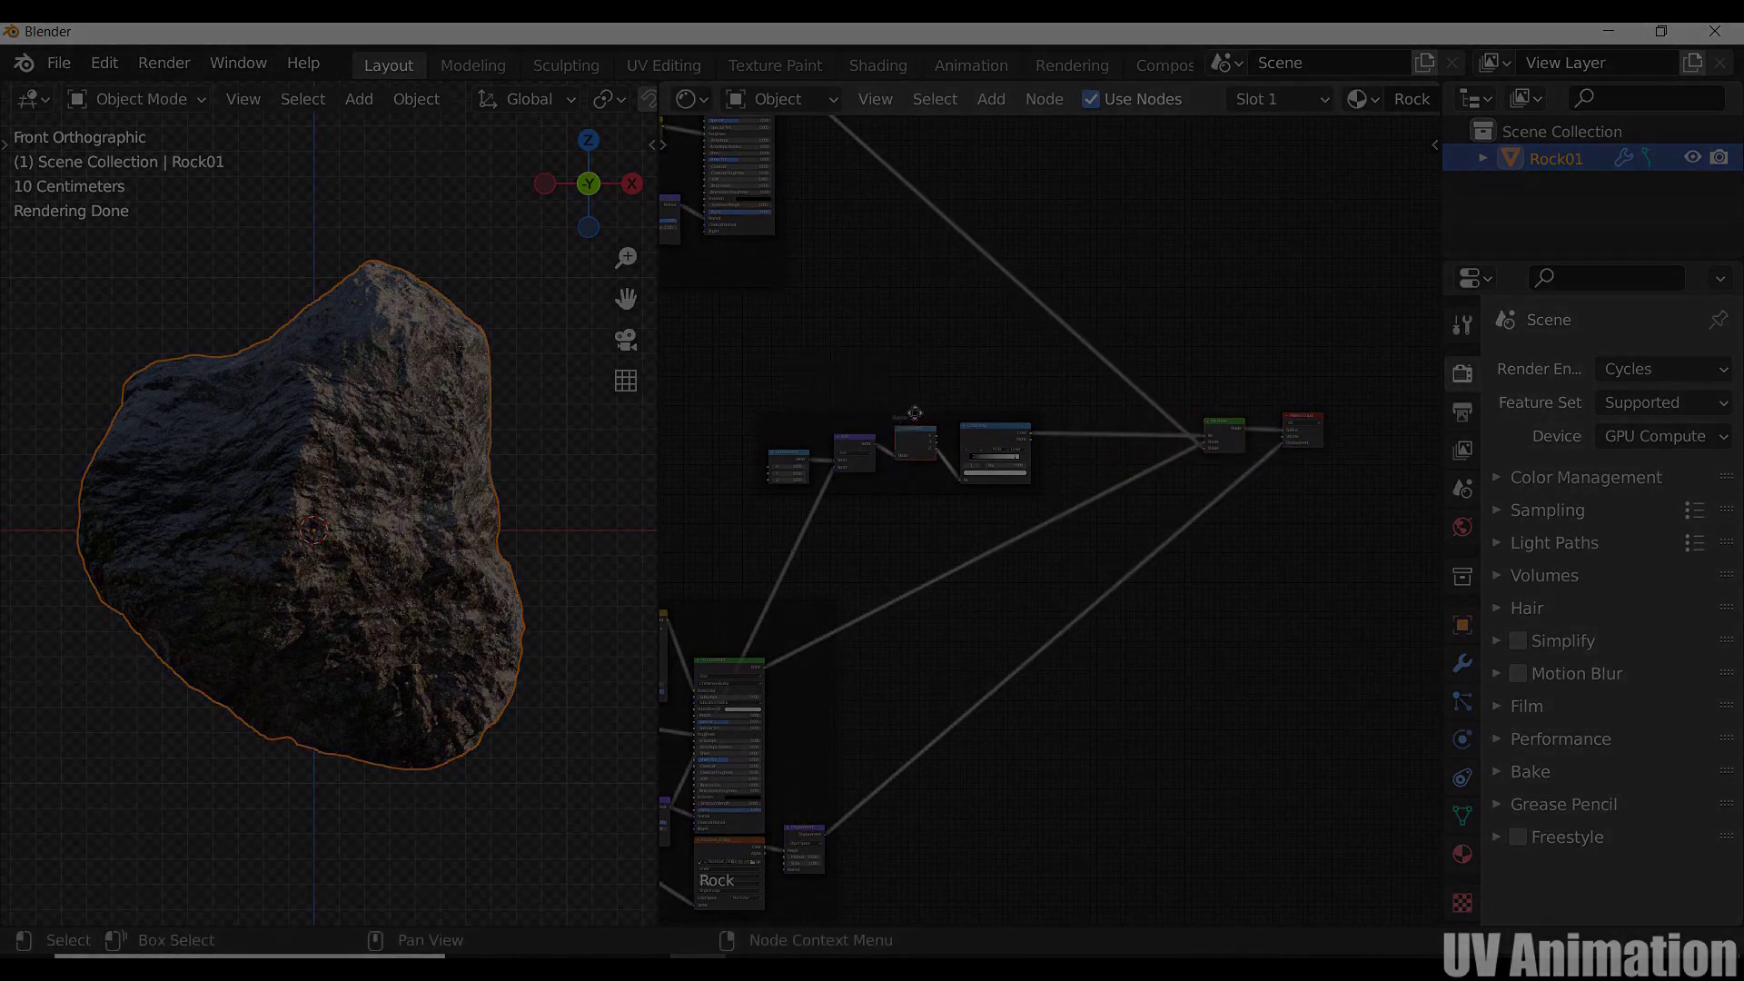
click(915, 415)
key(g)
click(981, 545)
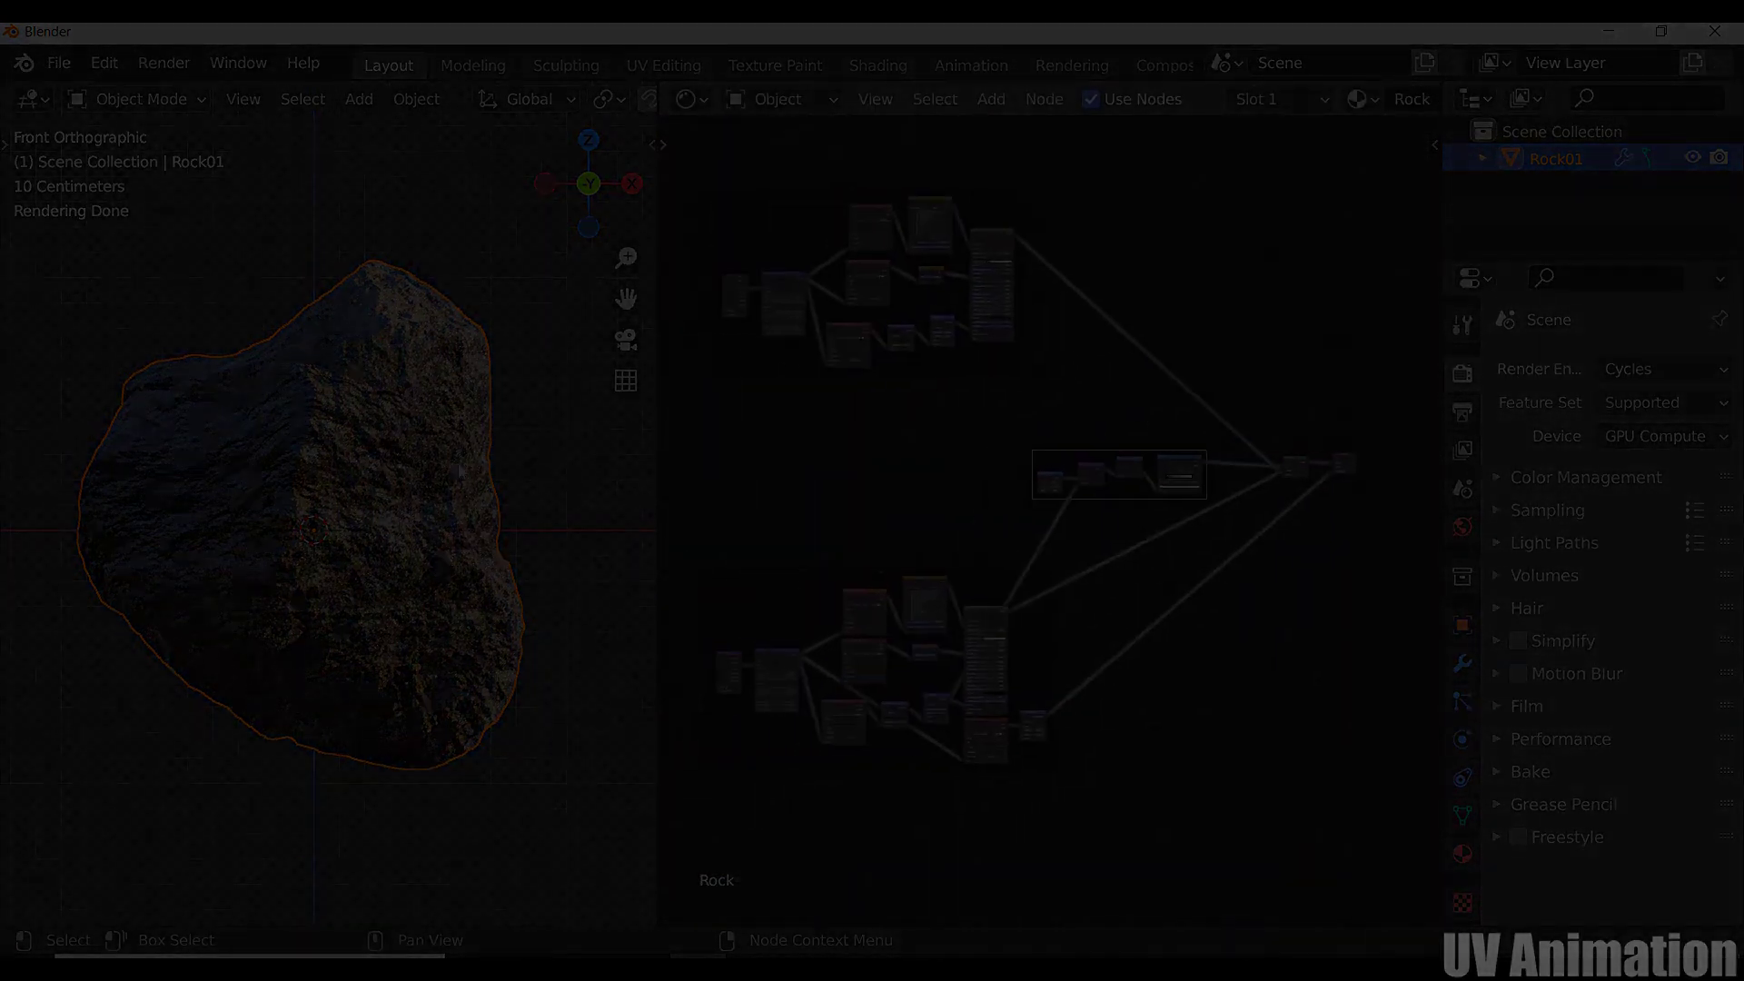